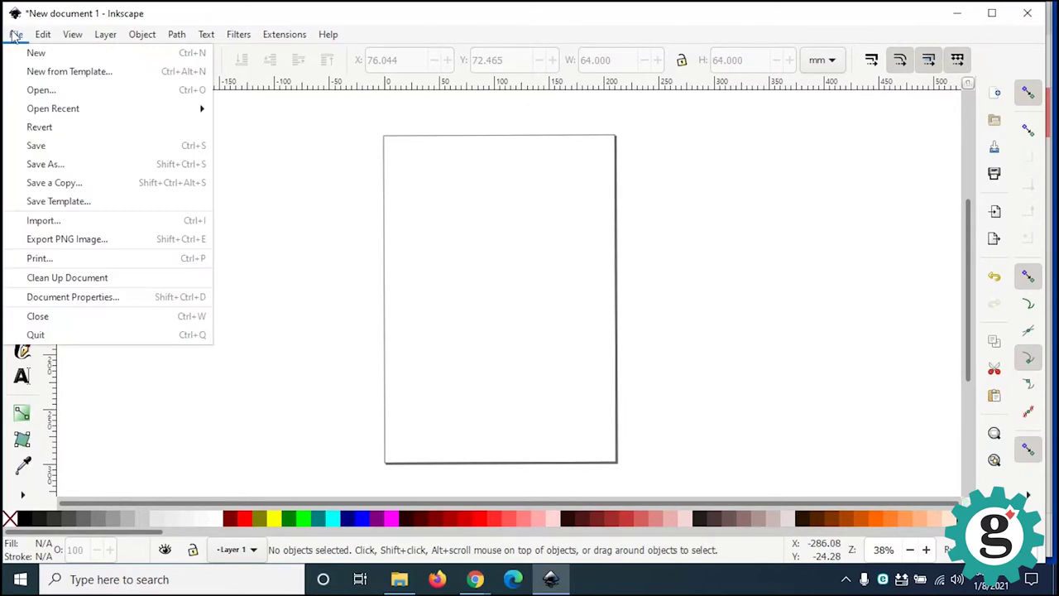
Step: Save the blank document as Circles_Panel.svg in Documents > Tea Light Tutorial
{"action": "left_click", "coordinate": [55, 163]}
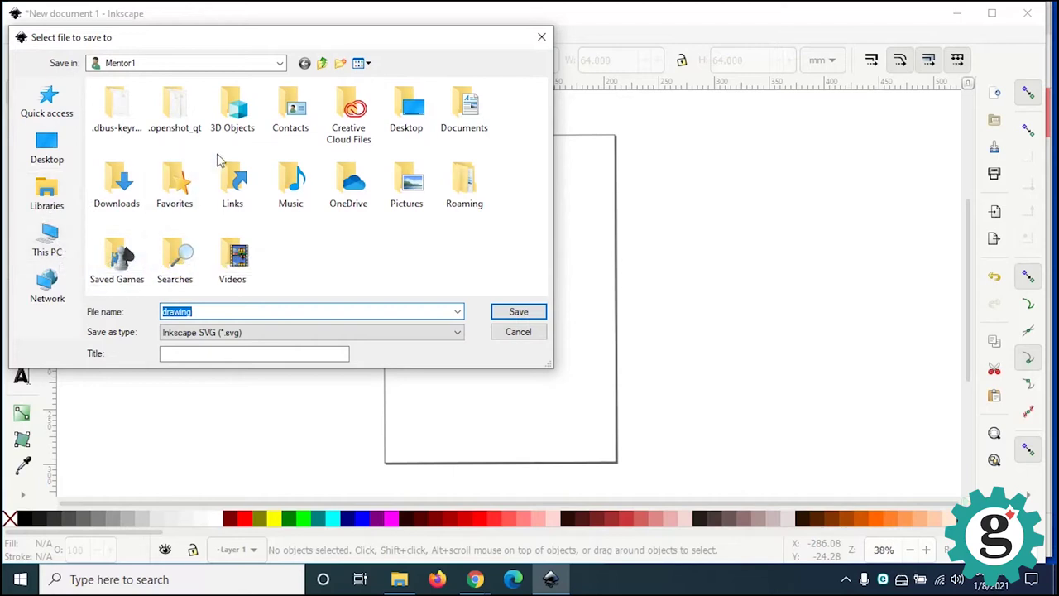
{"action": "left_click", "coordinate": [473, 114]}
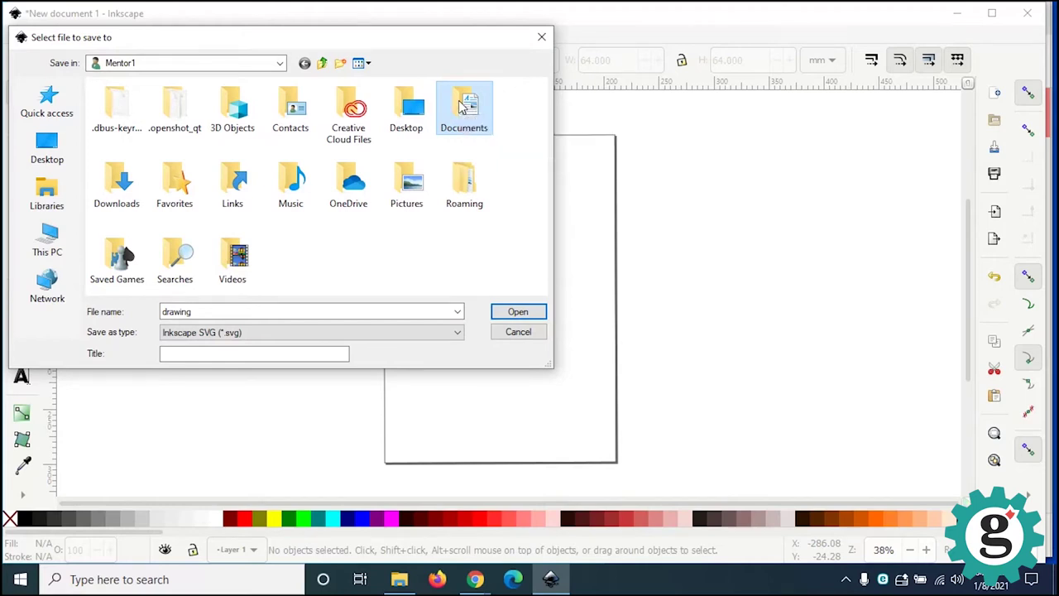
{"action": "double_click", "coordinate": [461, 106]}
{"action": "double_click", "coordinate": [151, 220]}
{"action": "double_click", "coordinate": [206, 311]}
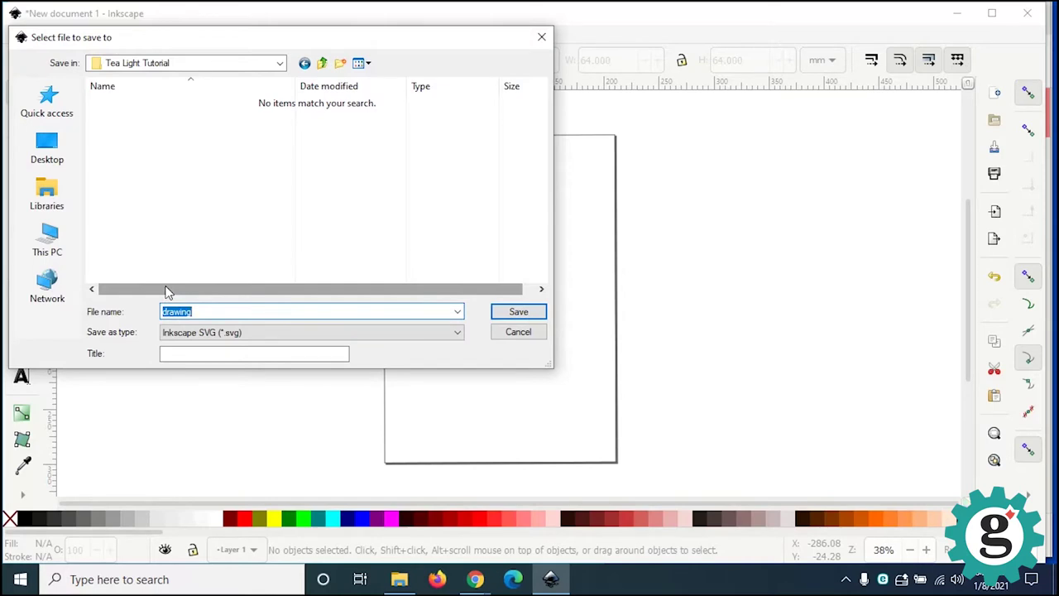
{"action": "type", "text": "Circles_Panel"}
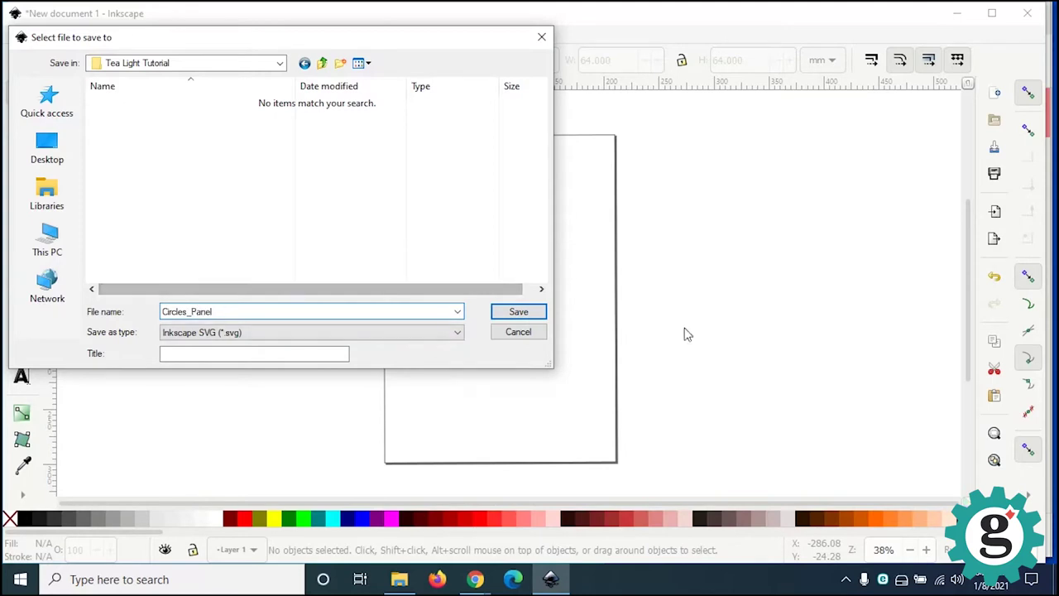
{"action": "left_click", "coordinate": [515, 312]}
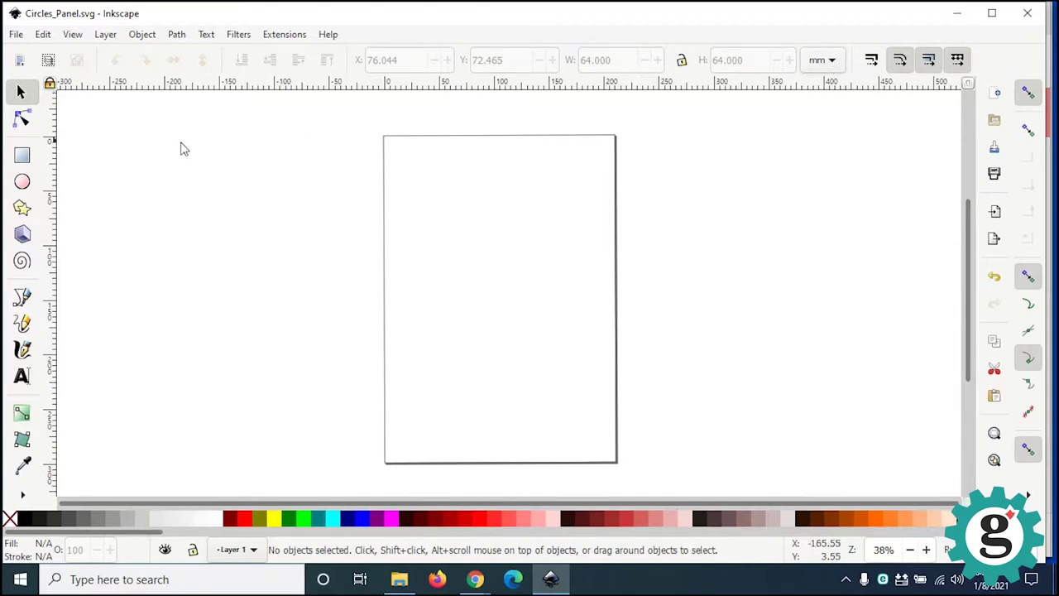
Step: Draw a dark blue square near the page's top-left and size it to 64 × 64 mm
{"action": "left_click", "coordinate": [20, 156]}
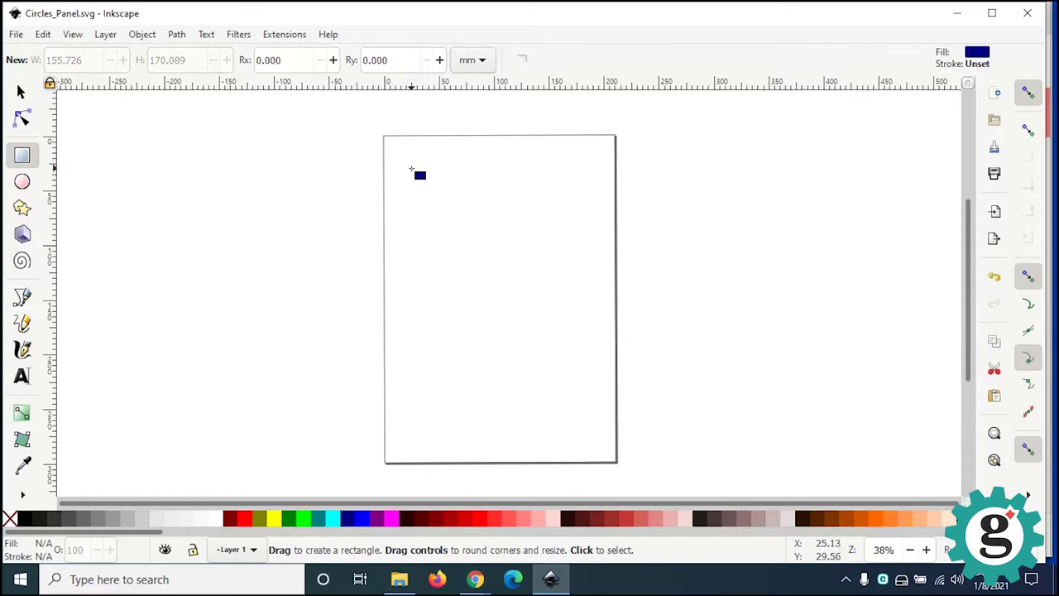
{"action": "left_click_drag", "start_coordinate": [411, 169], "coordinate": [517, 274], "text": "ctrl"}
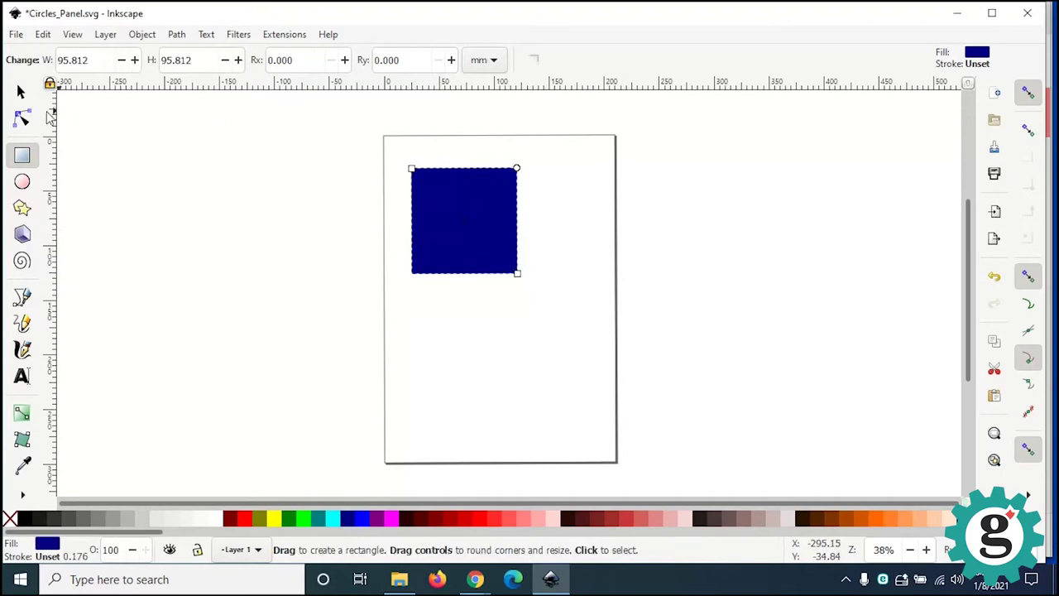
{"action": "left_click", "coordinate": [21, 91]}
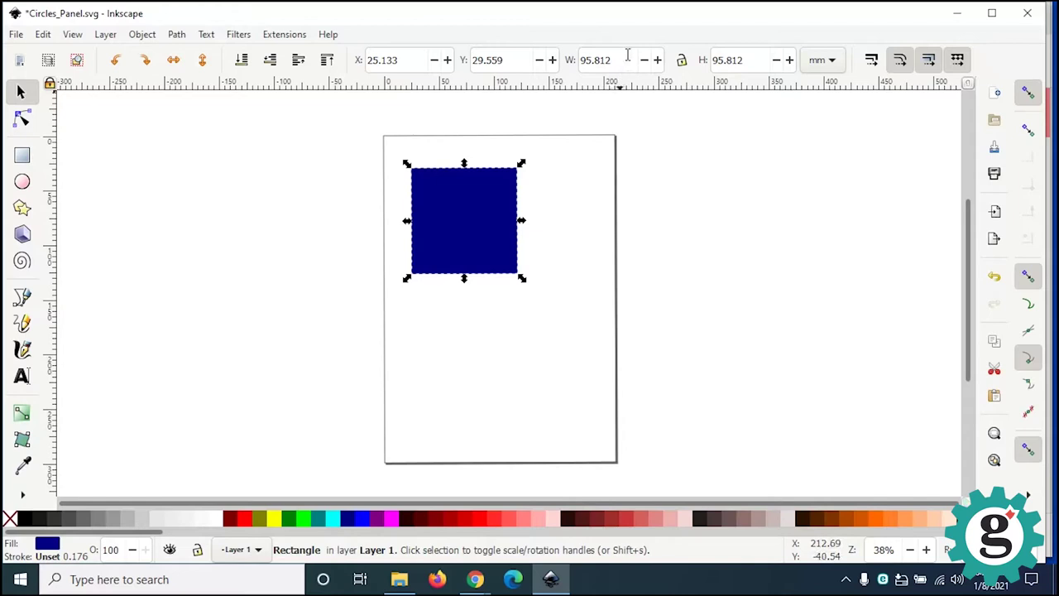
{"action": "left_click_drag", "start_coordinate": [627, 60], "coordinate": [584, 61]}
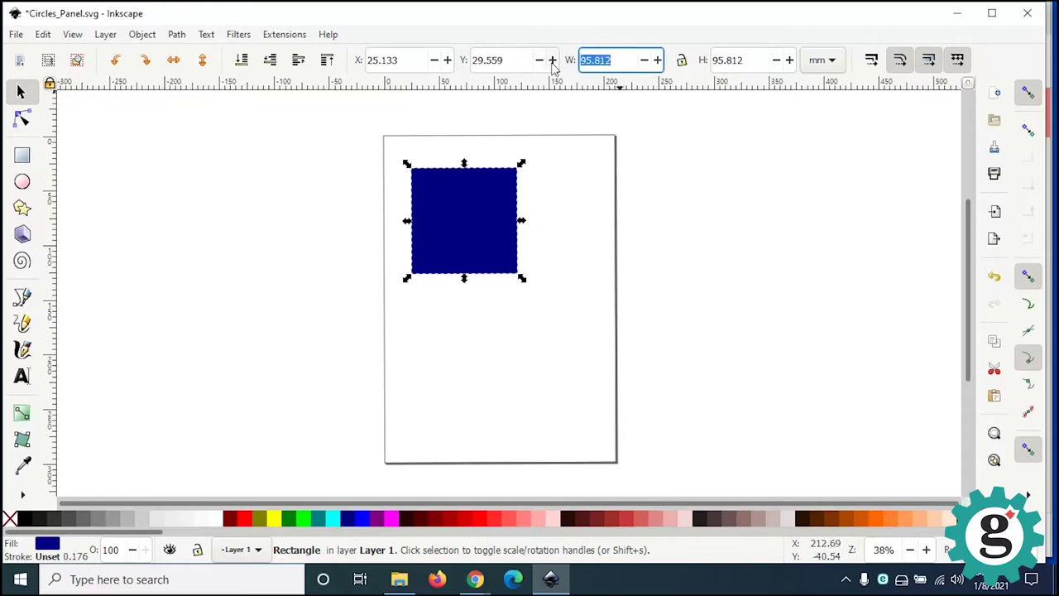
{"action": "type", "text": "64"}
{"action": "key", "text": "Return"}
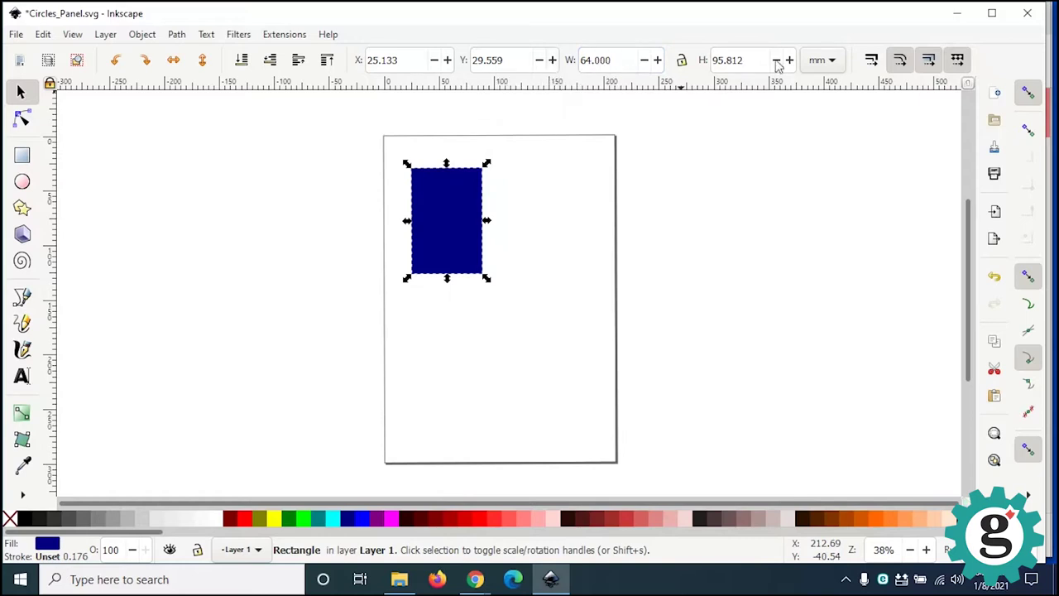
{"action": "left_click_drag", "start_coordinate": [753, 61], "coordinate": [705, 66]}
{"action": "type", "text": "64"}
{"action": "key", "text": "Return"}
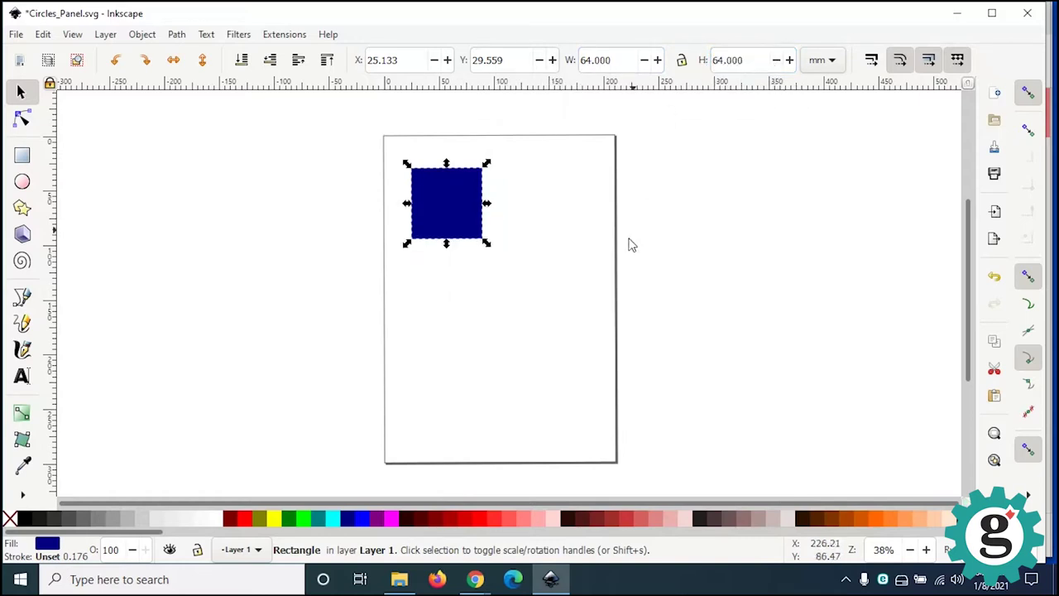
{"action": "key", "text": "Escape"}
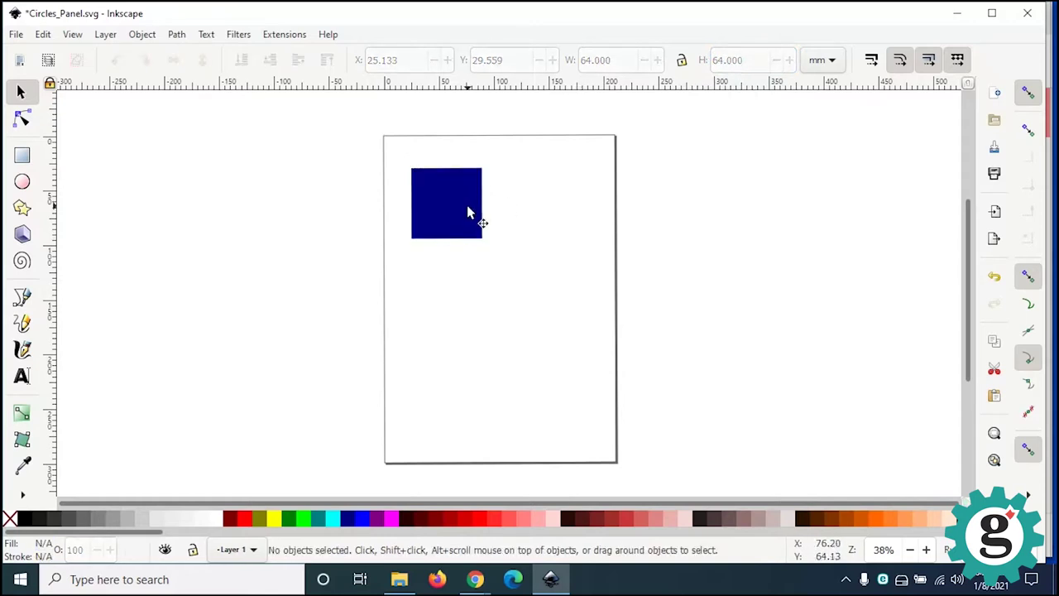
Step: Zoom in to about 151% over the 64 mm blue square
{"action": "scroll", "coordinate": [467, 213], "scroll_direction": "up", "scroll_amount": 2}
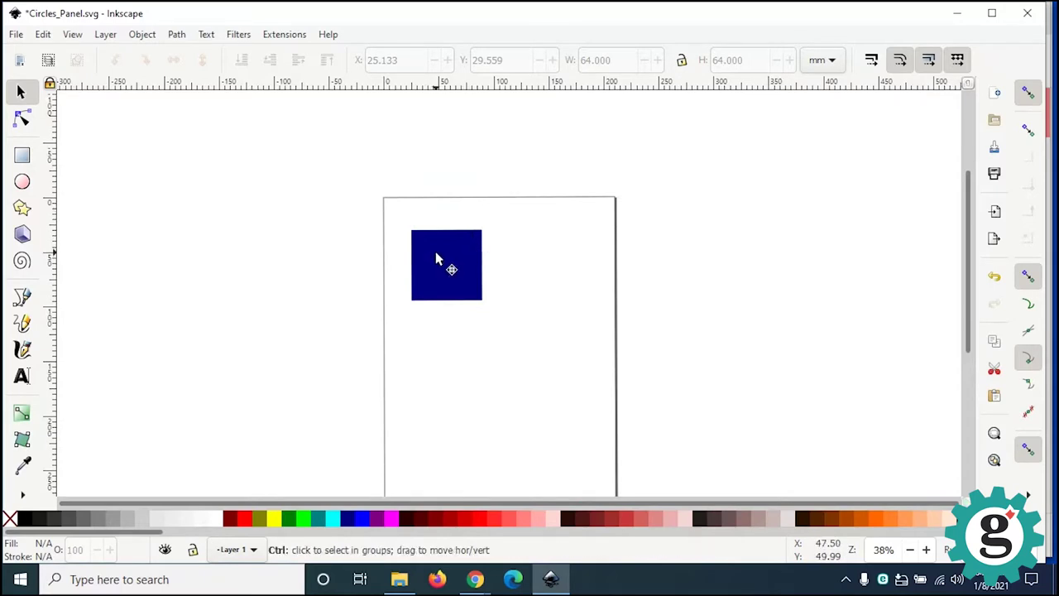
{"action": "scroll", "coordinate": [436, 260], "scroll_direction": "down", "scroll_amount": 1, "text": "ctrl"}
{"action": "scroll", "coordinate": [436, 260], "scroll_direction": "up", "scroll_amount": 5, "text": "ctrl"}
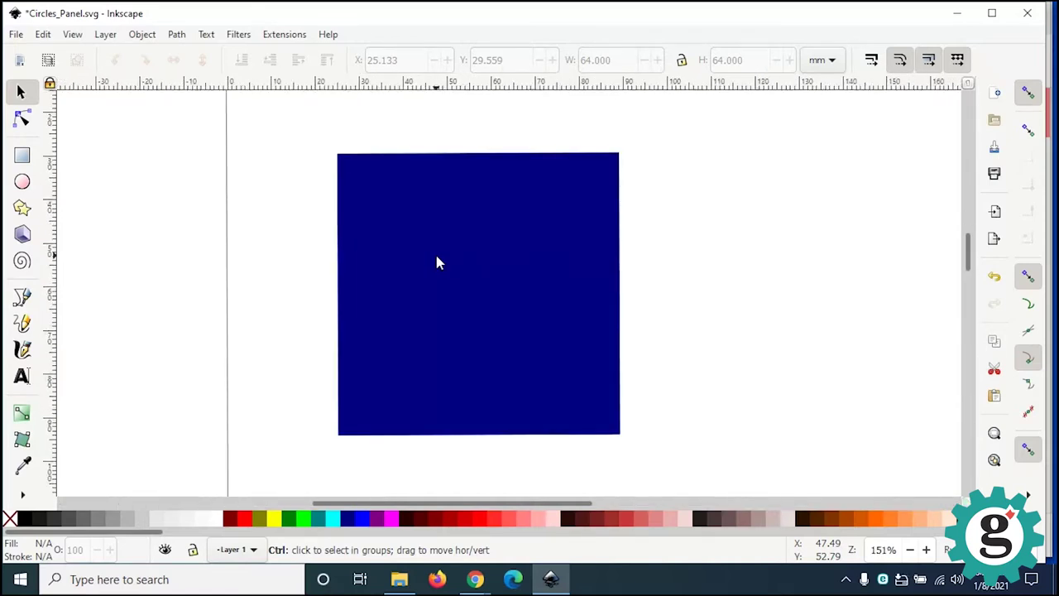
{"action": "scroll", "coordinate": [439, 262], "scroll_direction": "up", "scroll_amount": 1, "text": "ctrl"}
{"action": "scroll", "coordinate": [439, 263], "scroll_direction": "down", "scroll_amount": 1, "text": "ctrl"}
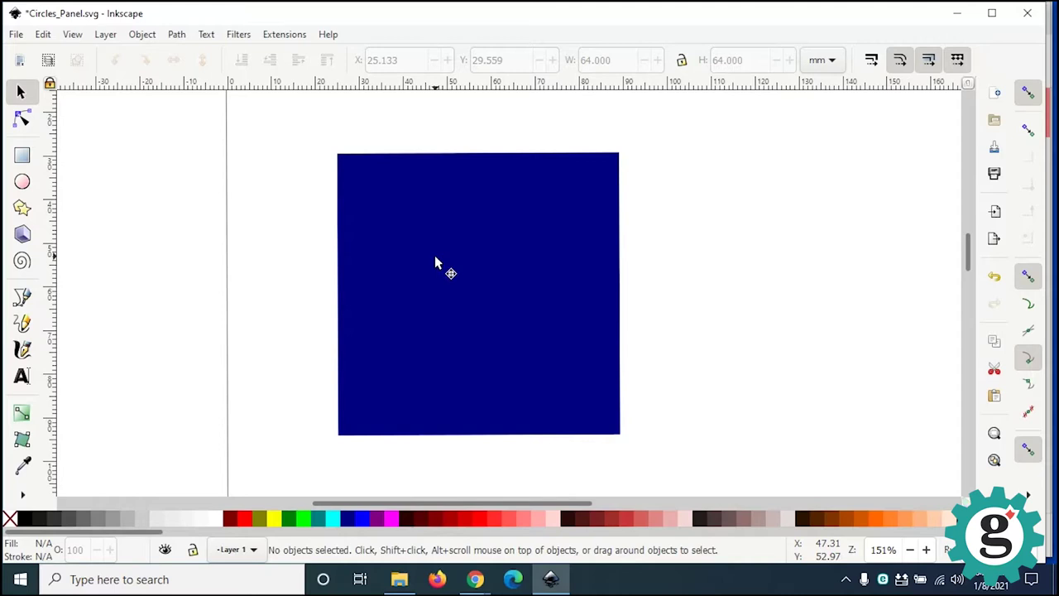
{"action": "scroll", "coordinate": [436, 262], "scroll_direction": "up", "scroll_amount": 1, "text": "ctrl"}
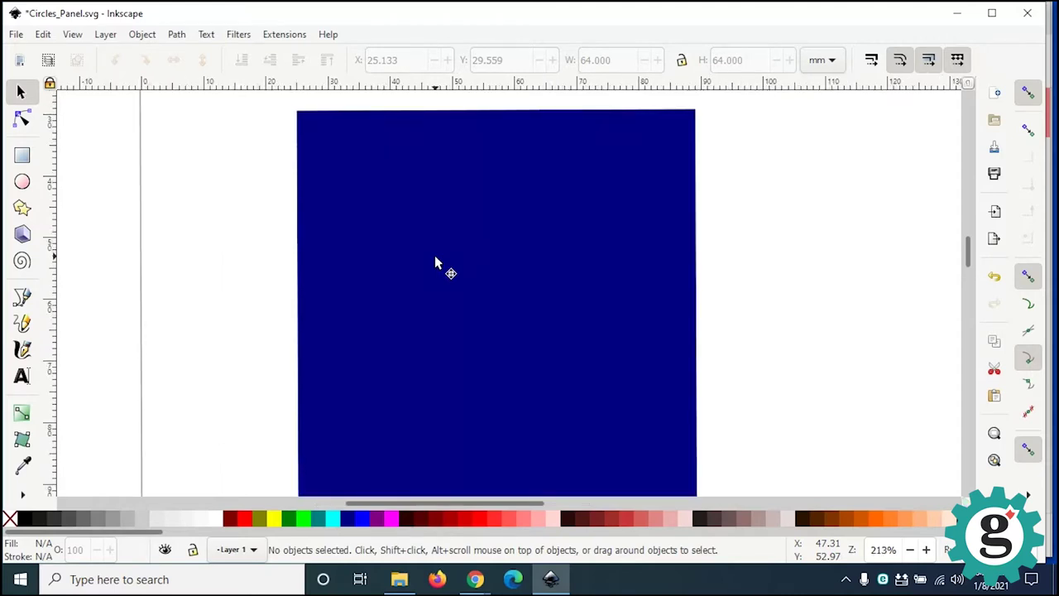
{"action": "scroll", "coordinate": [436, 262], "scroll_direction": "up", "scroll_amount": 1, "text": "ctrl"}
{"action": "scroll", "coordinate": [436, 262], "scroll_direction": "up", "scroll_amount": 1, "text": "ctrl"}
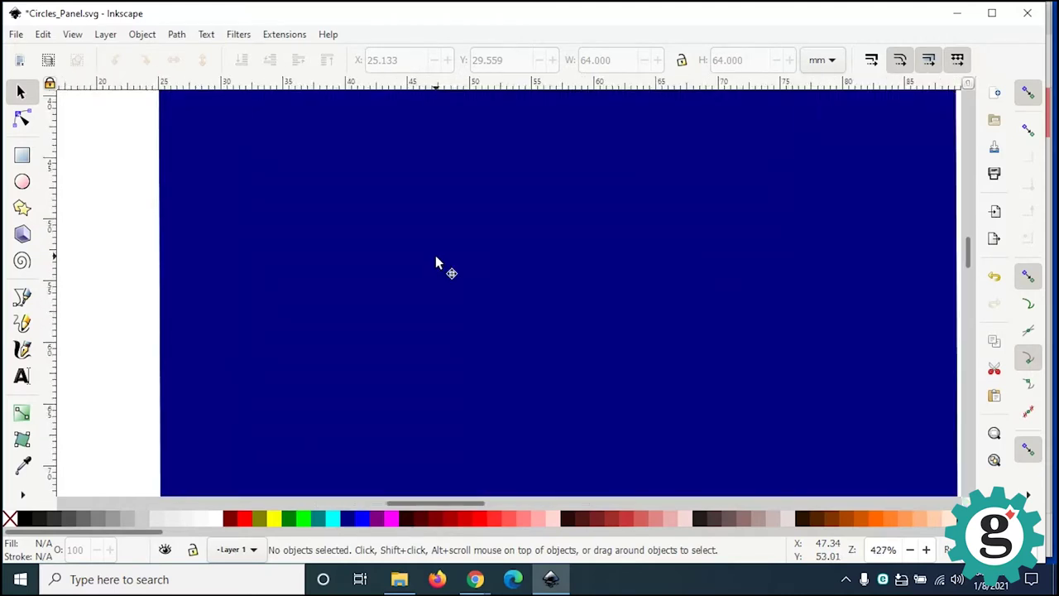
{"action": "scroll", "coordinate": [436, 262], "scroll_direction": "down", "scroll_amount": 1, "text": "ctrl"}
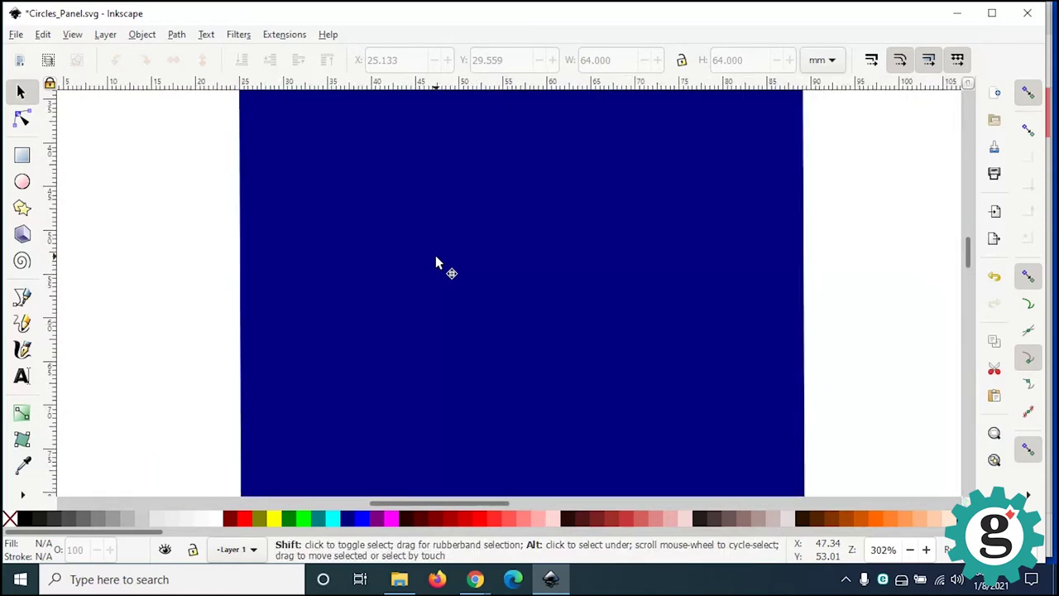
{"action": "scroll", "coordinate": [436, 262], "scroll_direction": "down", "scroll_amount": 1, "text": "ctrl"}
{"action": "scroll", "coordinate": [436, 263], "scroll_direction": "down", "scroll_amount": 1, "text": "ctrl"}
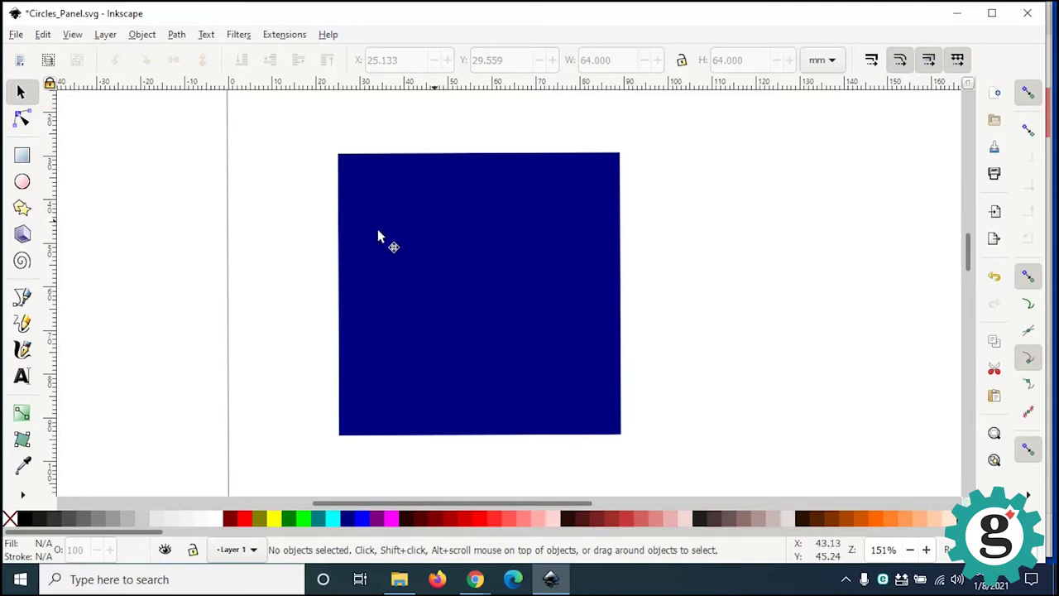
Step: Draw a dark blue circle about 19.5 mm across left of the square, undoing an accidental arc
{"action": "left_click", "coordinate": [22, 183]}
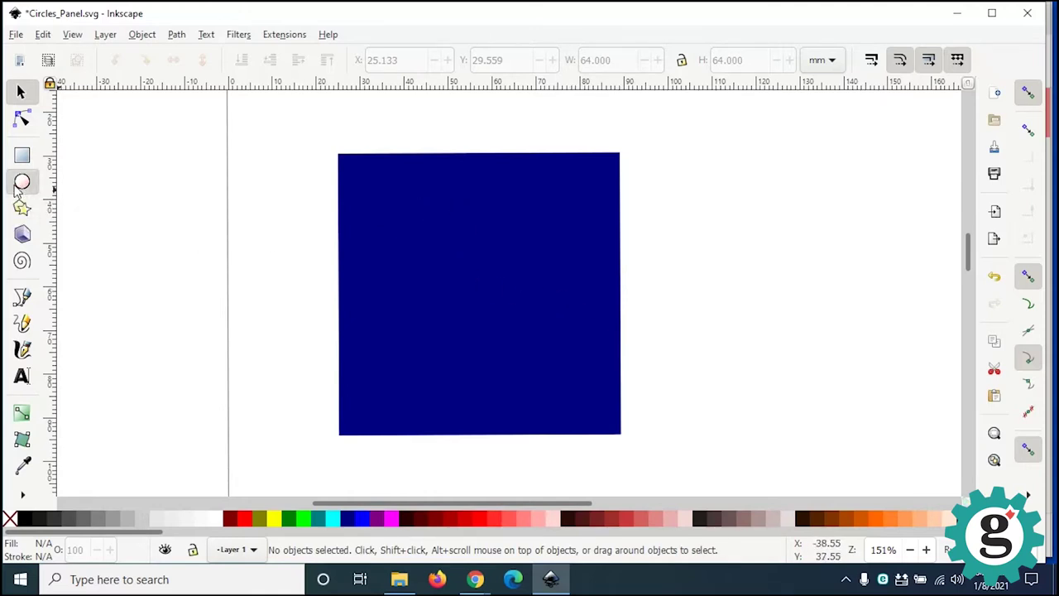
{"action": "left_click_drag", "start_coordinate": [218, 222], "coordinate": [311, 334]}
{"action": "left_click_drag", "start_coordinate": [305, 264], "coordinate": [311, 236]}
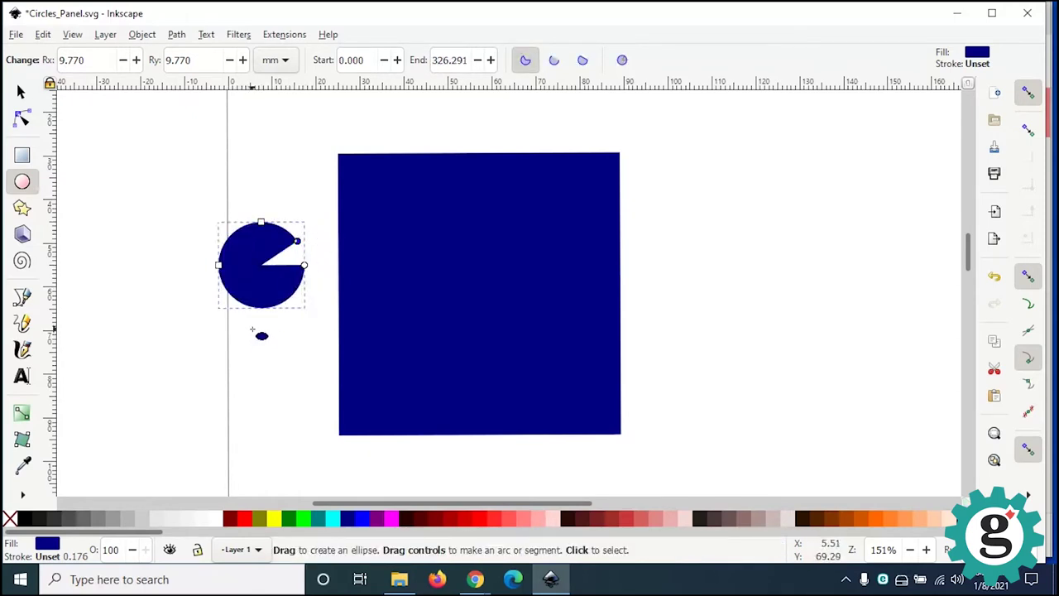
{"action": "key", "text": "ctrl+z"}
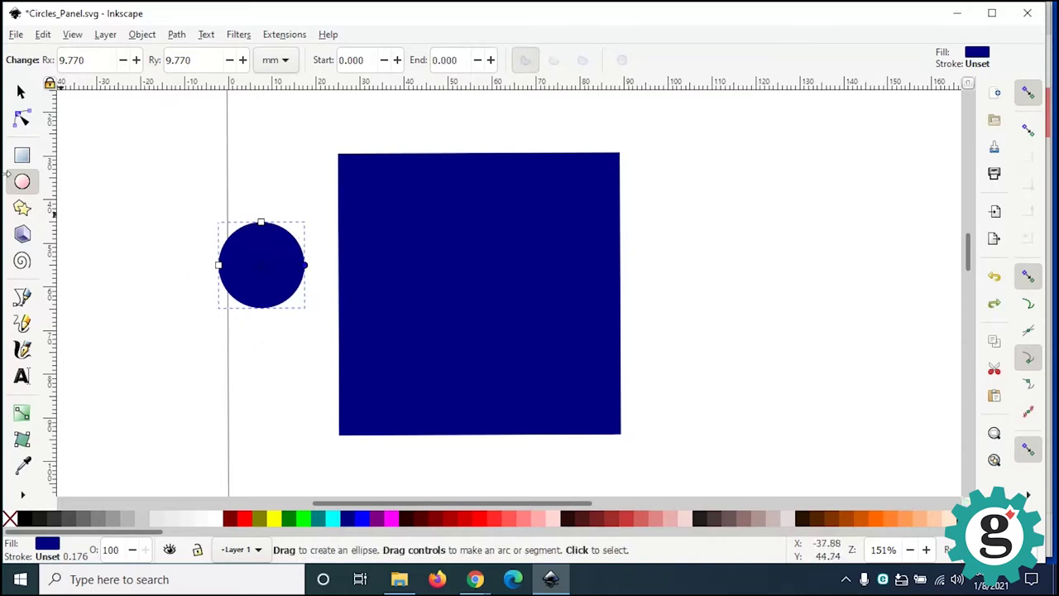
{"action": "left_click", "coordinate": [21, 91]}
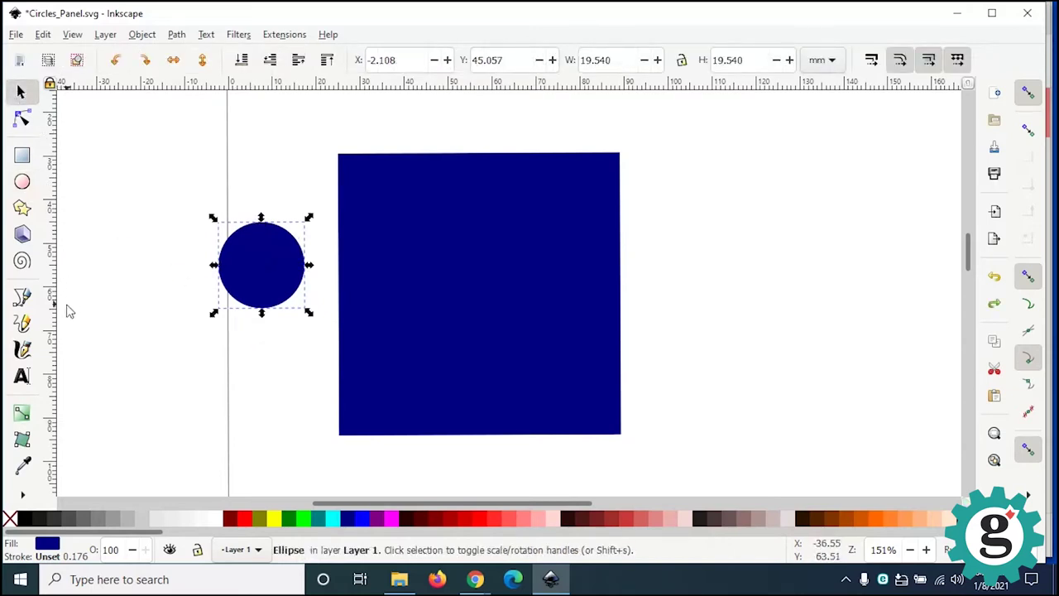
Step: Draw a trial five-pointed star, delete it, and reselect the circle
{"action": "left_click", "coordinate": [22, 208]}
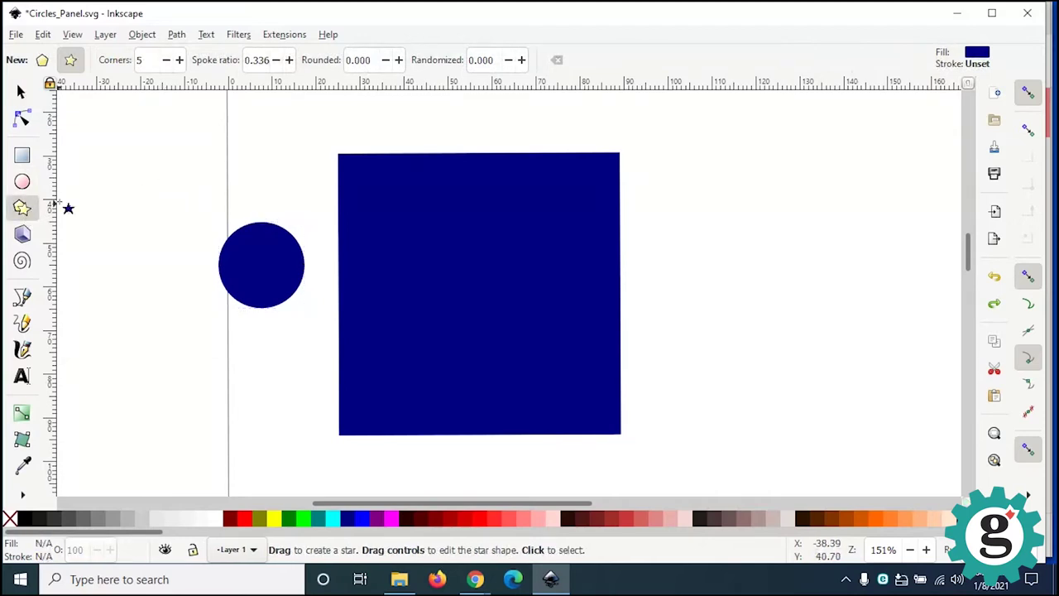
{"action": "left_click_drag", "start_coordinate": [126, 150], "coordinate": [146, 152]}
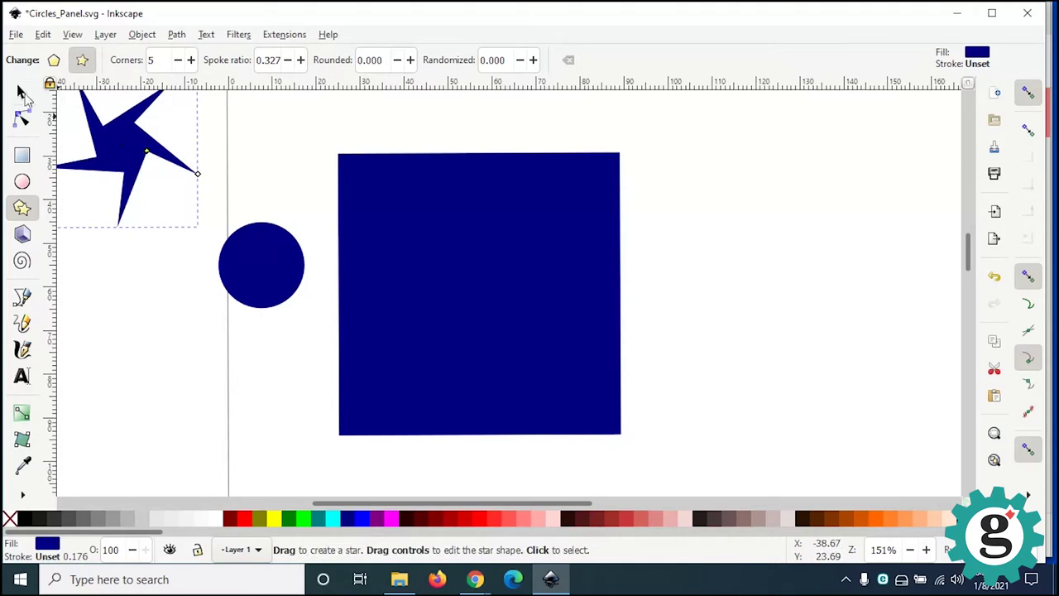
{"action": "left_click", "coordinate": [21, 92]}
{"action": "left_click", "coordinate": [111, 289]}
{"action": "left_click", "coordinate": [137, 179]}
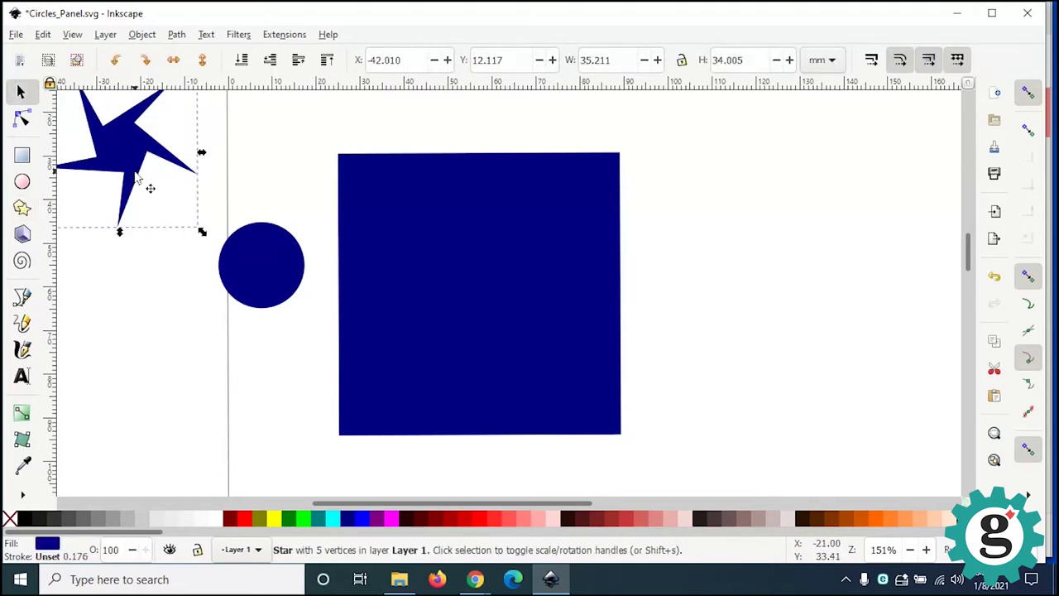
{"action": "right_click", "coordinate": [137, 178]}
{"action": "left_click", "coordinate": [192, 282]}
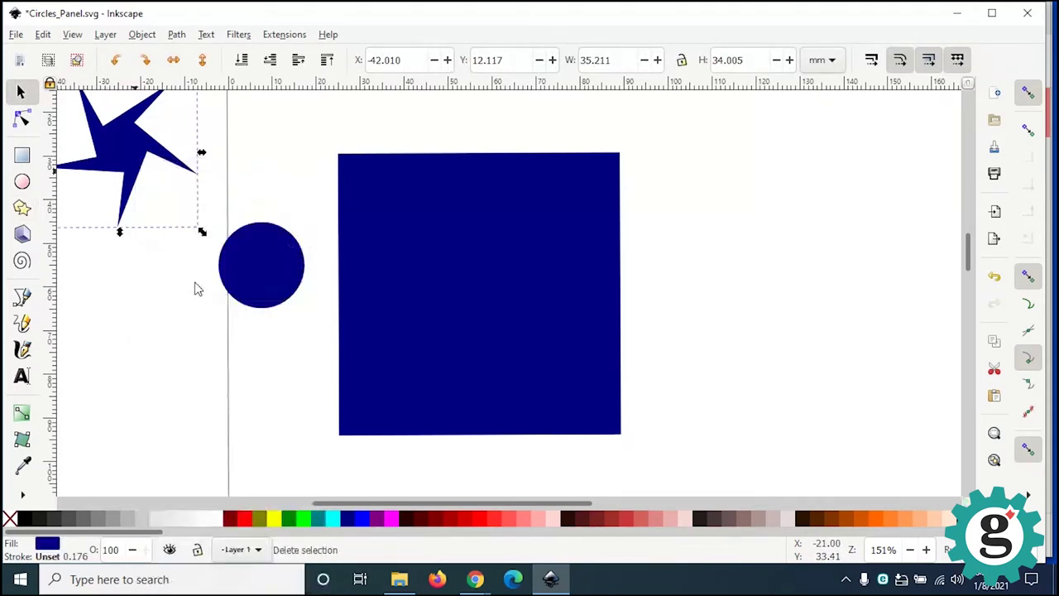
{"action": "left_click", "coordinate": [266, 289]}
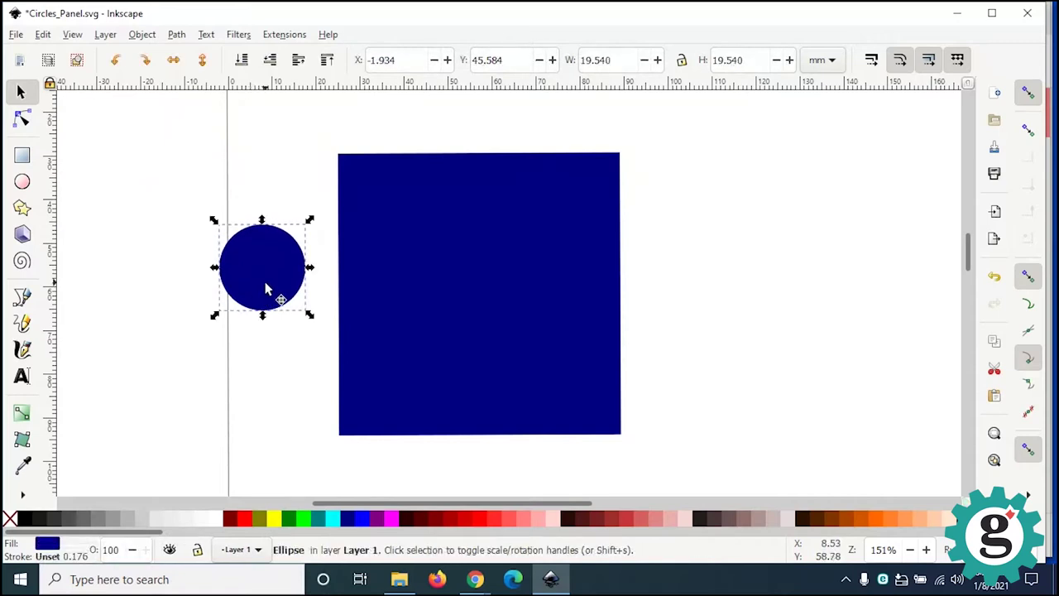
Step: Color the circle fuchsia and move it onto the navy square's top-left
{"action": "left_click_drag", "start_coordinate": [265, 289], "coordinate": [289, 250]}
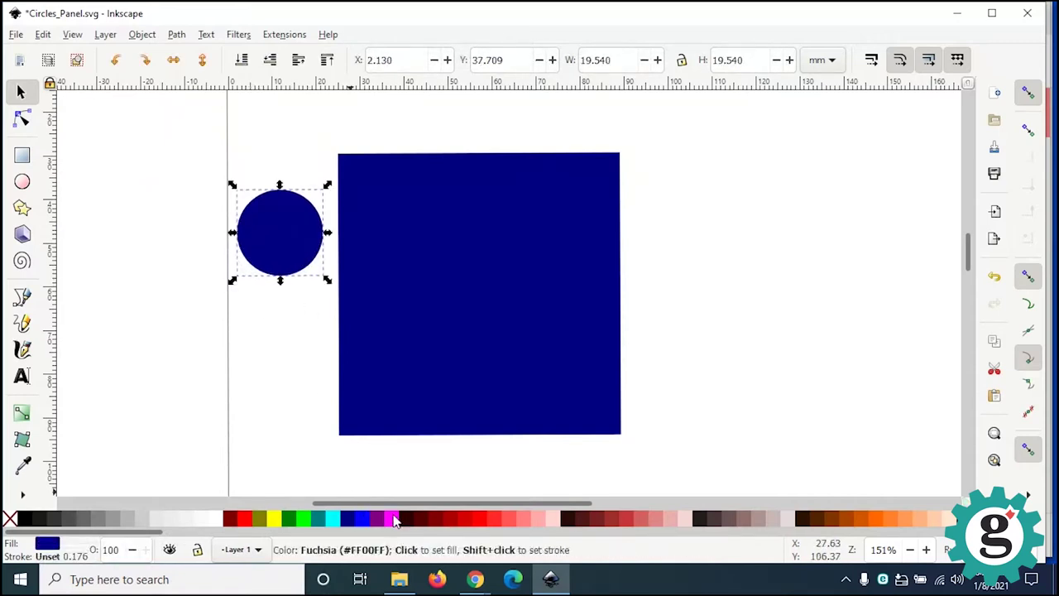
{"action": "left_click", "coordinate": [393, 518]}
{"action": "left_click_drag", "start_coordinate": [303, 248], "coordinate": [426, 232]}
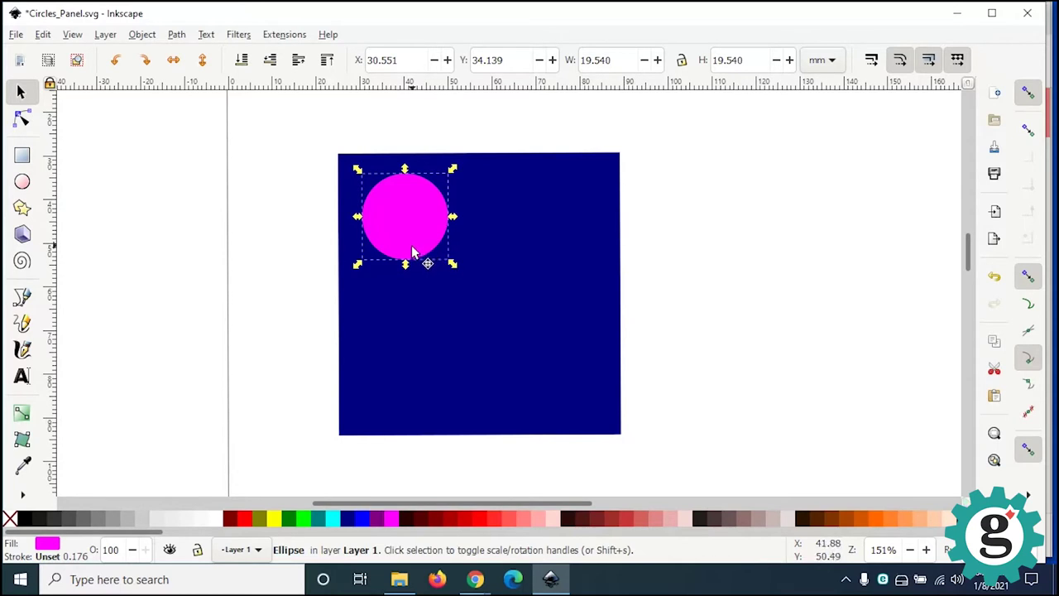
Step: Shrink the fuchsia circle to 12.493 mm wide and nudge it into the square's corner
{"action": "scroll", "coordinate": [414, 252], "scroll_direction": "up", "scroll_amount": 2, "text": "ctrl"}
{"action": "scroll", "coordinate": [414, 253], "scroll_direction": "down", "scroll_amount": 1, "text": "ctrl"}
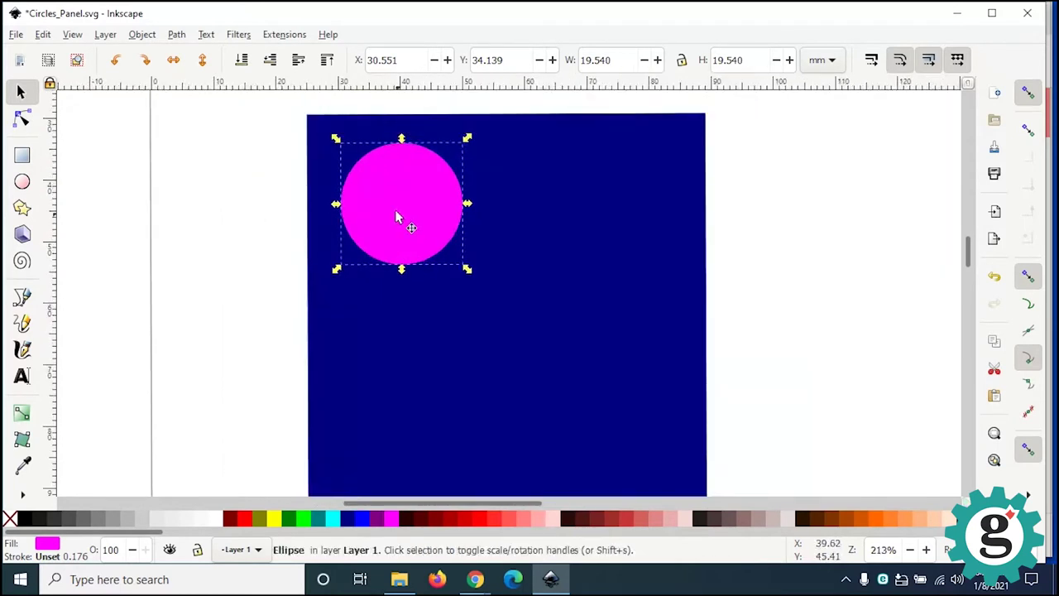
{"action": "left_click", "coordinate": [395, 213]}
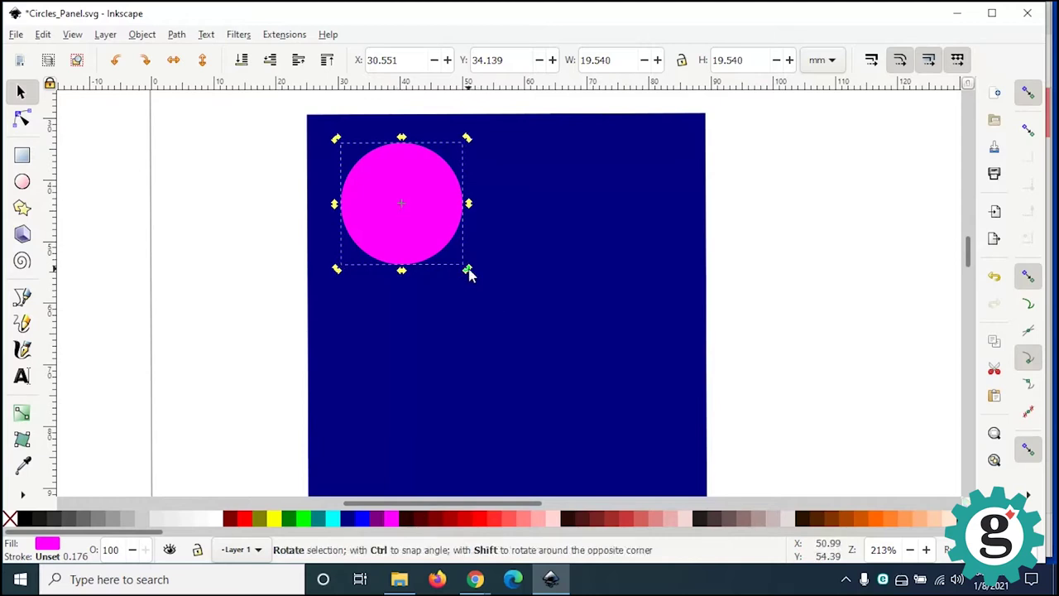
{"action": "left_click_drag", "start_coordinate": [468, 274], "coordinate": [437, 237]}
{"action": "left_click", "coordinate": [462, 257]}
{"action": "left_click", "coordinate": [438, 236]}
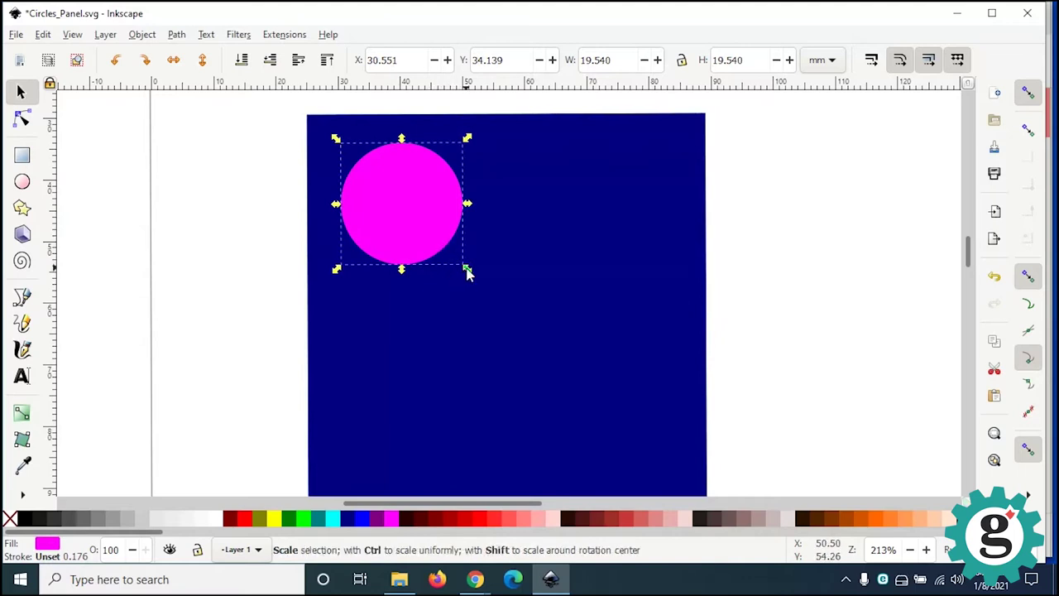
{"action": "left_click_drag", "start_coordinate": [467, 273], "coordinate": [461, 269]}
{"action": "left_click_drag", "start_coordinate": [416, 230], "coordinate": [416, 232]}
{"action": "left_click_drag", "start_coordinate": [381, 191], "coordinate": [368, 182]}
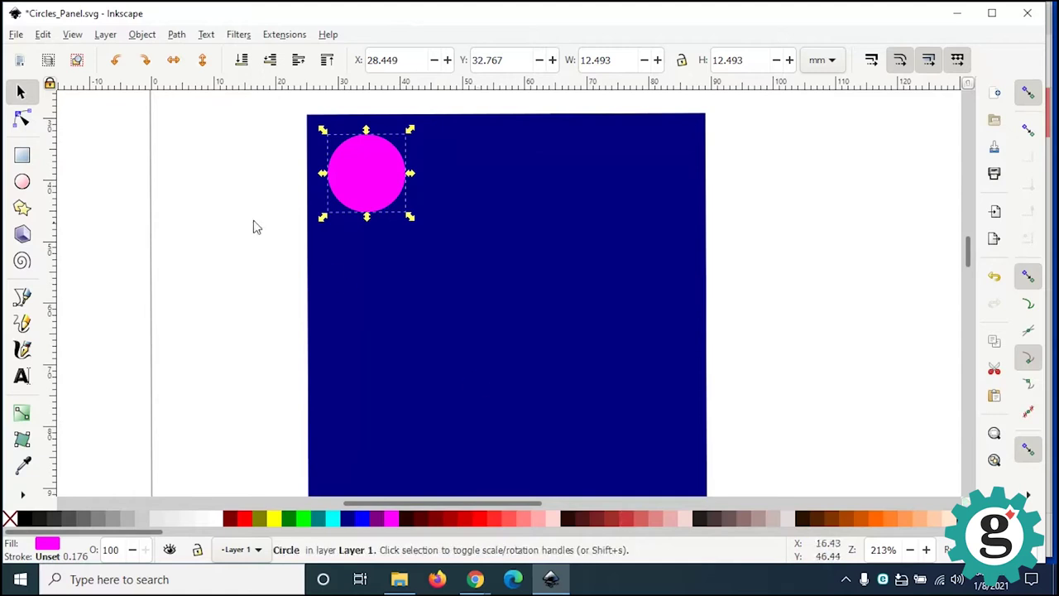
Step: Drop a copy of the circle straight below the original and shrink it to about half size
{"action": "left_click", "coordinate": [372, 192]}
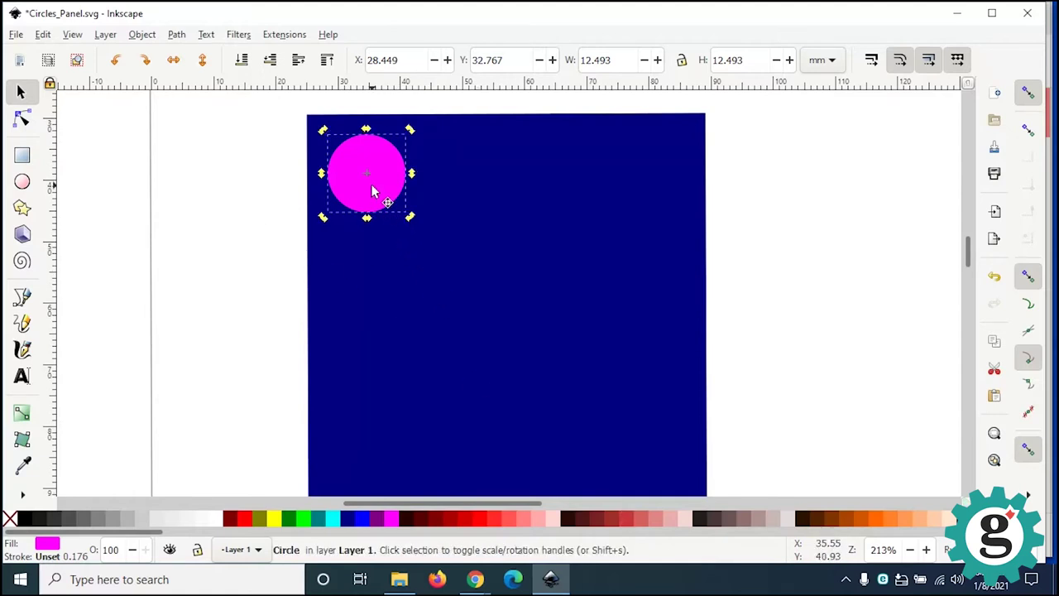
{"action": "key", "text": "ctrl"}
{"action": "left_click_drag", "start_coordinate": [373, 186], "coordinate": [388, 289]}
{"action": "left_click", "coordinate": [372, 182]}
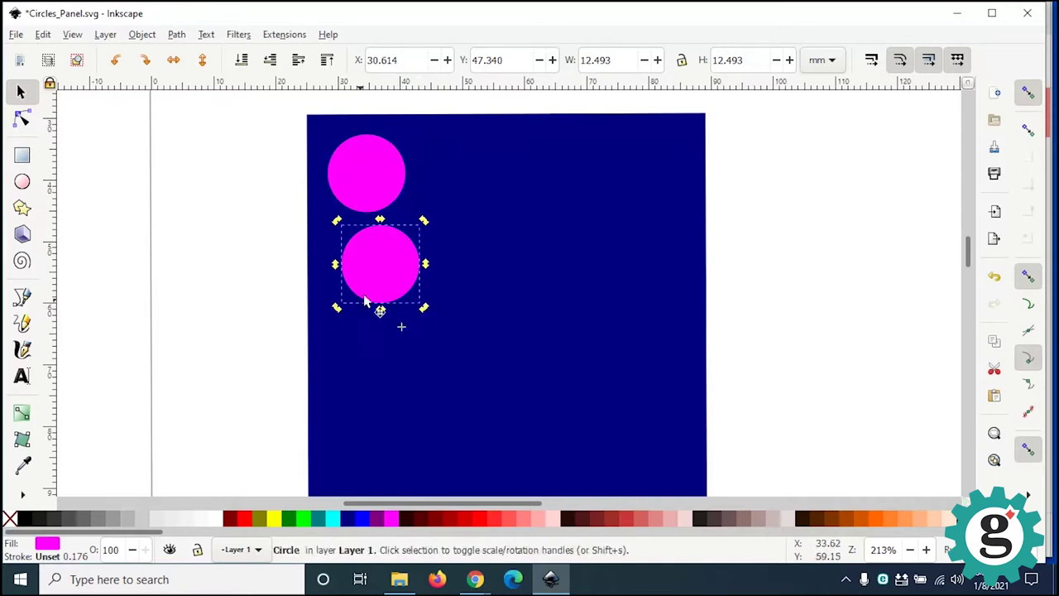
{"action": "scroll", "coordinate": [381, 314], "scroll_direction": "up", "scroll_amount": 4}
{"action": "scroll", "coordinate": [379, 323], "scroll_direction": "down", "scroll_amount": 2}
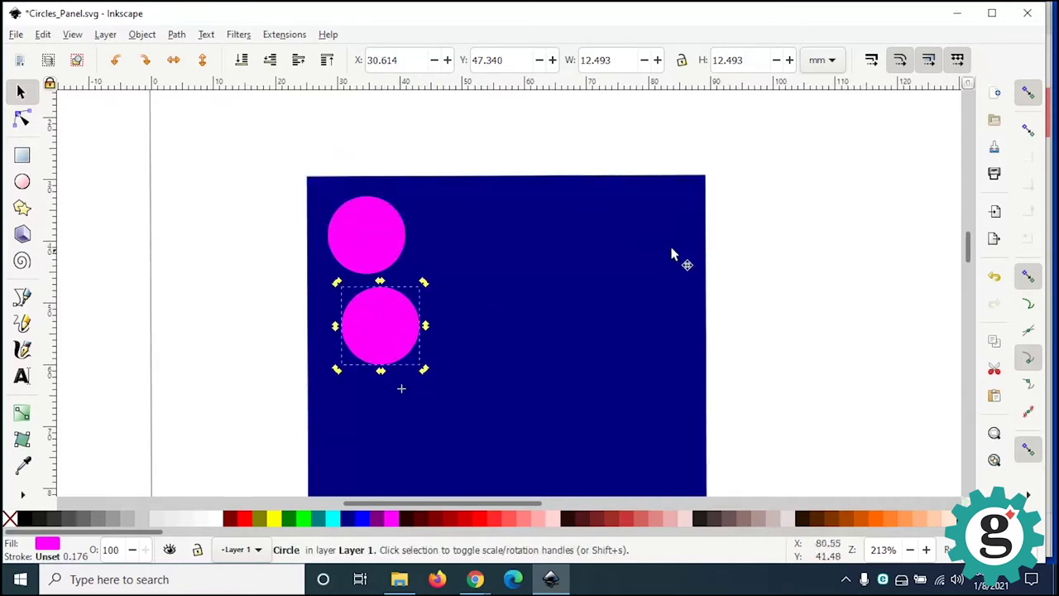
{"action": "key", "text": "Escape"}
{"action": "scroll", "coordinate": [383, 350], "scroll_direction": "up", "scroll_amount": 2}
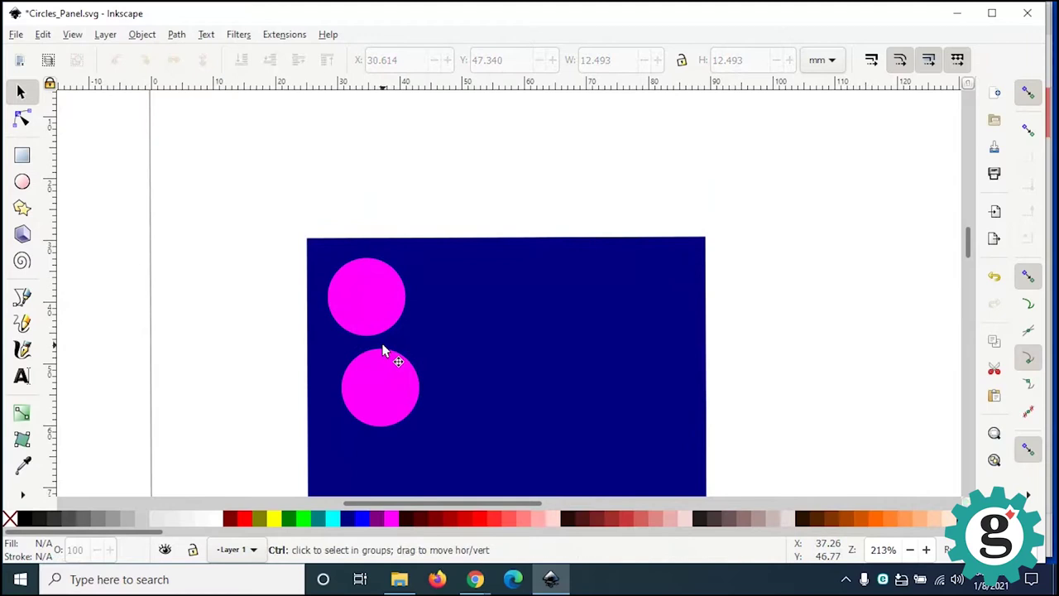
{"action": "scroll", "coordinate": [383, 350], "scroll_direction": "up", "scroll_amount": 2, "text": "ctrl"}
{"action": "left_click", "coordinate": [397, 394]}
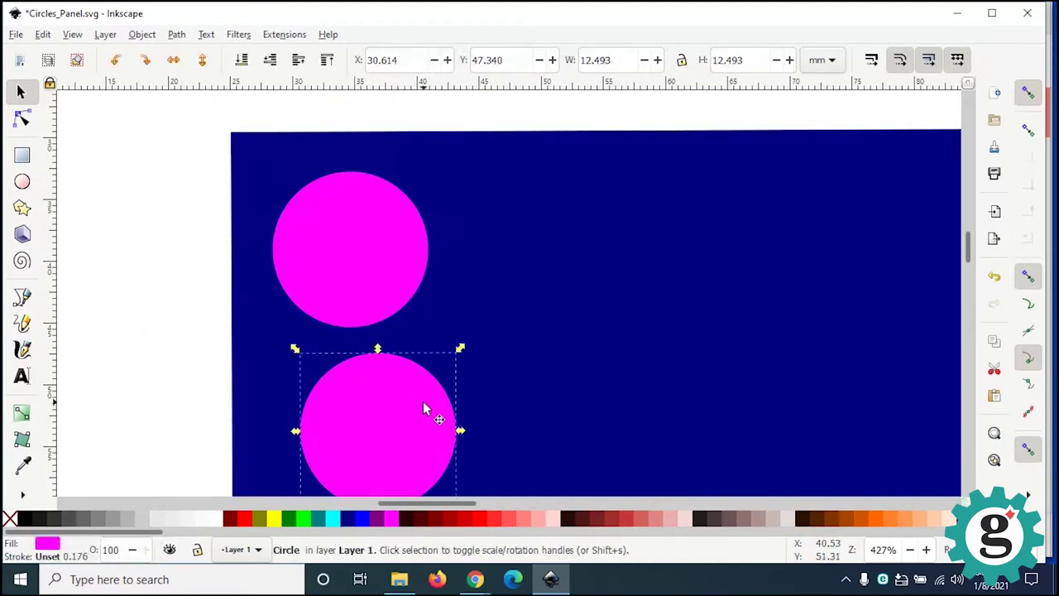
{"action": "left_click_drag", "start_coordinate": [461, 351], "coordinate": [409, 432]}
Step: Move the small circle beside the large one, duplicate it below, and duplicate the big circle
{"action": "left_click_drag", "start_coordinate": [347, 468], "coordinate": [514, 255]}
{"action": "right_click", "coordinate": [516, 255]}
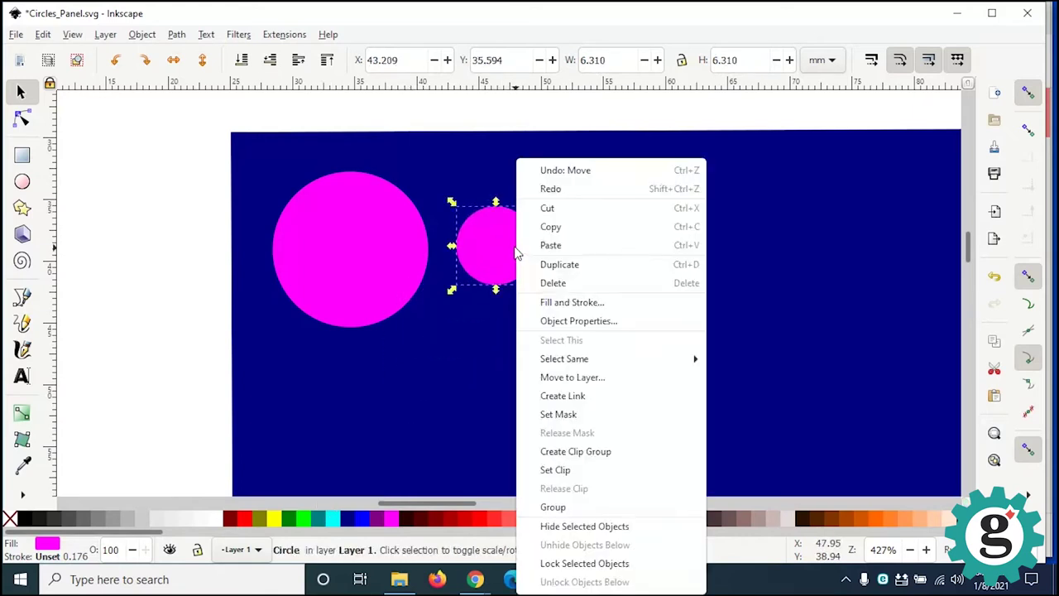
{"action": "left_click", "coordinate": [554, 266]}
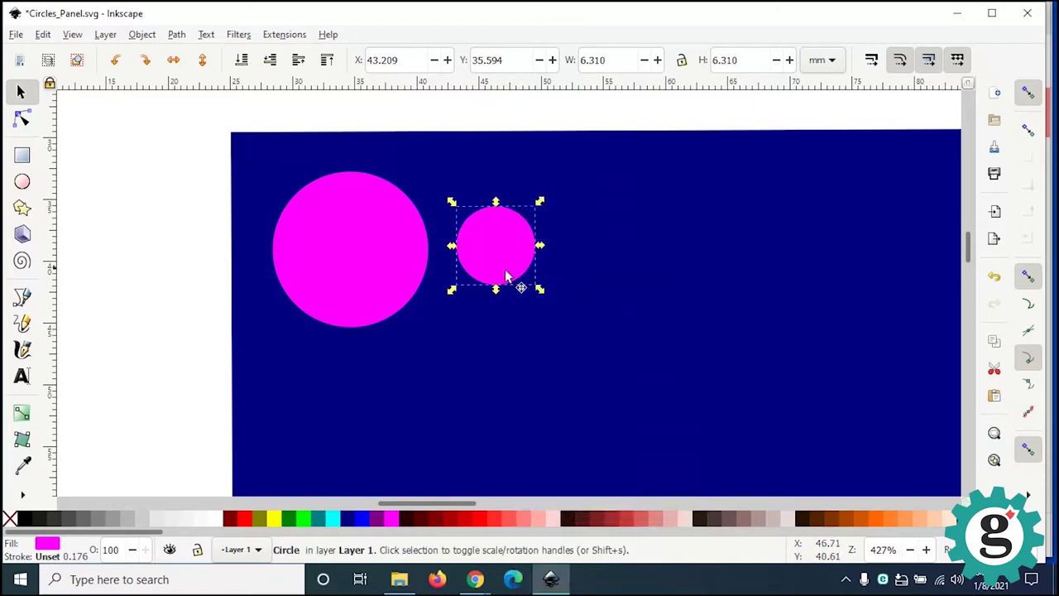
{"action": "left_click_drag", "start_coordinate": [509, 263], "coordinate": [452, 356]}
{"action": "left_click", "coordinate": [380, 254]}
{"action": "right_click", "coordinate": [382, 256]}
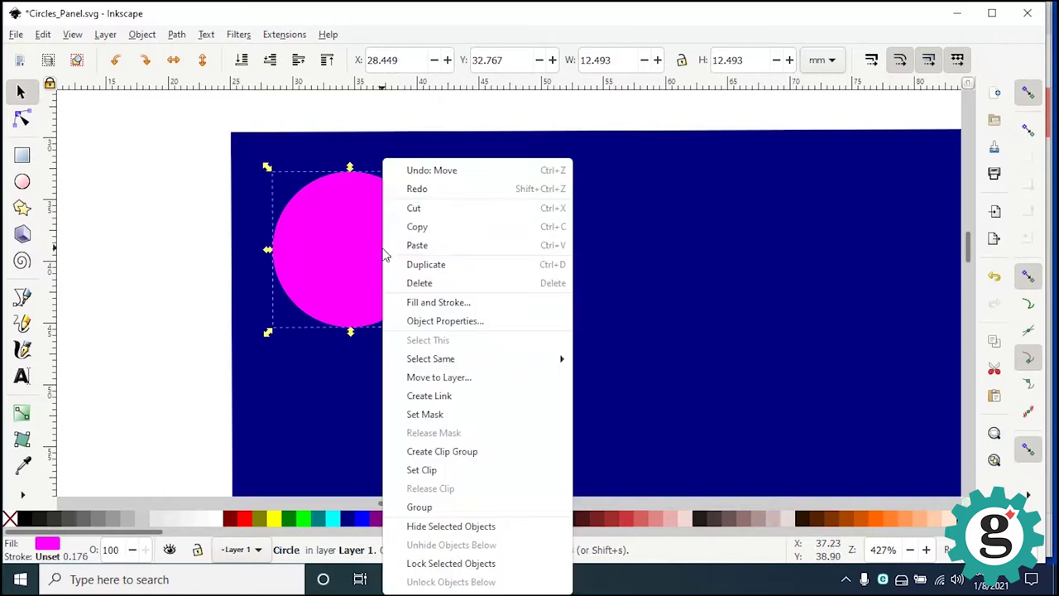
{"action": "left_click", "coordinate": [421, 266]}
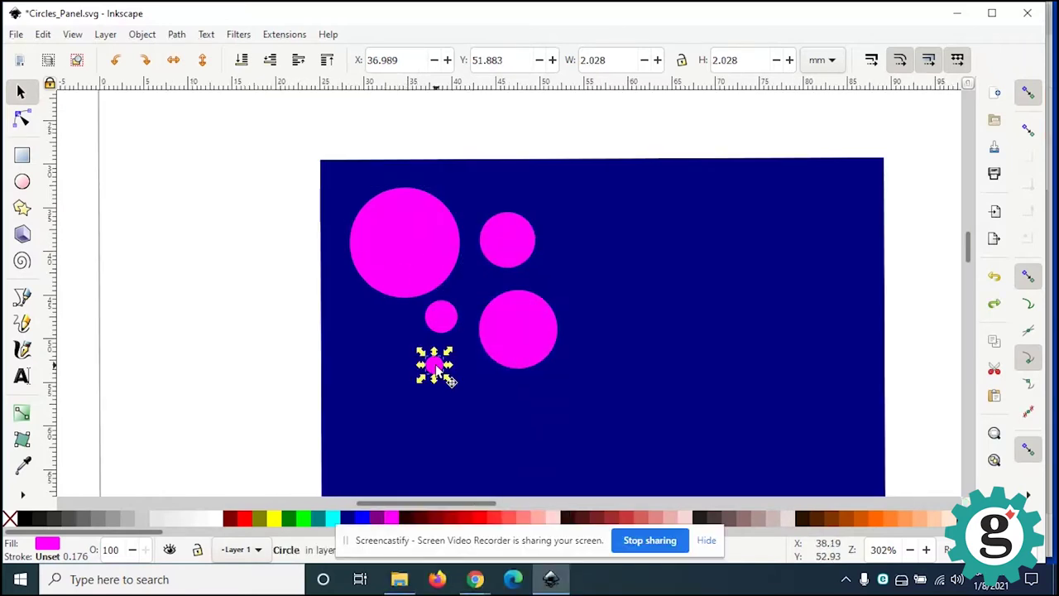
{"action": "left_click", "coordinate": [439, 369]}
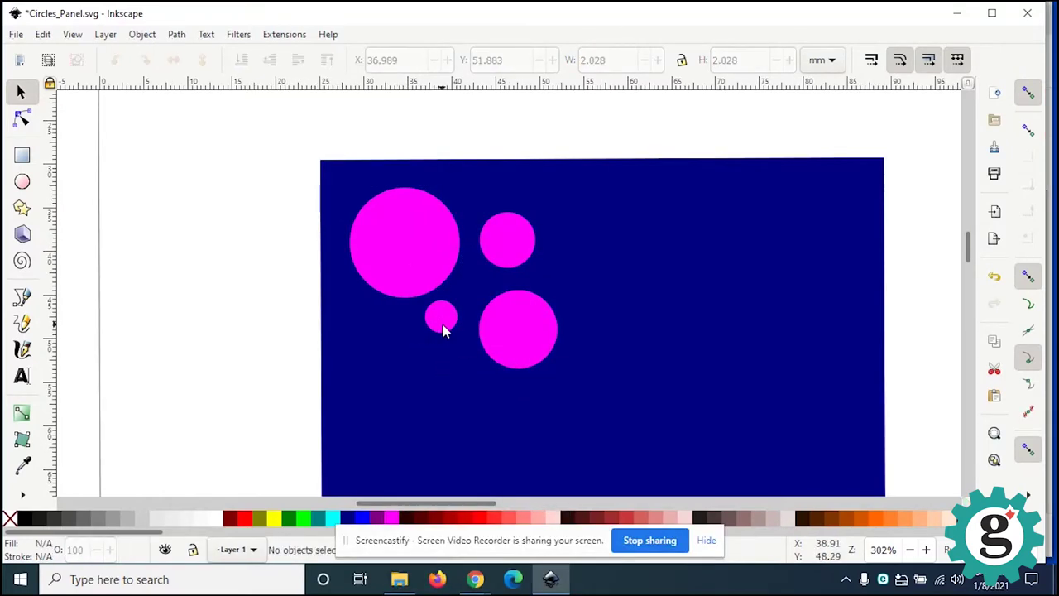
Step: Duplicate the small circle, move the copy down-left, and shrink it further
{"action": "left_click", "coordinate": [434, 317]}
{"action": "right_click", "coordinate": [437, 321]}
{"action": "left_click", "coordinate": [488, 263]}
{"action": "left_click_drag", "start_coordinate": [453, 334], "coordinate": [412, 360]}
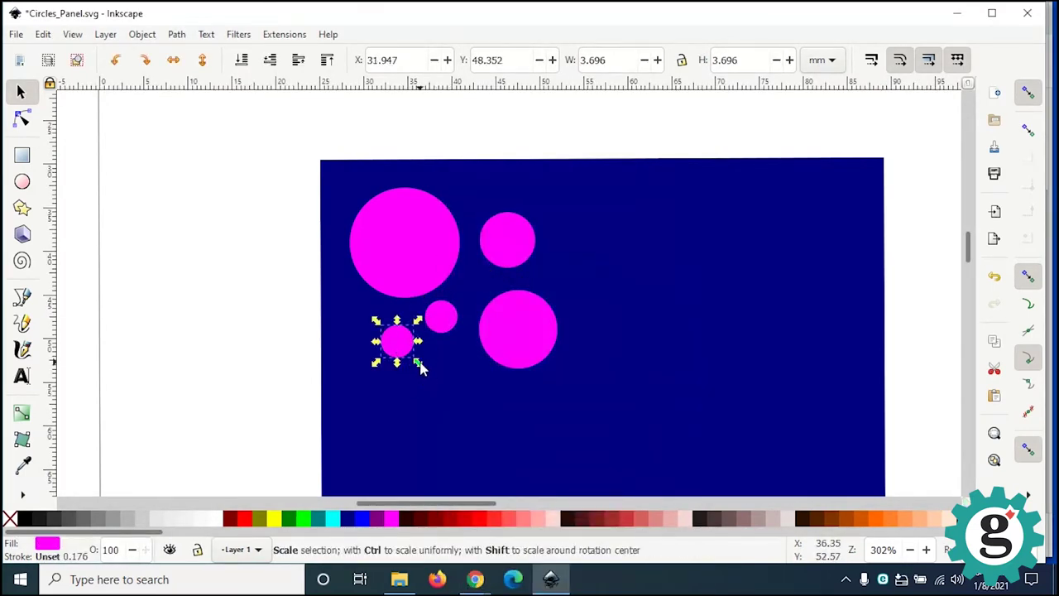
{"action": "left_click_drag", "start_coordinate": [420, 367], "coordinate": [412, 353]}
{"action": "scroll", "coordinate": [422, 350], "scroll_direction": "up", "scroll_amount": 2, "text": "ctrl"}
{"action": "scroll", "coordinate": [422, 350], "scroll_direction": "down", "scroll_amount": 1, "text": "ctrl"}
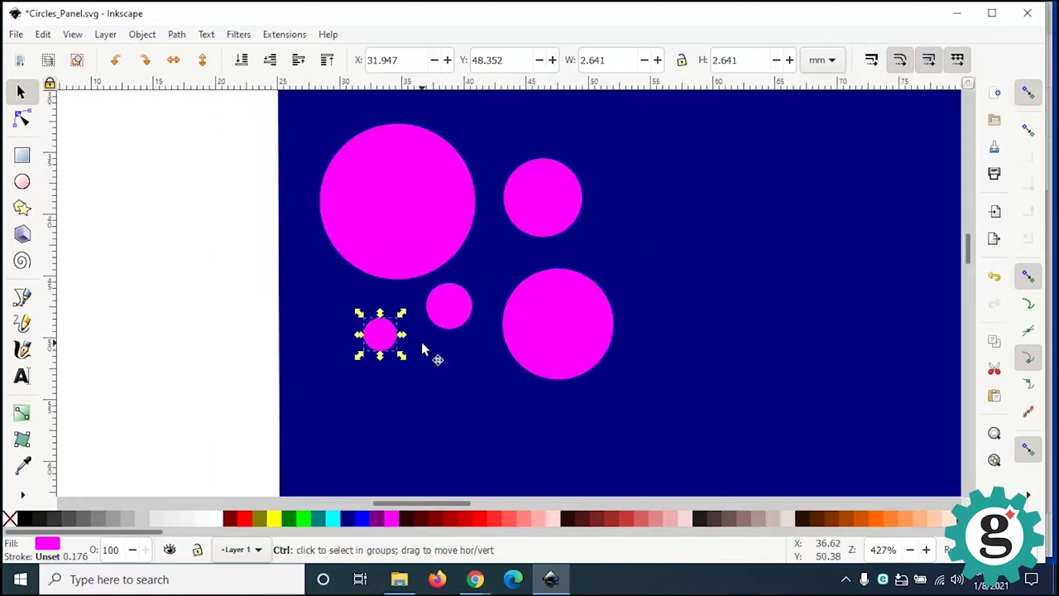
{"action": "left_click", "coordinate": [227, 319]}
{"action": "scroll", "coordinate": [468, 384], "scroll_direction": "down", "scroll_amount": 1}
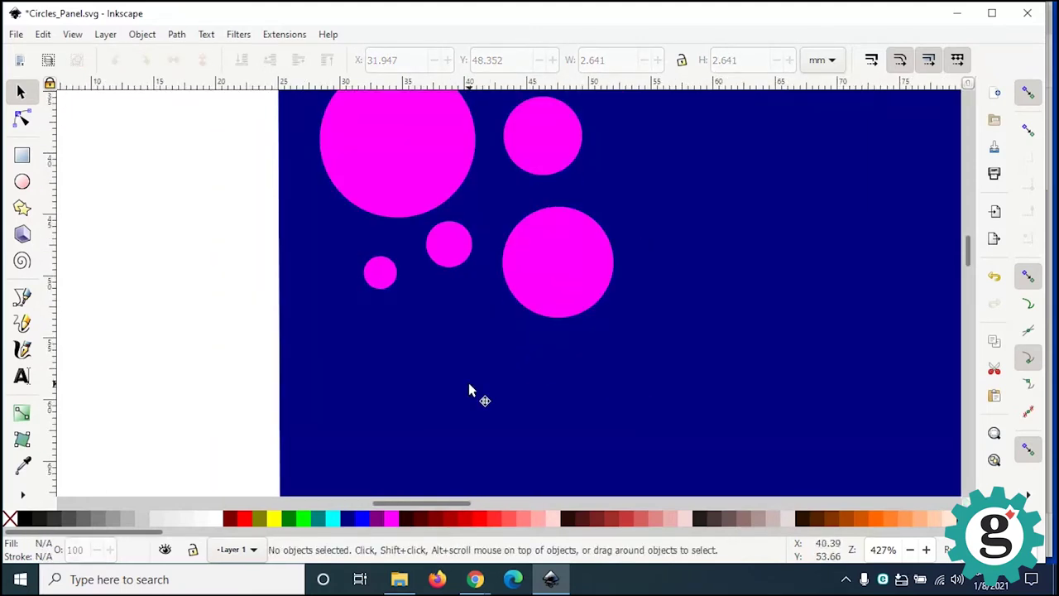
{"action": "scroll", "coordinate": [468, 385], "scroll_direction": "down", "scroll_amount": 1, "text": "ctrl"}
Step: Duplicate the medium circle to the cluster's lower left, then select four circles
{"action": "left_click", "coordinate": [544, 222]}
{"action": "right_click", "coordinate": [545, 225]}
{"action": "left_click", "coordinate": [568, 259]}
{"action": "left_click_drag", "start_coordinate": [533, 229], "coordinate": [460, 375]}
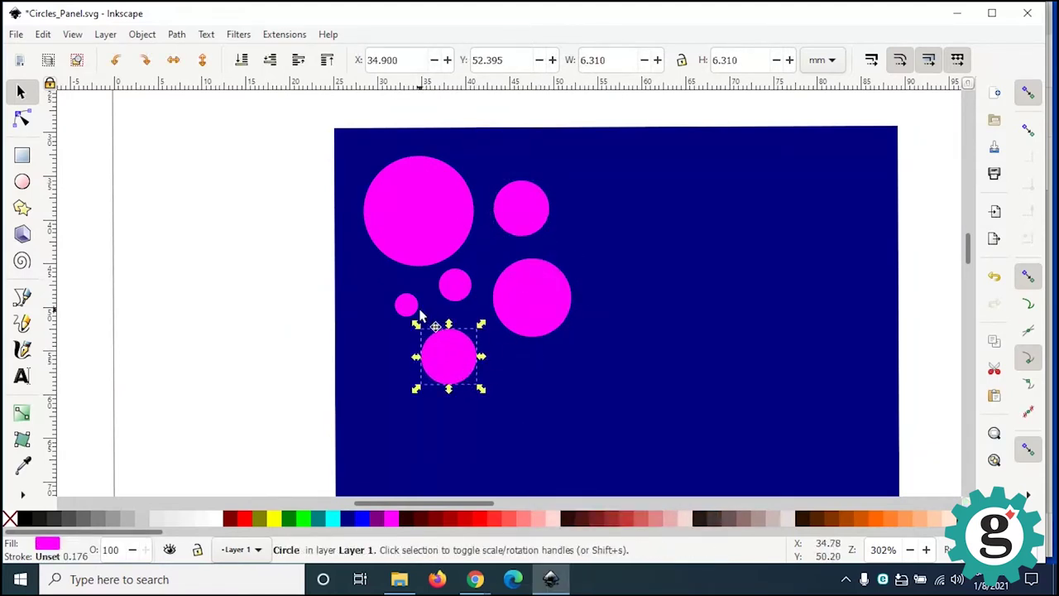
{"action": "left_click", "coordinate": [406, 306]}
{"action": "left_click", "coordinate": [456, 288], "text": "shift"}
{"action": "left_click", "coordinate": [444, 366], "text": "shift"}
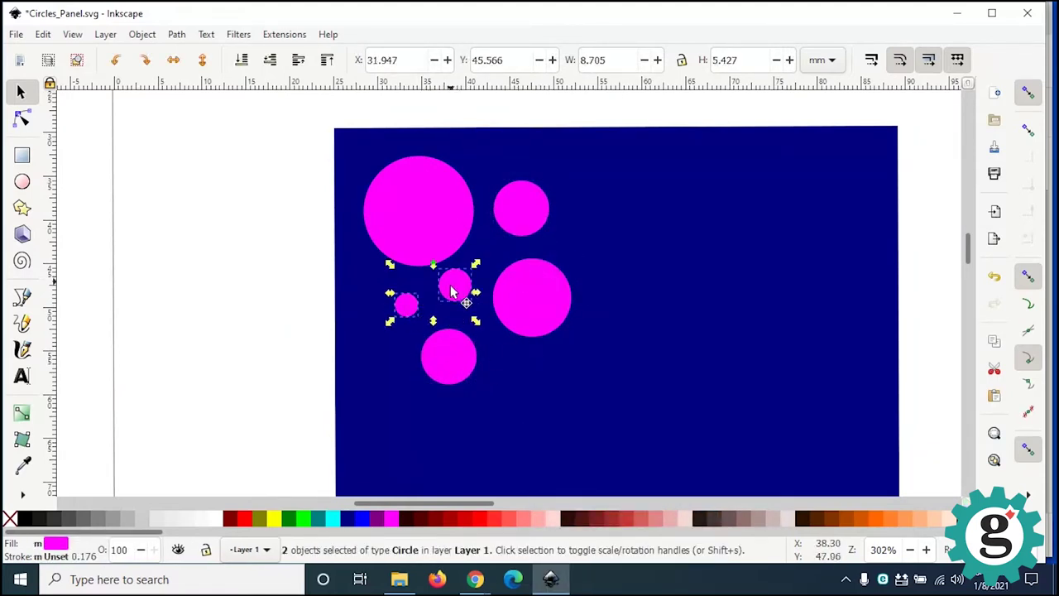
{"action": "left_click", "coordinate": [526, 224], "text": "shift"}
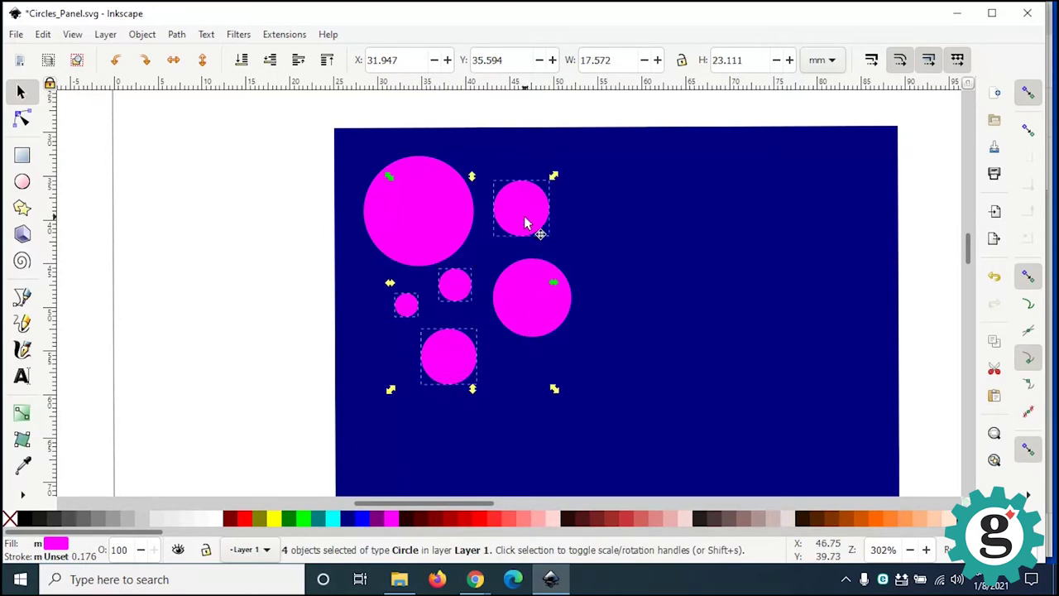
Step: Duplicate the four selected circles and spread the copies to the right of the cluster
{"action": "right_click", "coordinate": [526, 223]}
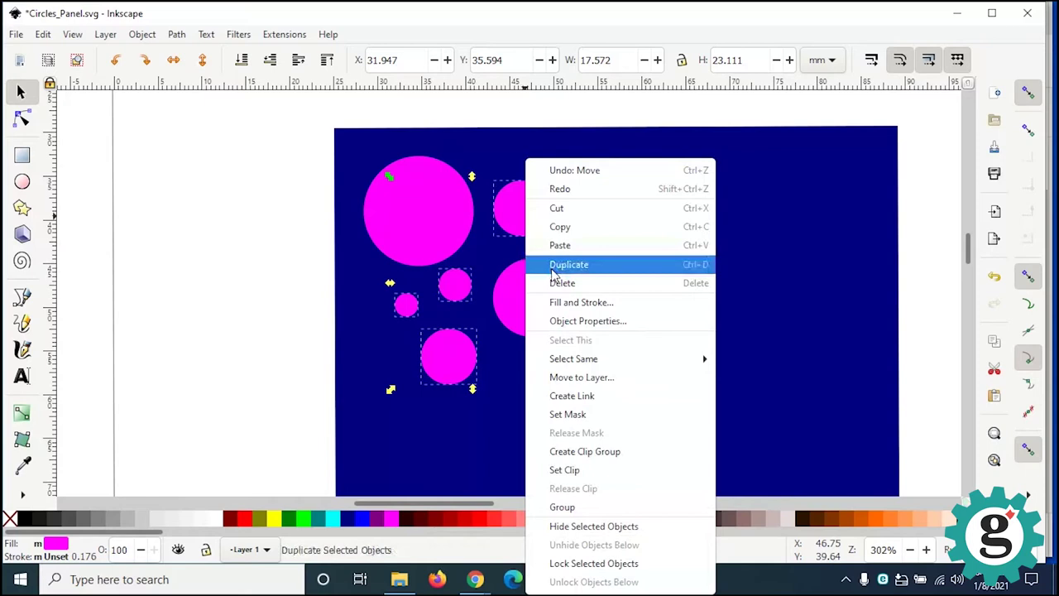
{"action": "left_click", "coordinate": [551, 264]}
{"action": "left_click_drag", "start_coordinate": [552, 275], "coordinate": [620, 246]}
{"action": "left_click_drag", "start_coordinate": [650, 317], "coordinate": [587, 243]}
{"action": "left_click_drag", "start_coordinate": [709, 249], "coordinate": [592, 177]}
{"action": "left_click_drag", "start_coordinate": [595, 349], "coordinate": [510, 374]}
{"action": "left_click_drag", "start_coordinate": [618, 415], "coordinate": [624, 324]}
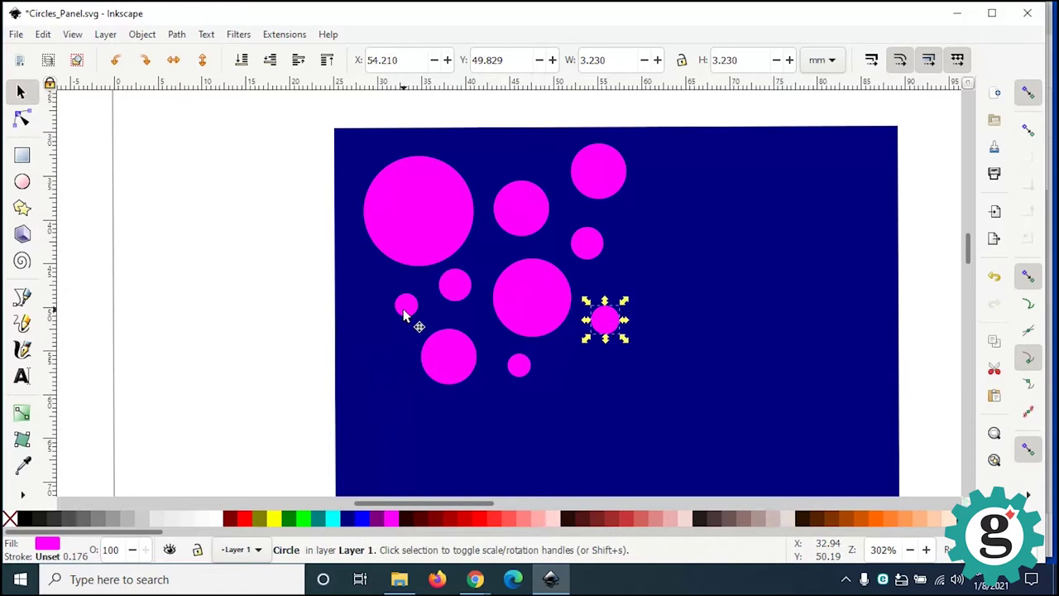
Step: Shift-select all ten fuchsia circles in the cluster
{"action": "left_click", "coordinate": [583, 248]}
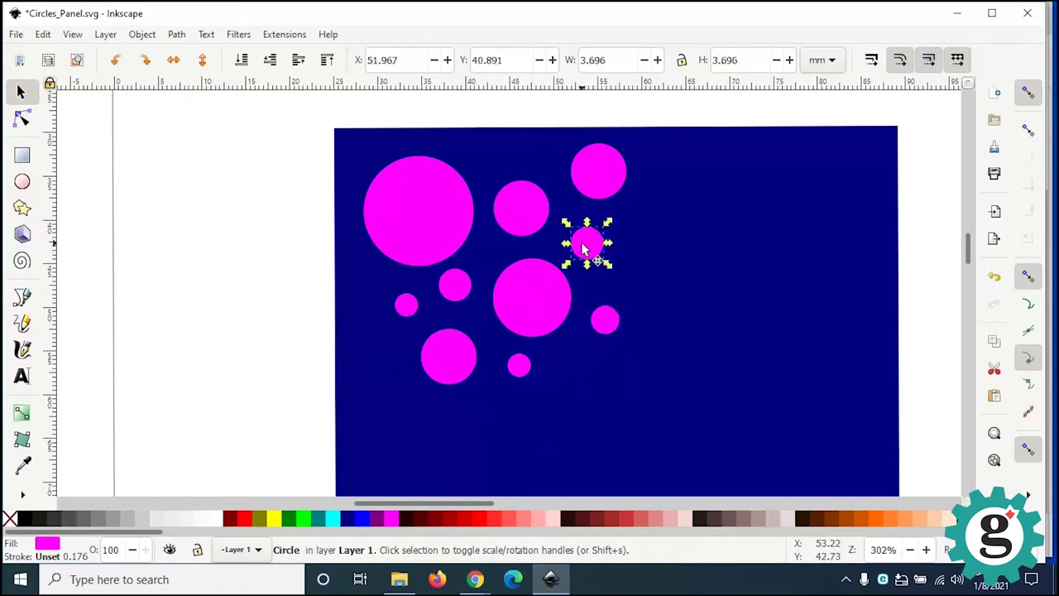
{"action": "left_click", "coordinate": [438, 189]}
{"action": "left_click", "coordinate": [503, 206]}
{"action": "left_click", "coordinate": [596, 180]}
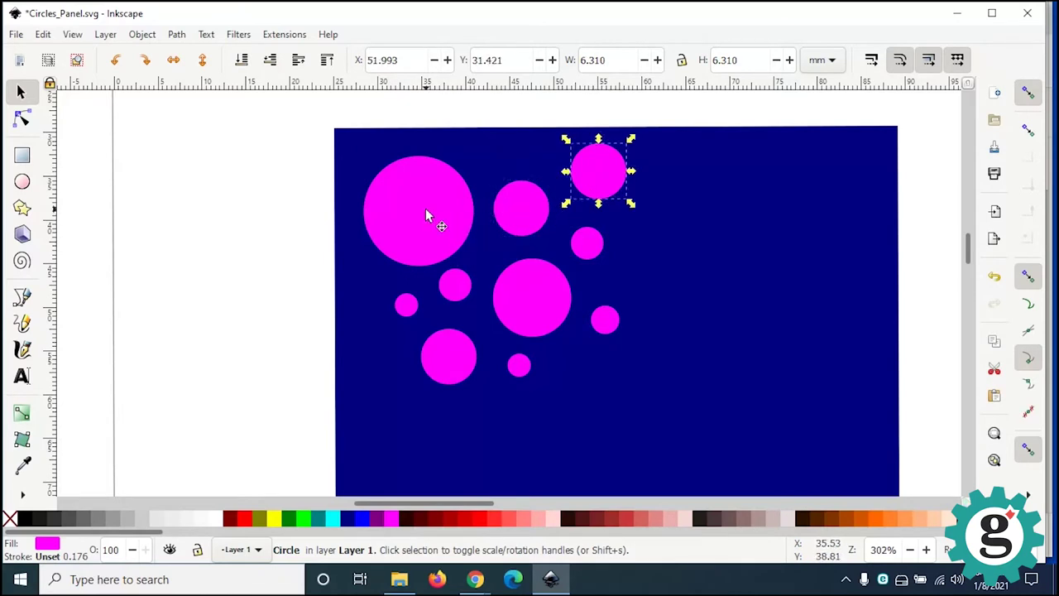
{"action": "key", "text": "shift"}
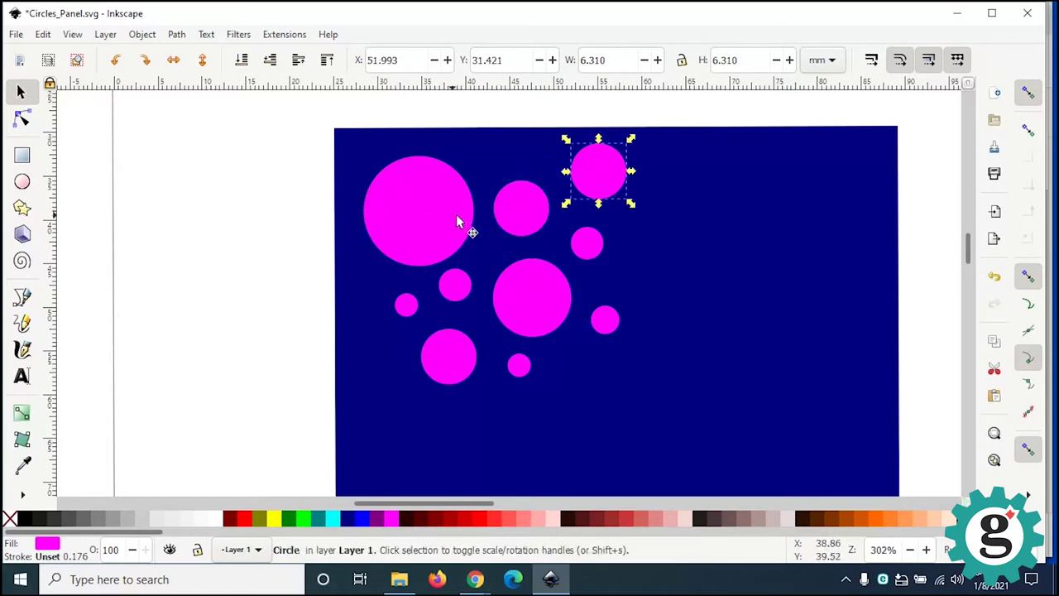
{"action": "left_click", "coordinate": [511, 217], "text": "shift"}
{"action": "left_click", "coordinate": [404, 221], "text": "shift"}
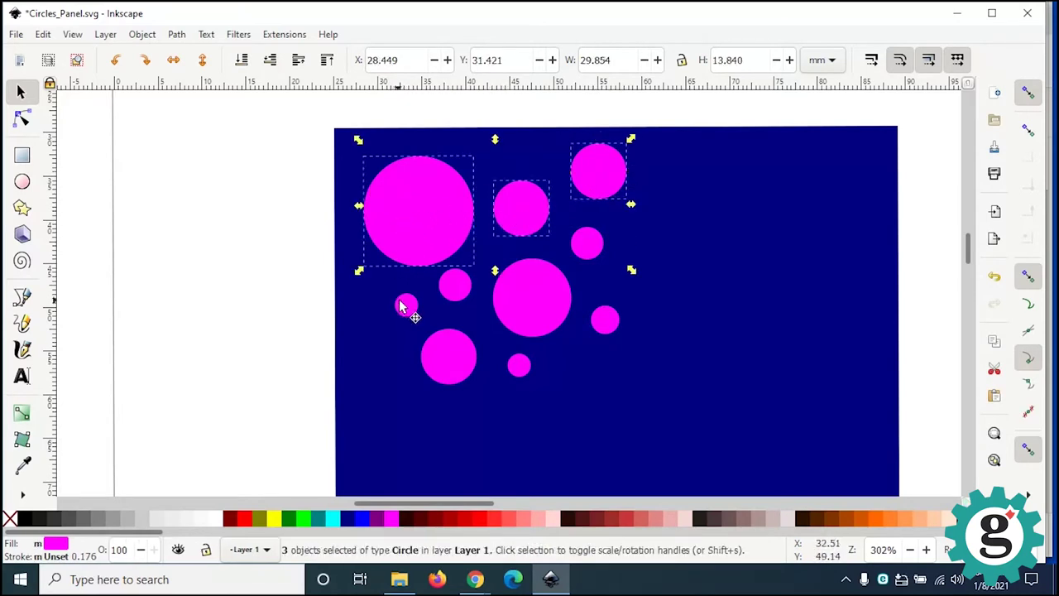
{"action": "left_click", "coordinate": [404, 305], "text": "shift"}
{"action": "left_click", "coordinate": [461, 289], "text": "shift"}
{"action": "left_click", "coordinate": [533, 298], "text": "shift"}
{"action": "left_click", "coordinate": [590, 244], "text": "shift"}
{"action": "left_click", "coordinate": [607, 319], "text": "shift"}
{"action": "left_click", "coordinate": [517, 366], "text": "shift"}
{"action": "left_click", "coordinate": [458, 364], "text": "shift"}
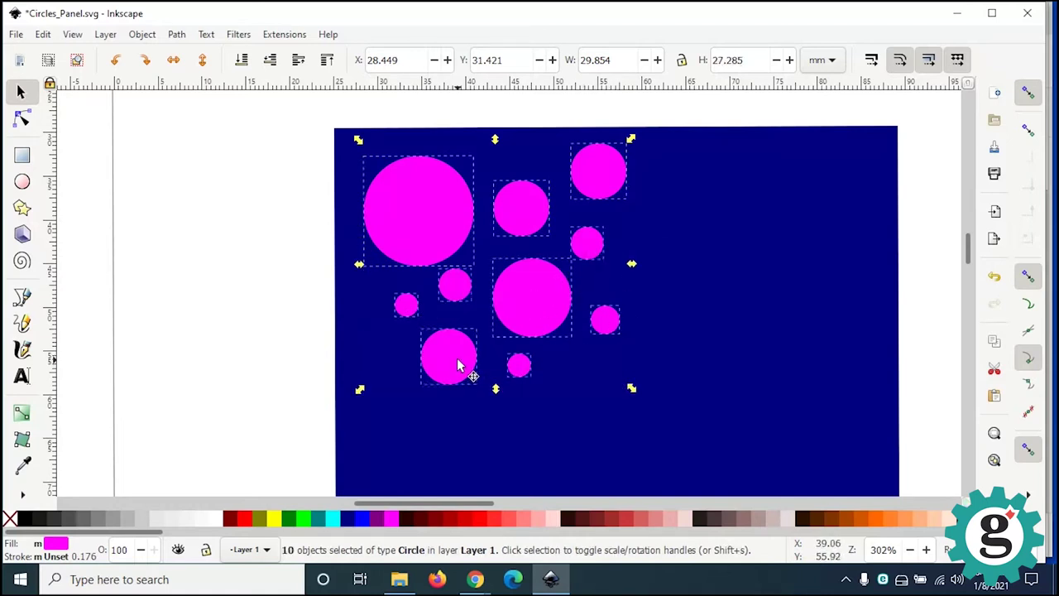
Step: Duplicate the ten circles onto the panel's right half, then deselect and view the whole panel
{"action": "right_click", "coordinate": [457, 363]}
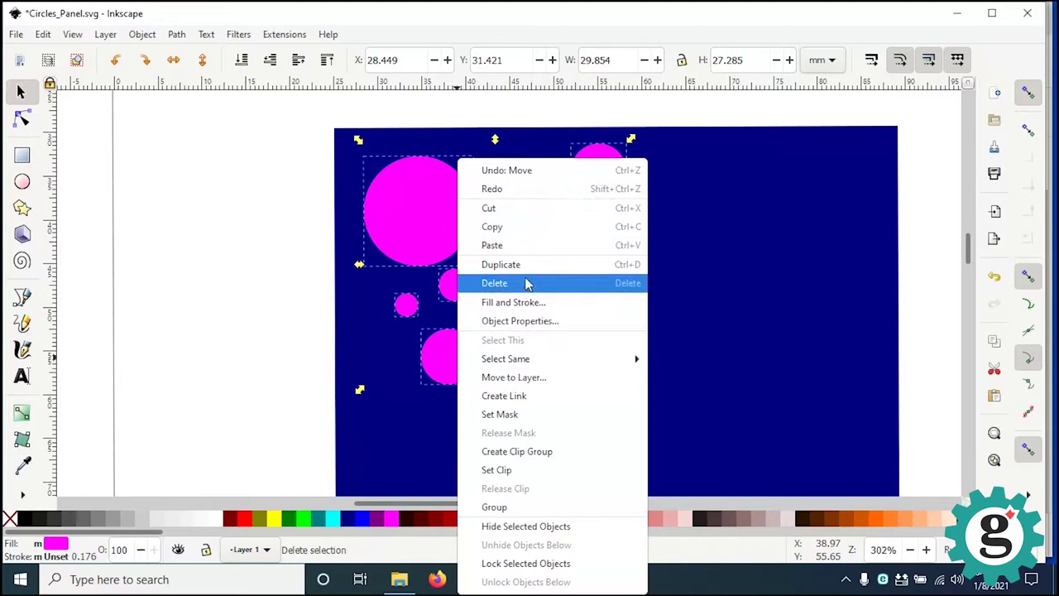
{"action": "left_click", "coordinate": [484, 266]}
{"action": "left_click_drag", "start_coordinate": [444, 232], "coordinate": [708, 279]}
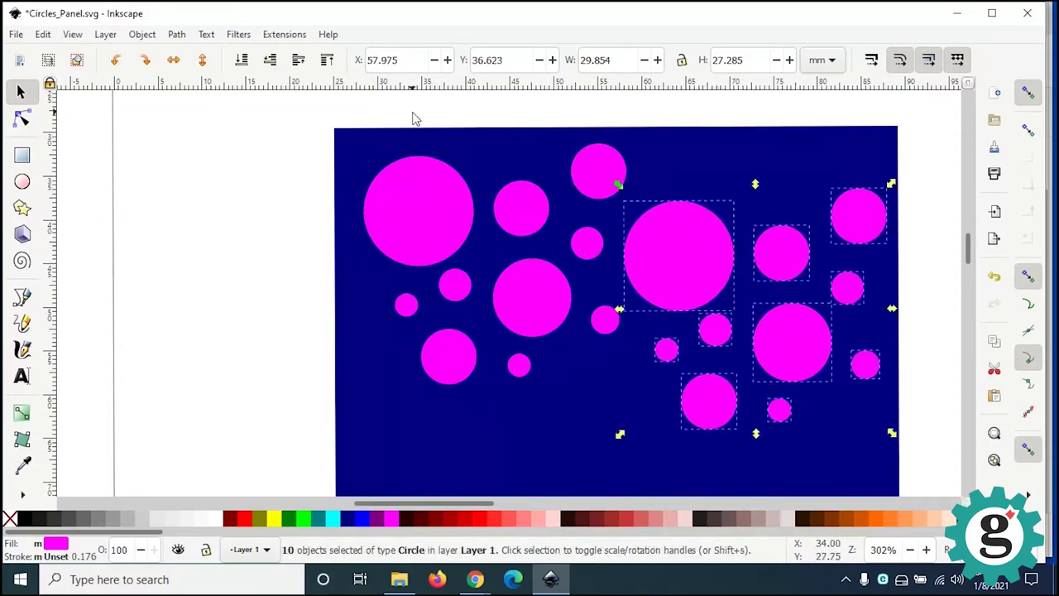
{"action": "left_click", "coordinate": [732, 296]}
{"action": "middle_click_drag", "start_coordinate": [738, 287], "coordinate": [553, 283]}
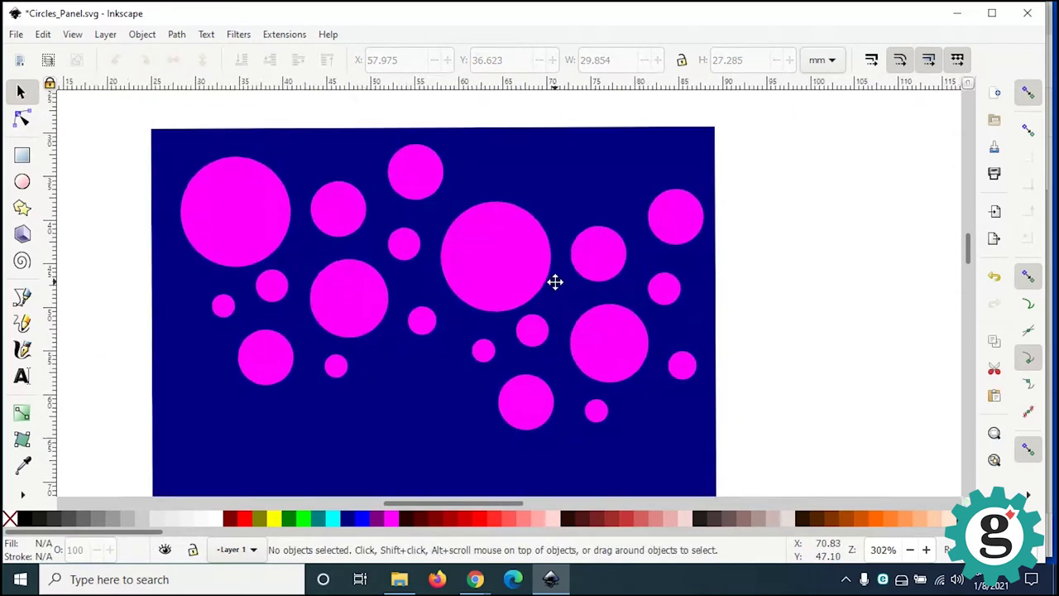
{"action": "scroll", "coordinate": [651, 355], "scroll_direction": "down", "scroll_amount": 2}
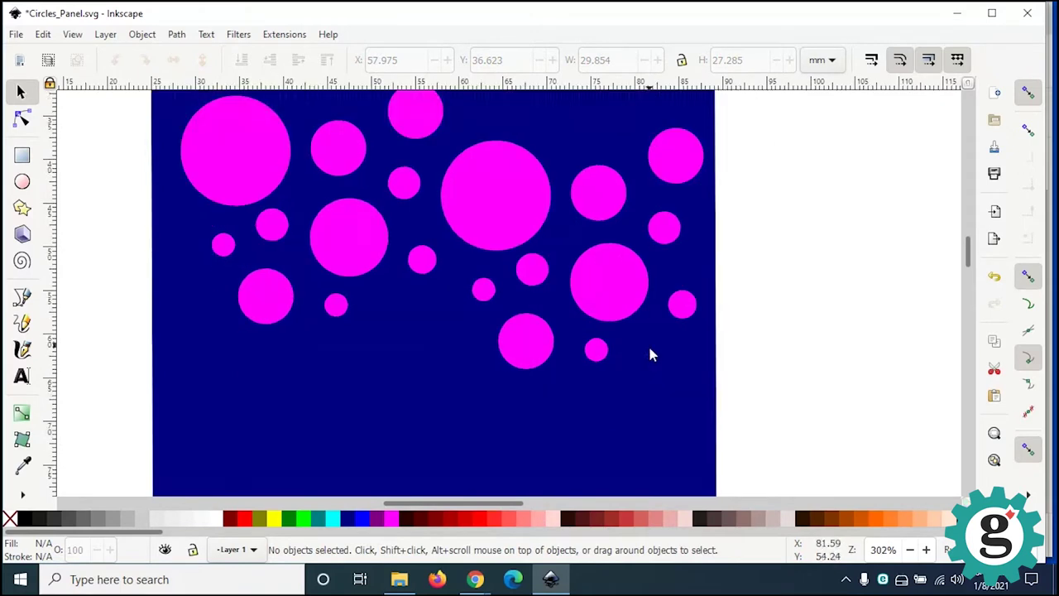
{"action": "scroll", "coordinate": [585, 288], "scroll_direction": "left", "scroll_amount": 2, "text": "shift"}
{"action": "scroll", "coordinate": [656, 335], "scroll_direction": "up", "scroll_amount": 3}
{"action": "scroll", "coordinate": [655, 334], "scroll_direction": "down", "scroll_amount": 2}
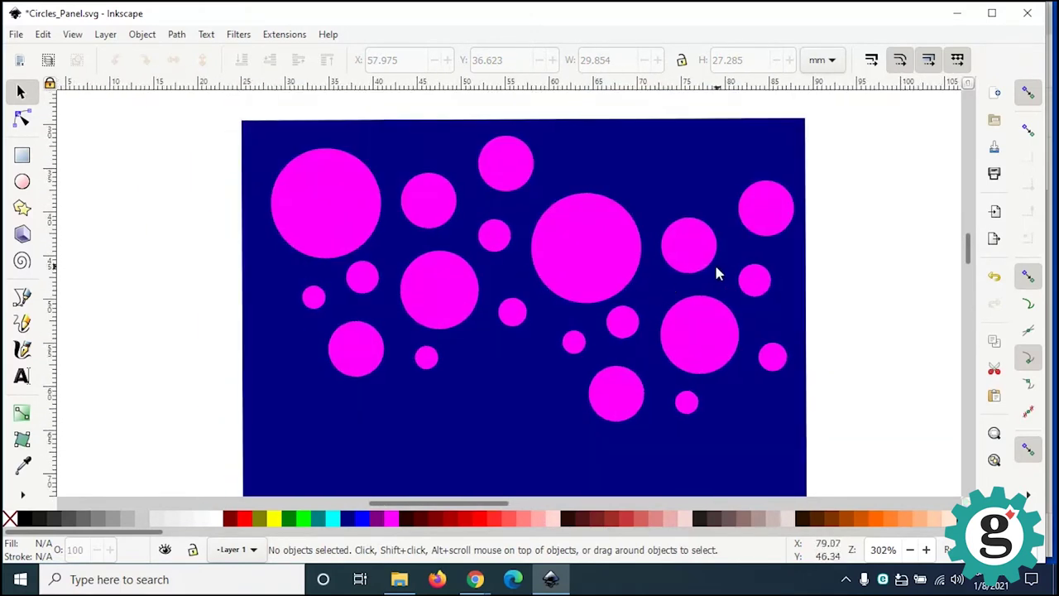
Step: Select eight circles spread across the top-left and right side of the panel
{"action": "left_click", "coordinate": [335, 228]}
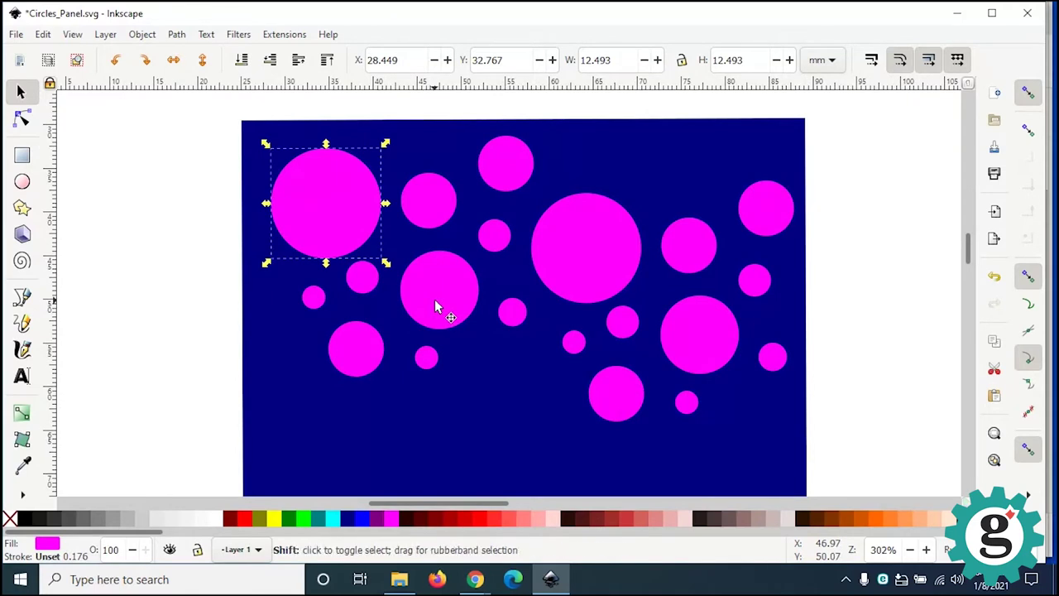
{"action": "left_click", "coordinate": [709, 342]}
{"action": "left_click", "coordinate": [688, 244], "text": "shift"}
{"action": "left_click", "coordinate": [752, 279], "text": "shift"}
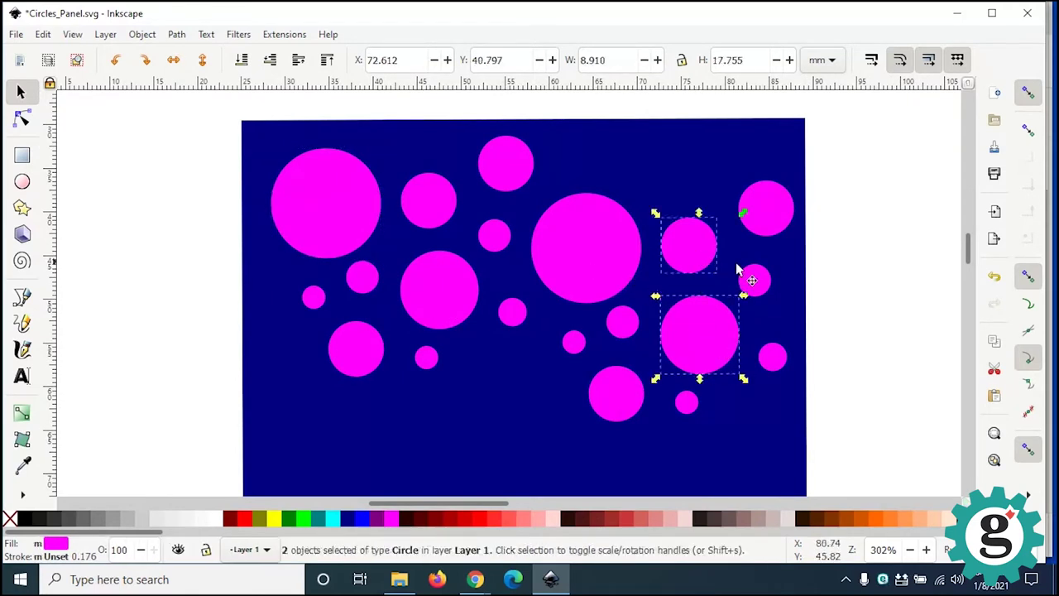
{"action": "left_click", "coordinate": [777, 217], "text": "shift"}
{"action": "left_click", "coordinate": [772, 360], "text": "shift"}
{"action": "left_click", "coordinate": [622, 322], "text": "shift"}
{"action": "left_click", "coordinate": [577, 343], "text": "shift"}
{"action": "left_click", "coordinate": [686, 404], "text": "shift"}
Step: Duplicate the eight circles into the lower-left gap, then move three circles to the panel's top
{"action": "right_click", "coordinate": [686, 405]}
{"action": "left_click", "coordinate": [727, 264]}
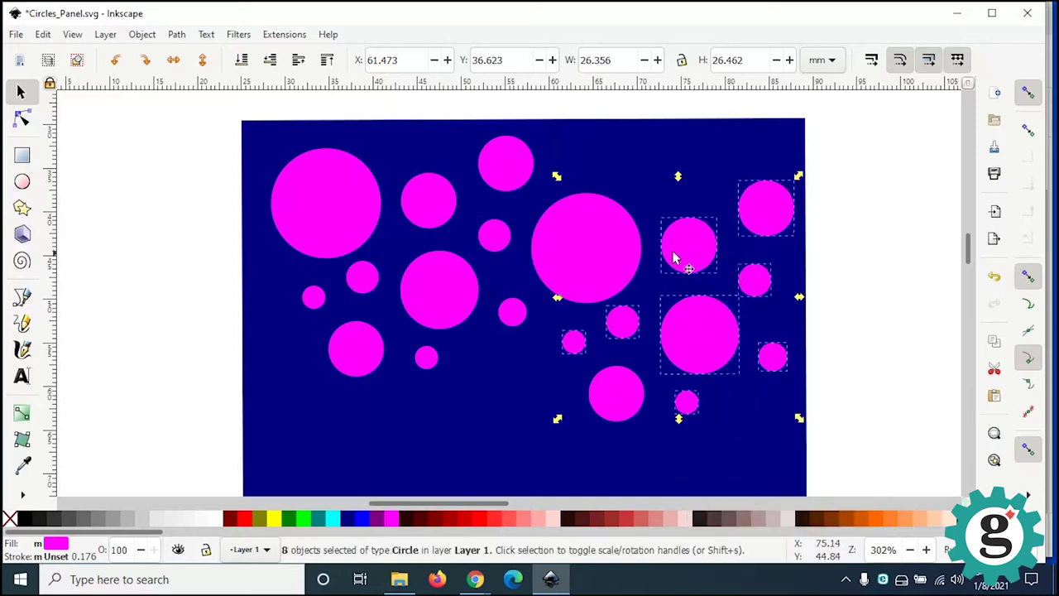
{"action": "scroll", "coordinate": [710, 367], "scroll_direction": "down", "scroll_amount": 2}
{"action": "scroll", "coordinate": [710, 367], "scroll_direction": "down", "scroll_amount": 1, "text": "ctrl"}
{"action": "left_click_drag", "start_coordinate": [700, 250], "coordinate": [525, 379]}
{"action": "key", "text": "Escape"}
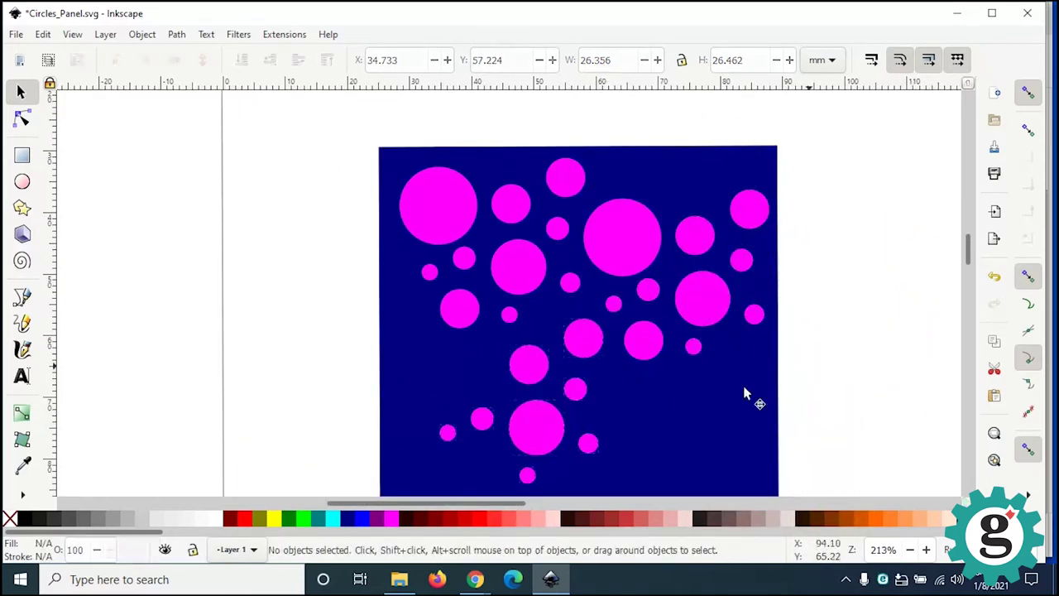
{"action": "left_click_drag", "start_coordinate": [592, 444], "coordinate": [622, 171]}
{"action": "left_click_drag", "start_coordinate": [543, 428], "coordinate": [690, 177]}
{"action": "left_click_drag", "start_coordinate": [526, 484], "coordinate": [727, 187]}
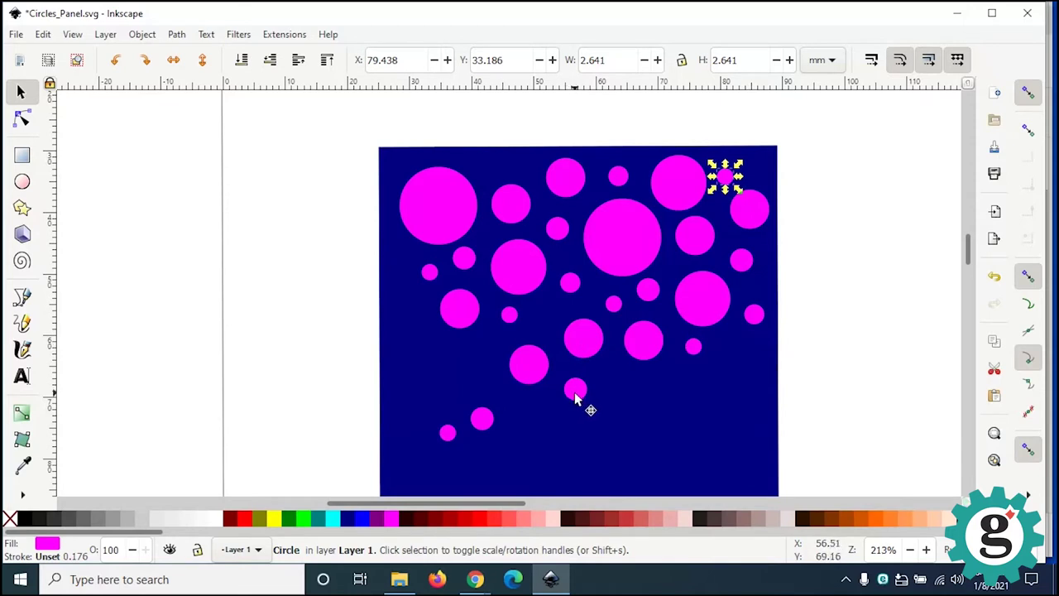
Step: Nudge five small circles into remaining gaps, then rubber-band select all 28 circles
{"action": "left_click_drag", "start_coordinate": [451, 440], "coordinate": [449, 406]}
{"action": "left_click_drag", "start_coordinate": [575, 343], "coordinate": [573, 341]}
{"action": "left_click_drag", "start_coordinate": [514, 318], "coordinate": [540, 319]}
{"action": "left_click_drag", "start_coordinate": [451, 400], "coordinate": [493, 342]}
{"action": "left_click_drag", "start_coordinate": [479, 418], "coordinate": [423, 334]}
{"action": "mouse_move", "coordinate": [330, 120]}
{"action": "left_mouse_down"}
{"action": "mouse_move", "coordinate": [815, 431]}
{"action": "mouse_move", "coordinate": [833, 429]}
{"action": "left_mouse_up"}
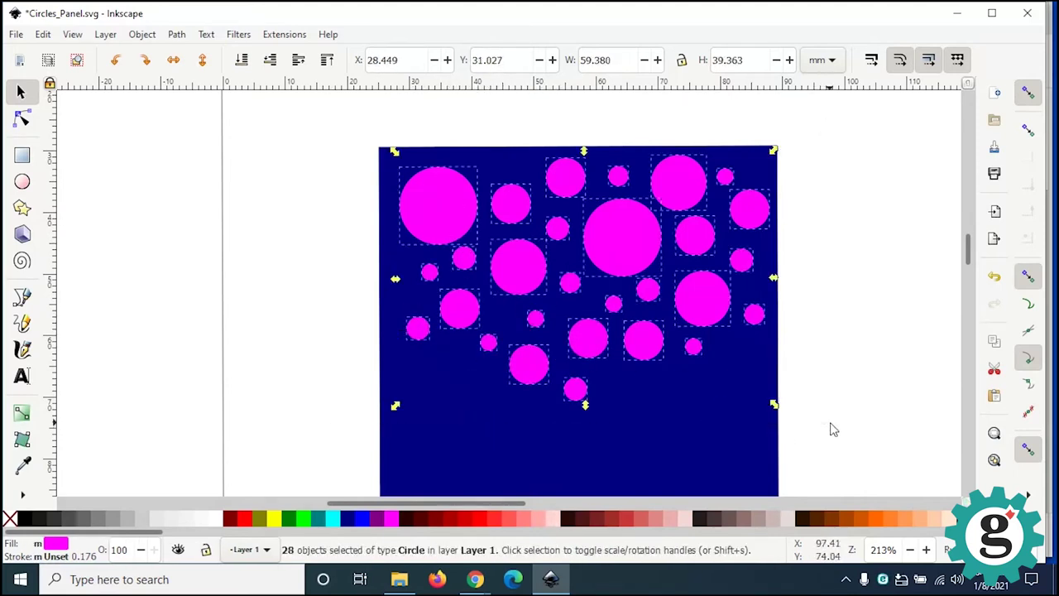
{"action": "left_click_drag", "start_coordinate": [322, 119], "coordinate": [840, 451]}
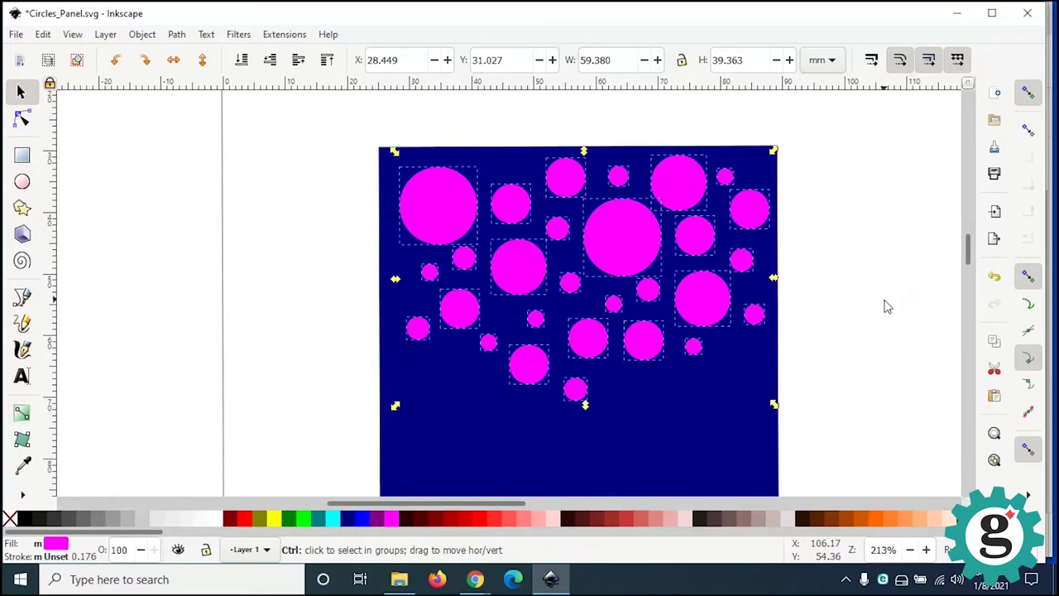
Step: Paste a copy of the 28 circles and drag it onto the panel's lower part
{"action": "scroll", "coordinate": [881, 306], "scroll_direction": "down", "scroll_amount": 2, "text": "ctrl"}
{"action": "scroll", "coordinate": [874, 305], "scroll_direction": "up", "scroll_amount": 1, "text": "ctrl"}
{"action": "middle_click_drag", "start_coordinate": [877, 323], "coordinate": [671, 232]}
{"action": "key", "text": "ctrl+v"}
{"action": "left_click_drag", "start_coordinate": [707, 244], "coordinate": [518, 381]}
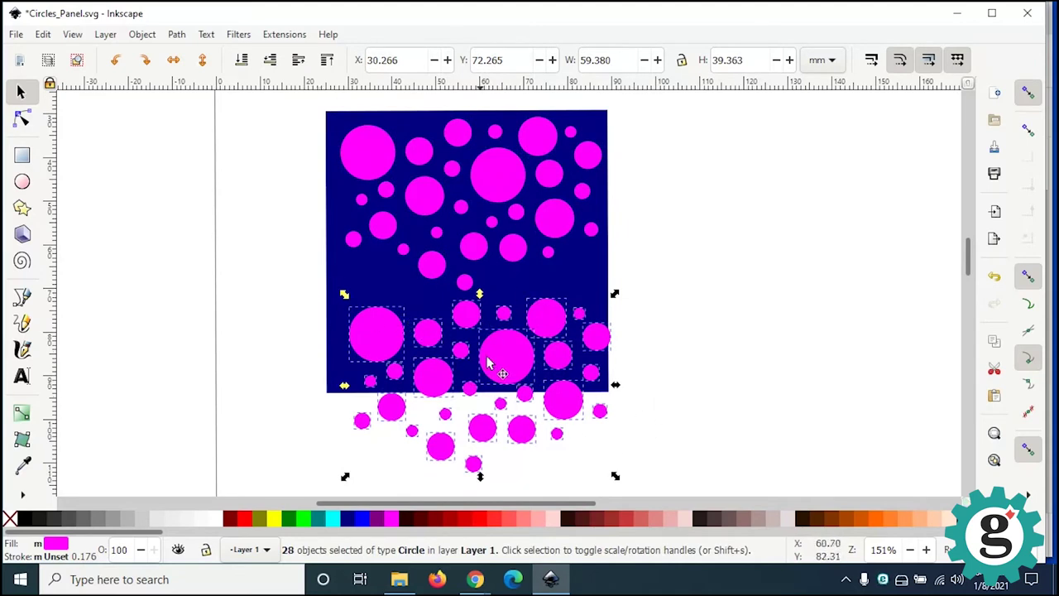
Step: Rotate the pasted circles 180°, mirror them with Object > Flip Horizontal, and shift left
{"action": "left_click", "coordinate": [482, 322]}
{"action": "left_click_drag", "start_coordinate": [345, 294], "coordinate": [574, 442]}
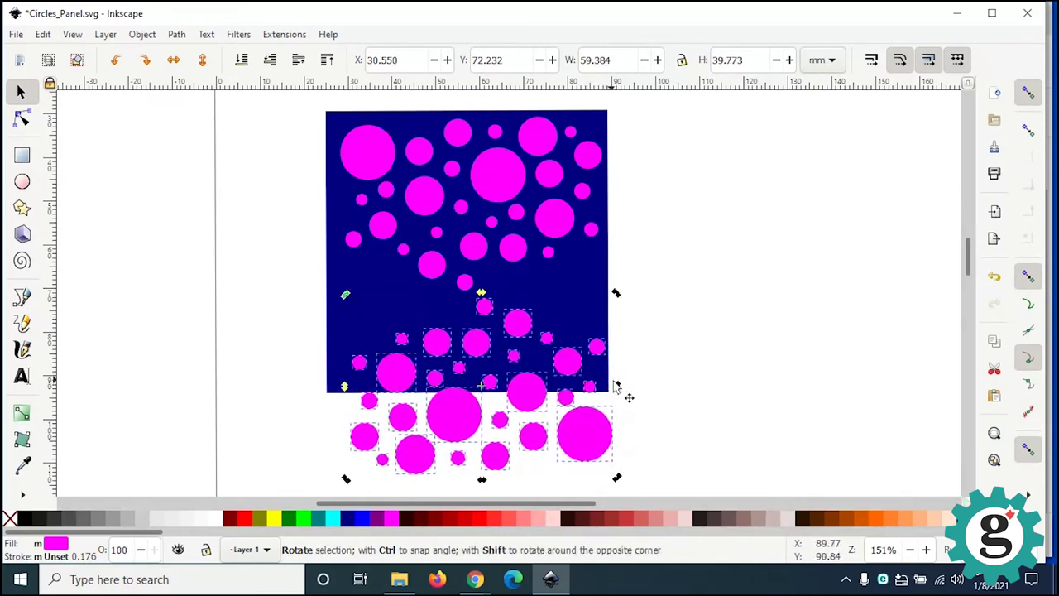
{"action": "left_click_drag", "start_coordinate": [619, 389], "coordinate": [488, 443]}
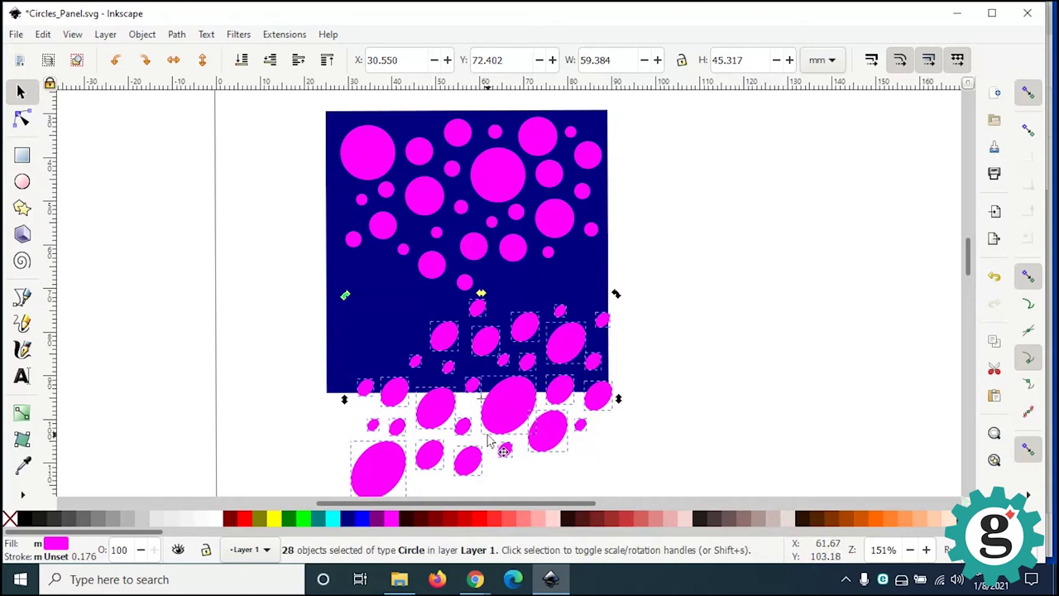
{"action": "key", "text": "ctrl+z"}
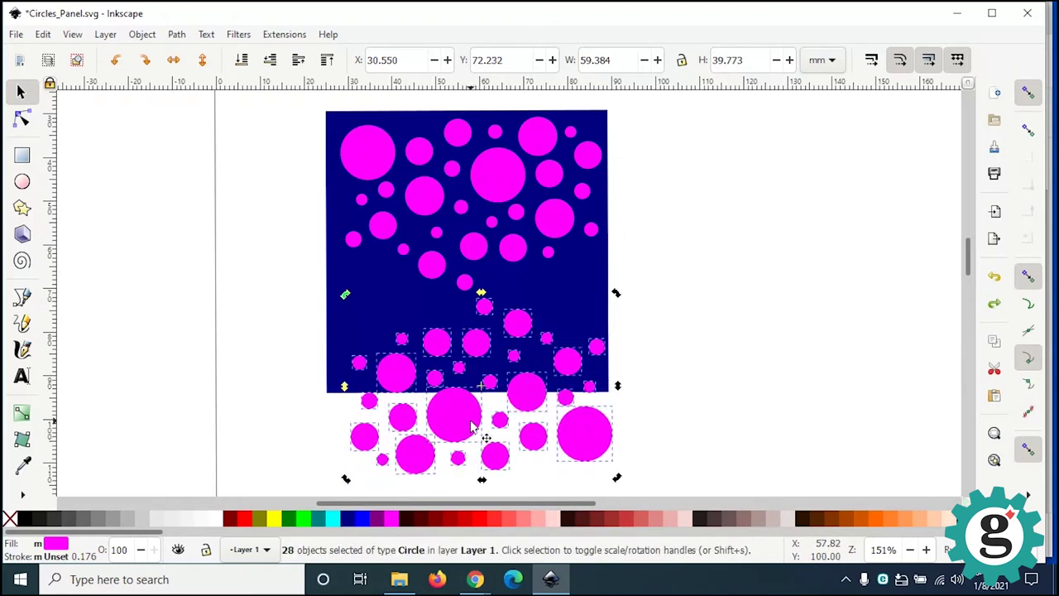
{"action": "left_click", "coordinate": [142, 34]}
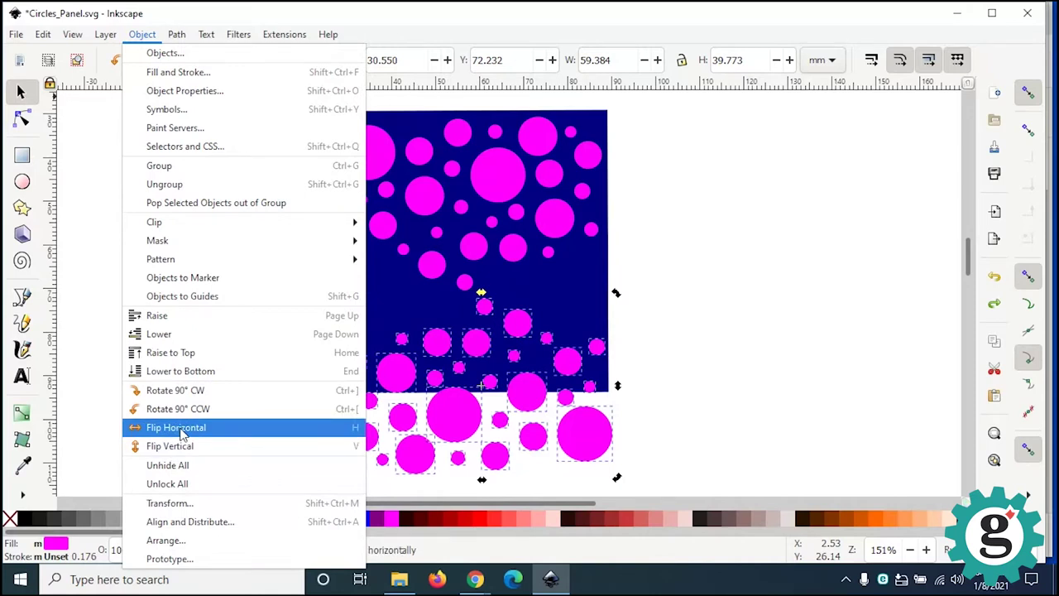
{"action": "left_click", "coordinate": [177, 427]}
{"action": "left_click_drag", "start_coordinate": [508, 432], "coordinate": [349, 420]}
Step: Set four spare circles aside at lower right and move the other 24 onto the panel
{"action": "left_click", "coordinate": [254, 225]}
{"action": "left_click", "coordinate": [285, 310]}
{"action": "left_click", "coordinate": [317, 294], "text": "shift"}
{"action": "left_click", "coordinate": [327, 329], "text": "shift"}
{"action": "left_click_drag", "start_coordinate": [364, 330], "coordinate": [644, 434], "text": "shift"}
{"action": "left_click", "coordinate": [372, 333], "text": "shift"}
{"action": "left_click_drag", "start_coordinate": [373, 333], "coordinate": [787, 443]}
{"action": "left_click_drag", "start_coordinate": [165, 309], "coordinate": [483, 489]}
{"action": "left_click_drag", "start_coordinate": [454, 423], "coordinate": [575, 399]}
{"action": "left_click_drag", "start_coordinate": [579, 370], "coordinate": [582, 386]}
Step: Drag individual circles into the panel's gaps, moving one large circle and a spare below it
{"action": "left_click", "coordinate": [403, 463]}
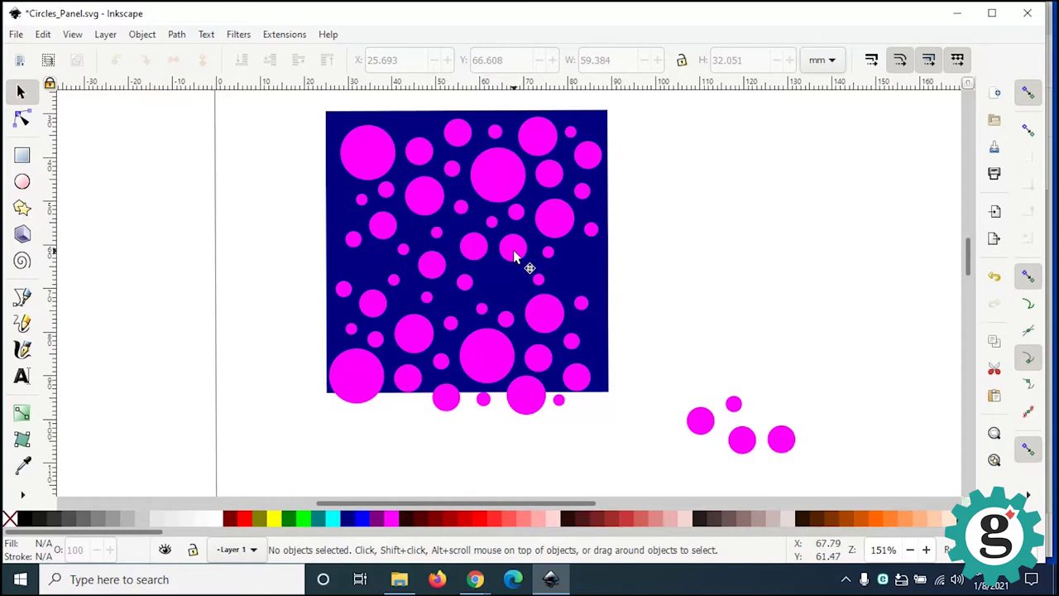
{"action": "left_click_drag", "start_coordinate": [513, 255], "coordinate": [580, 273]}
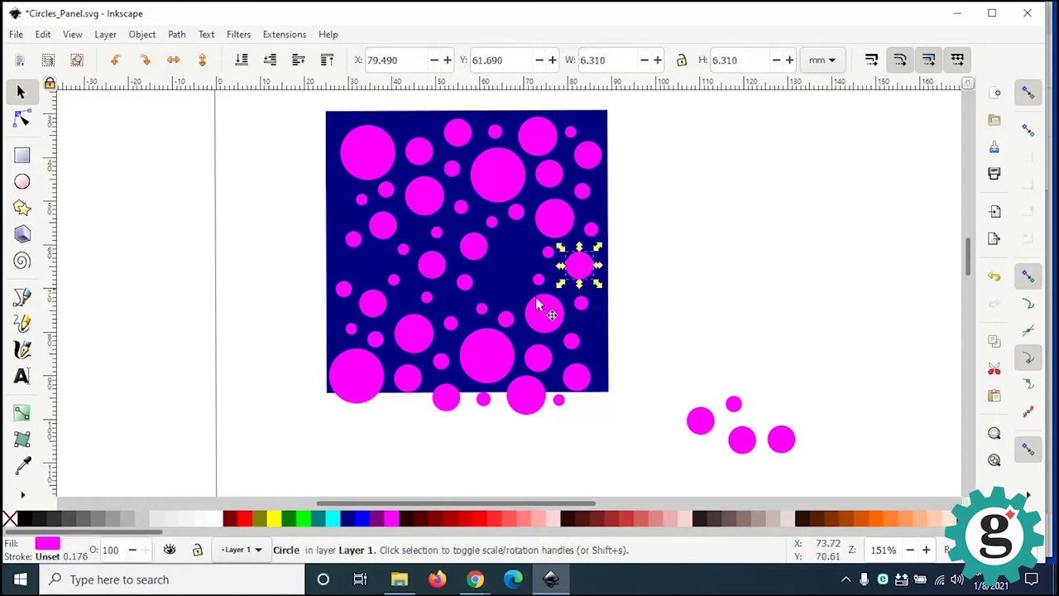
{"action": "left_click", "coordinate": [546, 321]}
{"action": "left_click_drag", "start_coordinate": [479, 361], "coordinate": [511, 277]}
{"action": "left_click", "coordinate": [504, 329]}
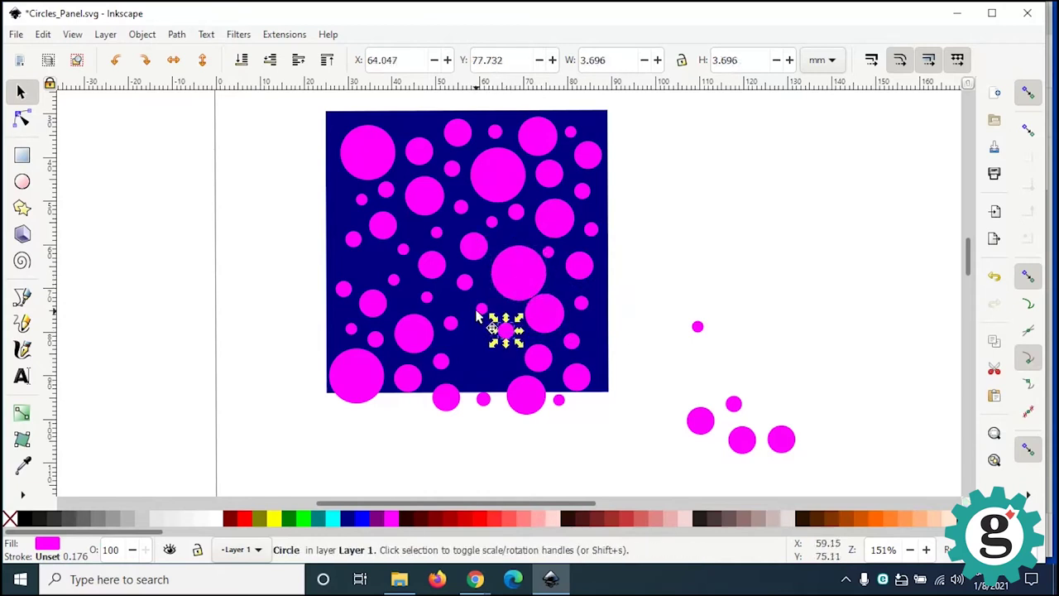
{"action": "left_click_drag", "start_coordinate": [538, 362], "coordinate": [484, 352]}
{"action": "left_click_drag", "start_coordinate": [540, 324], "coordinate": [588, 337]}
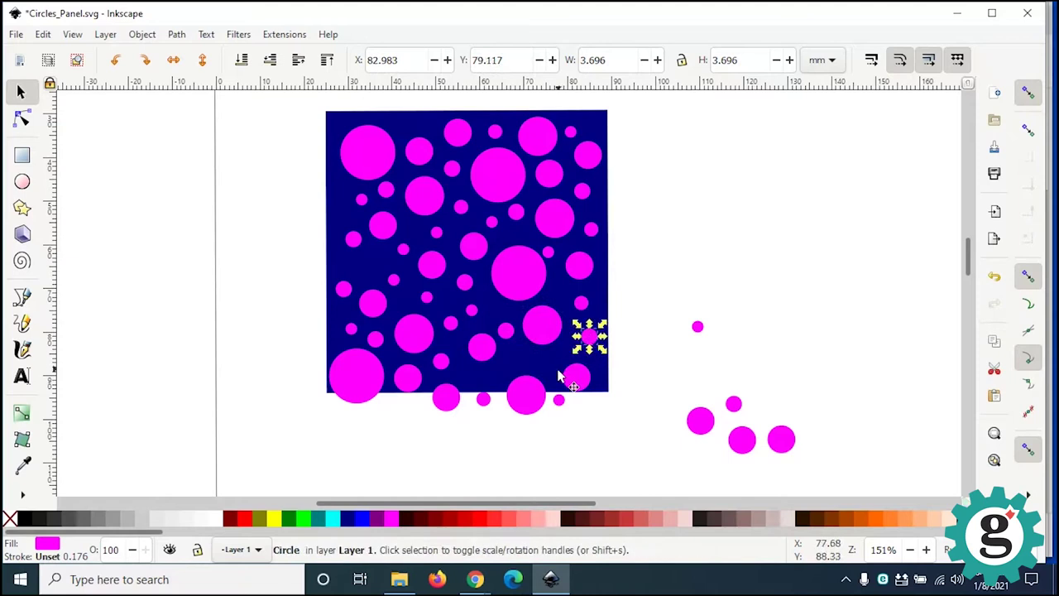
{"action": "left_click_drag", "start_coordinate": [533, 394], "coordinate": [535, 437]}
{"action": "left_click_drag", "start_coordinate": [579, 382], "coordinate": [526, 370]}
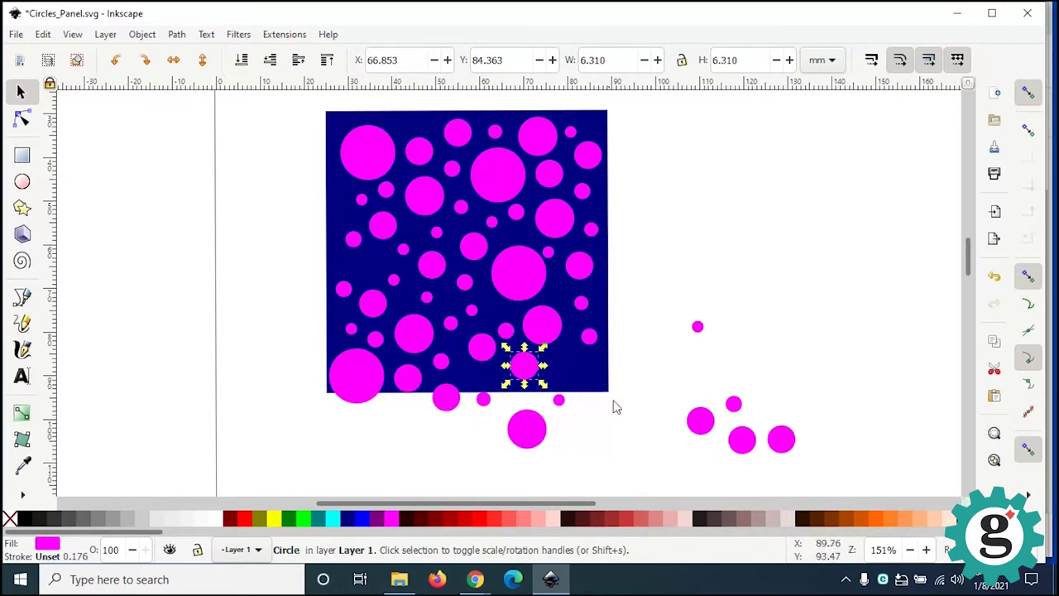
{"action": "left_click", "coordinate": [594, 420]}
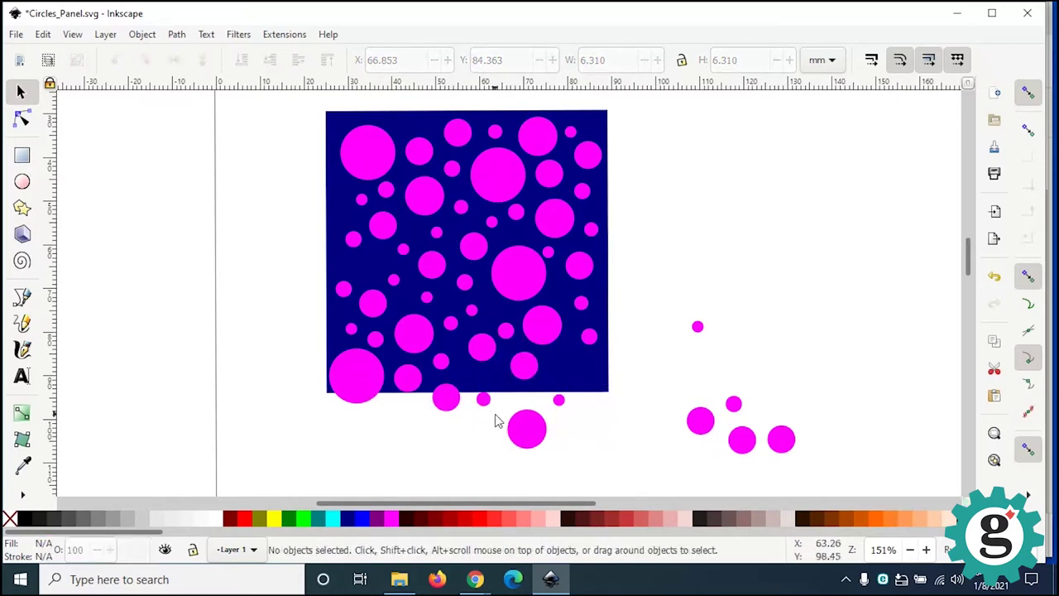
{"action": "left_click_drag", "start_coordinate": [438, 402], "coordinate": [589, 445]}
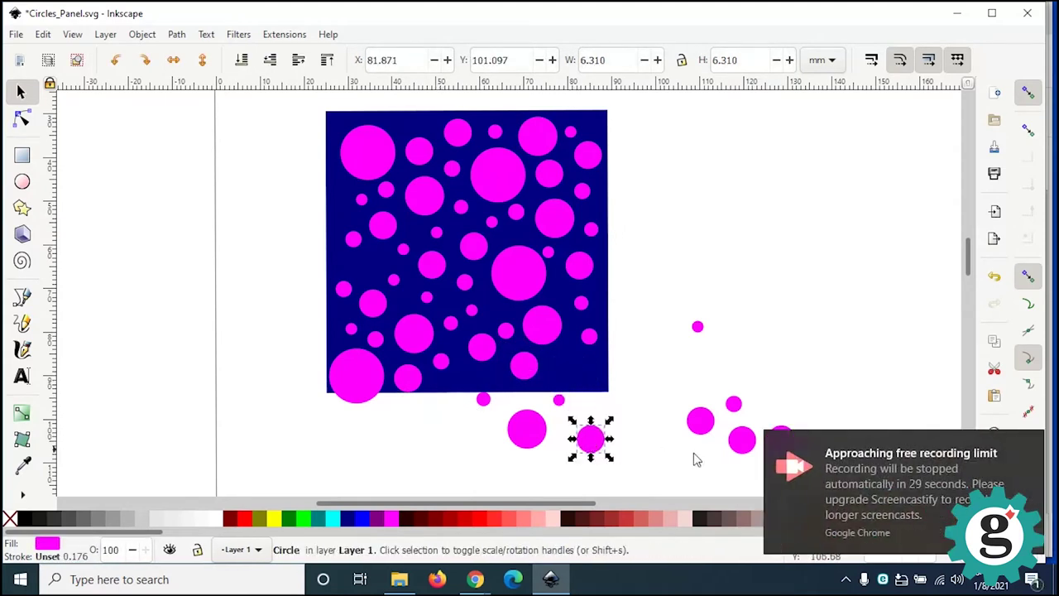
Step: Open Chrome's notification settings from the notice, then move a spare circle onto the panel's lower edge
{"action": "left_click", "coordinate": [1030, 461]}
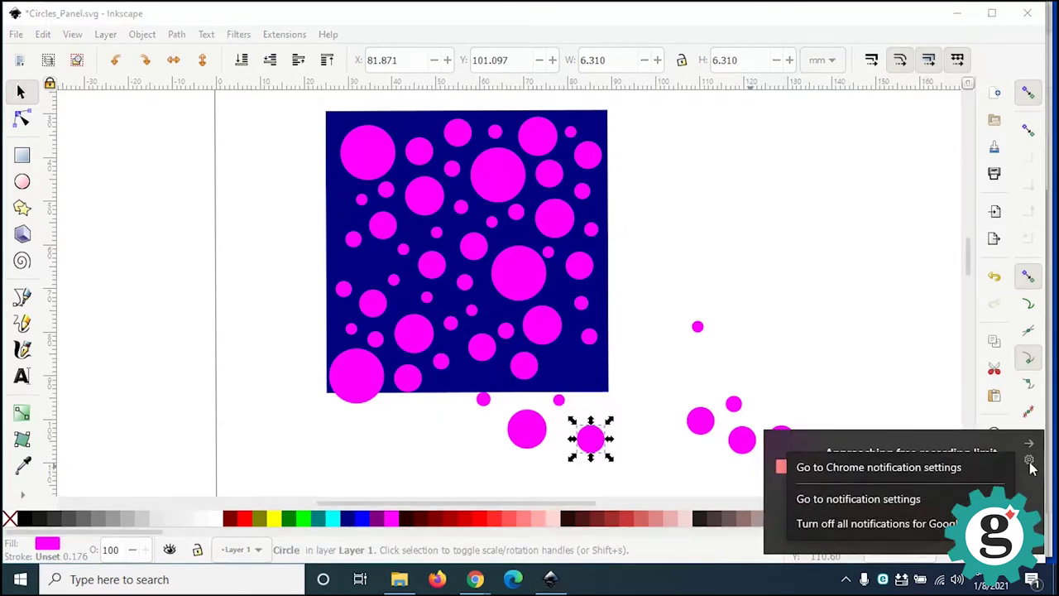
{"action": "left_click", "coordinate": [868, 499]}
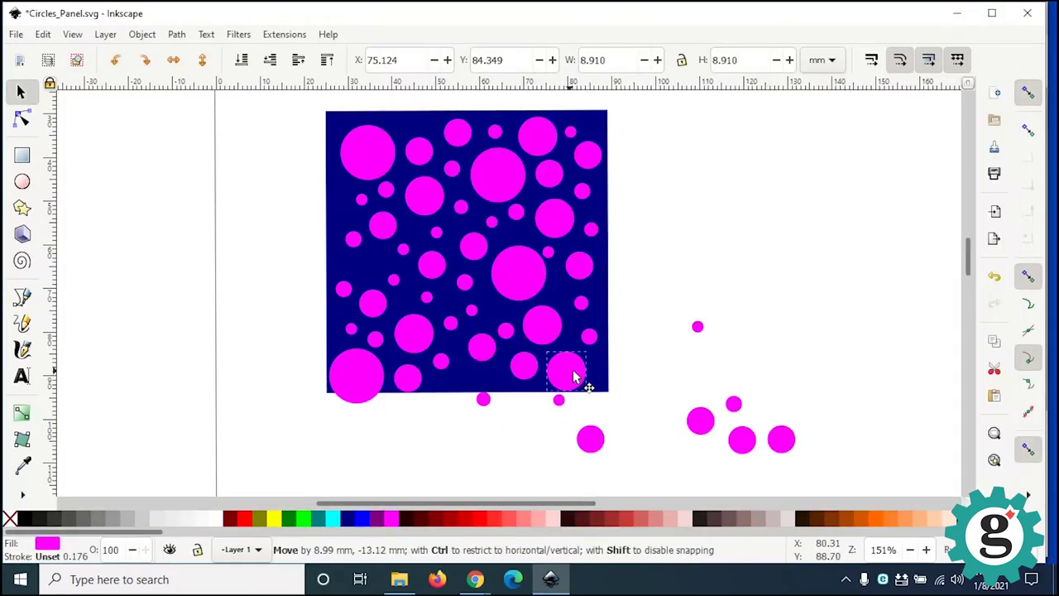
{"action": "left_click_drag", "start_coordinate": [574, 378], "coordinate": [574, 374]}
Step: Rearrange circles along the panel's lower edge, pulling small and large circles up into gaps
{"action": "left_click_drag", "start_coordinate": [589, 438], "coordinate": [569, 368]}
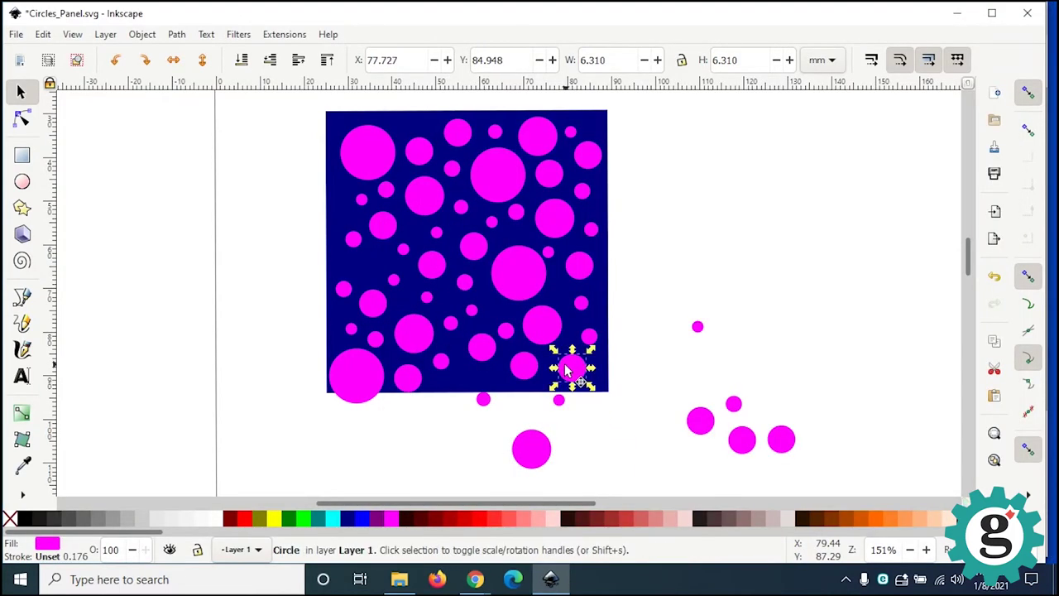
{"action": "key", "text": "ctrl+z"}
{"action": "left_click_drag", "start_coordinate": [374, 304], "coordinate": [371, 268]}
{"action": "left_click_drag", "start_coordinate": [378, 342], "coordinate": [313, 320]}
{"action": "left_click_drag", "start_coordinate": [364, 376], "coordinate": [405, 329]}
{"action": "left_click_drag", "start_coordinate": [313, 321], "coordinate": [343, 357]}
{"action": "left_click_drag", "start_coordinate": [407, 379], "coordinate": [371, 372]}
{"action": "left_click_drag", "start_coordinate": [480, 400], "coordinate": [416, 375]}
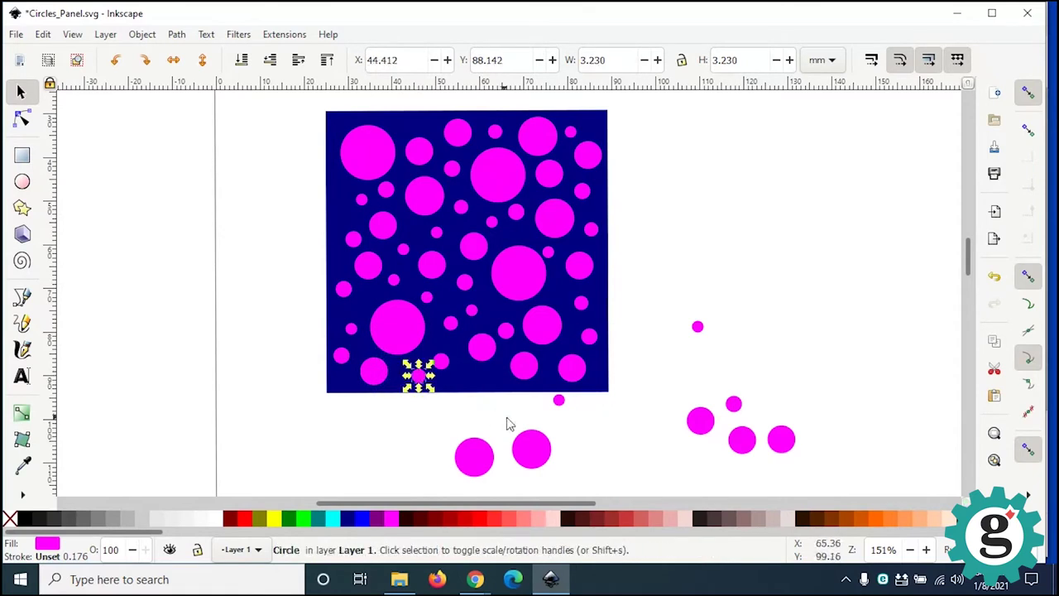
{"action": "left_click_drag", "start_coordinate": [732, 405], "coordinate": [604, 434]}
{"action": "left_click_drag", "start_coordinate": [558, 400], "coordinate": [494, 374]}
{"action": "left_click_drag", "start_coordinate": [698, 326], "coordinate": [819, 484]}
Step: Delete the five leftover circles below the panel and the last stray circle
{"action": "key", "text": "Delete"}
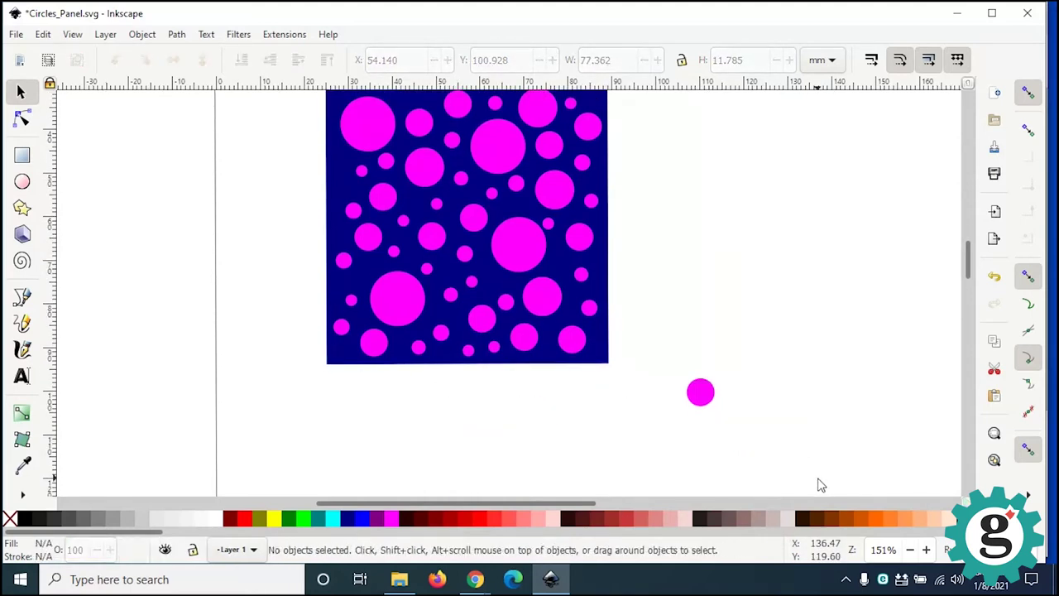
{"action": "left_click", "coordinate": [699, 391]}
{"action": "right_click", "coordinate": [698, 391]}
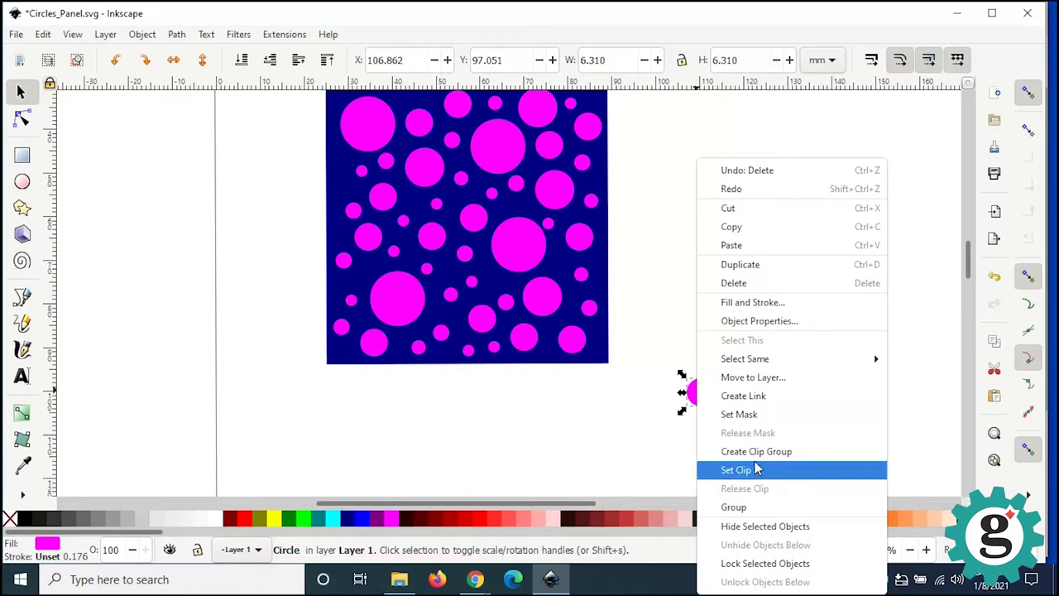
{"action": "left_click", "coordinate": [734, 283]}
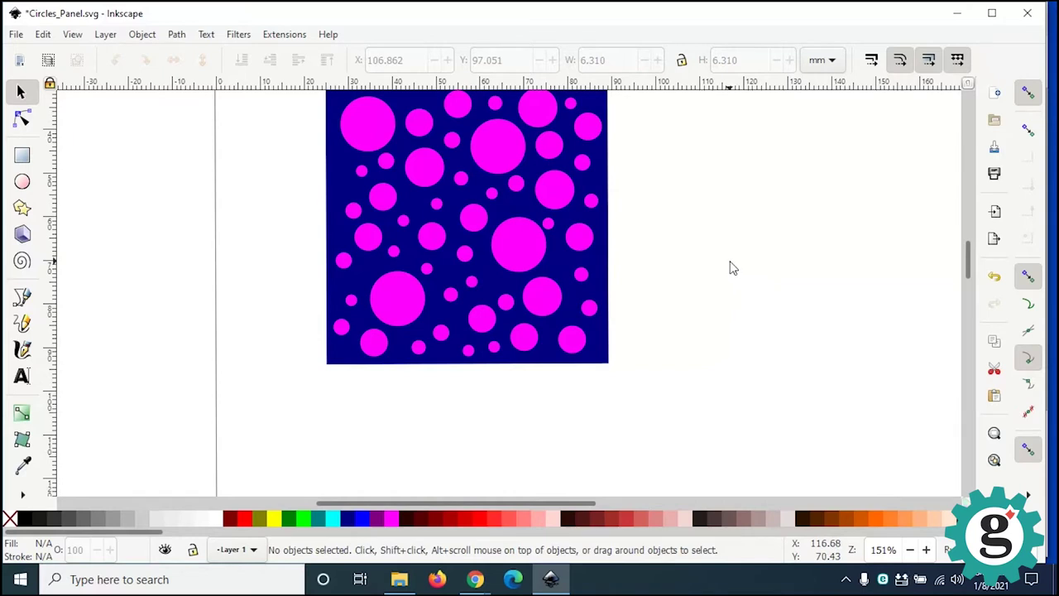
Step: Nudge two top circles into gaps, then select the square with all 50 circles
{"action": "scroll", "coordinate": [729, 312], "scroll_direction": "up", "scroll_amount": 2}
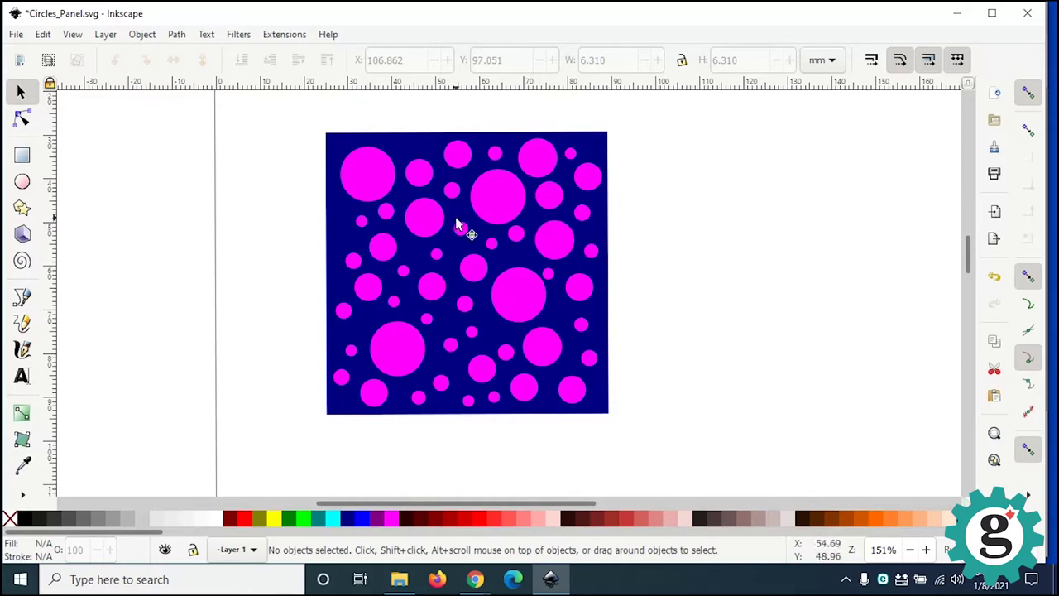
{"action": "left_click_drag", "start_coordinate": [373, 177], "coordinate": [404, 163]}
{"action": "left_click_drag", "start_coordinate": [426, 220], "coordinate": [420, 224]}
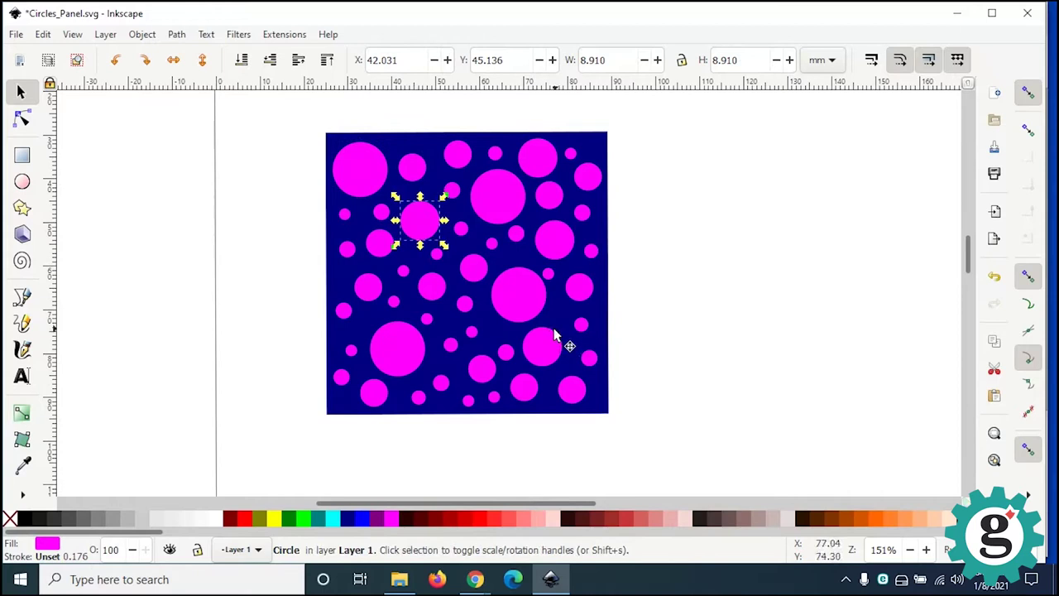
{"action": "left_click", "coordinate": [626, 303]}
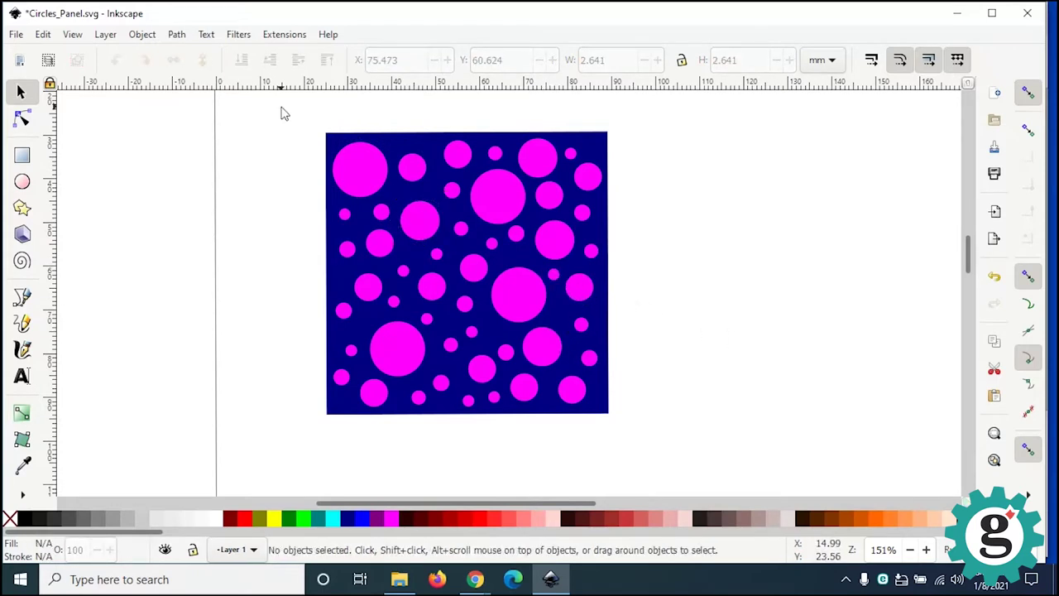
{"action": "left_click_drag", "start_coordinate": [280, 105], "coordinate": [701, 492]}
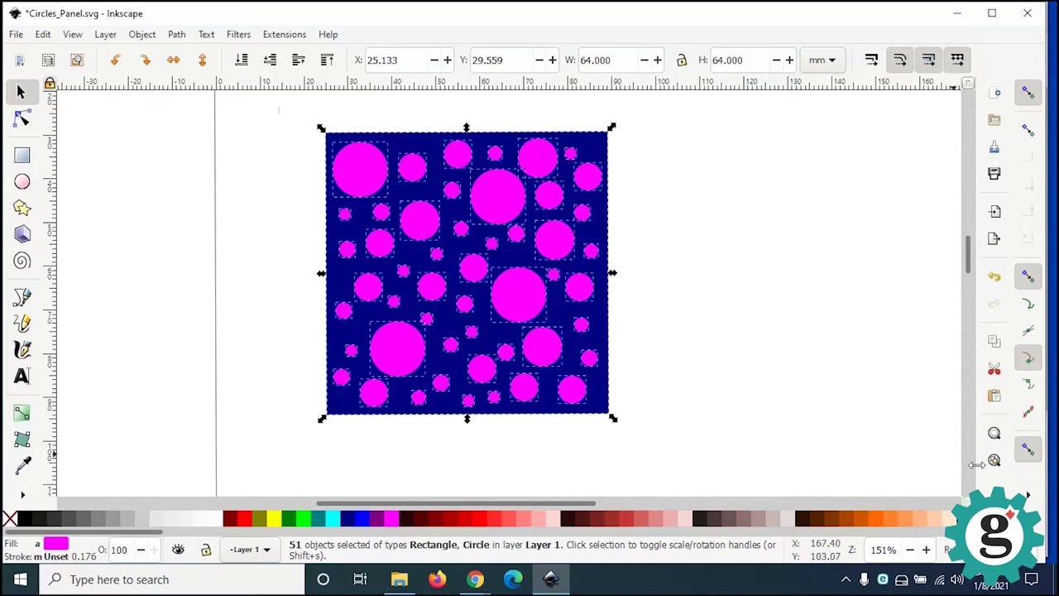
Step: Apply Path > Exclusion to punch the 50 circles out of the navy square, then deselect
{"action": "left_click", "coordinate": [177, 35]}
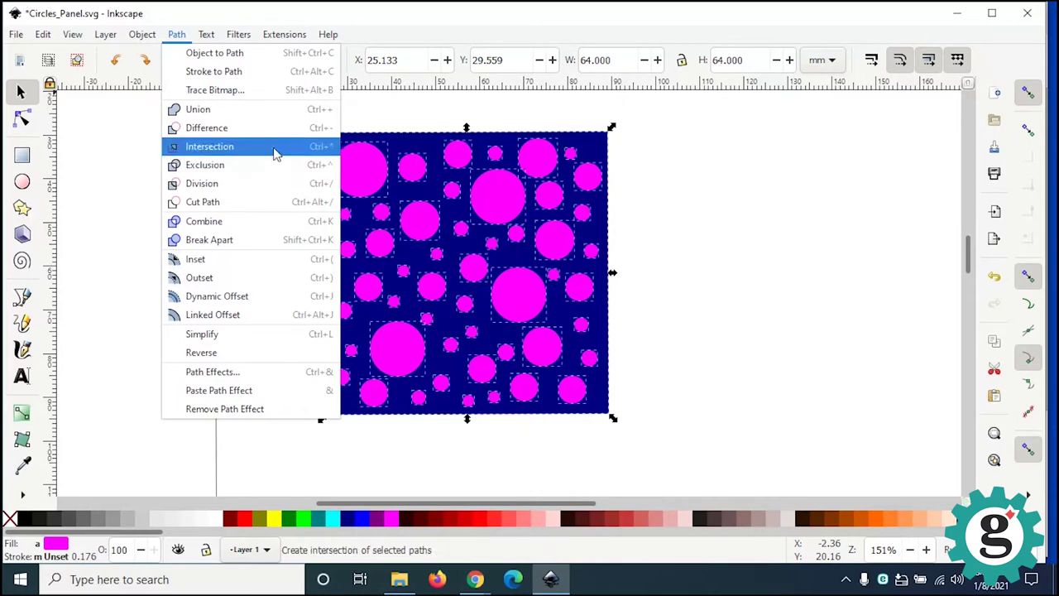
{"action": "left_click", "coordinate": [214, 166]}
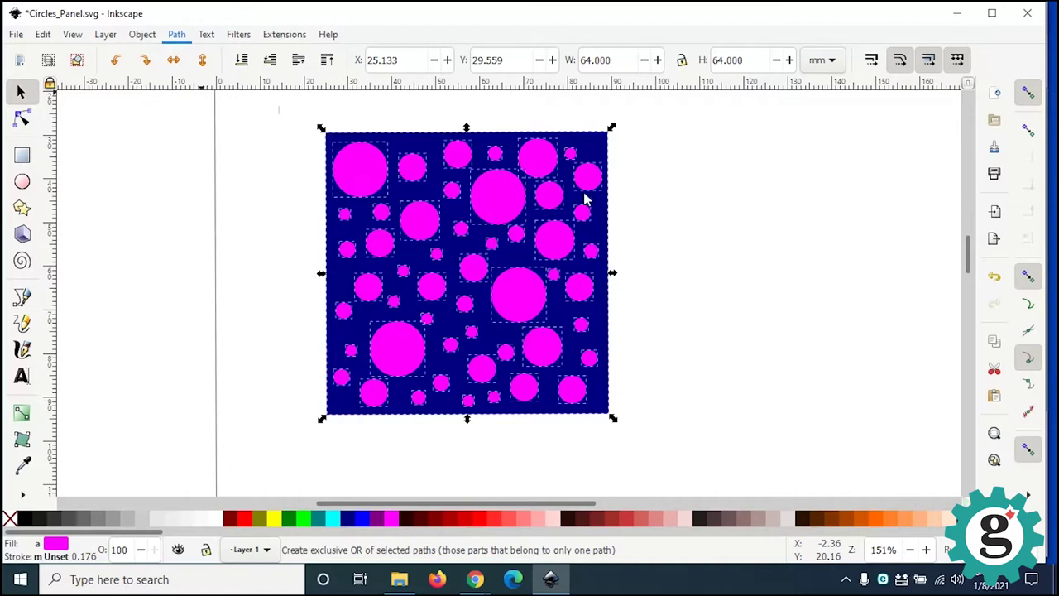
{"action": "left_click", "coordinate": [693, 240]}
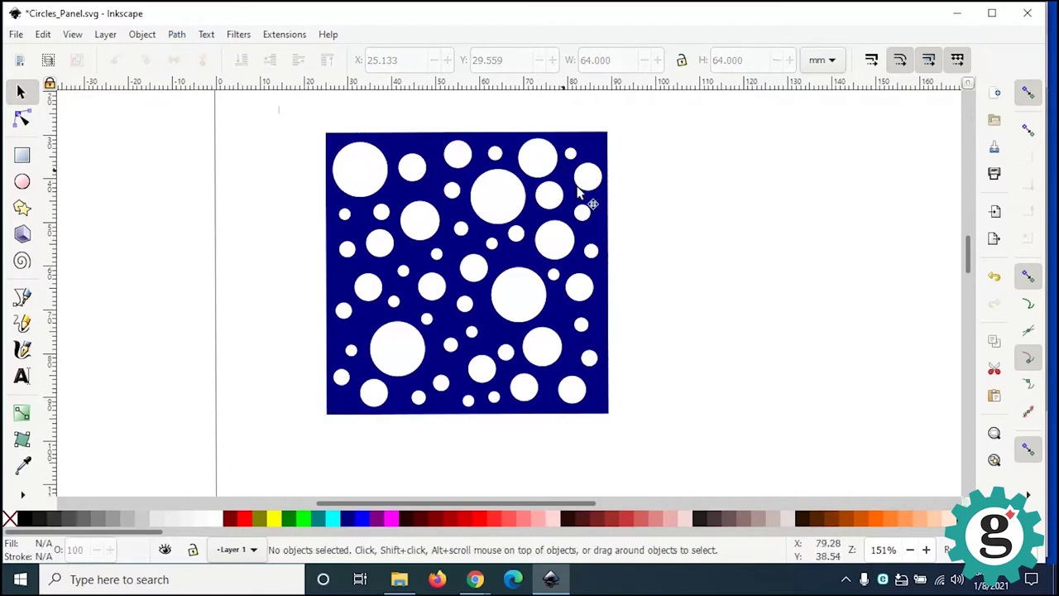
{"action": "left_click", "coordinate": [22, 155]}
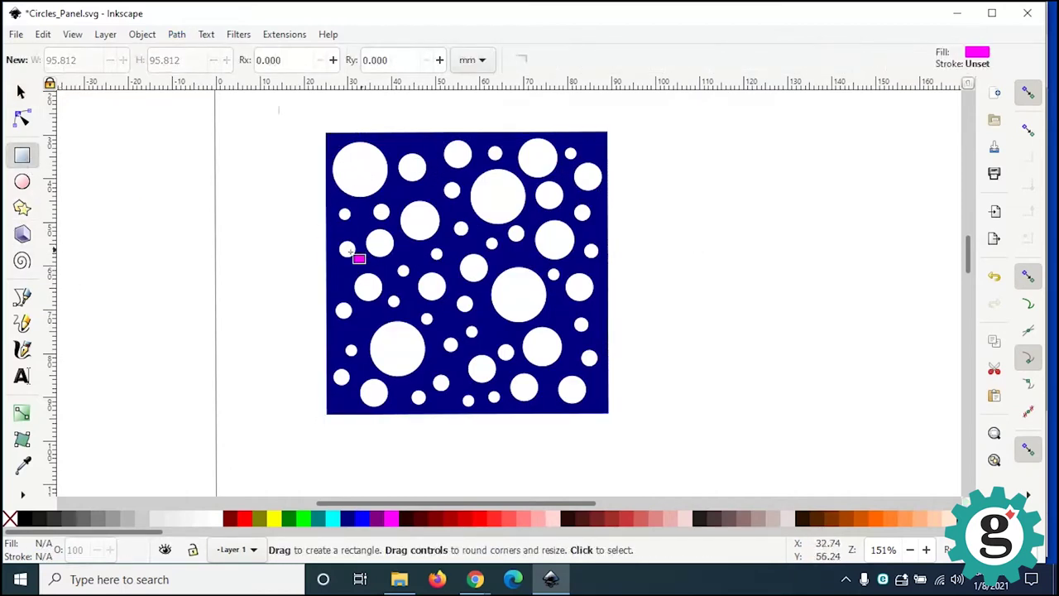
{"action": "left_click_drag", "start_coordinate": [269, 232], "coordinate": [695, 338]}
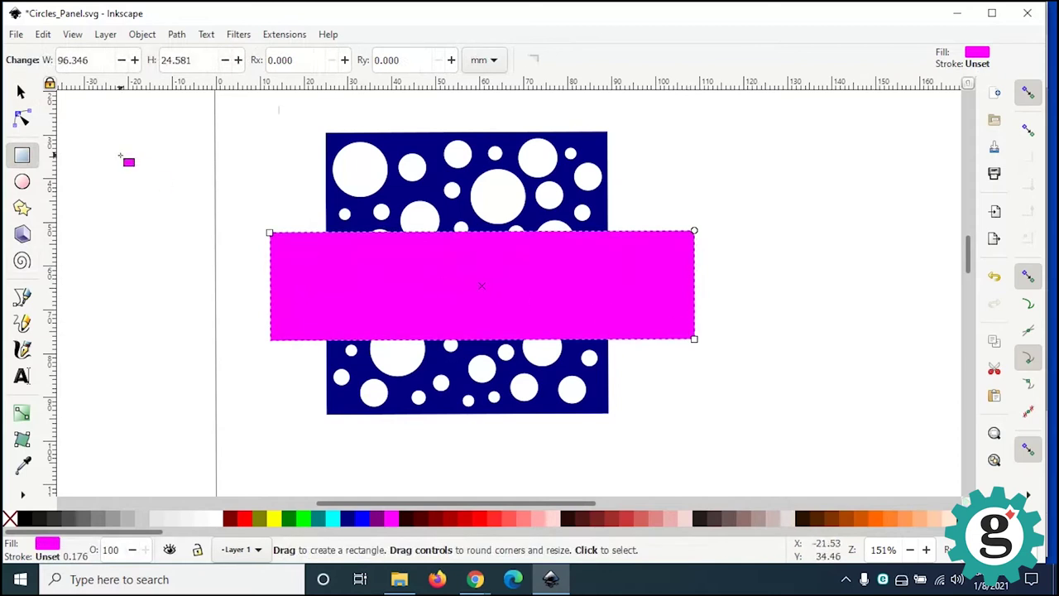
{"action": "left_click", "coordinate": [22, 91]}
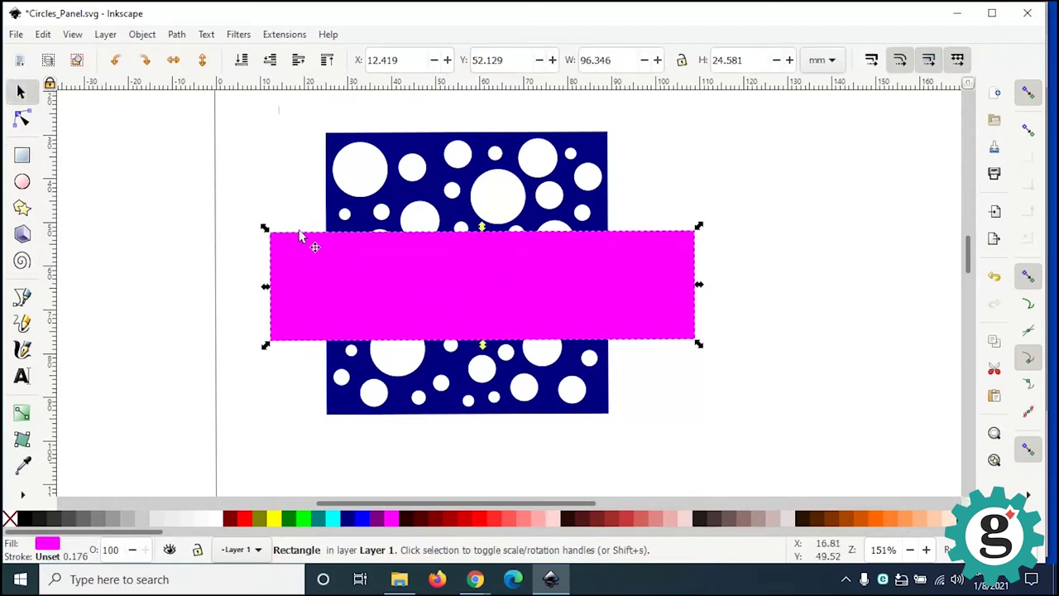
{"action": "left_click", "coordinate": [177, 36]}
{"action": "mouse_move", "coordinate": [139, 34]}
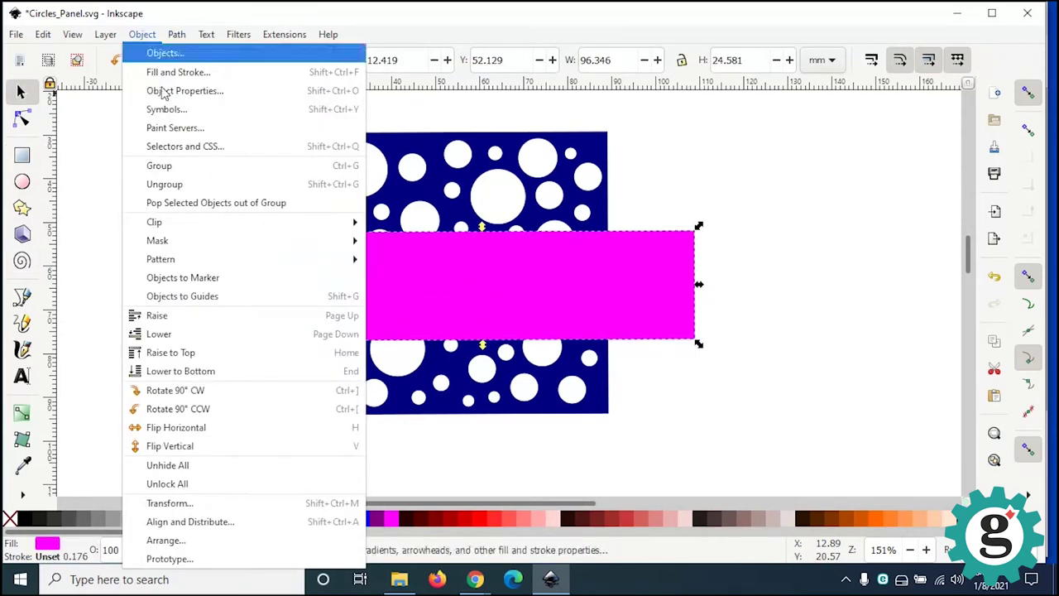
{"action": "left_click", "coordinate": [231, 371]}
{"action": "left_click", "coordinate": [683, 402]}
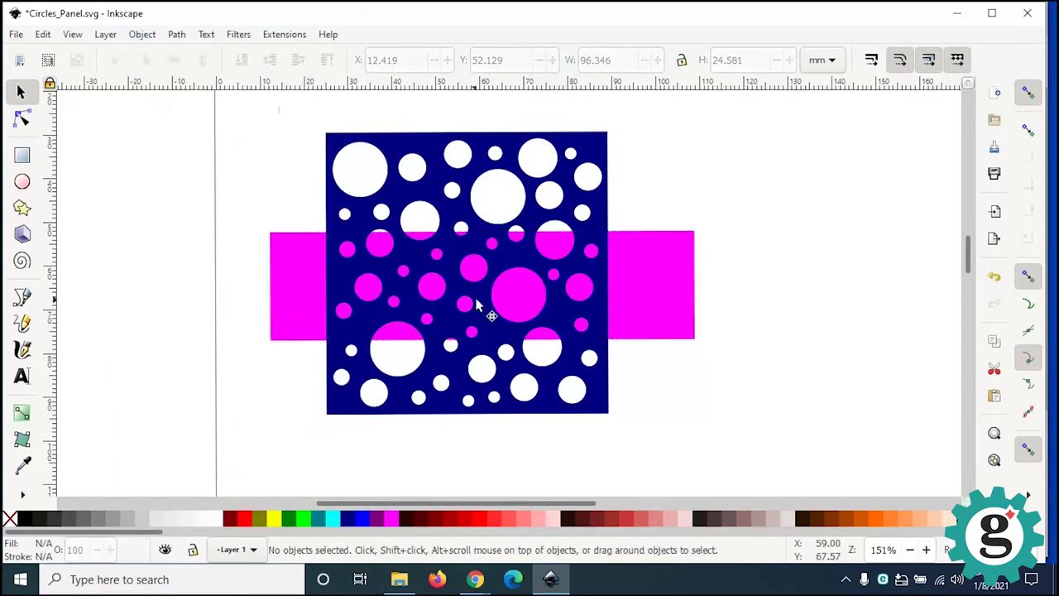
{"action": "left_click_drag", "start_coordinate": [292, 310], "coordinate": [280, 323]}
{"action": "right_click", "coordinate": [280, 324]}
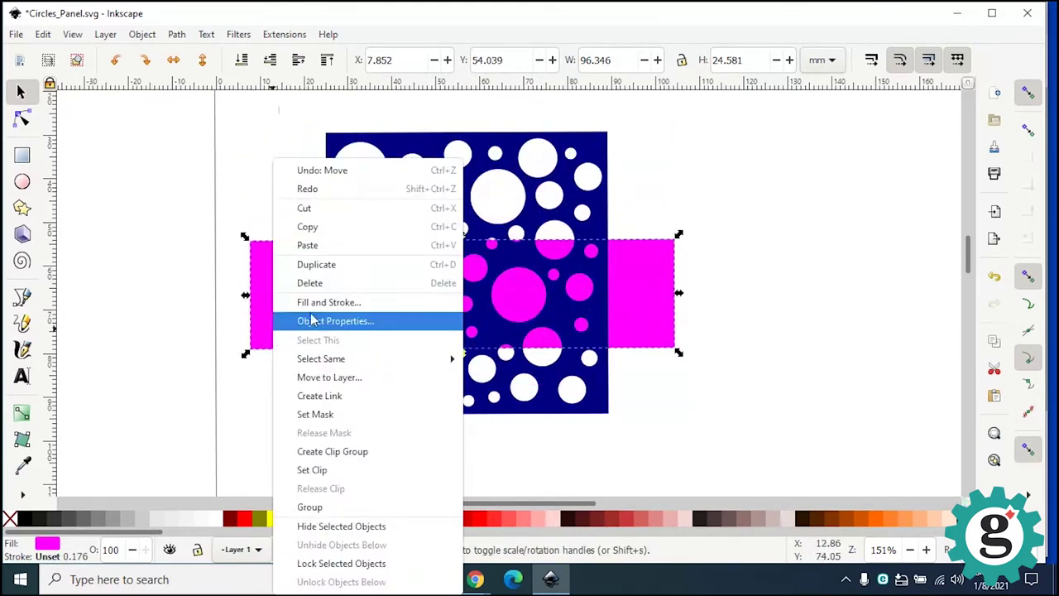
{"action": "left_click", "coordinate": [228, 231]}
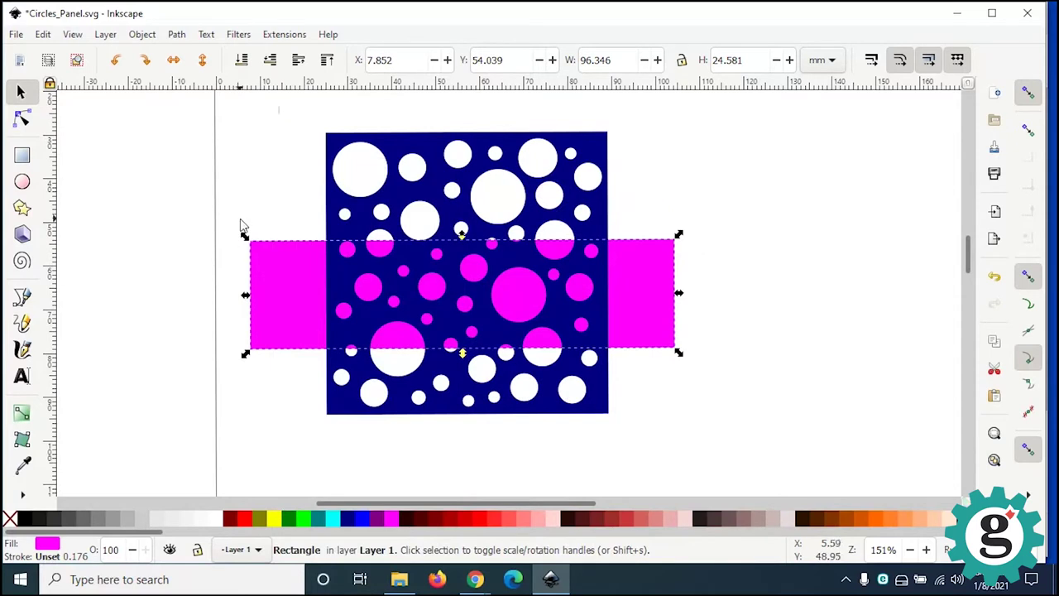
{"action": "right_click", "coordinate": [289, 282]}
{"action": "left_click", "coordinate": [327, 283]}
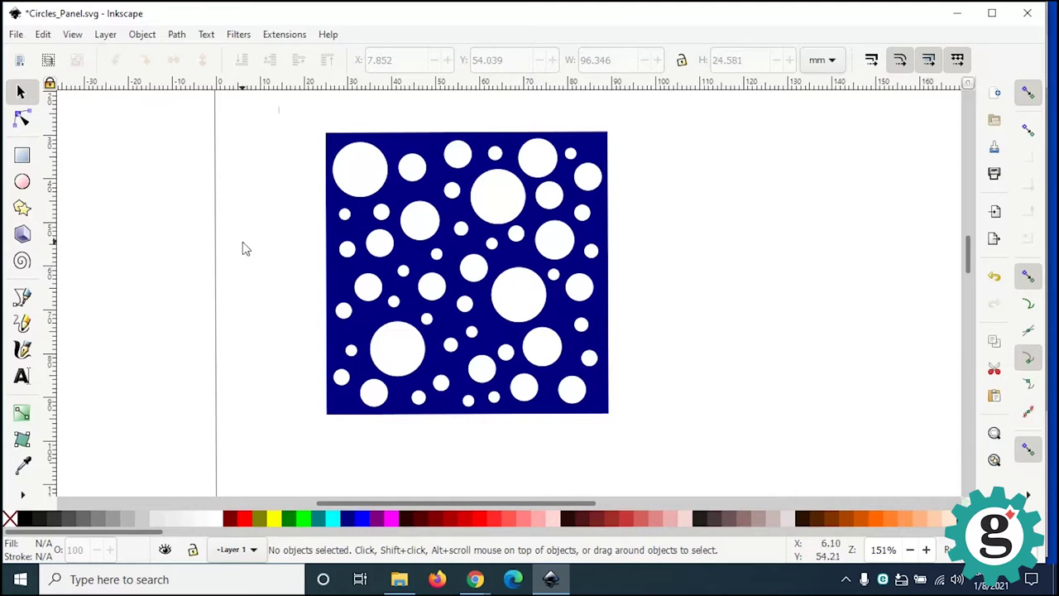
{"action": "key", "text": "ctrl+s"}
Step: Save Circles_Panel.svg from the File menu
{"action": "left_click", "coordinate": [24, 38]}
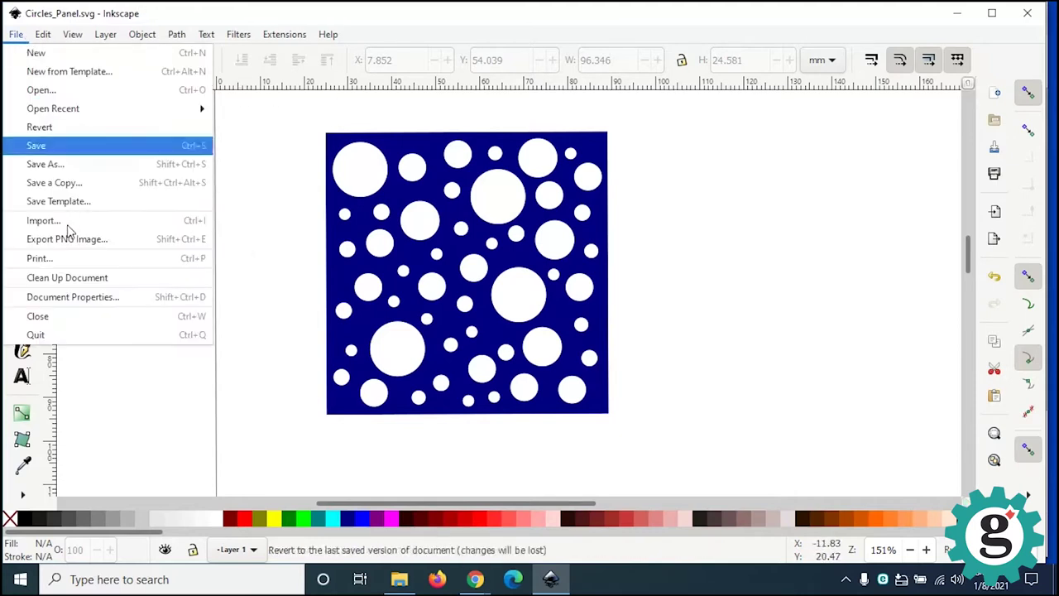
{"action": "left_click", "coordinate": [66, 149]}
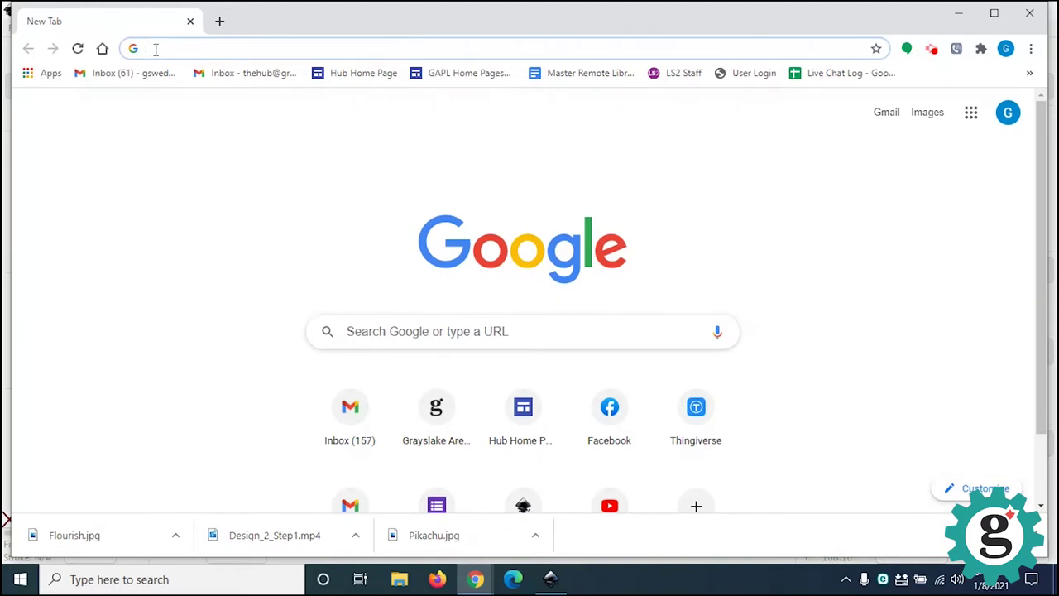
Step: Search Google for 'Free Simple Stencils' and scroll through the Images results
{"action": "left_click", "coordinate": [155, 49]}
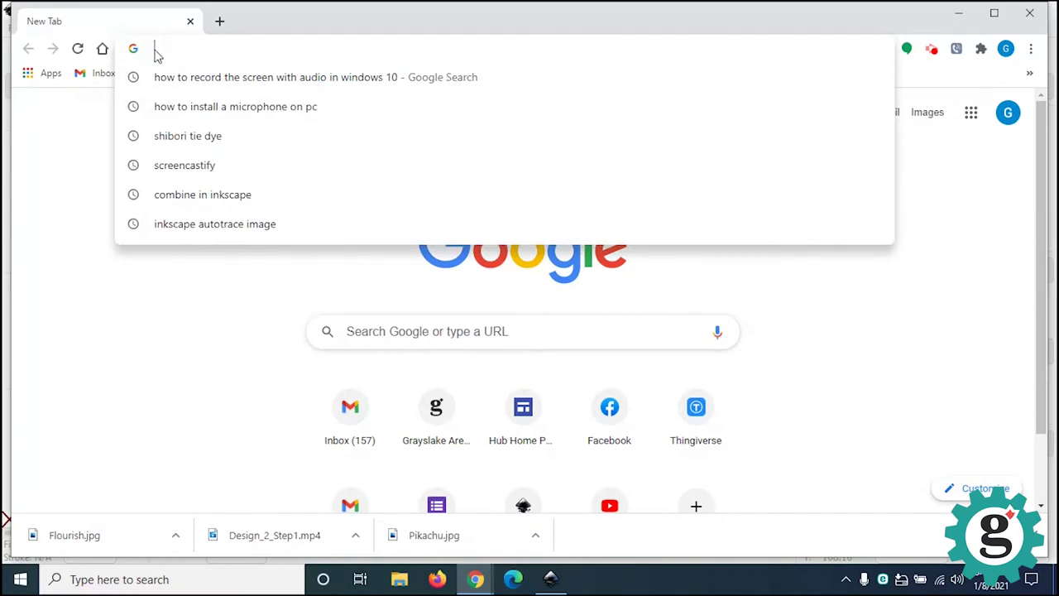
{"action": "type", "text": "Free"}
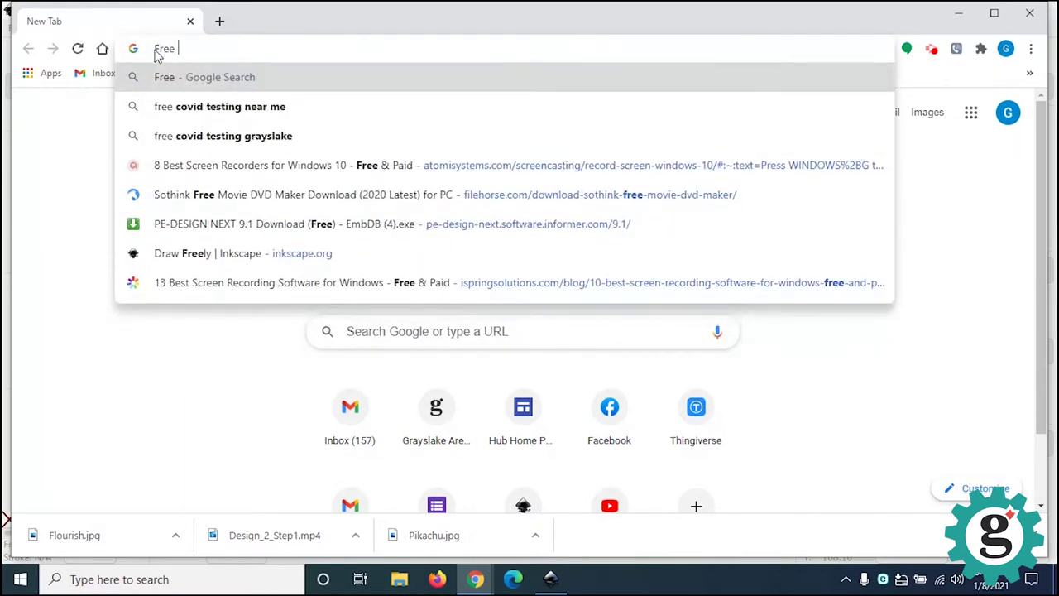
{"action": "type", "text": " Simple Stencil"}
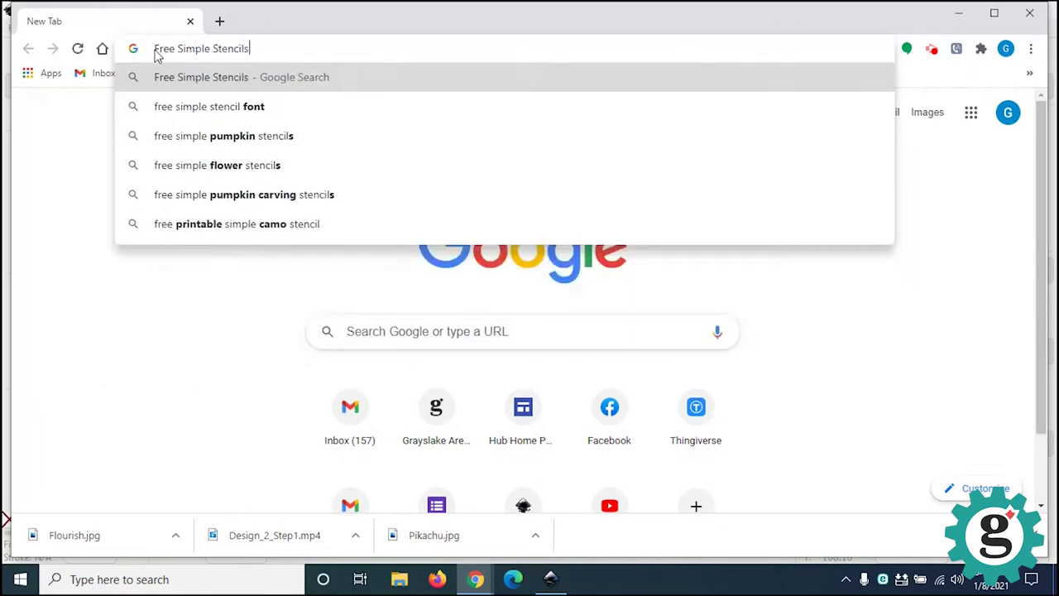
{"action": "type", "text": "s"}
{"action": "key", "text": "Return"}
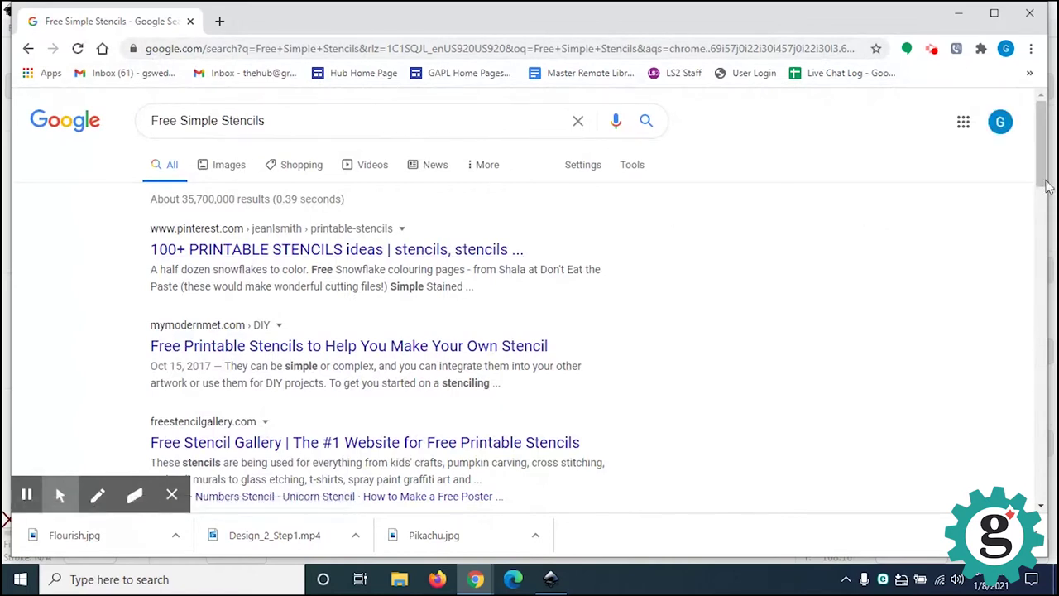
{"action": "left_click_drag", "start_coordinate": [1041, 182], "coordinate": [1043, 254]}
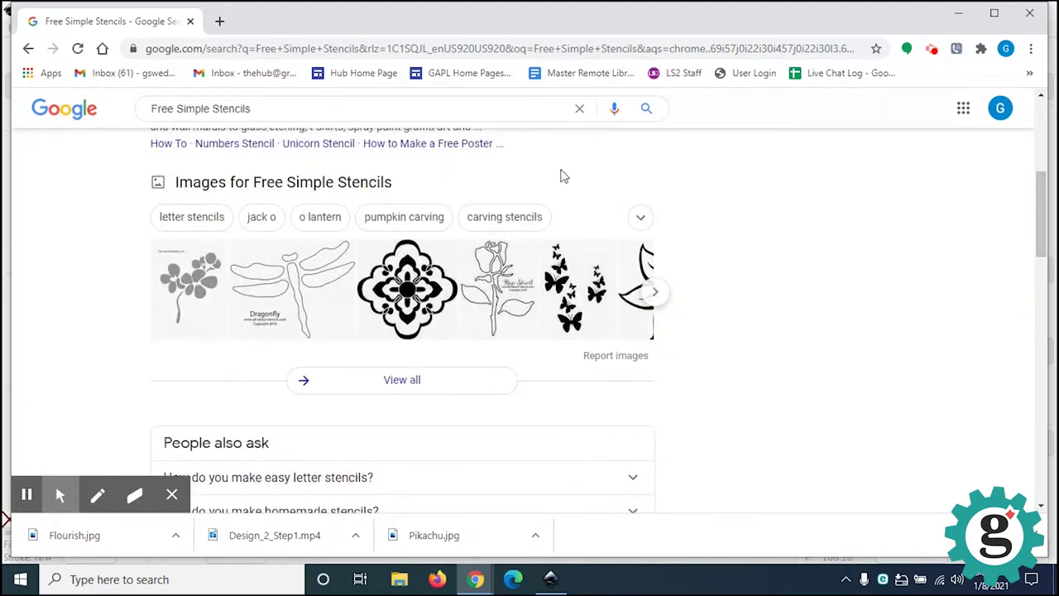
{"action": "left_click", "coordinate": [356, 187]}
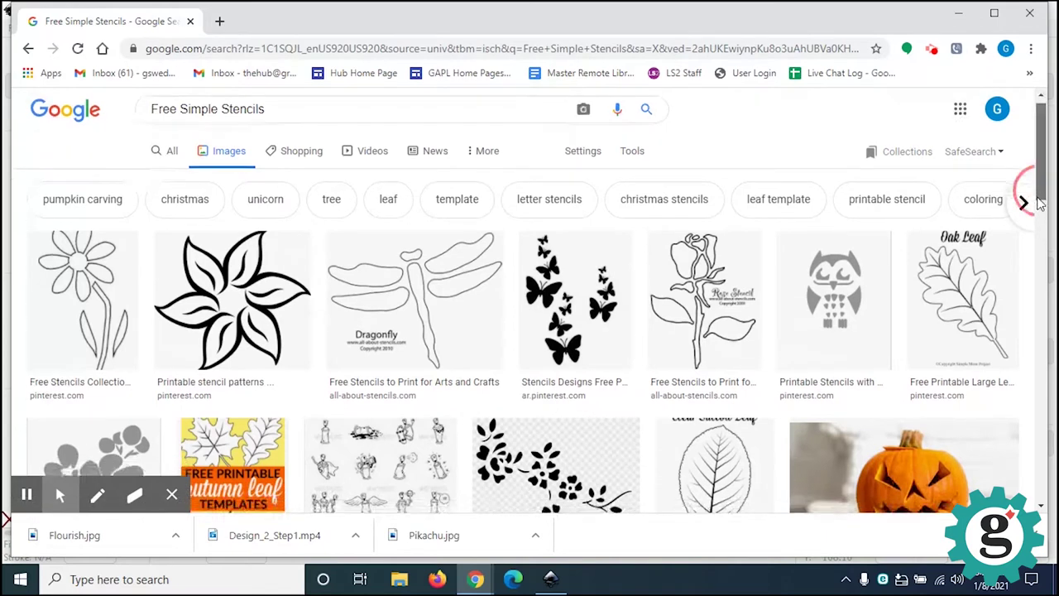
{"action": "left_click_drag", "start_coordinate": [1041, 195], "coordinate": [1037, 215]}
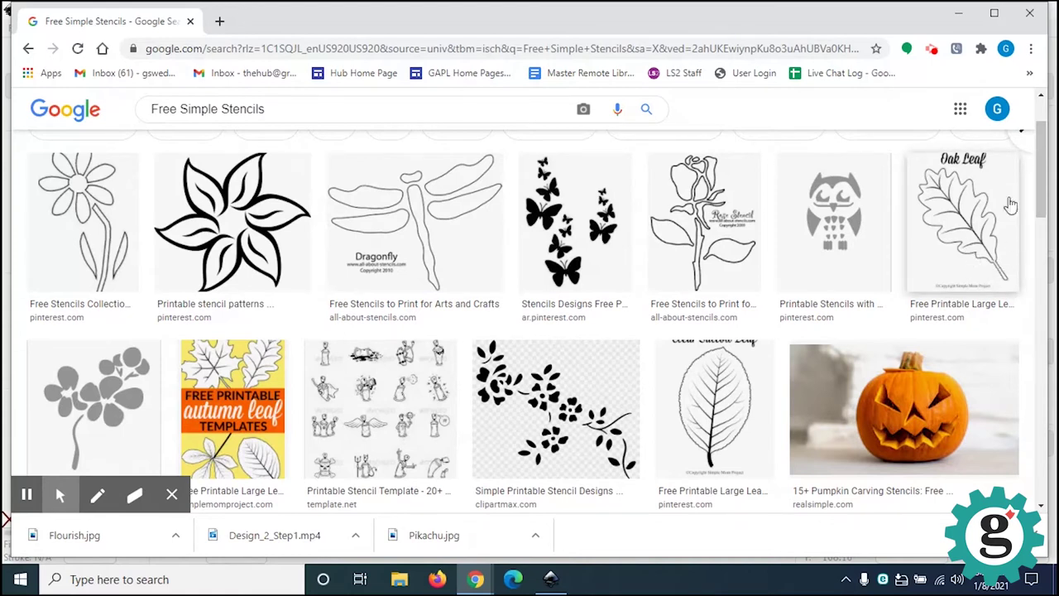
{"action": "left_click_drag", "start_coordinate": [1039, 203], "coordinate": [1030, 301]}
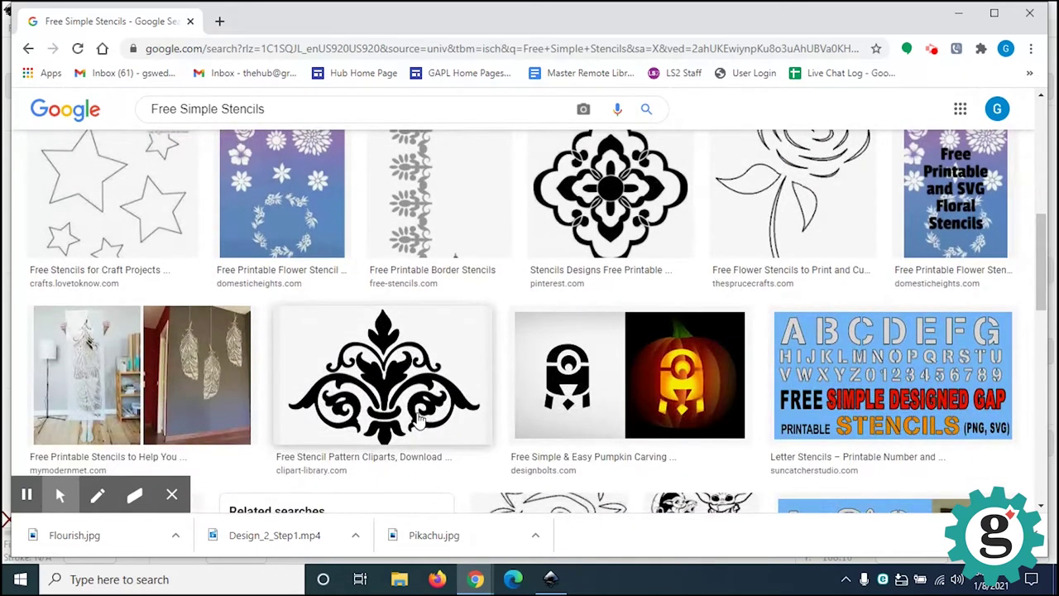
Step: Preview the black damask stencil and save it into the Documents > Tea Light Tutorial folder
{"action": "left_click", "coordinate": [417, 422]}
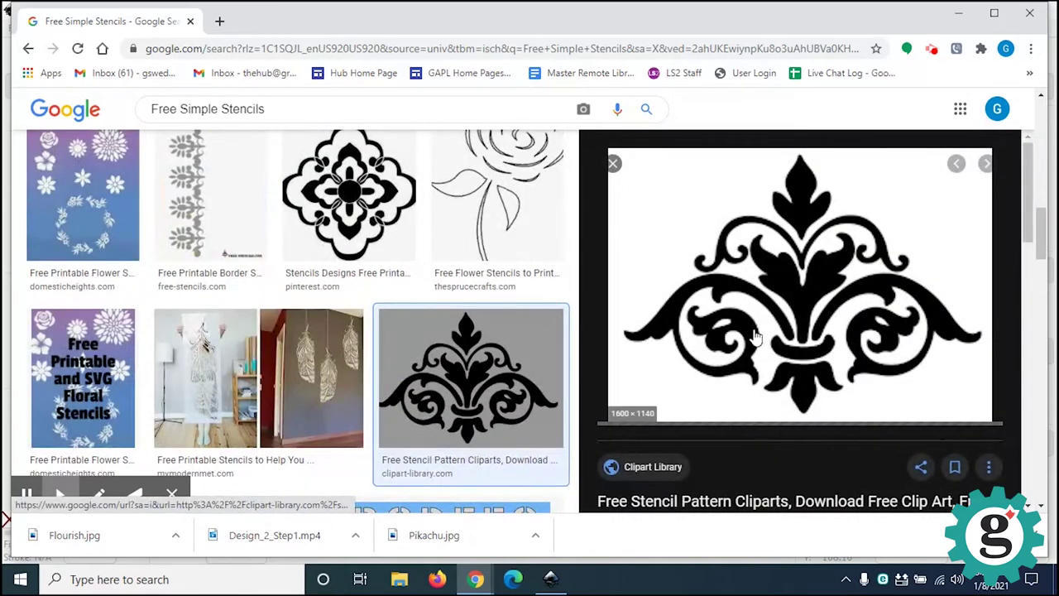
{"action": "right_click", "coordinate": [762, 275]}
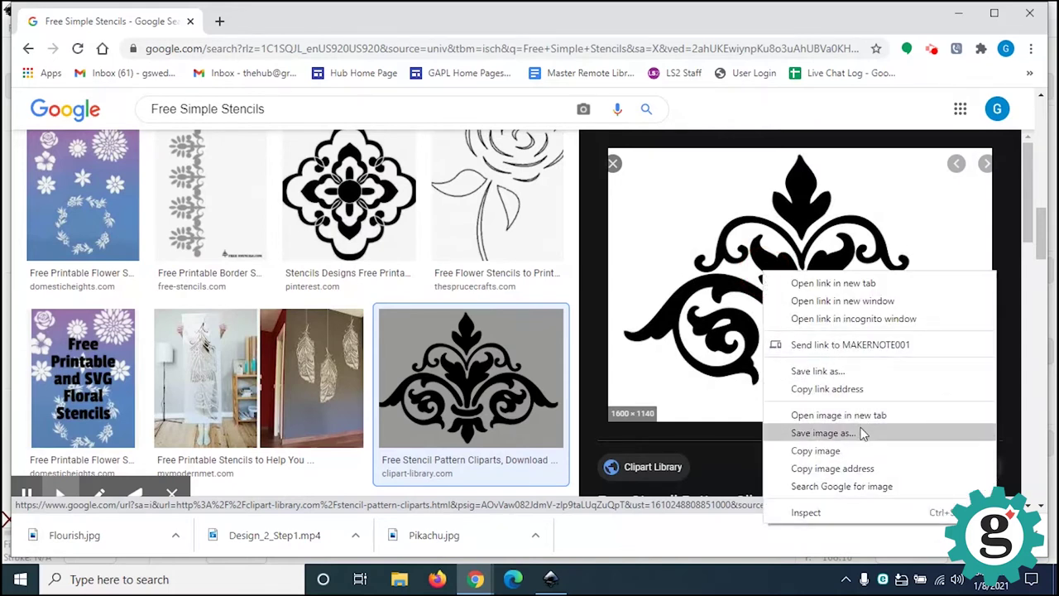
{"action": "left_click", "coordinate": [819, 433]}
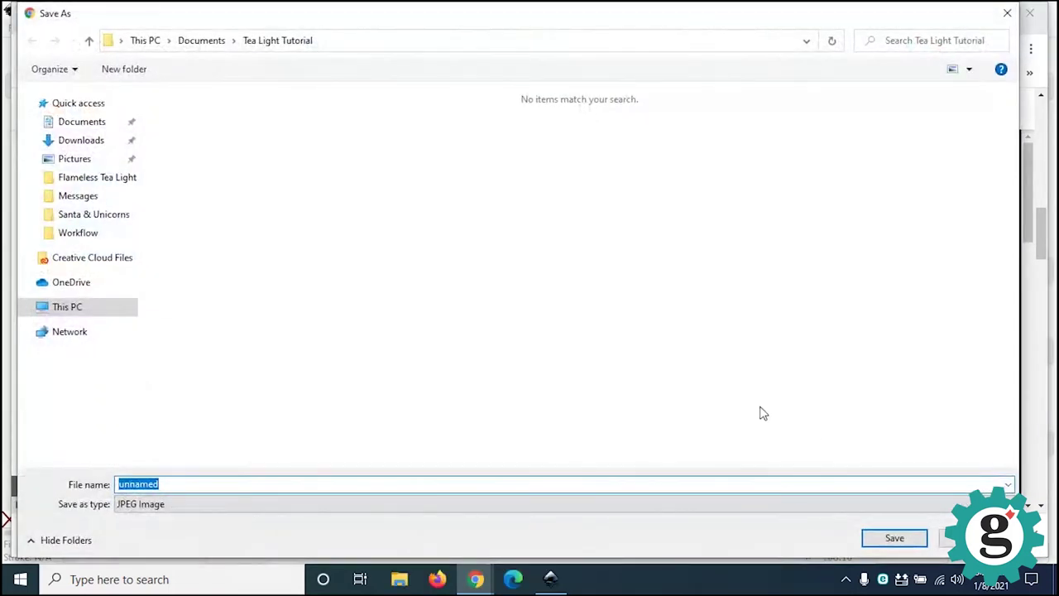
{"action": "left_click", "coordinate": [85, 122]}
{"action": "left_click", "coordinate": [216, 249]}
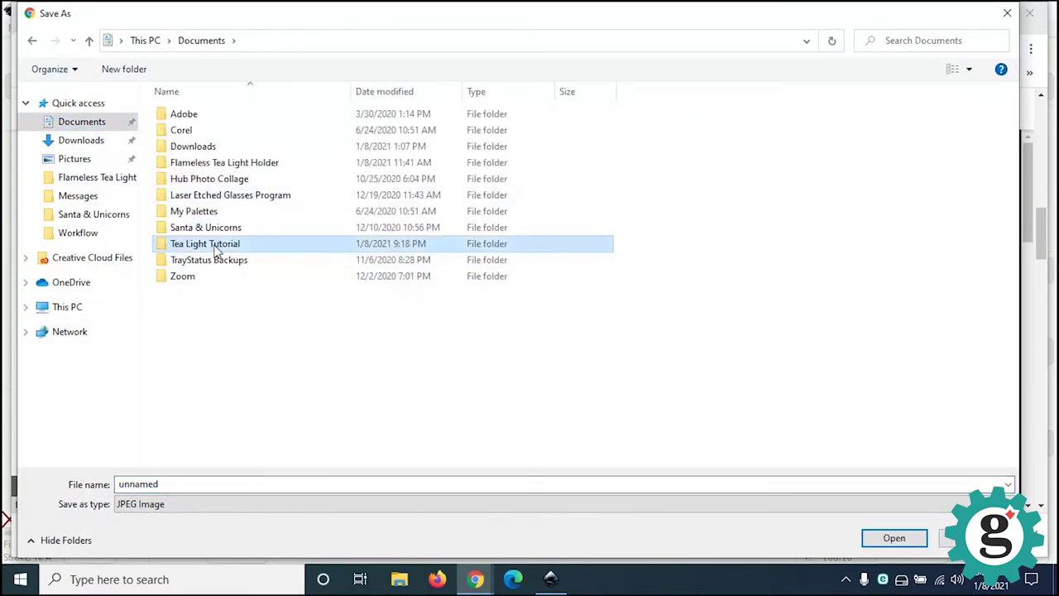
{"action": "double_click", "coordinate": [215, 249]}
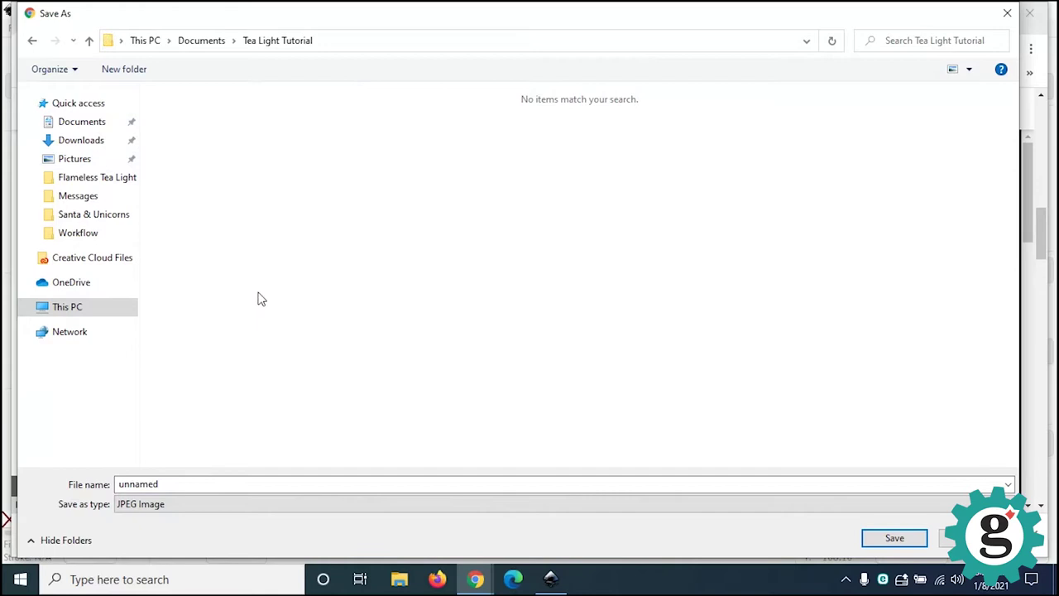
Step: Name the image Flourish, save it as Flourish.jpg, and return to Inkscape
{"action": "left_click", "coordinate": [207, 483]}
{"action": "type", "text": "Flourish"}
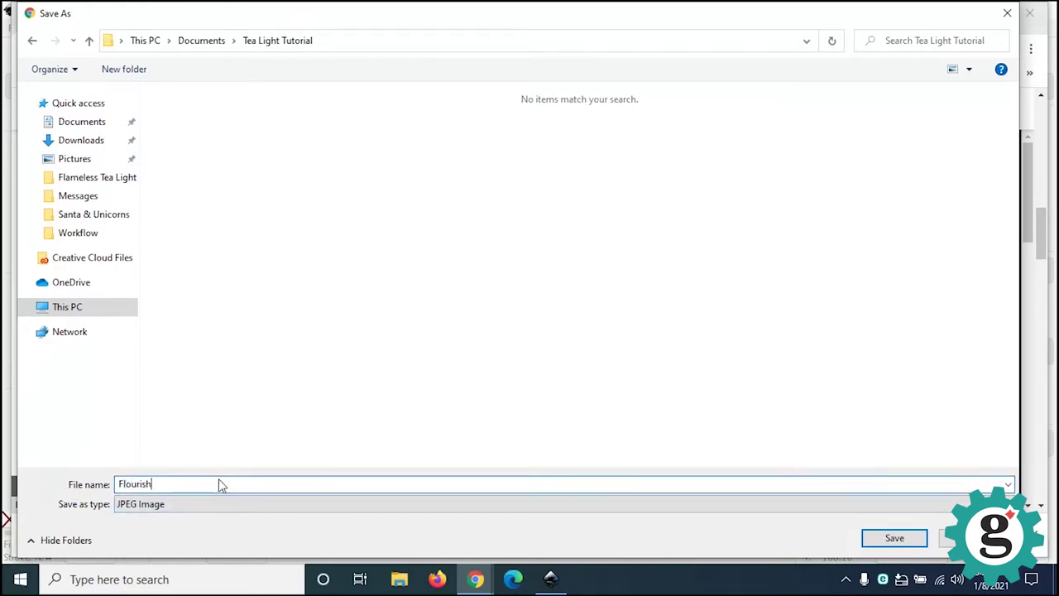
{"action": "left_click", "coordinate": [893, 538]}
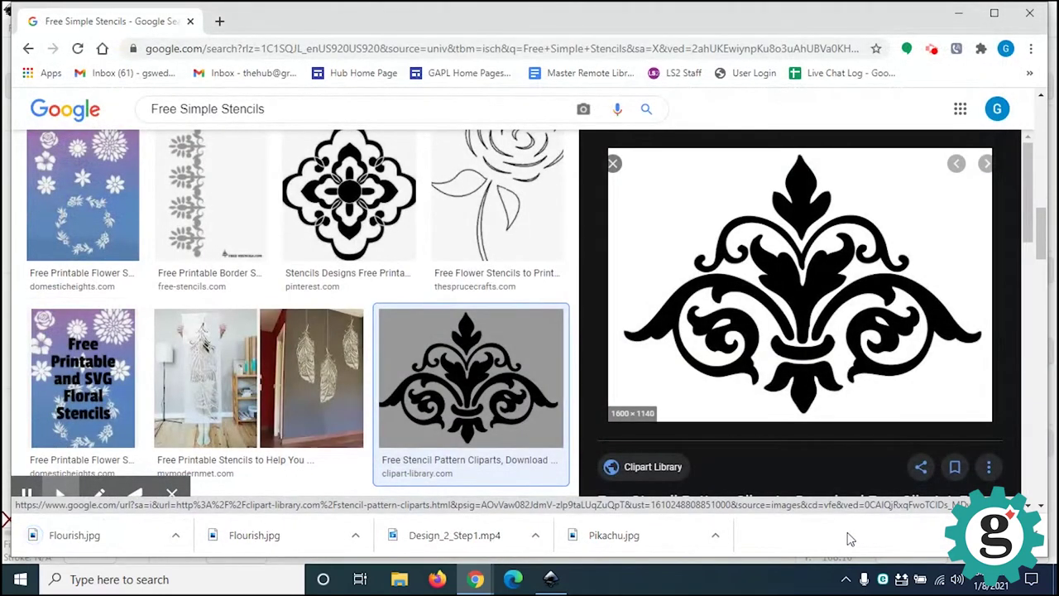
{"action": "left_click", "coordinate": [550, 579]}
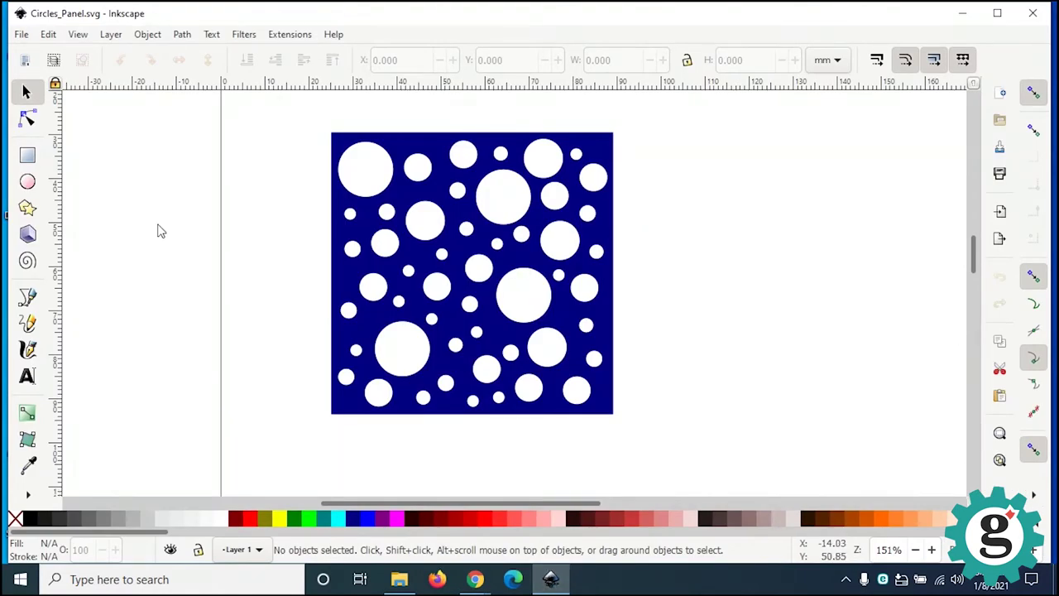
Step: Create a new document, save it as Flourish_Panel.svg, and bring up the Import file picker
{"action": "left_click", "coordinate": [21, 35]}
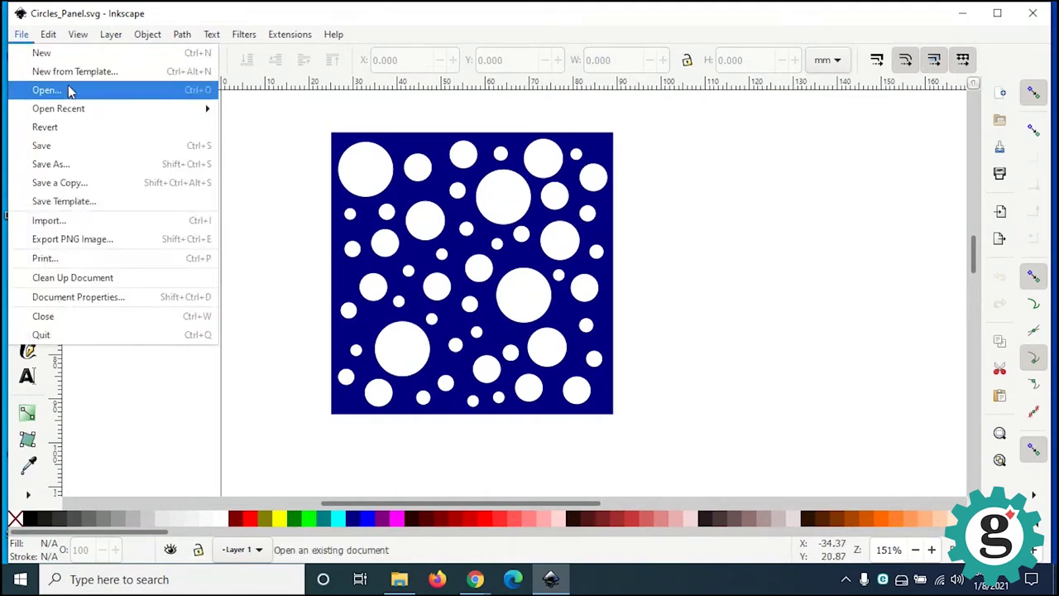
{"action": "left_click", "coordinate": [60, 55]}
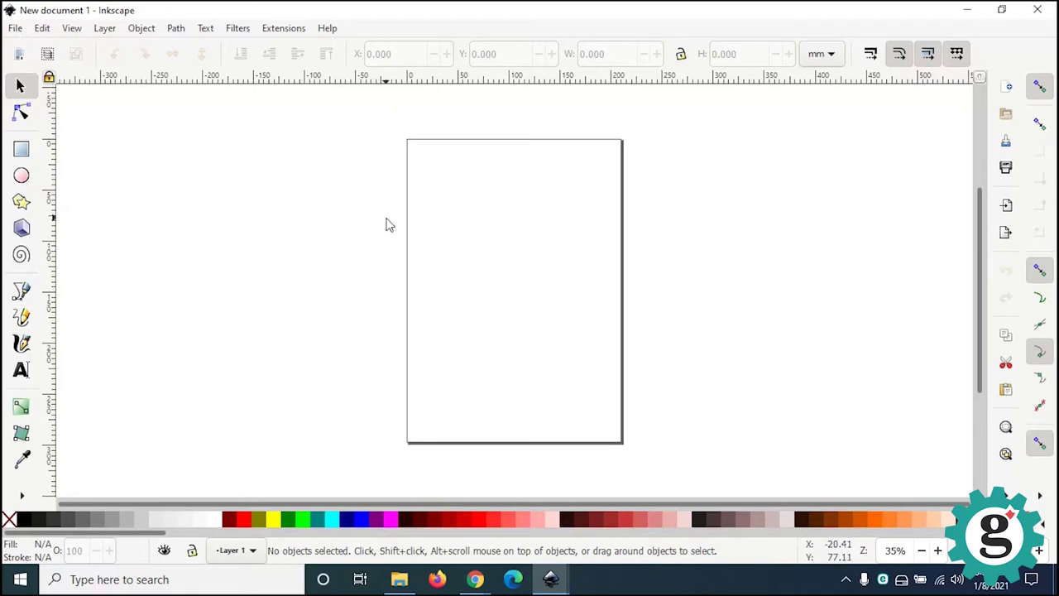
{"action": "left_click", "coordinate": [15, 28]}
{"action": "left_click", "coordinate": [54, 159]}
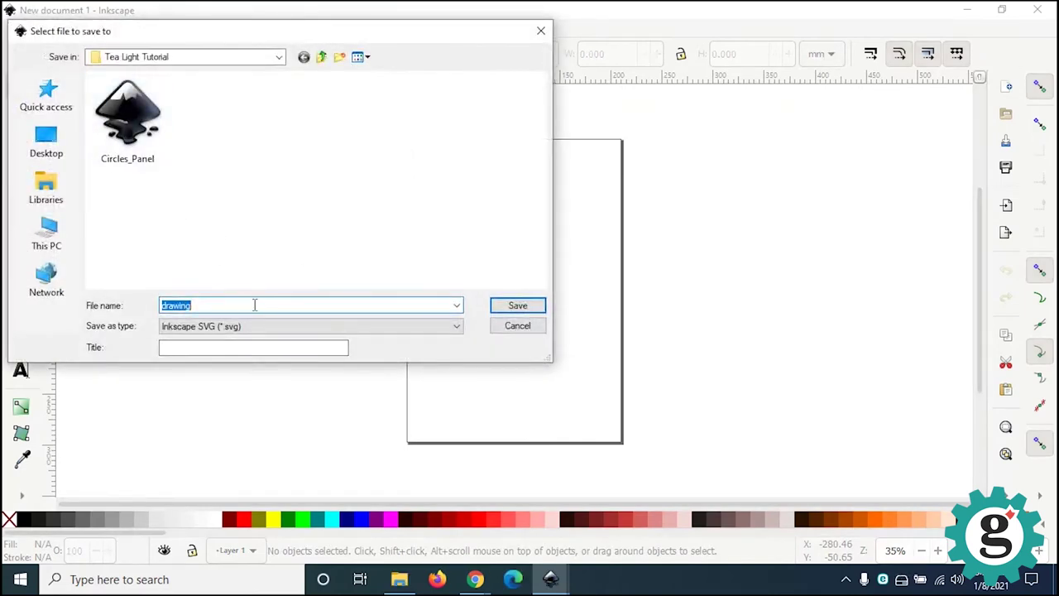
{"action": "type", "text": "Flouri"}
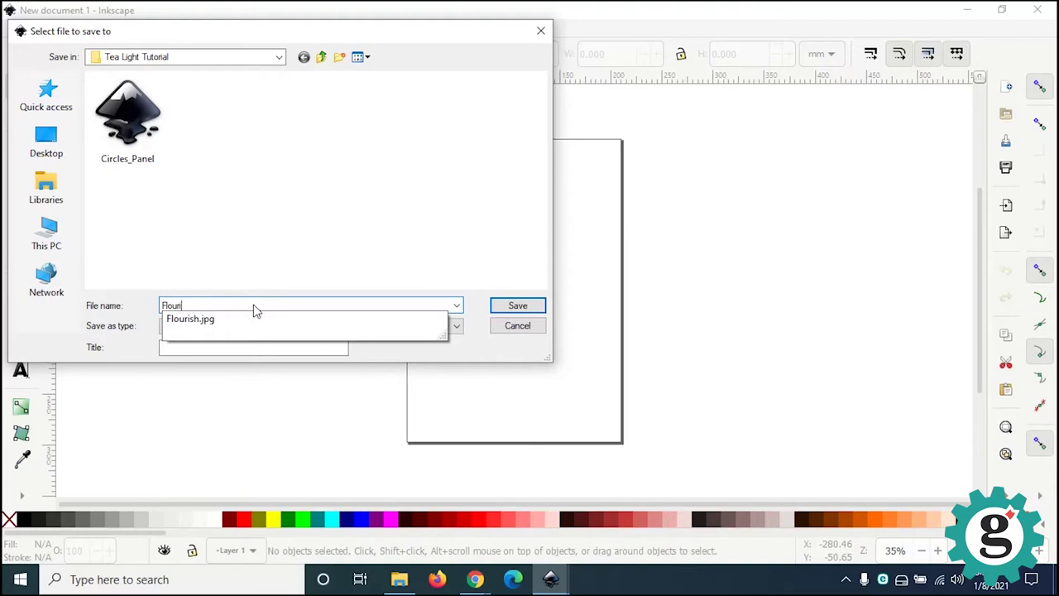
{"action": "type", "text": "sh_Panel"}
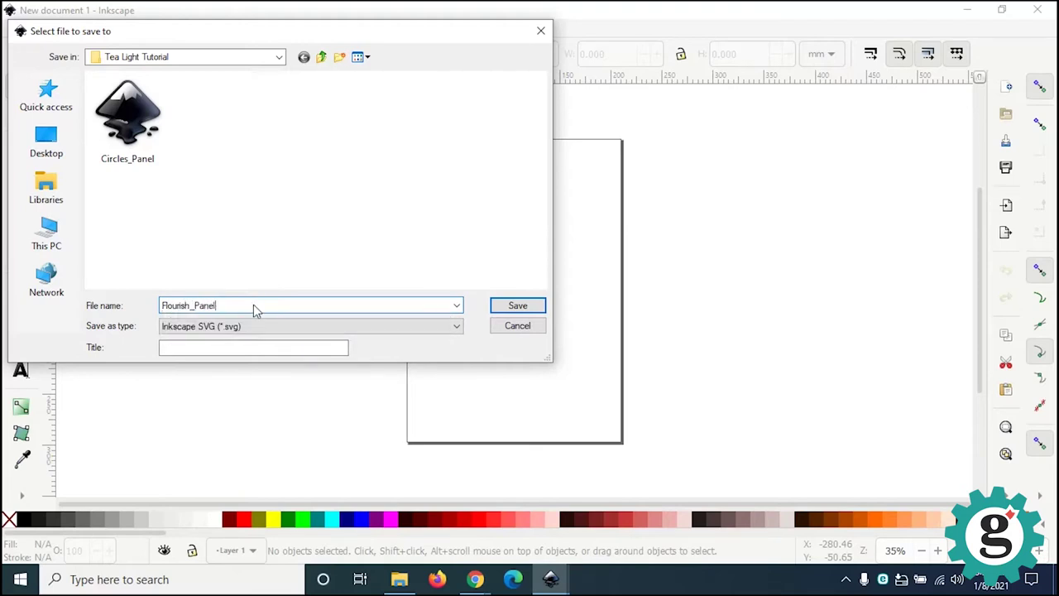
{"action": "left_click", "coordinate": [495, 306]}
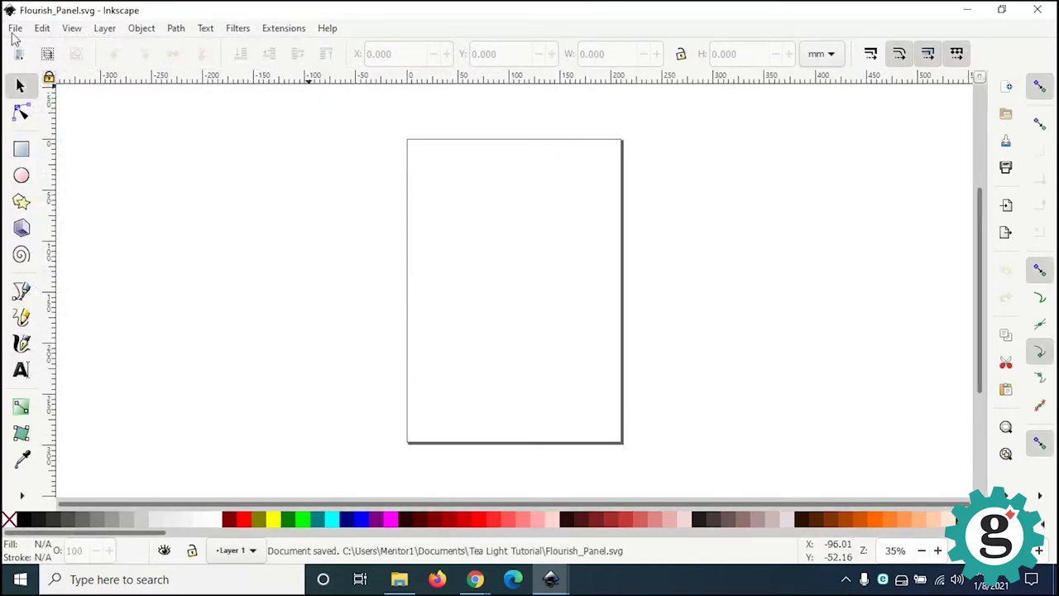
{"action": "left_click", "coordinate": [15, 30]}
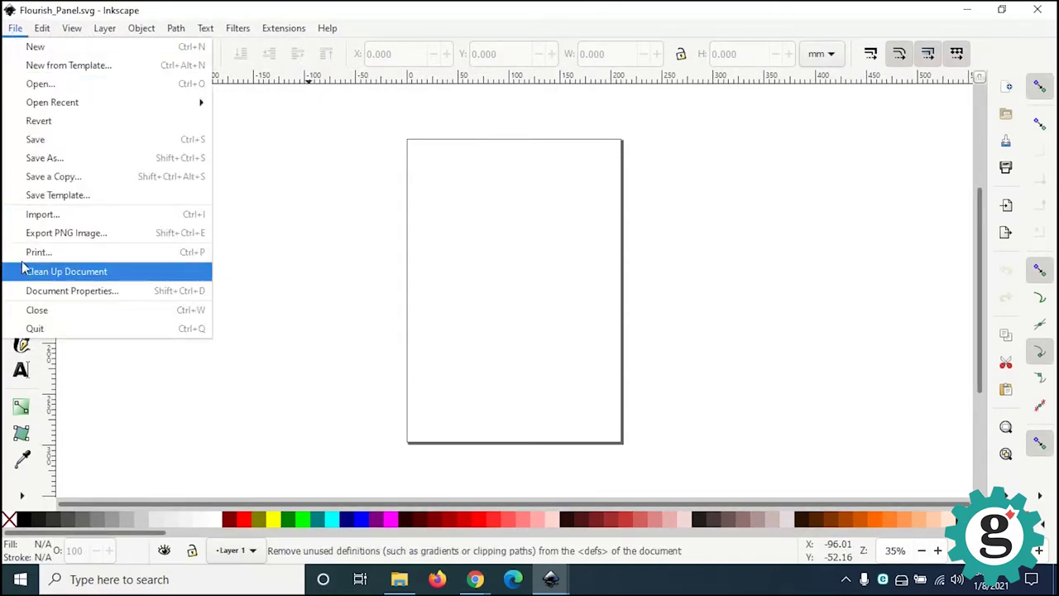
{"action": "left_click", "coordinate": [20, 215]}
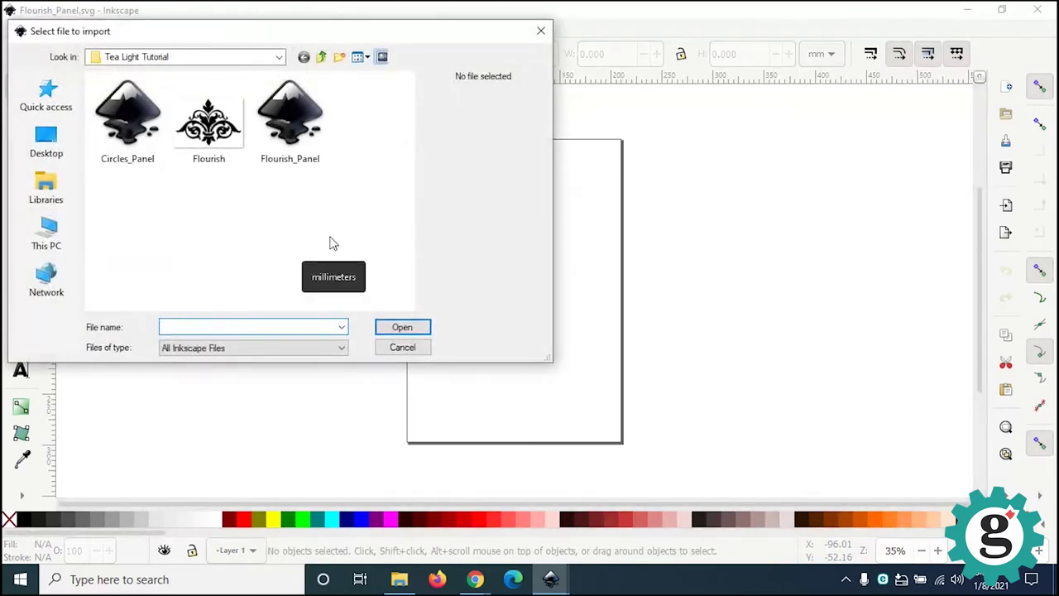
Step: Import Flourish.jpg into Flourish_Panel as an embedded bitmap
{"action": "left_click", "coordinate": [213, 143]}
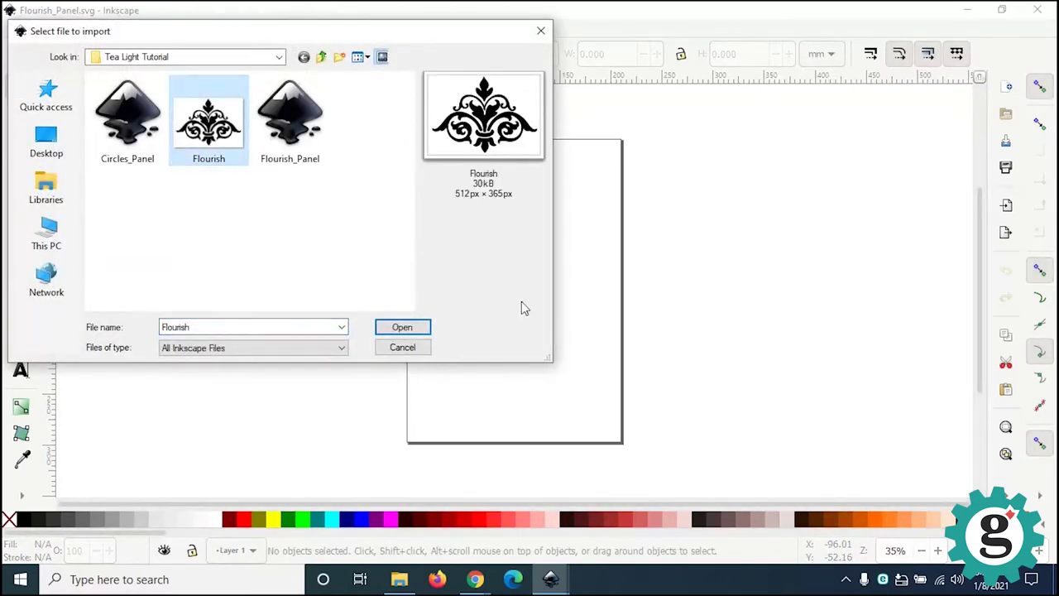
{"action": "left_click", "coordinate": [388, 331]}
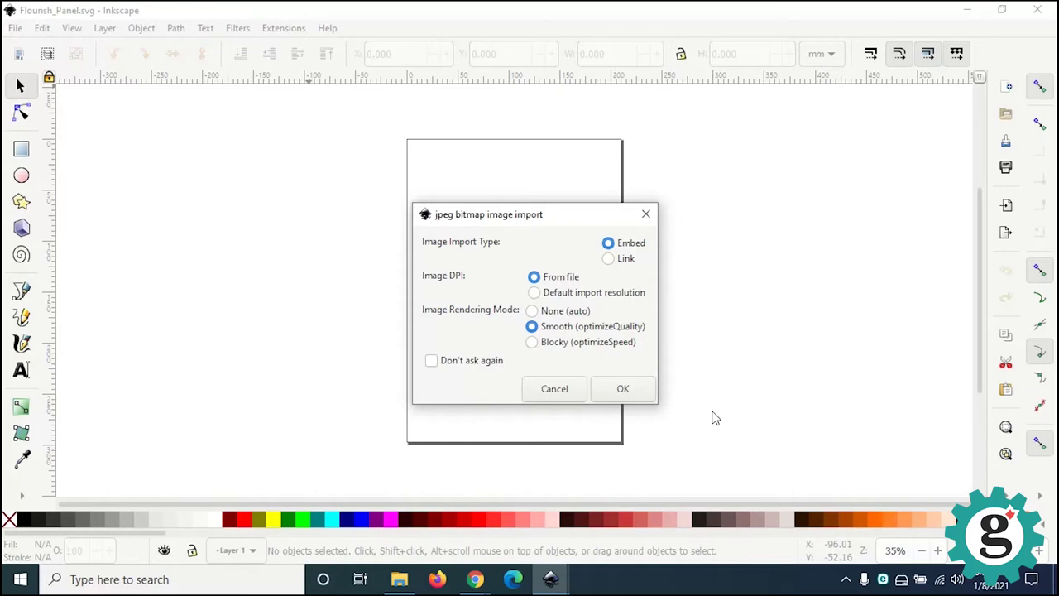
{"action": "left_click", "coordinate": [621, 397]}
Step: Move the flourish bitmap to the page's upper centre and inspect its edges close up
{"action": "left_click_drag", "start_coordinate": [392, 359], "coordinate": [515, 269]}
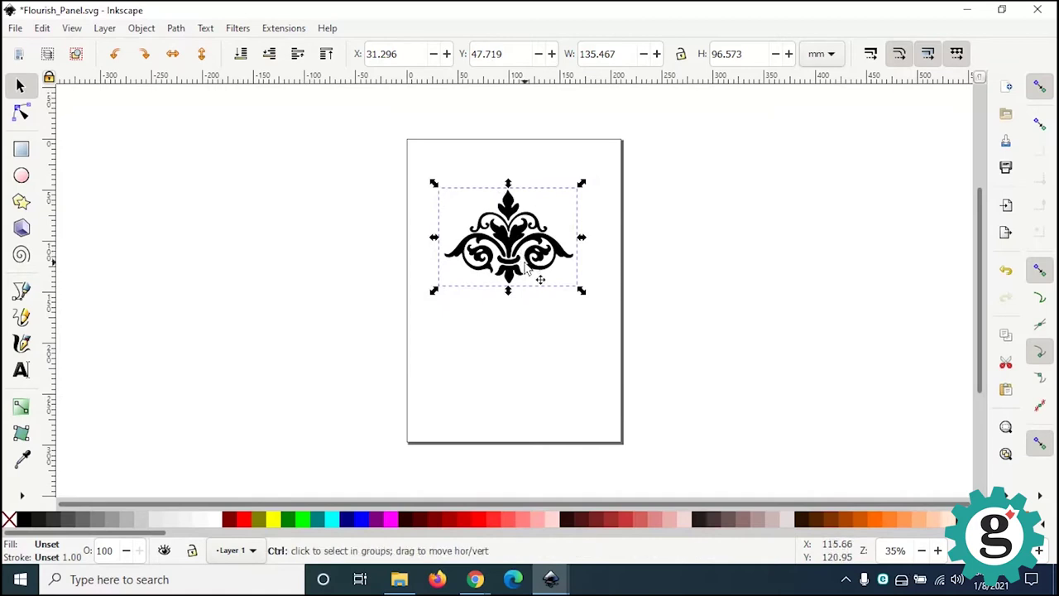
{"action": "scroll", "coordinate": [525, 263], "scroll_direction": "up", "scroll_amount": 7, "text": "ctrl"}
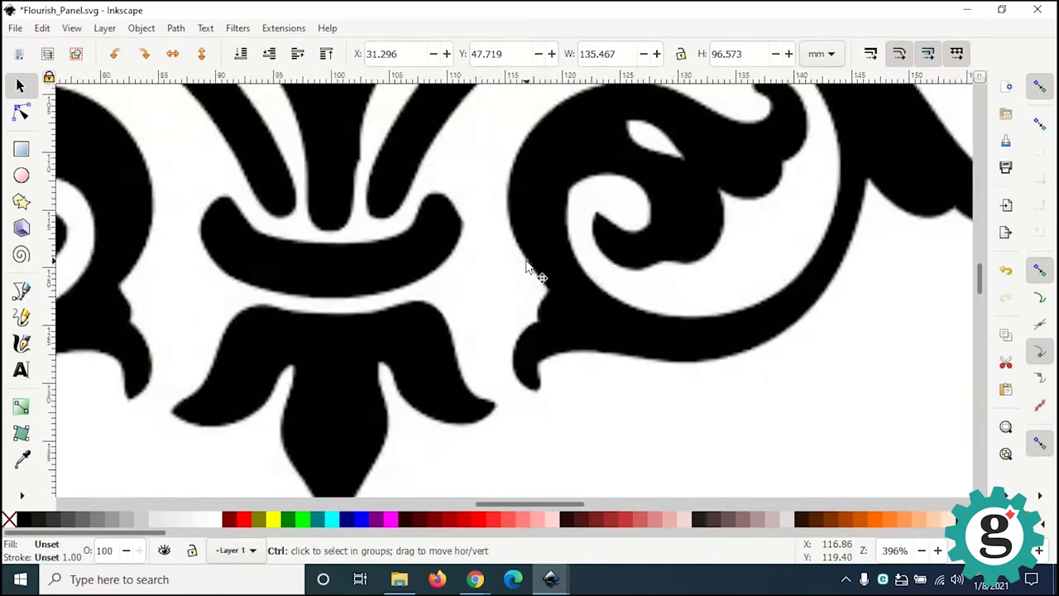
{"action": "scroll", "coordinate": [527, 263], "scroll_direction": "up", "scroll_amount": 3, "text": "ctrl"}
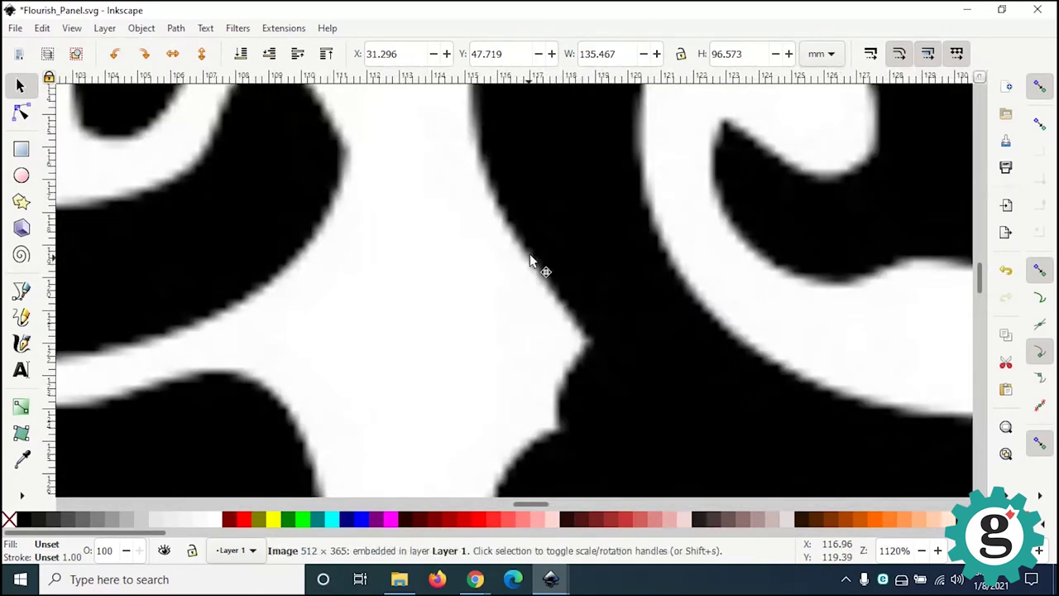
{"action": "middle_click_drag", "start_coordinate": [536, 253], "coordinate": [562, 350]}
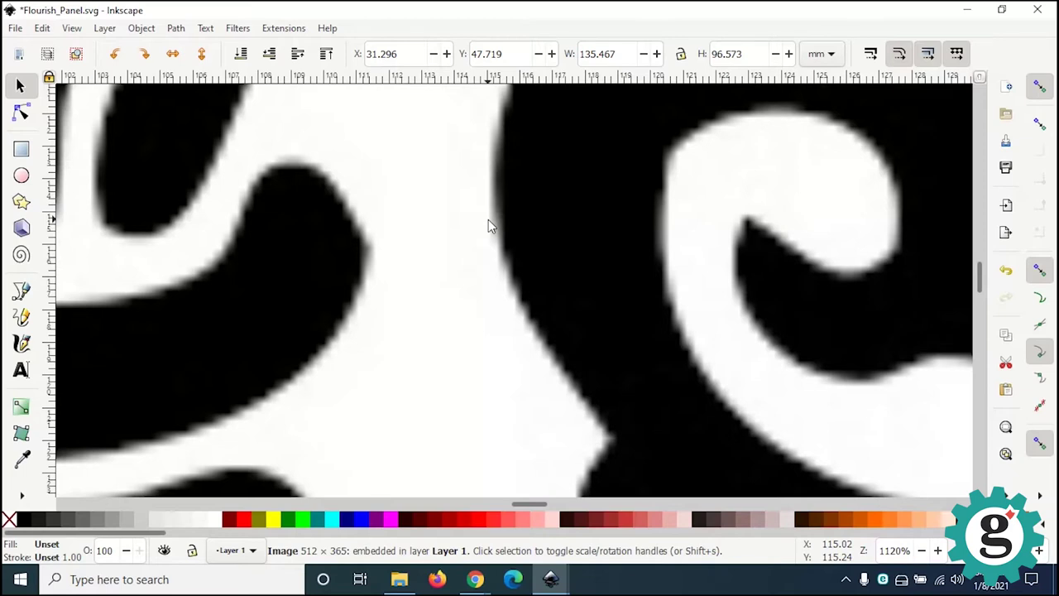
{"action": "scroll", "coordinate": [490, 226], "scroll_direction": "down", "scroll_amount": 3}
{"action": "scroll", "coordinate": [490, 226], "scroll_direction": "down", "scroll_amount": 4, "text": "ctrl"}
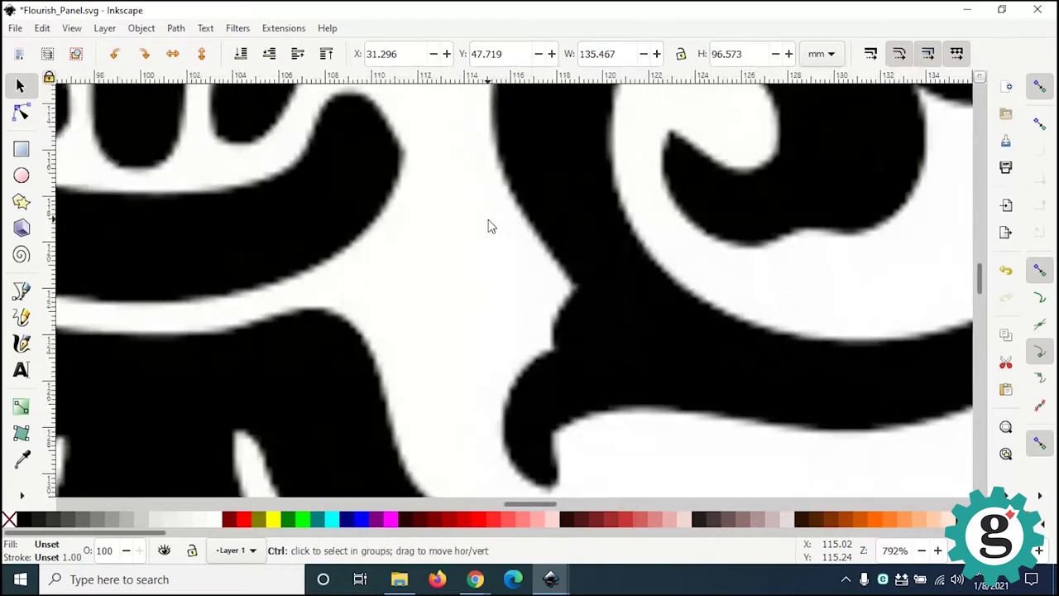
{"action": "scroll", "coordinate": [490, 226], "scroll_direction": "down", "scroll_amount": 1, "text": "ctrl"}
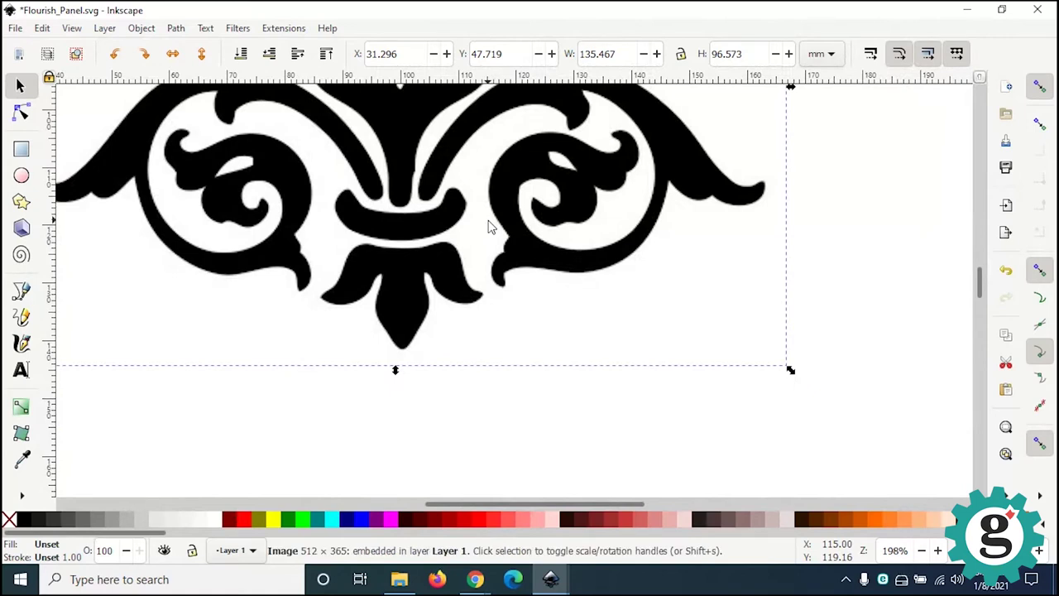
{"action": "scroll", "coordinate": [488, 240], "scroll_direction": "up", "scroll_amount": 4}
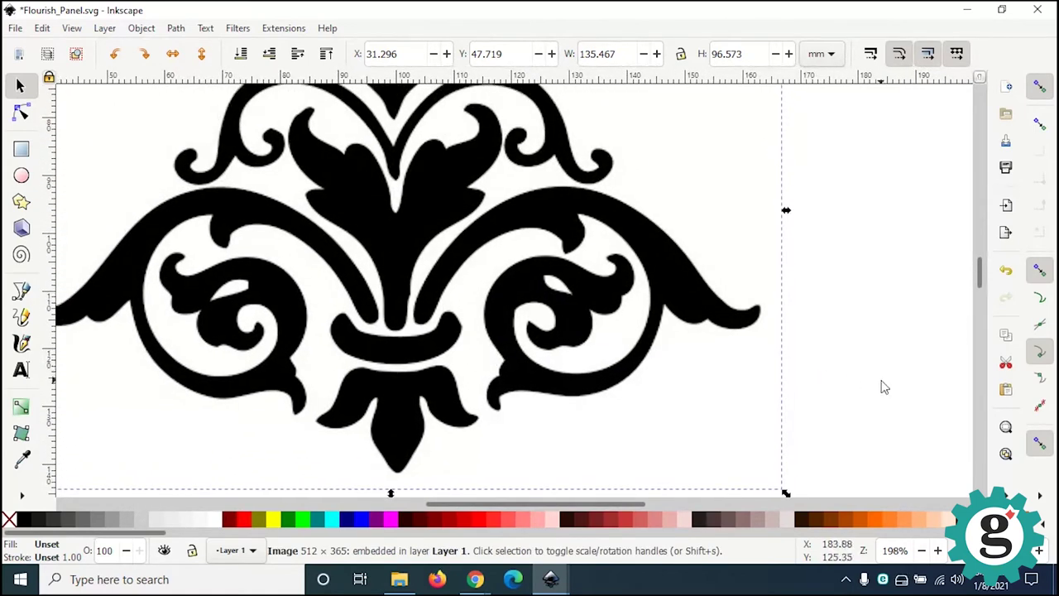
{"action": "left_click", "coordinate": [882, 386]}
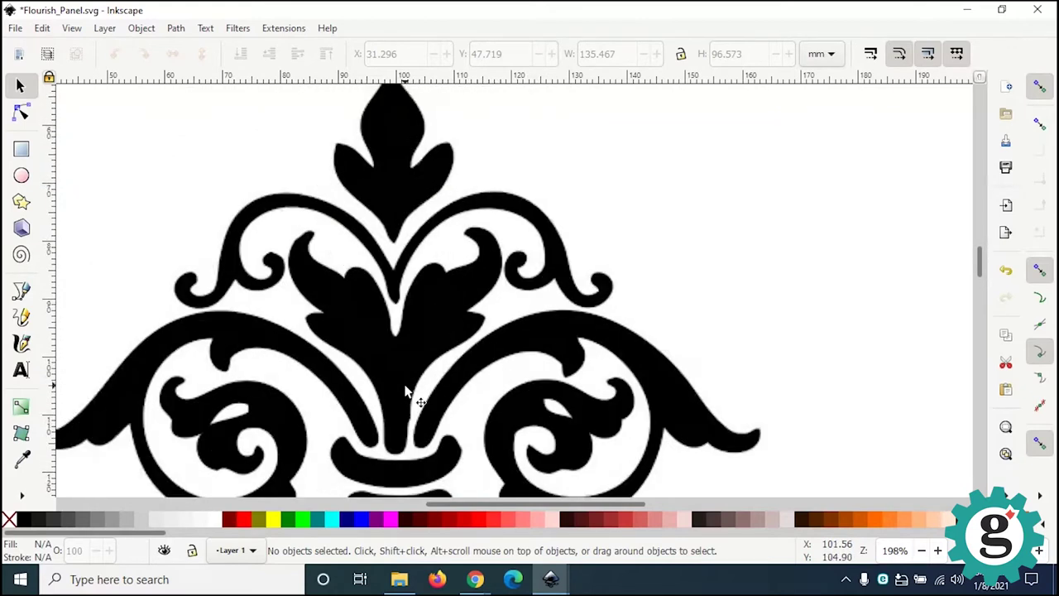
Step: Select the embedded flourish bitmap sitting at X 31.296, Y 47.719 mm
{"action": "scroll", "coordinate": [407, 393], "scroll_direction": "down", "scroll_amount": 1, "text": "ctrl"}
{"action": "scroll", "coordinate": [407, 393], "scroll_direction": "down", "scroll_amount": 2, "text": "ctrl"}
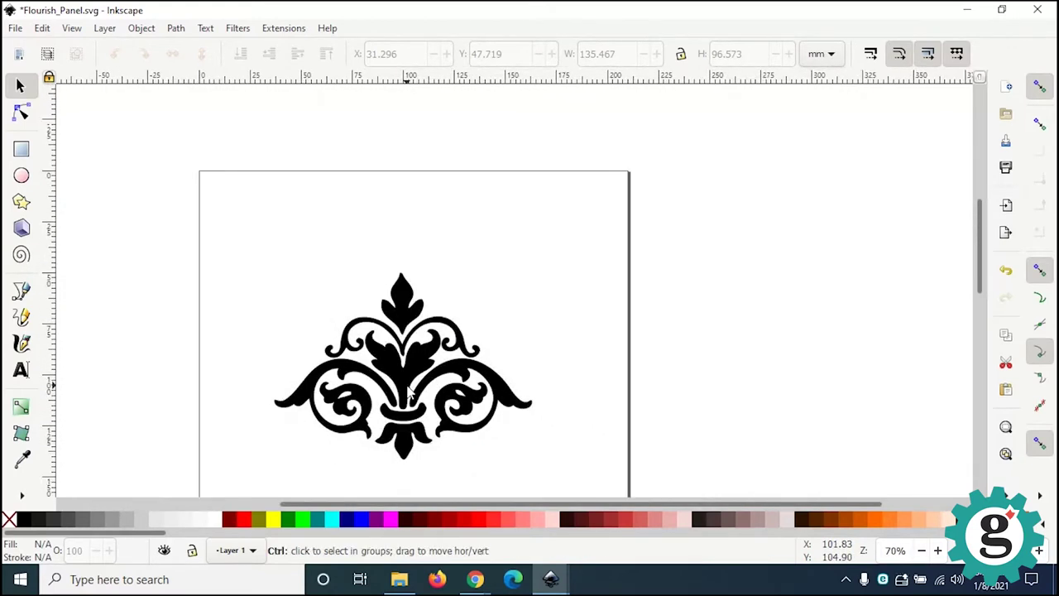
{"action": "scroll", "coordinate": [407, 391], "scroll_direction": "up", "scroll_amount": 1, "text": "ctrl+shift"}
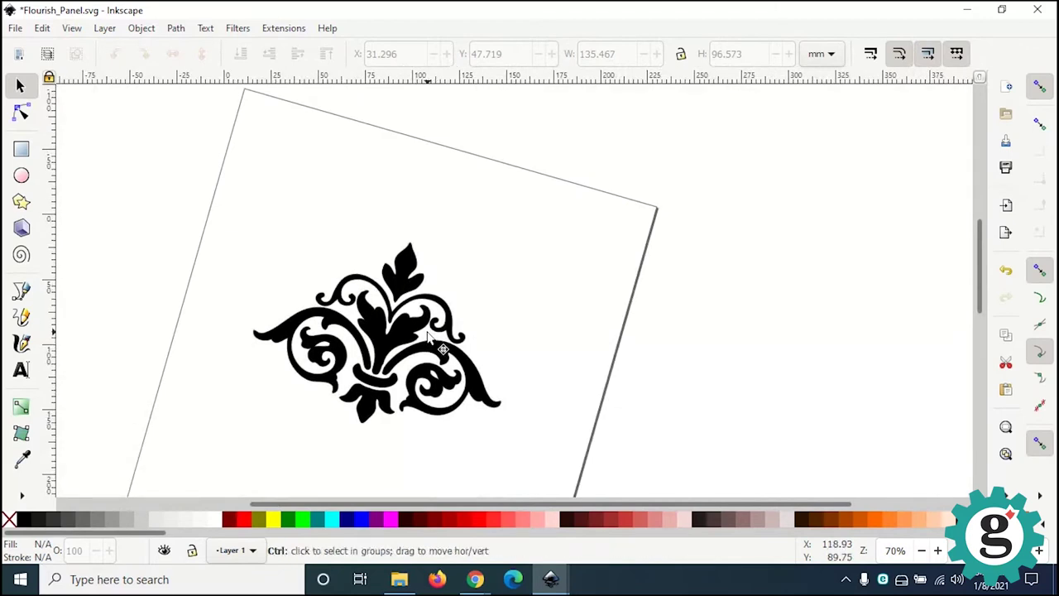
{"action": "scroll", "coordinate": [428, 335], "scroll_direction": "down", "scroll_amount": 1, "text": "ctrl+shift"}
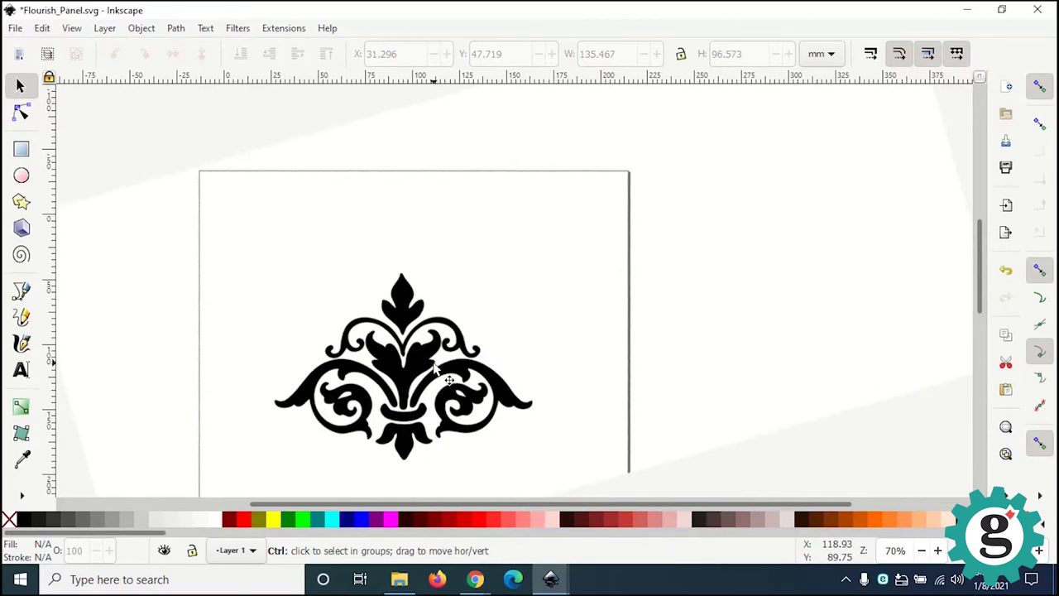
{"action": "scroll", "coordinate": [604, 399], "scroll_direction": "down", "scroll_amount": 1}
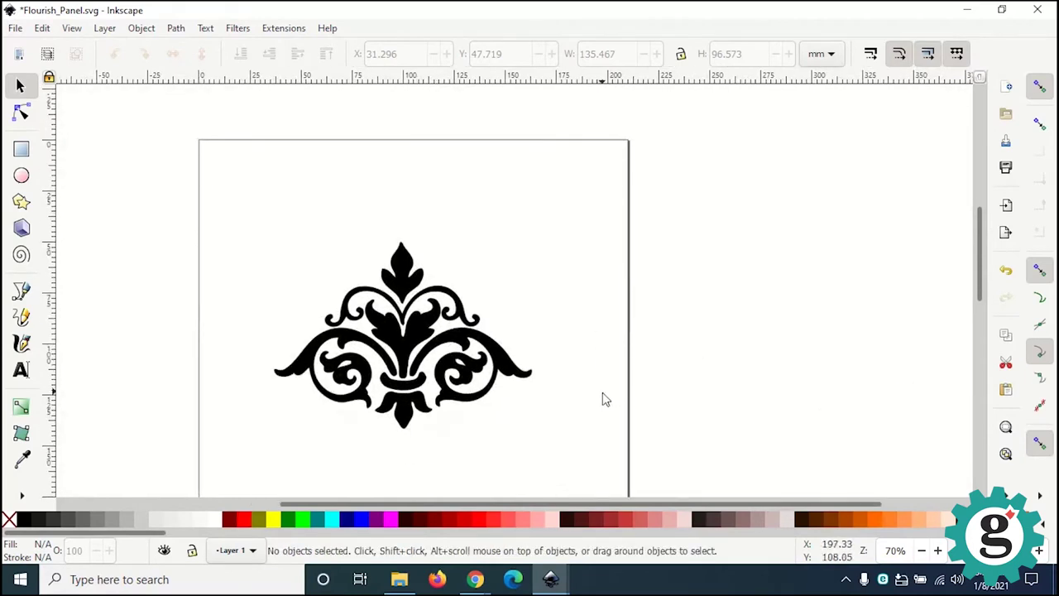
{"action": "scroll", "coordinate": [567, 402], "scroll_direction": "up", "scroll_amount": 2, "text": "ctrl"}
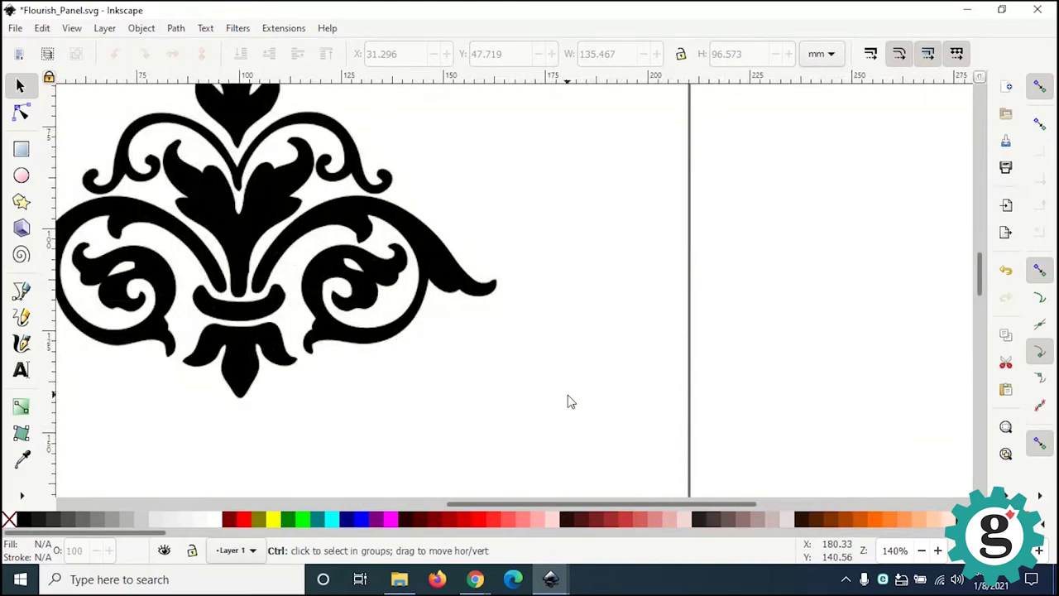
{"action": "scroll", "coordinate": [567, 402], "scroll_direction": "down", "scroll_amount": 1, "text": "ctrl"}
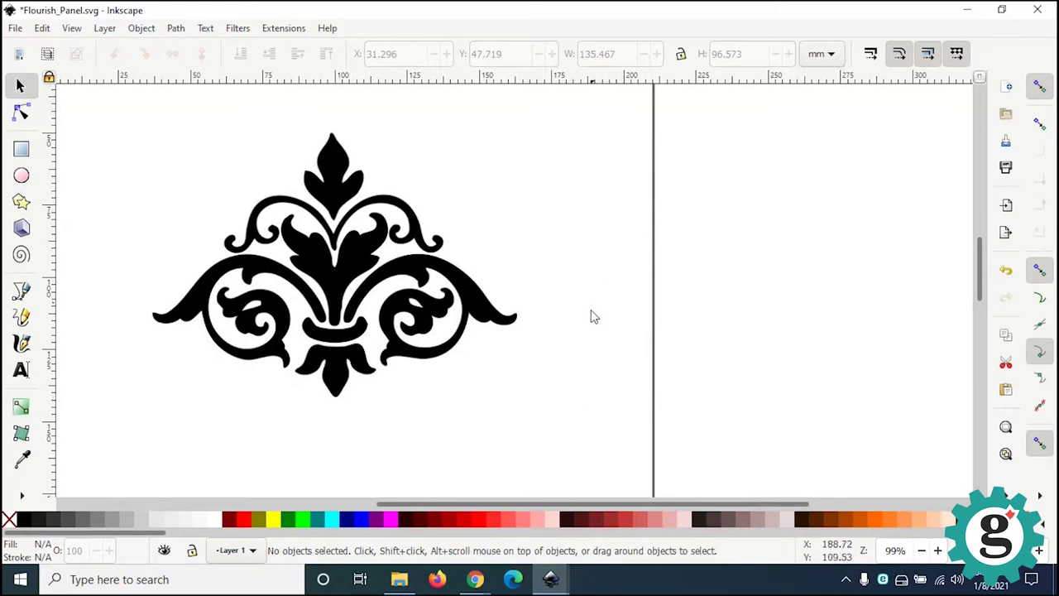
{"action": "left_click", "coordinate": [335, 293]}
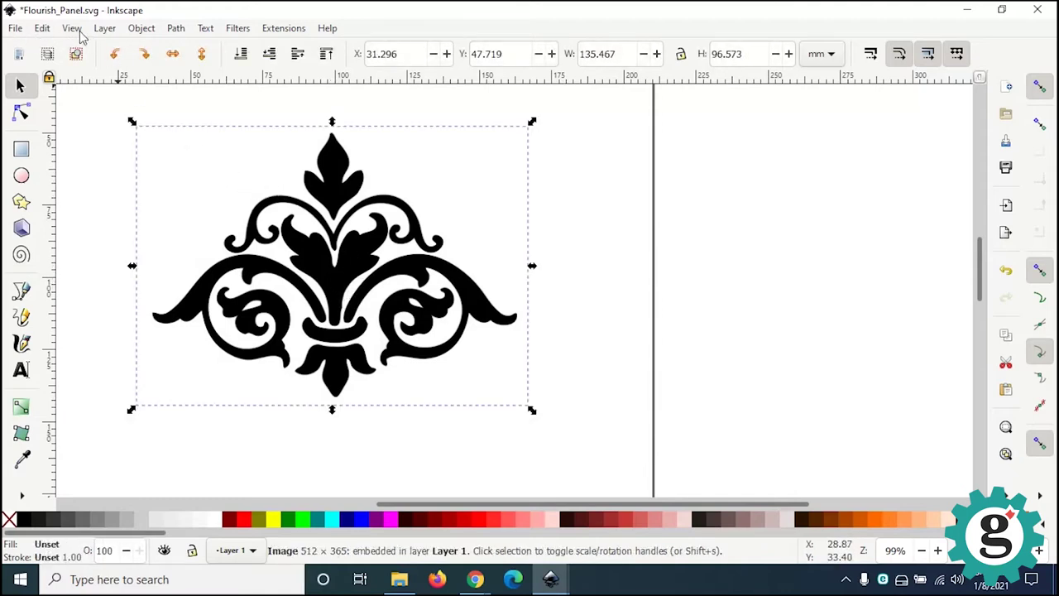
Step: Open Trace Bitmap for the flourish and review its pixel art and help options
{"action": "left_click", "coordinate": [176, 28]}
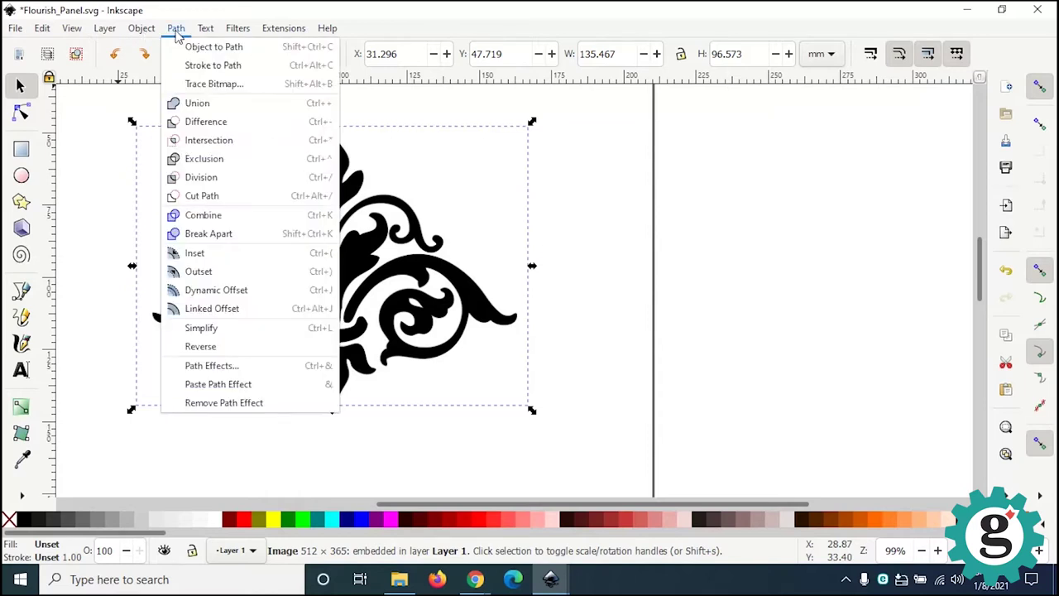
{"action": "left_click", "coordinate": [197, 88]}
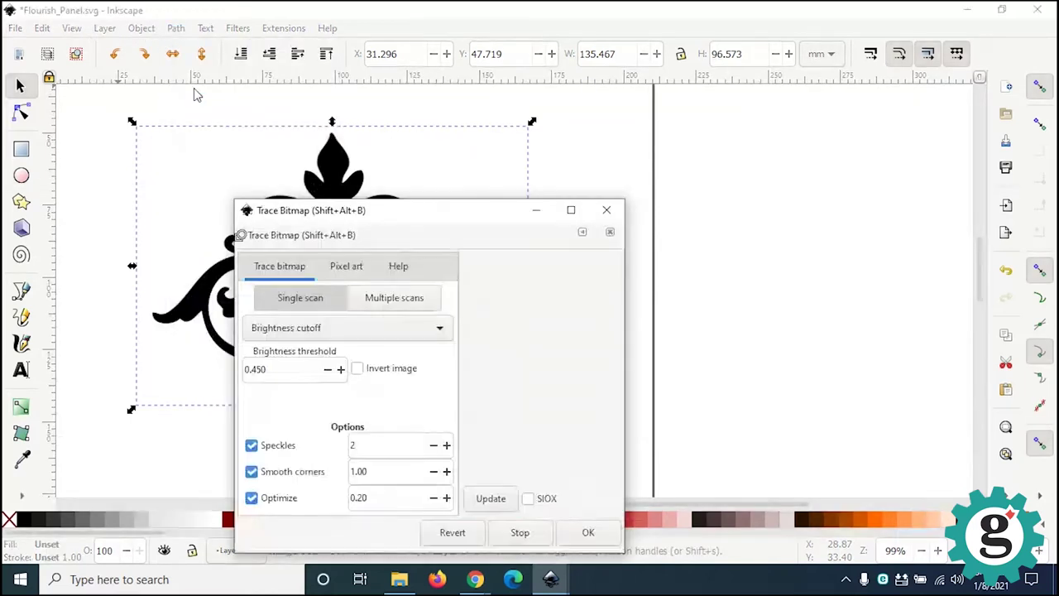
{"action": "mouse_move", "coordinate": [408, 220]}
{"action": "left_mouse_down"}
{"action": "mouse_move", "coordinate": [740, 125]}
{"action": "mouse_move", "coordinate": [727, 127]}
{"action": "left_mouse_up"}
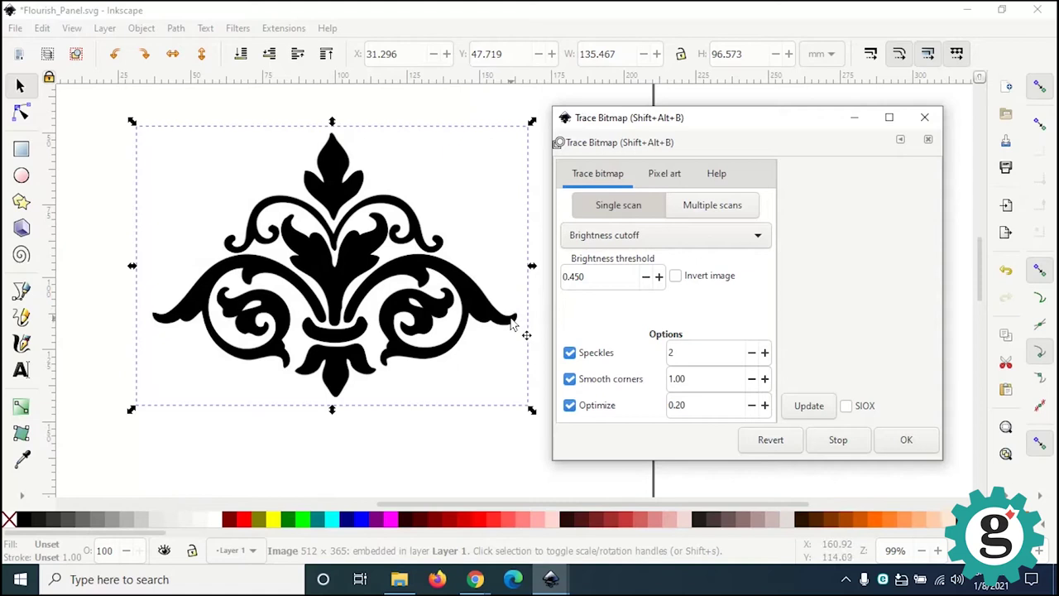
{"action": "left_click", "coordinate": [665, 174]}
{"action": "left_click", "coordinate": [717, 176]}
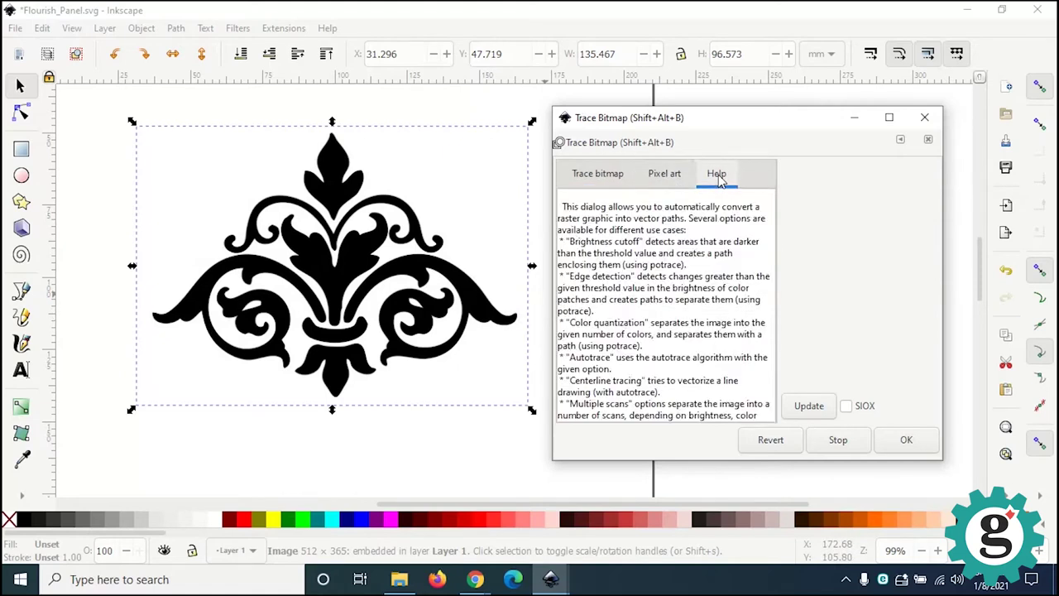
{"action": "left_click", "coordinate": [591, 182]}
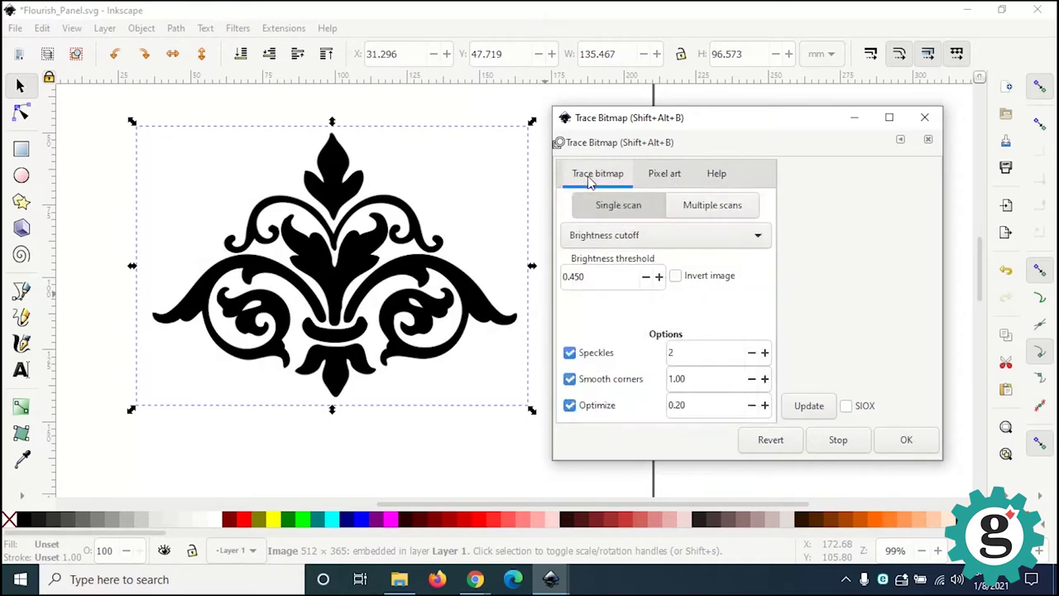
Step: Raise the Brightness cutoff threshold toward 0.750 and preview the trace
{"action": "left_click", "coordinate": [659, 278]}
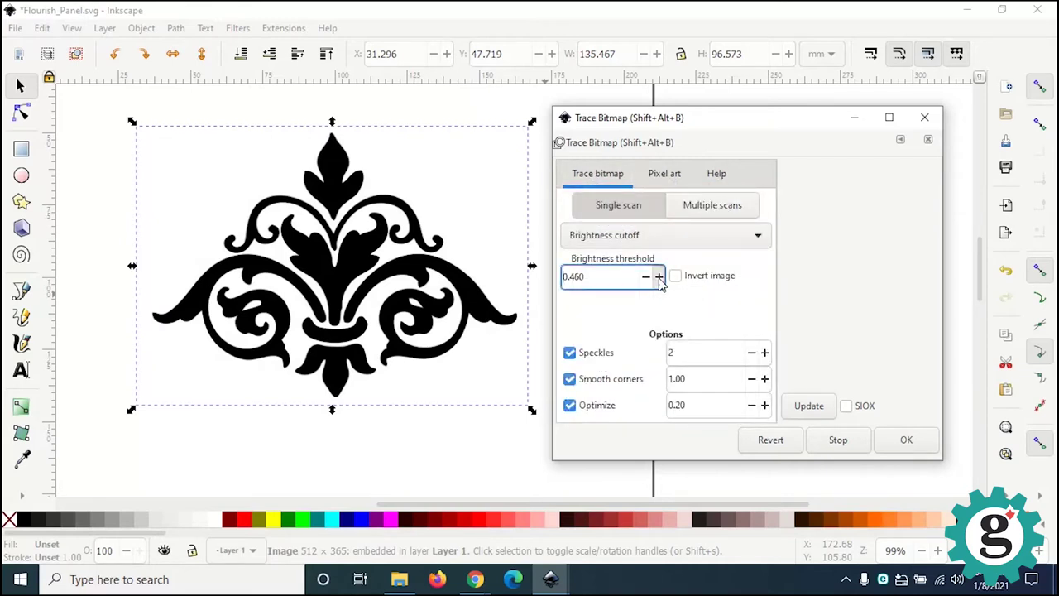
{"action": "left_click", "coordinate": [658, 276]}
{"action": "left_click", "coordinate": [658, 276]}
{"action": "left_click", "coordinate": [658, 276]}
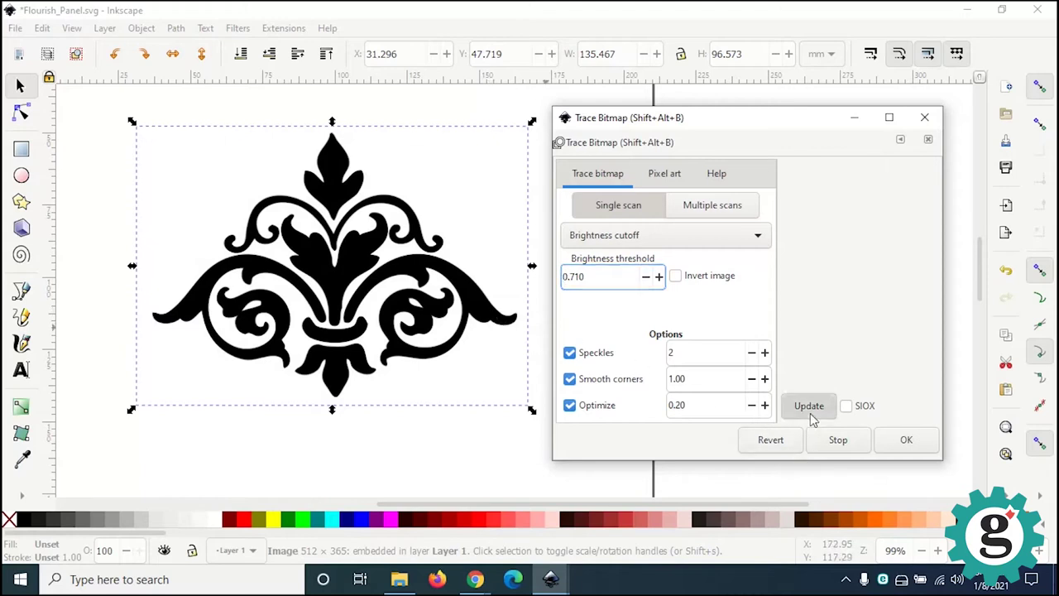
{"action": "left_click", "coordinate": [808, 407]}
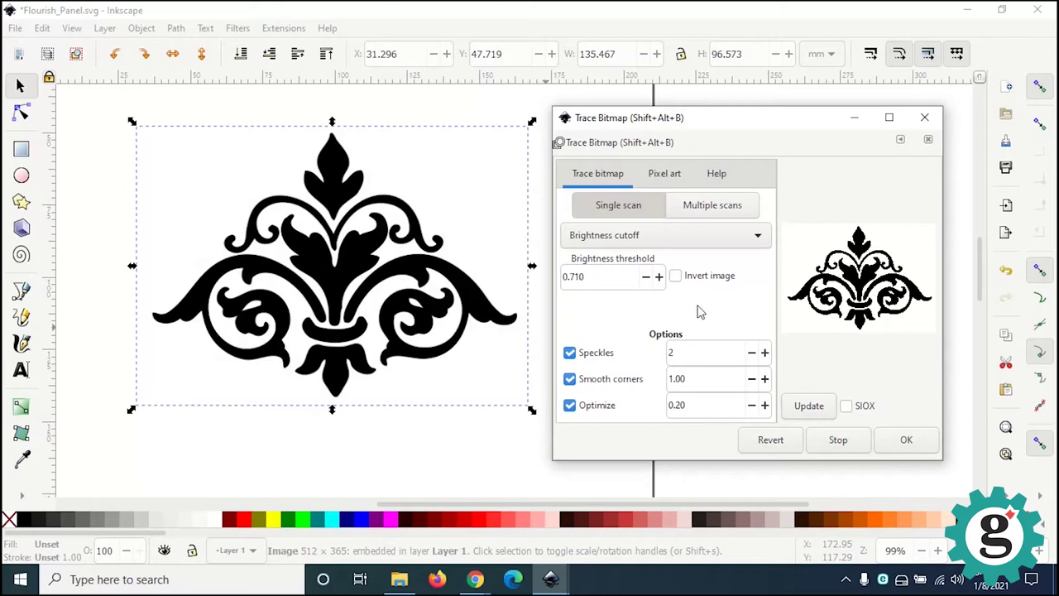
{"action": "left_click", "coordinate": [658, 277]}
{"action": "left_click", "coordinate": [659, 278]}
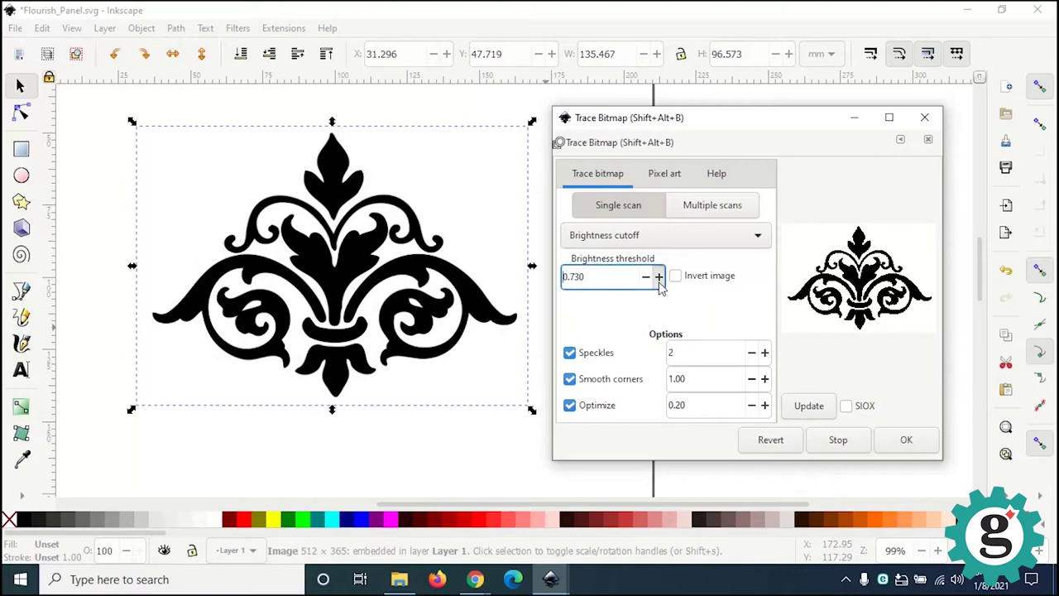
{"action": "left_click", "coordinate": [659, 277]}
{"action": "left_click", "coordinate": [658, 277]}
{"action": "left_click", "coordinate": [658, 277]}
{"action": "left_click", "coordinate": [659, 277]}
{"action": "left_click", "coordinate": [659, 277]}
{"action": "left_click", "coordinate": [659, 277]}
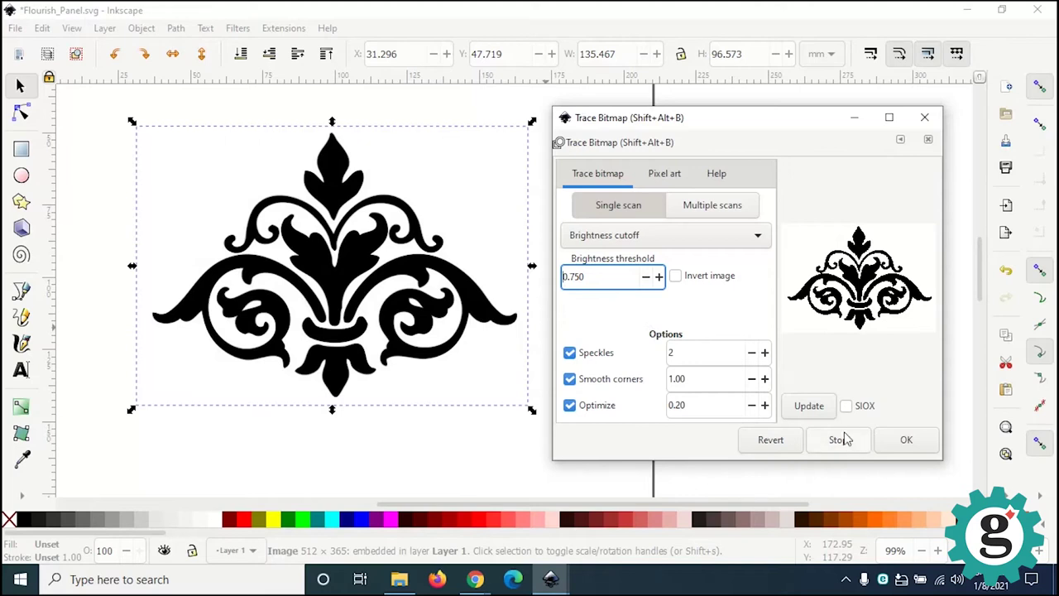
Step: Run the trace at threshold 0.750 and close the Trace Bitmap panel
{"action": "left_click", "coordinate": [912, 445]}
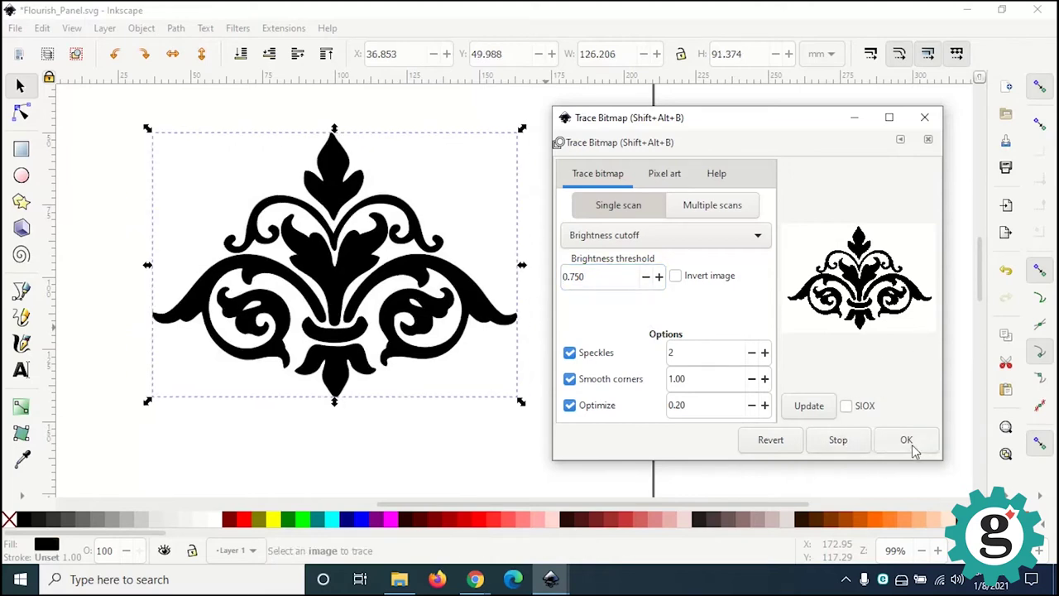
{"action": "left_click", "coordinate": [924, 118]}
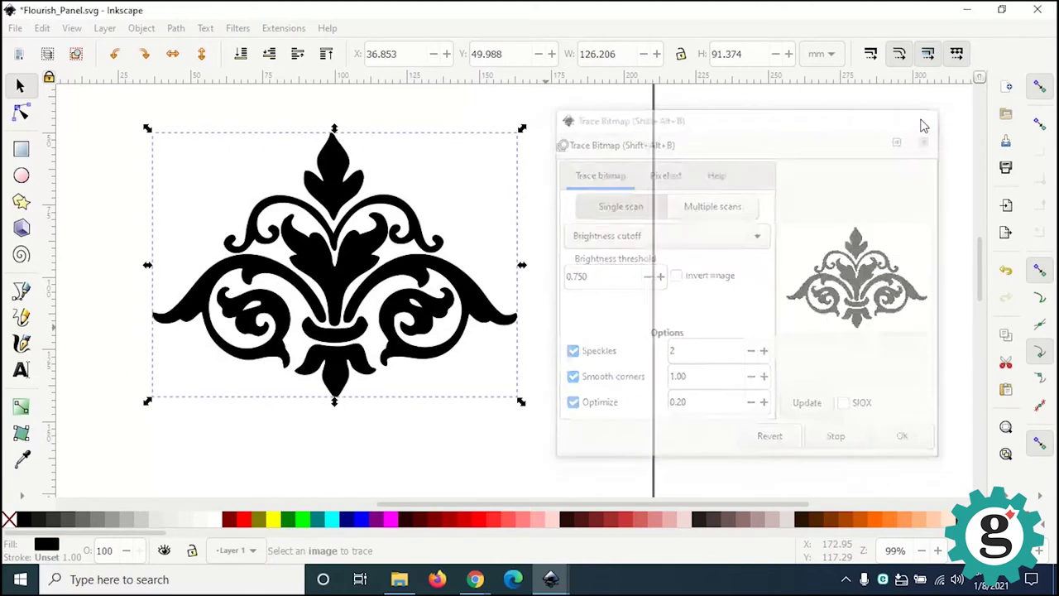
{"action": "key", "text": "minus"}
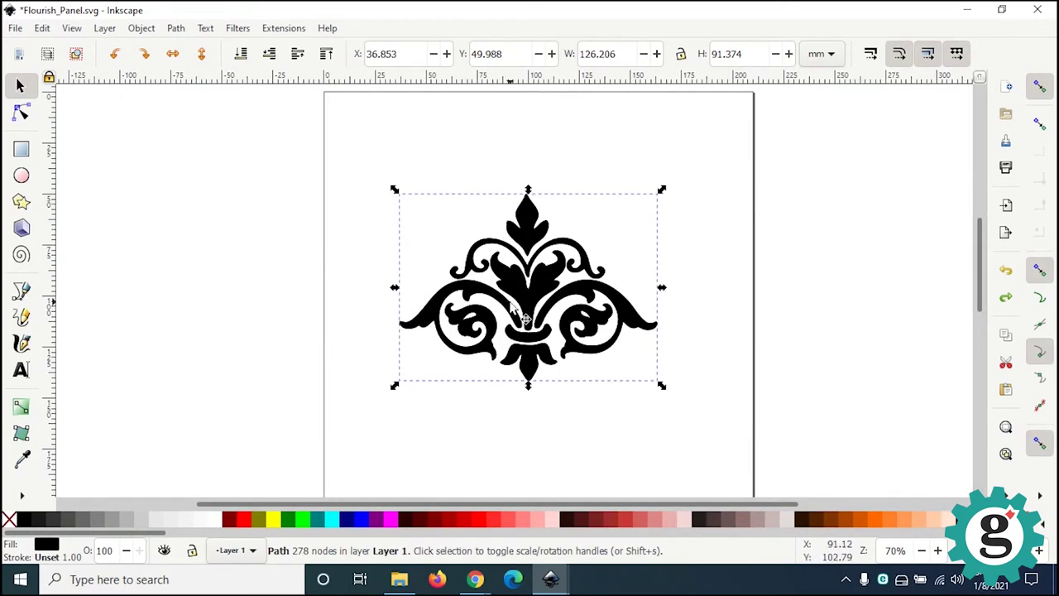
{"action": "scroll", "coordinate": [539, 339], "scroll_direction": "up", "scroll_amount": 2}
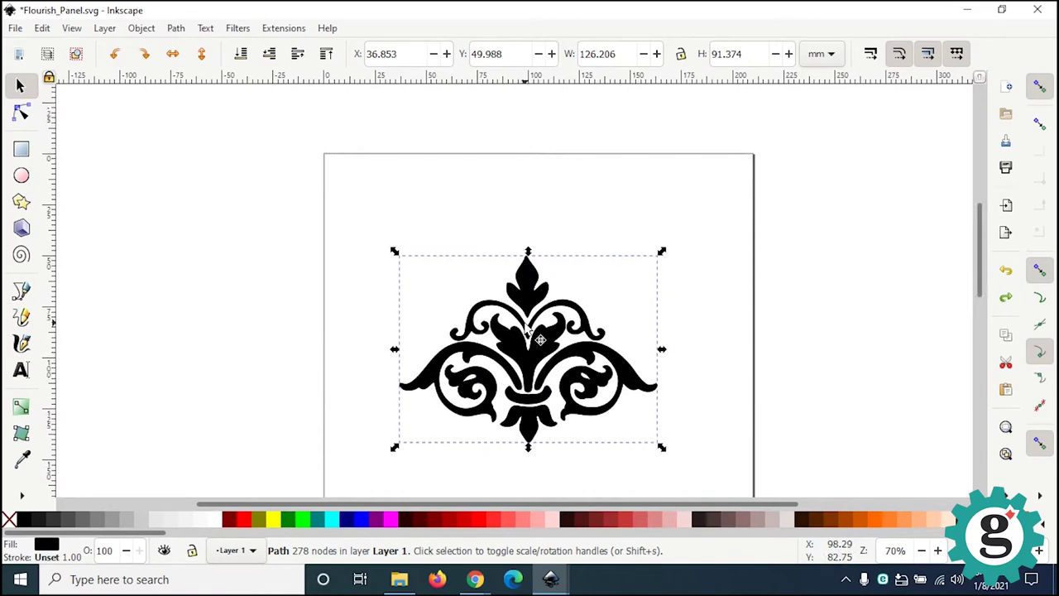
{"action": "scroll", "coordinate": [539, 340], "scroll_direction": "up", "scroll_amount": 1, "text": "ctrl"}
Step: Move the original flourish bitmap horizontally off the page to the left
{"action": "key", "text": "ctrl+d"}
{"action": "left_click_drag", "start_coordinate": [688, 348], "coordinate": [463, 373]}
{"action": "scroll", "coordinate": [439, 338], "scroll_direction": "up", "scroll_amount": 2}
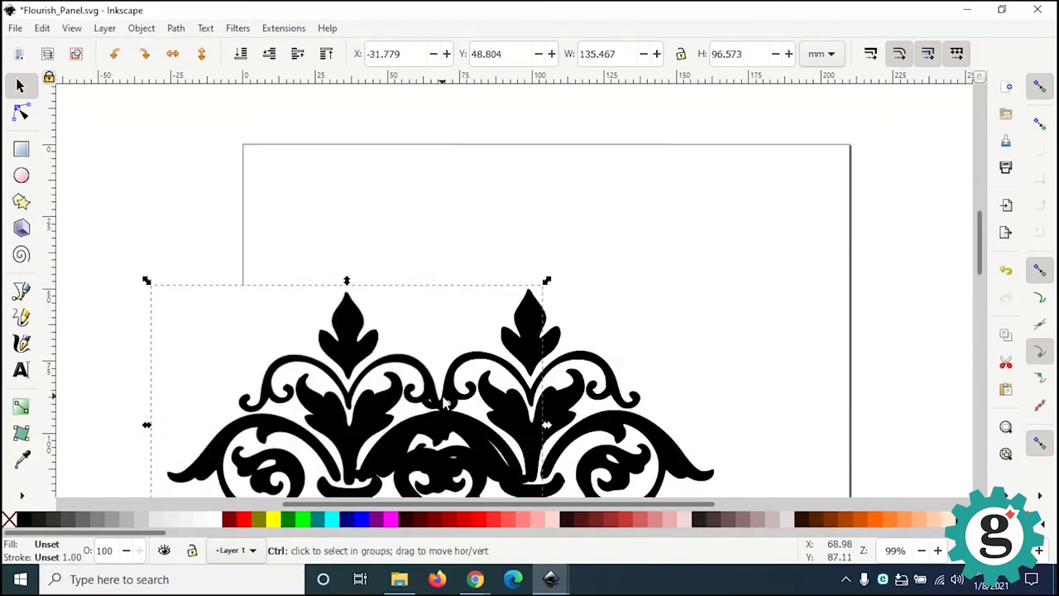
{"action": "scroll", "coordinate": [447, 404], "scroll_direction": "up", "scroll_amount": 4, "text": "ctrl"}
{"action": "left_click_drag", "start_coordinate": [449, 406], "coordinate": [423, 360]}
{"action": "scroll", "coordinate": [447, 375], "scroll_direction": "up", "scroll_amount": 4, "text": "ctrl"}
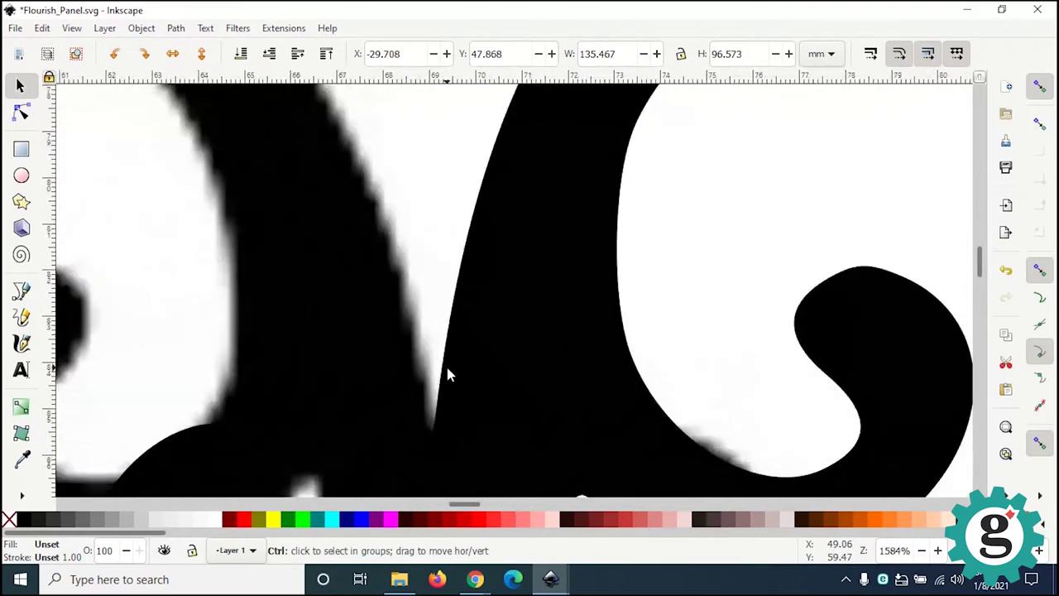
{"action": "scroll", "coordinate": [447, 375], "scroll_direction": "down", "scroll_amount": 1, "text": "ctrl"}
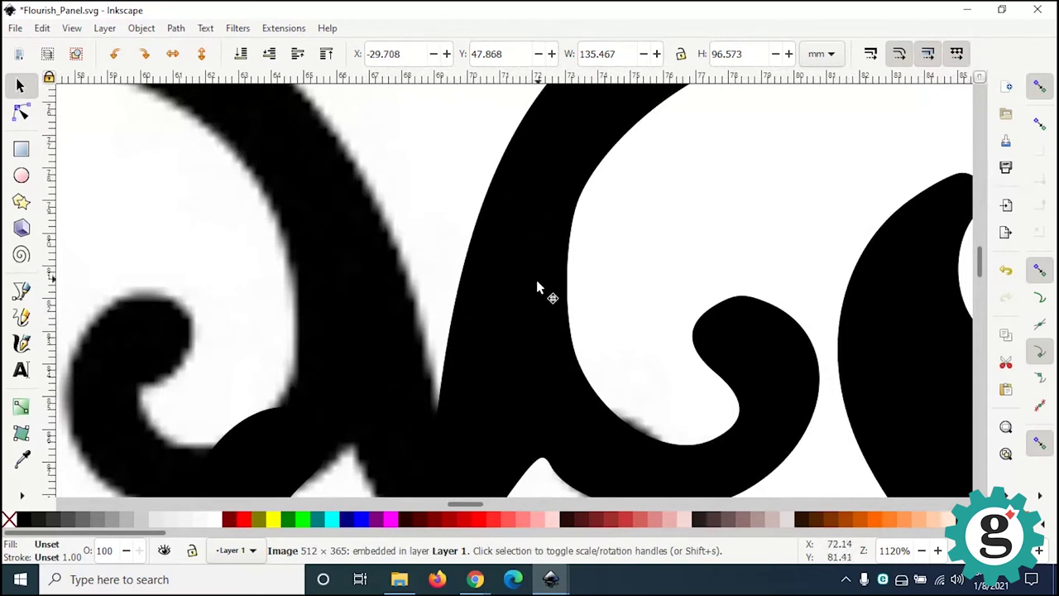
{"action": "scroll", "coordinate": [536, 290], "scroll_direction": "down", "scroll_amount": 1, "text": "ctrl"}
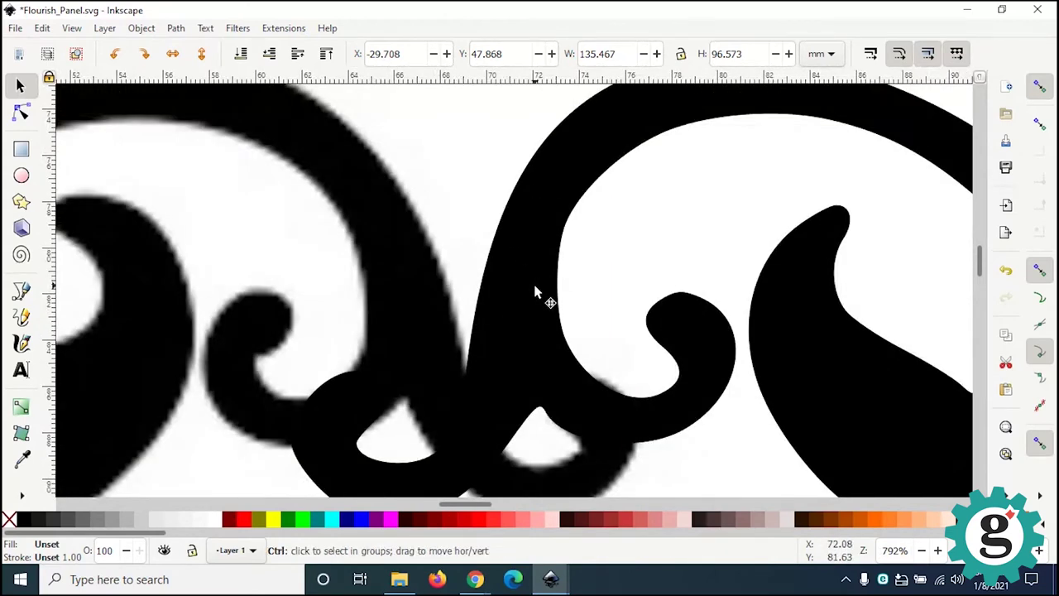
{"action": "scroll", "coordinate": [535, 289], "scroll_direction": "down", "scroll_amount": 3, "text": "ctrl"}
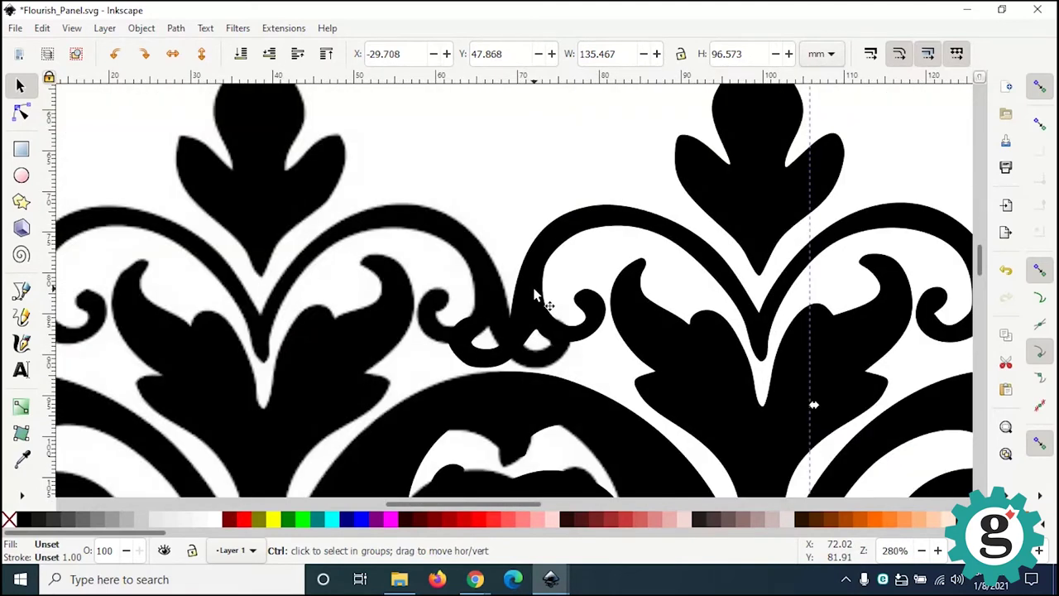
{"action": "scroll", "coordinate": [491, 291], "scroll_direction": "down", "scroll_amount": 1, "text": "ctrl"}
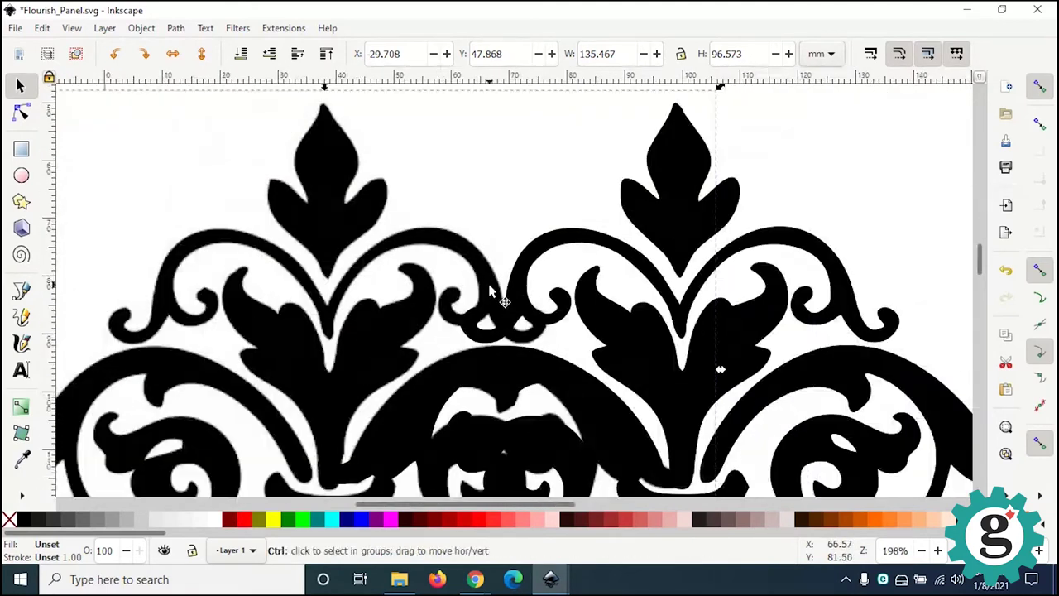
{"action": "scroll", "coordinate": [491, 291], "scroll_direction": "down", "scroll_amount": 1, "text": "ctrl"}
{"action": "scroll", "coordinate": [490, 291], "scroll_direction": "down", "scroll_amount": 1, "text": "ctrl"}
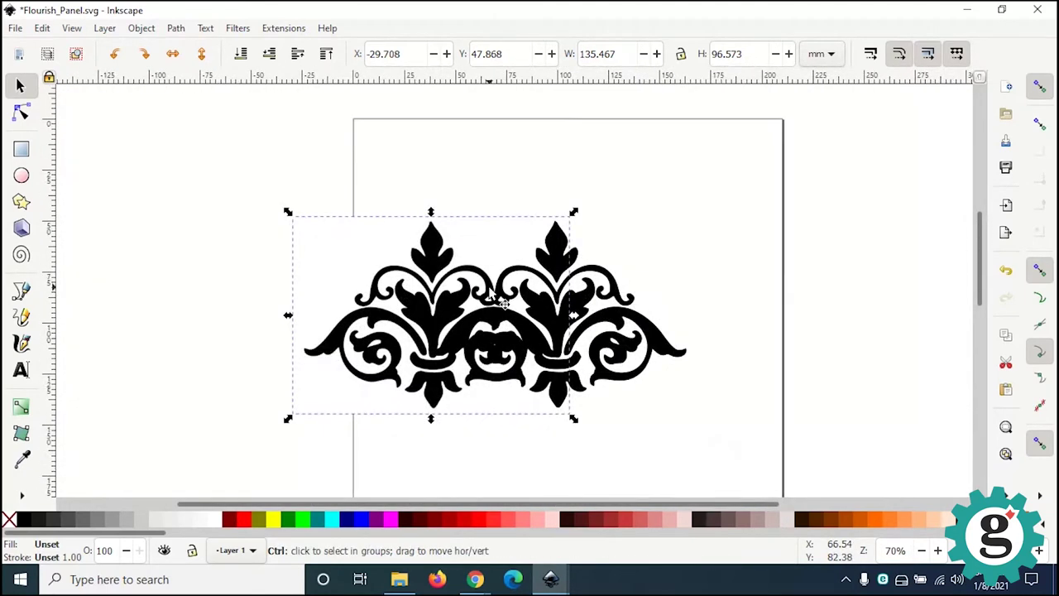
{"action": "left_click_drag", "start_coordinate": [462, 307], "coordinate": [171, 292]}
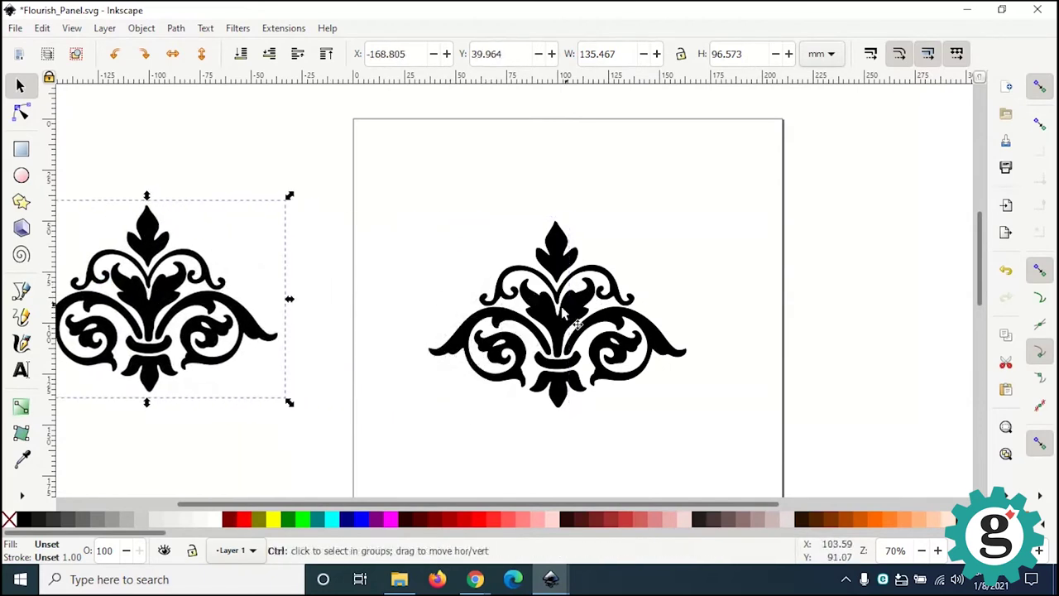
{"action": "scroll", "coordinate": [551, 311], "scroll_direction": "up", "scroll_amount": 2, "text": "ctrl"}
{"action": "scroll", "coordinate": [552, 309], "scroll_direction": "up", "scroll_amount": 2, "text": "ctrl"}
{"action": "scroll", "coordinate": [553, 316], "scroll_direction": "down", "scroll_amount": 1, "text": "ctrl"}
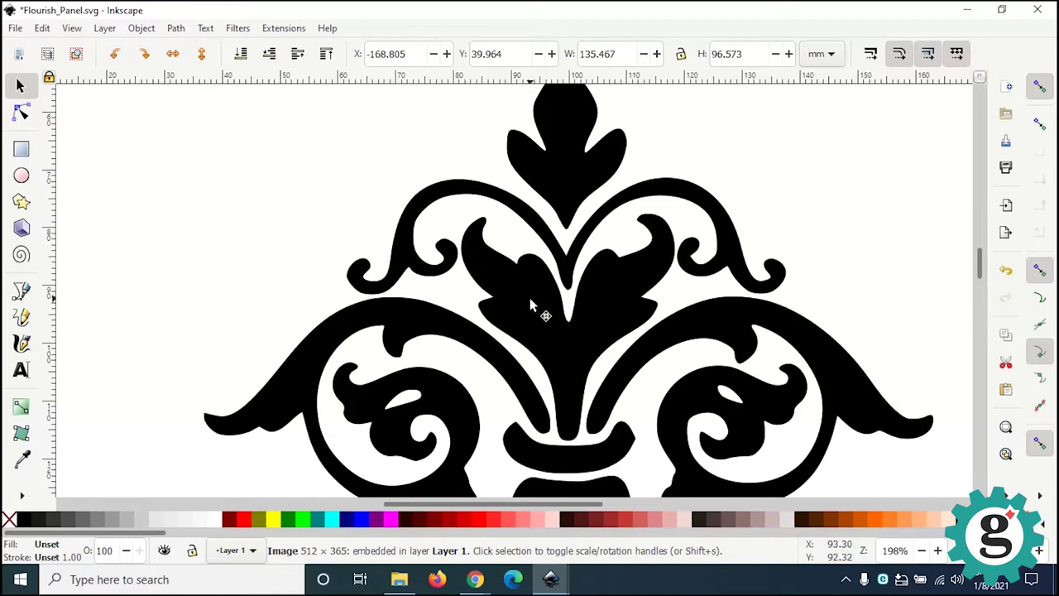
Step: Show the traced flourish path's nodes with the Node tool
{"action": "left_click", "coordinate": [533, 309]}
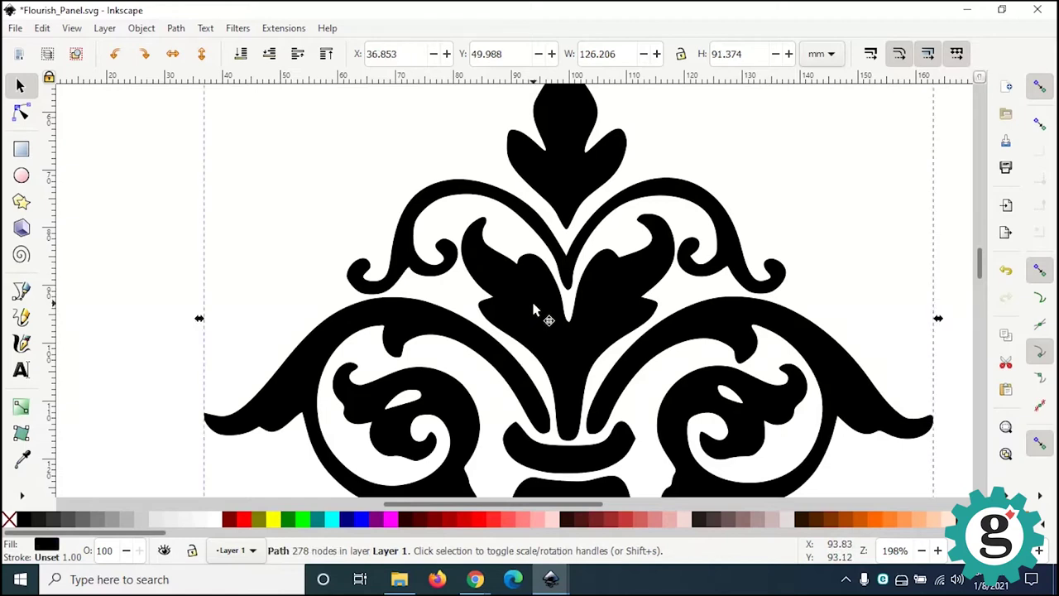
{"action": "left_click", "coordinate": [21, 114]}
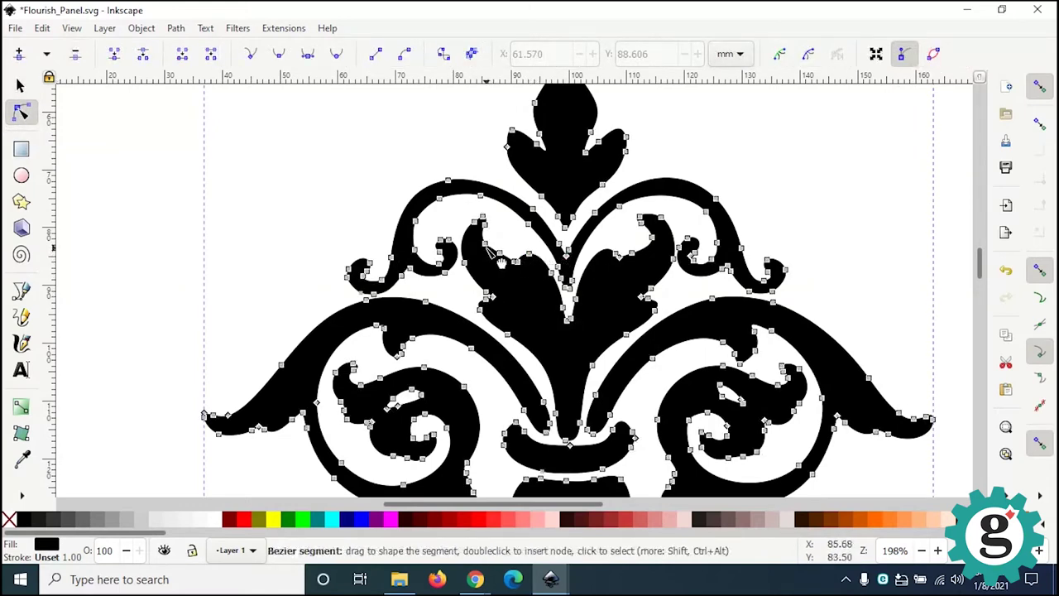
{"action": "scroll", "coordinate": [509, 304], "scroll_direction": "up", "scroll_amount": 2}
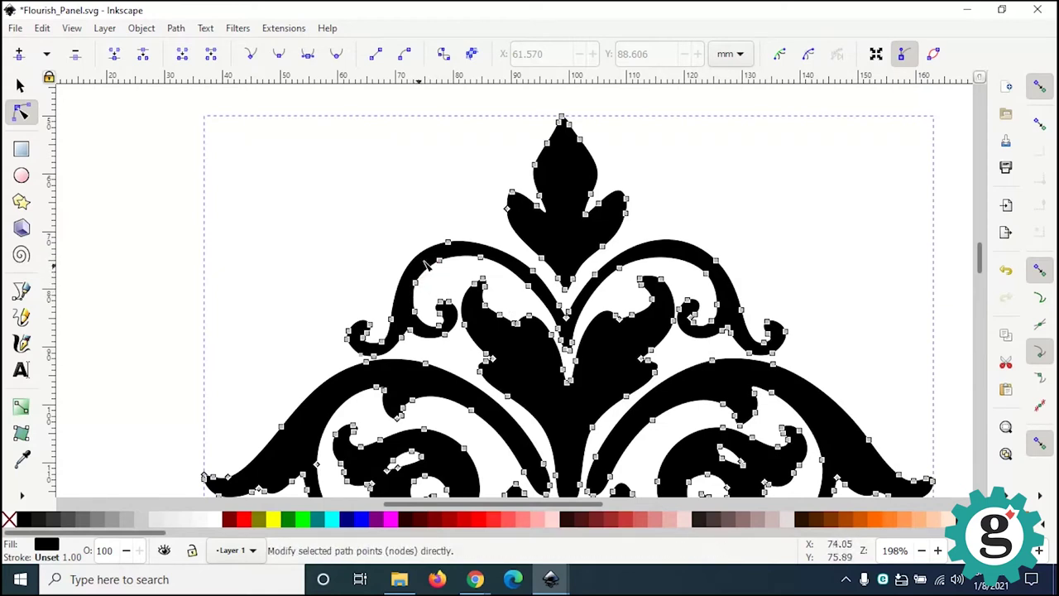
{"action": "scroll", "coordinate": [408, 325], "scroll_direction": "up", "scroll_amount": 2}
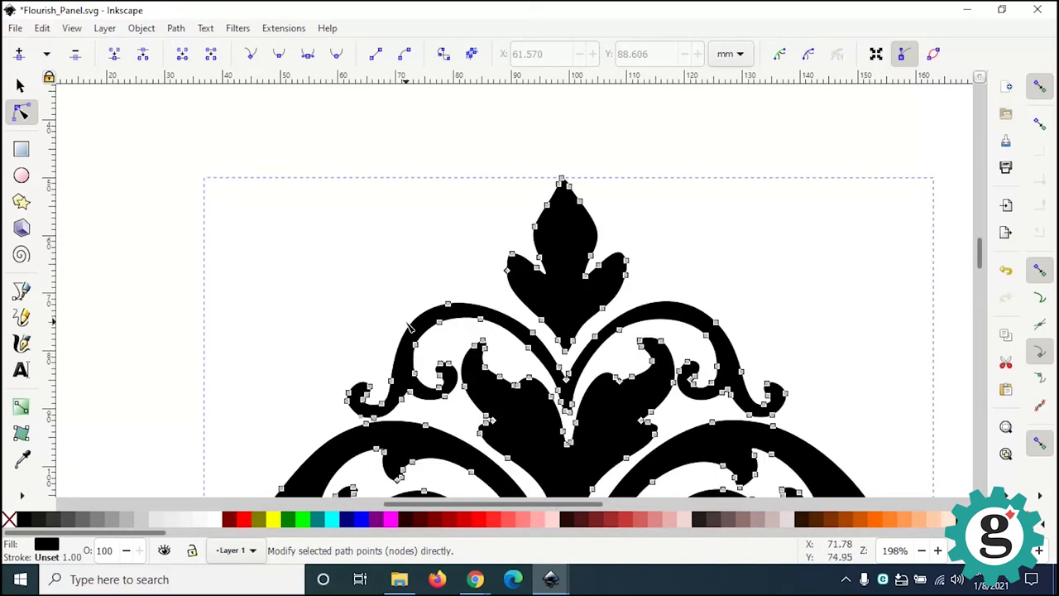
{"action": "scroll", "coordinate": [408, 325], "scroll_direction": "down", "scroll_amount": 2, "text": "ctrl"}
{"action": "scroll", "coordinate": [408, 348], "scroll_direction": "up", "scroll_amount": 6, "text": "ctrl"}
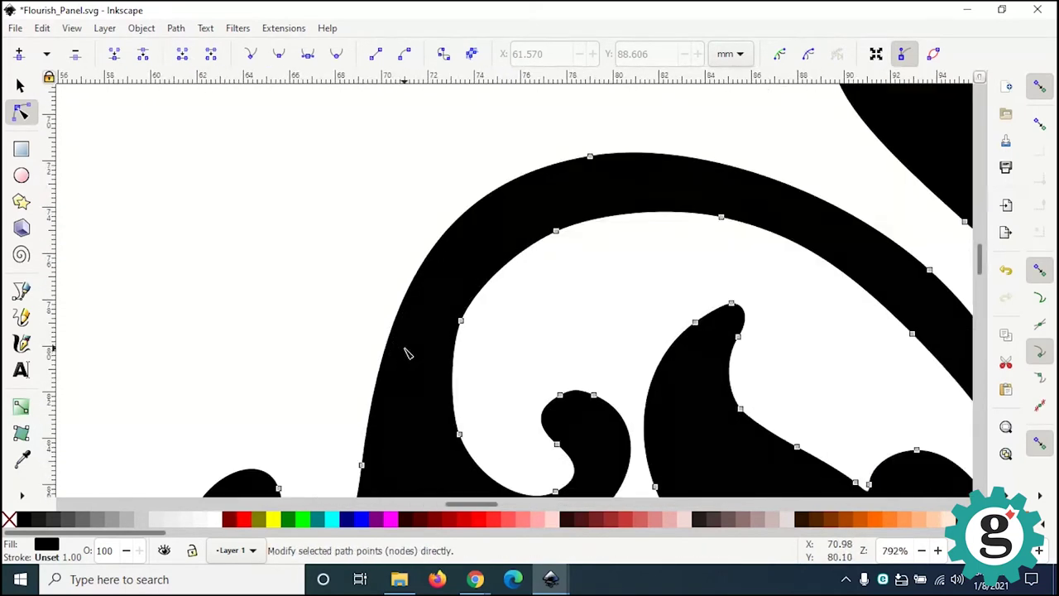
{"action": "scroll", "coordinate": [408, 353], "scroll_direction": "down", "scroll_amount": 2, "text": "ctrl"}
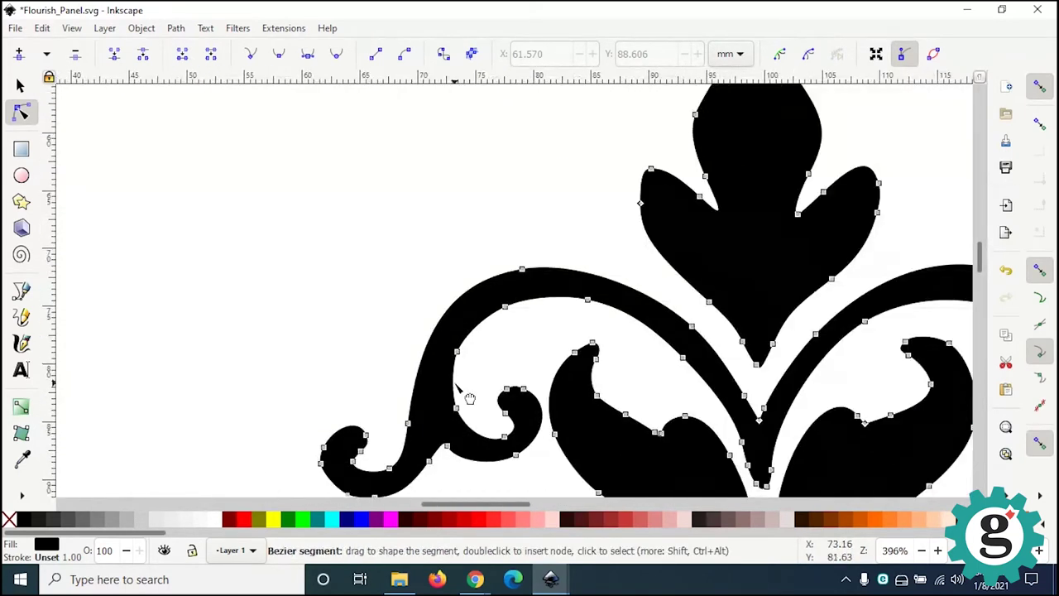
{"action": "scroll", "coordinate": [469, 398], "scroll_direction": "down", "scroll_amount": 2, "text": "ctrl+shift"}
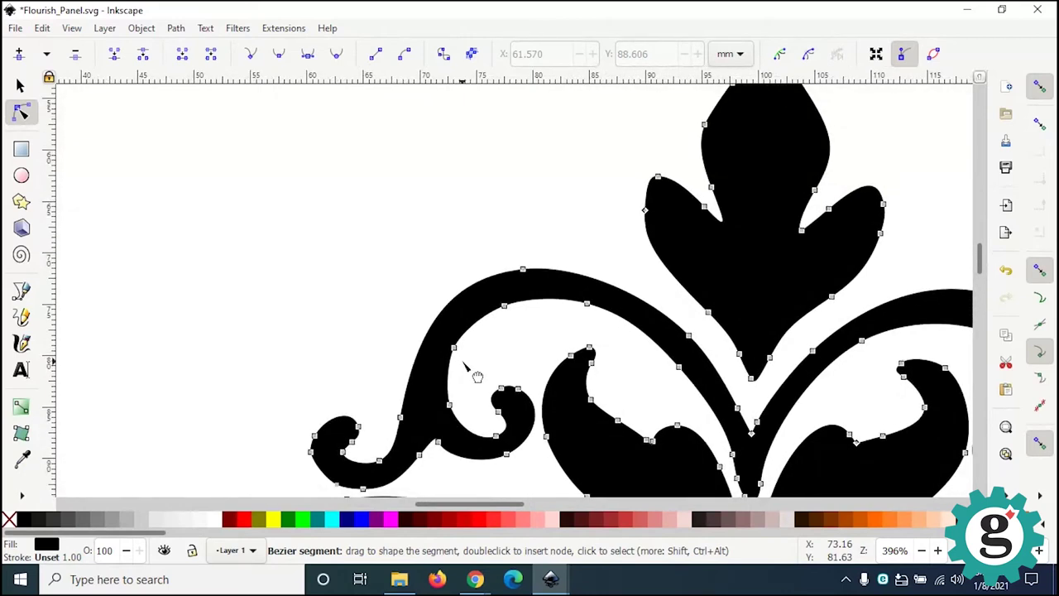
{"action": "scroll", "coordinate": [465, 366], "scroll_direction": "up", "scroll_amount": 2, "text": "ctrl+shift"}
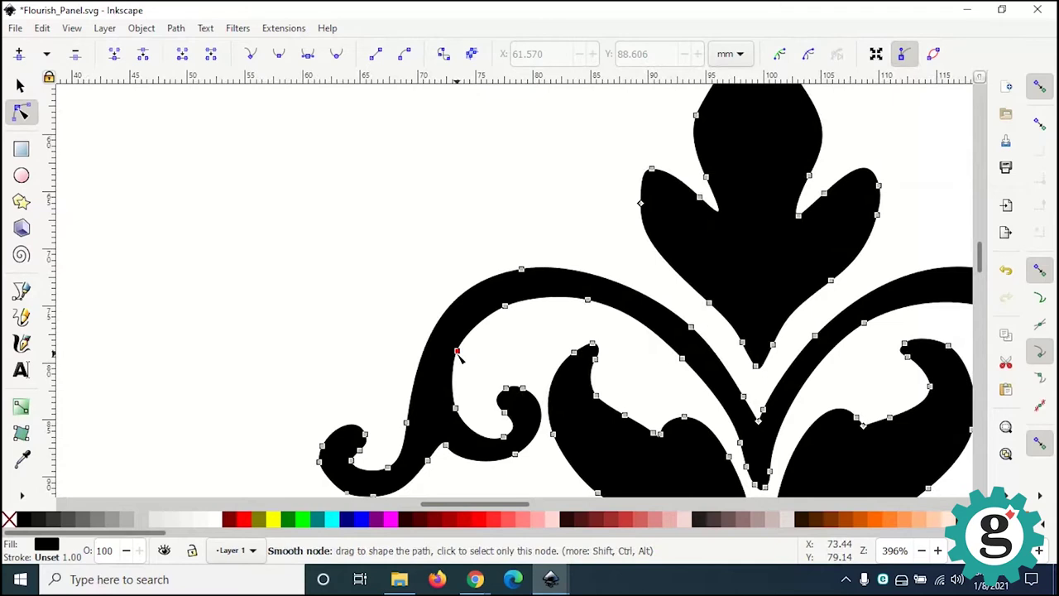
Step: Drag a node's Bézier handles to smooth the upper-left arc's inner curve
{"action": "left_click", "coordinate": [457, 353]}
{"action": "scroll", "coordinate": [484, 368], "scroll_direction": "up", "scroll_amount": 1}
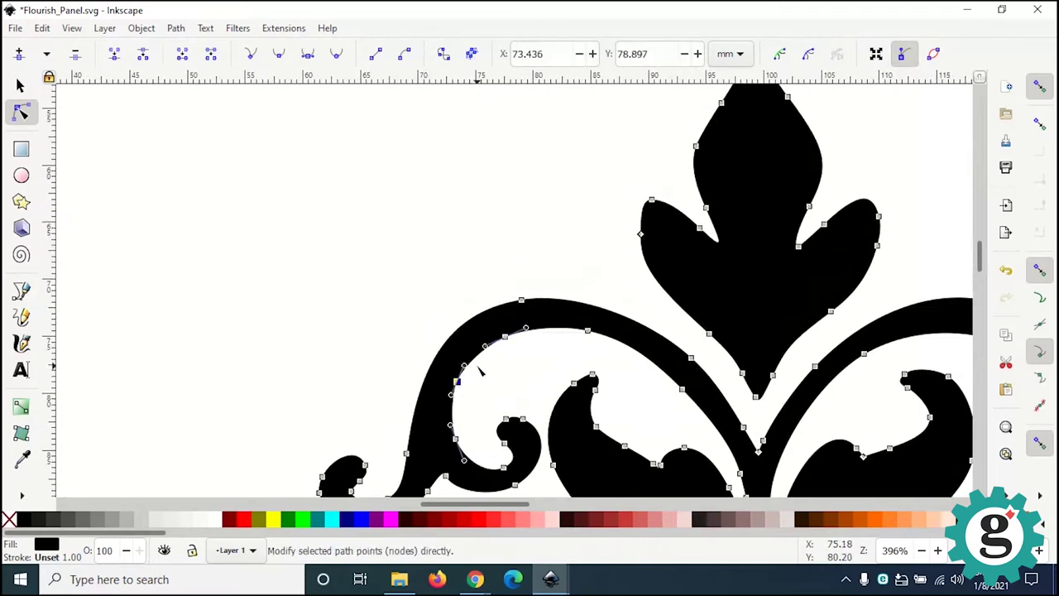
{"action": "scroll", "coordinate": [478, 384], "scroll_direction": "up", "scroll_amount": 3, "text": "ctrl"}
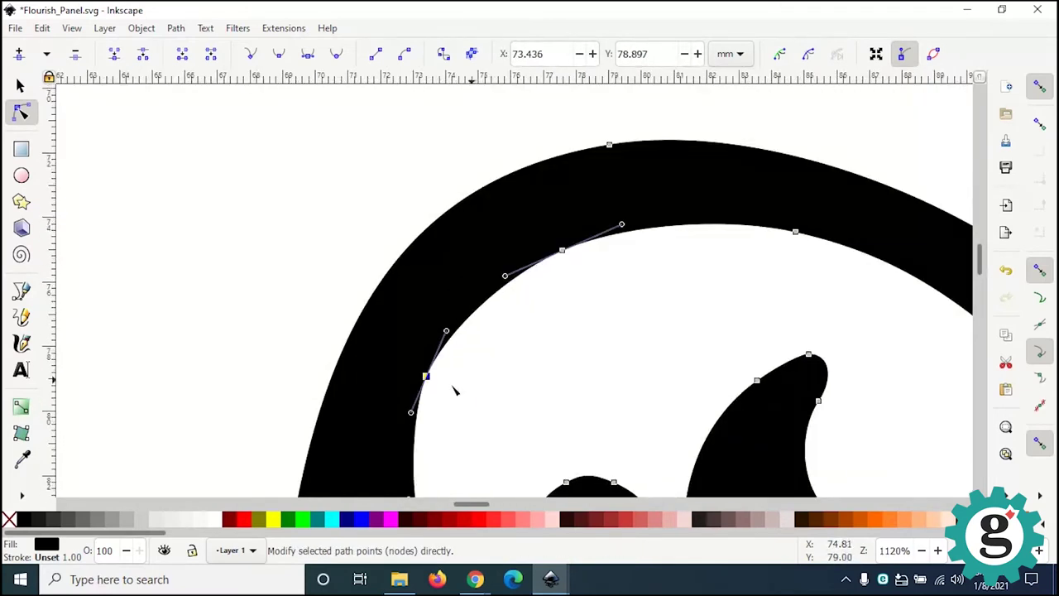
{"action": "scroll", "coordinate": [441, 396], "scroll_direction": "up", "scroll_amount": 1, "text": "ctrl"}
{"action": "left_click_drag", "start_coordinate": [451, 306], "coordinate": [469, 272]}
{"action": "left_click_drag", "start_coordinate": [398, 422], "coordinate": [387, 448]}
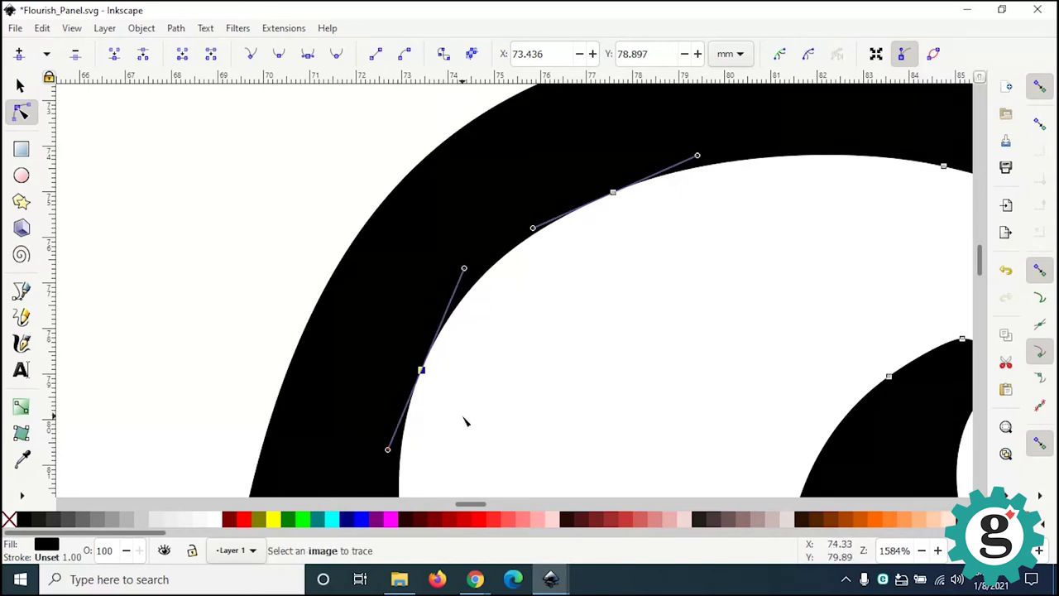
{"action": "scroll", "coordinate": [466, 425], "scroll_direction": "down", "scroll_amount": 1}
{"action": "scroll", "coordinate": [465, 425], "scroll_direction": "up", "scroll_amount": 1}
{"action": "scroll", "coordinate": [464, 426], "scroll_direction": "down", "scroll_amount": 2, "text": "ctrl"}
{"action": "scroll", "coordinate": [464, 430], "scroll_direction": "down", "scroll_amount": 1, "text": "ctrl"}
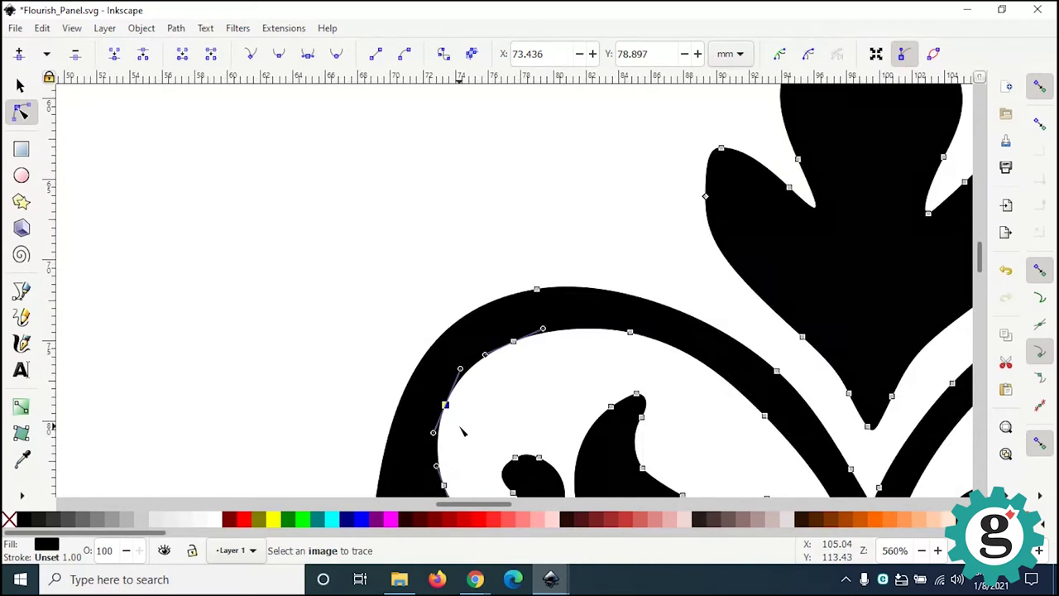
{"action": "scroll", "coordinate": [472, 390], "scroll_direction": "down", "scroll_amount": 3}
{"action": "scroll", "coordinate": [489, 331], "scroll_direction": "left", "scroll_amount": 1, "text": "shift"}
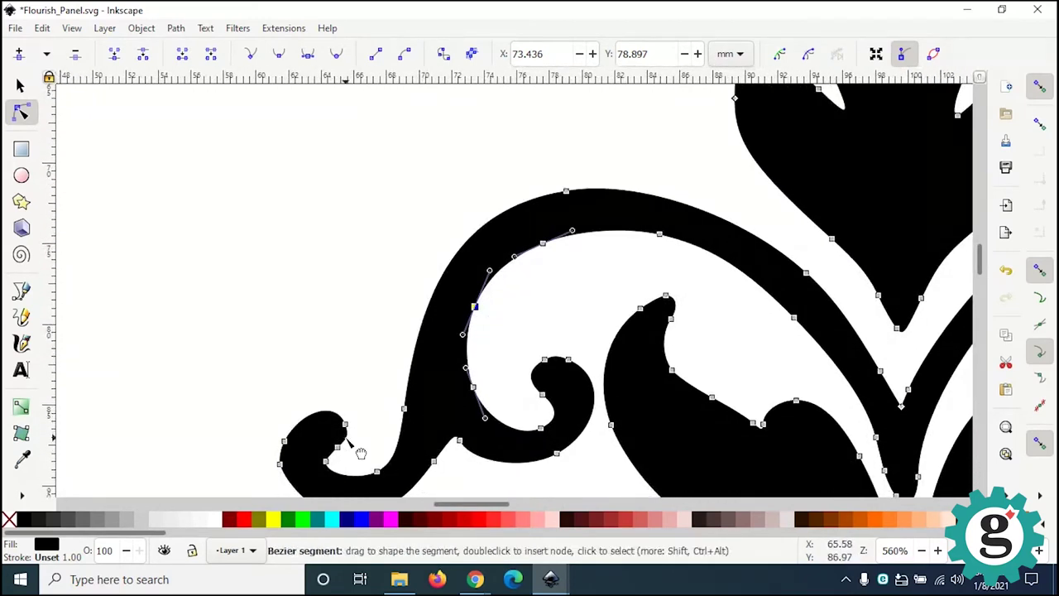
{"action": "scroll", "coordinate": [361, 453], "scroll_direction": "up", "scroll_amount": 1, "text": "ctrl"}
{"action": "scroll", "coordinate": [356, 447], "scroll_direction": "down", "scroll_amount": 3, "text": "ctrl+shift"}
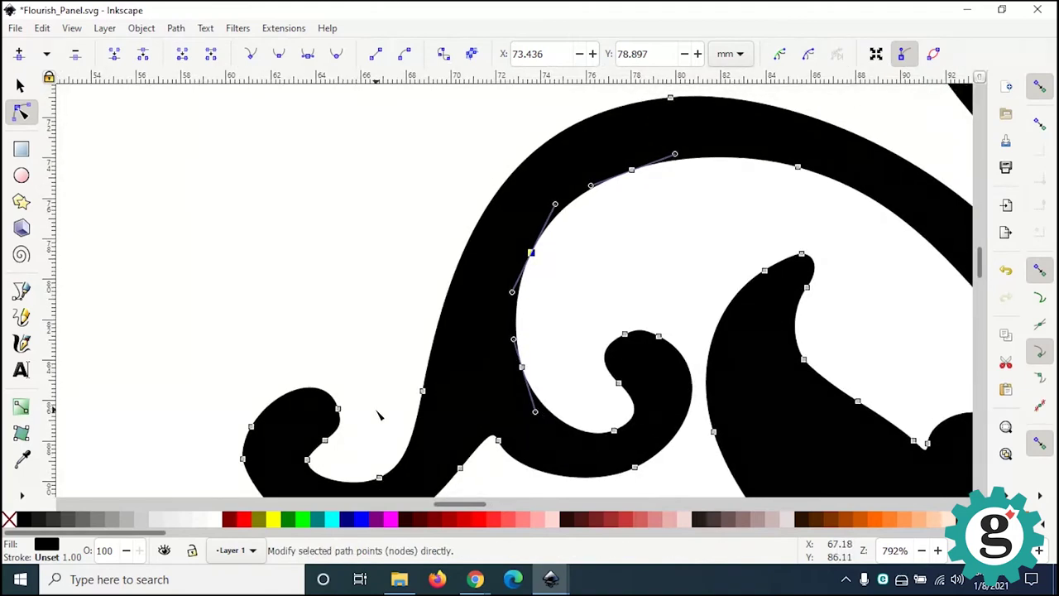
{"action": "scroll", "coordinate": [379, 418], "scroll_direction": "up", "scroll_amount": 4, "text": "ctrl+shift"}
{"action": "scroll", "coordinate": [393, 440], "scroll_direction": "down", "scroll_amount": 3, "text": "ctrl+shift"}
Step: Check a node on the small lower-left curl, then zoom out and clear the selection
{"action": "middle_click_drag", "start_coordinate": [383, 431], "coordinate": [402, 338]}
{"action": "key", "text": "Escape"}
{"action": "left_click", "coordinate": [275, 389]}
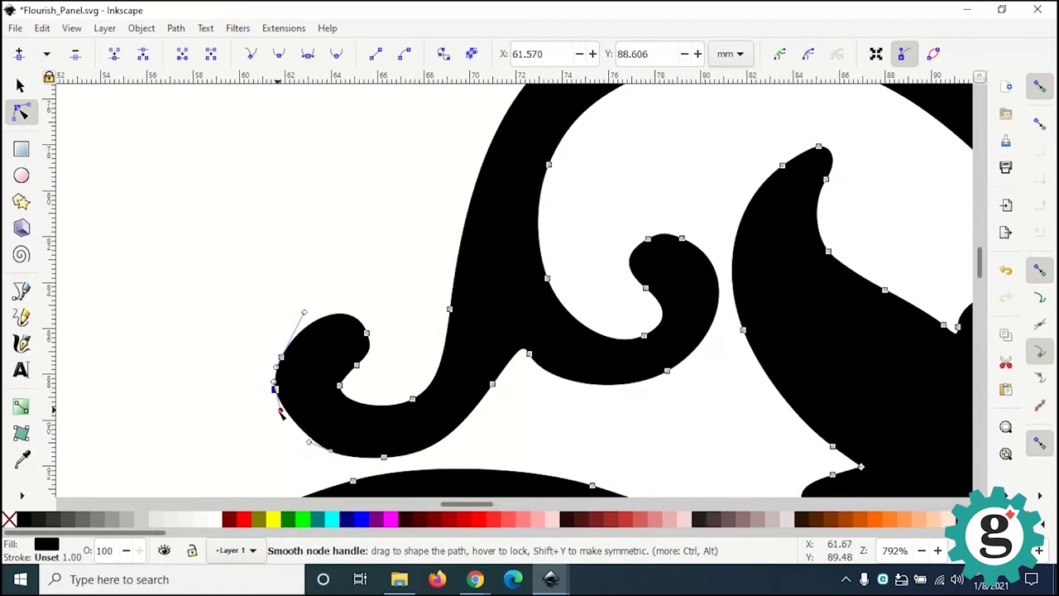
{"action": "key", "text": "Escape"}
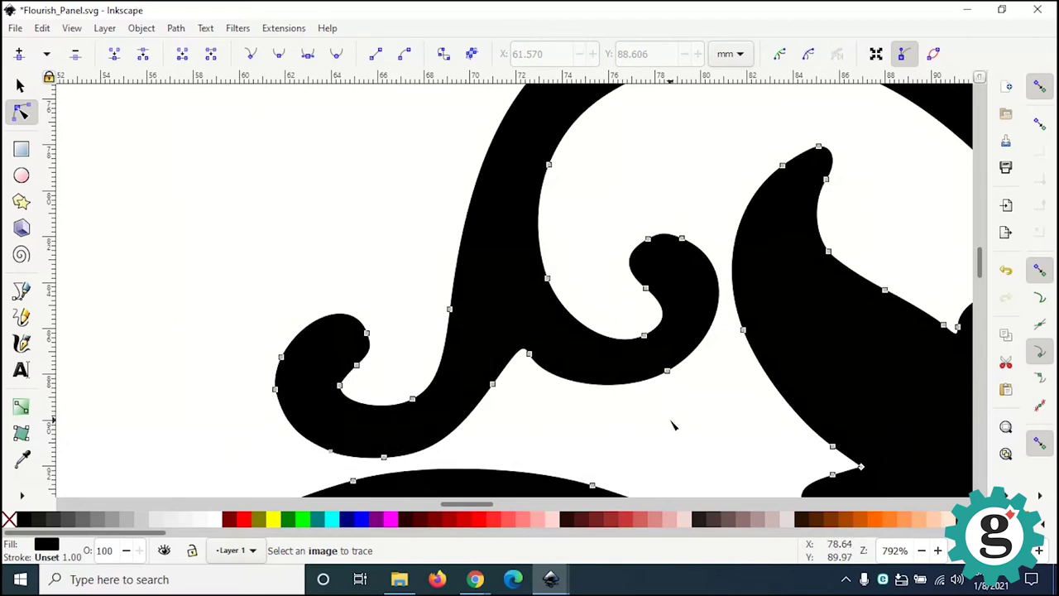
{"action": "key", "text": "minus"}
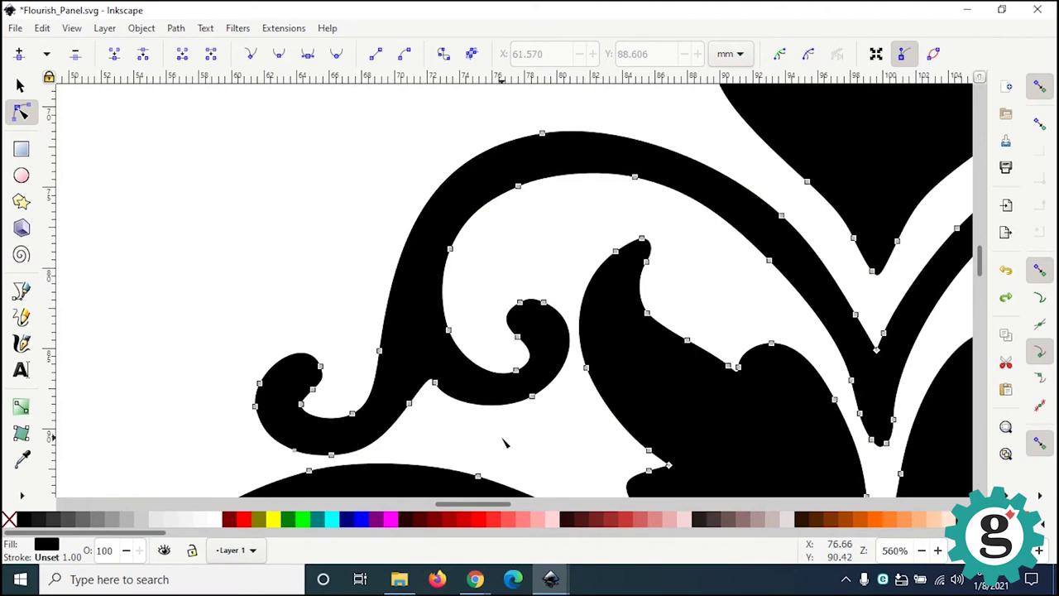
{"action": "key", "text": "Escape"}
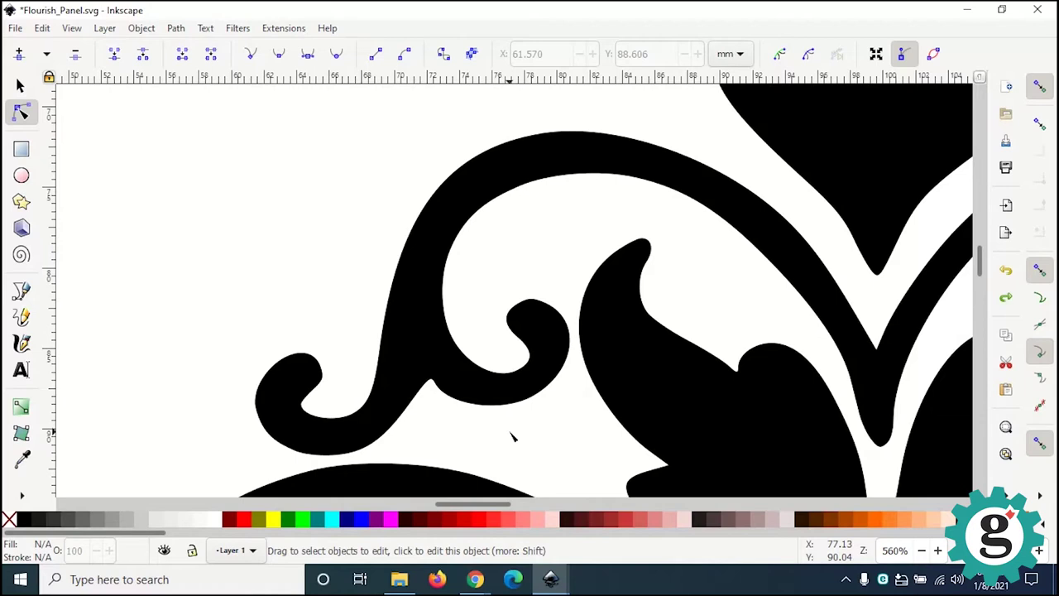
{"action": "scroll", "coordinate": [512, 437], "scroll_direction": "down", "scroll_amount": 3, "text": "ctrl"}
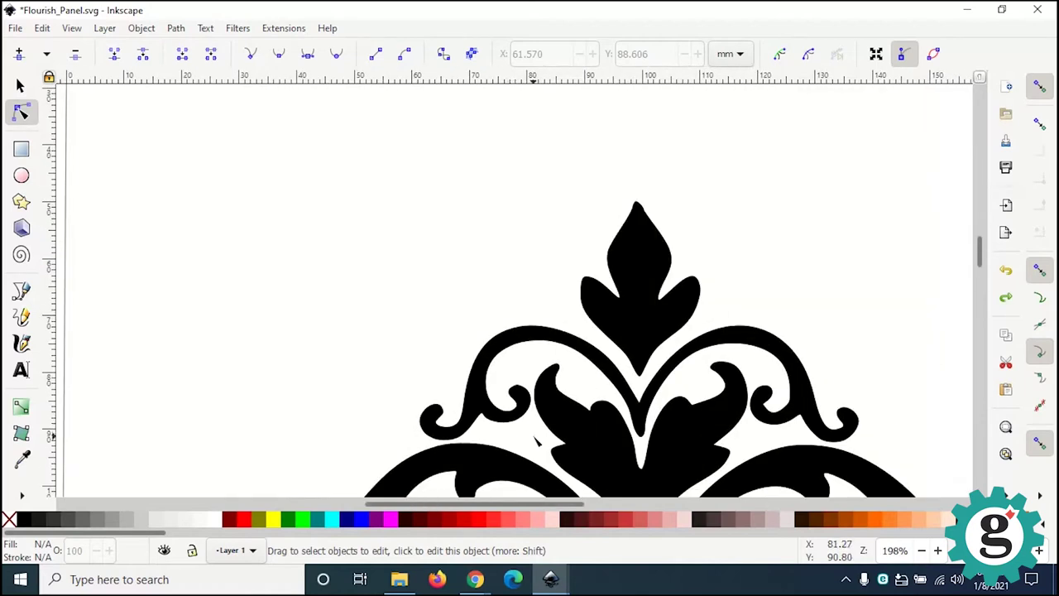
{"action": "scroll", "coordinate": [513, 405], "scroll_direction": "down", "scroll_amount": 7}
{"action": "scroll", "coordinate": [494, 373], "scroll_direction": "right", "scroll_amount": 4}
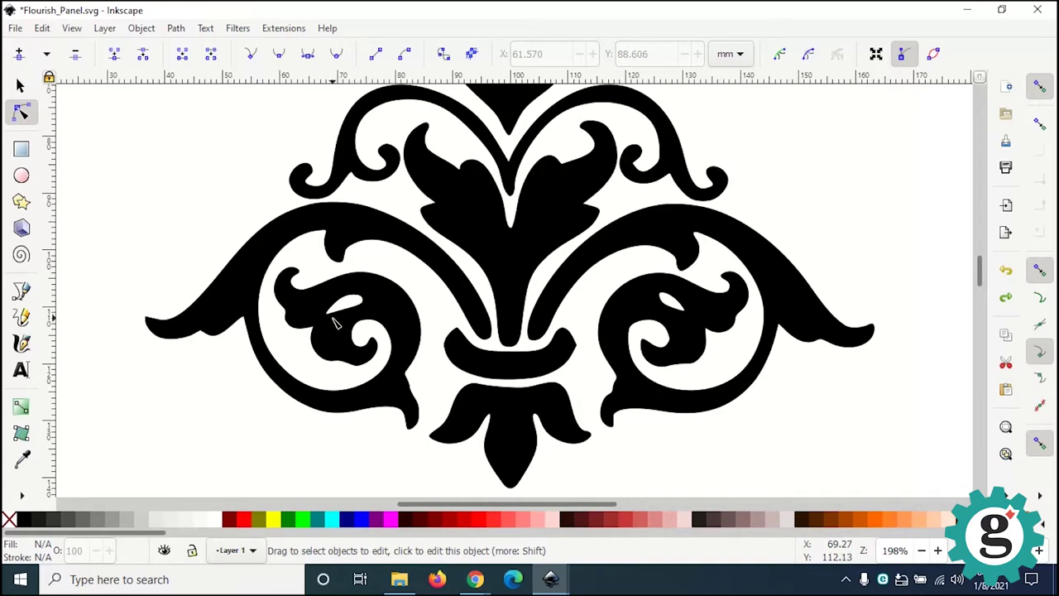
Step: Delete the small eye-shaped hole from the flourish's left scroll
{"action": "scroll", "coordinate": [335, 323], "scroll_direction": "up", "scroll_amount": 3, "text": "ctrl"}
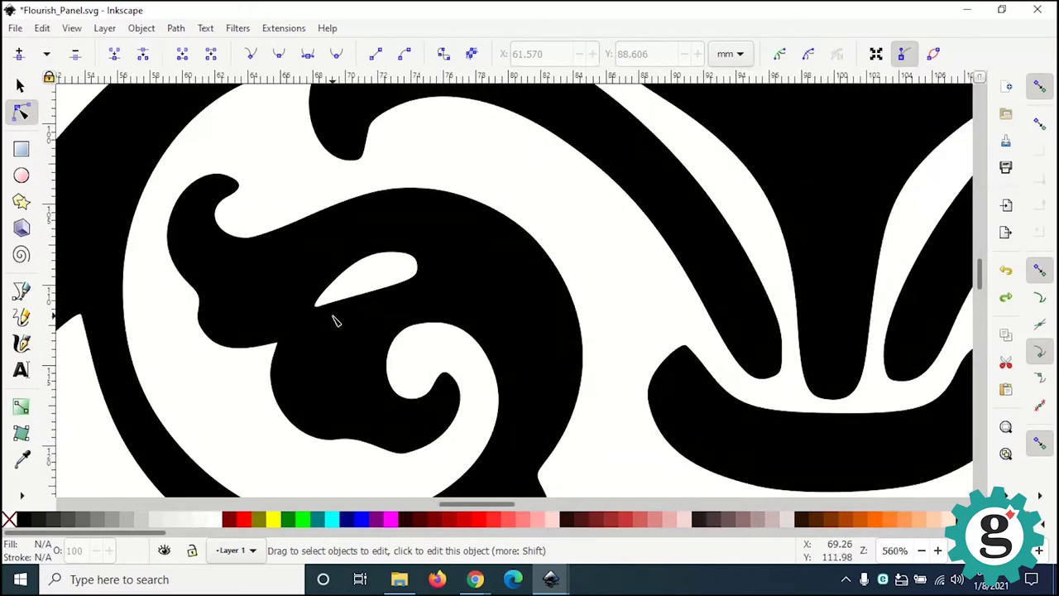
{"action": "left_click", "coordinate": [326, 300]}
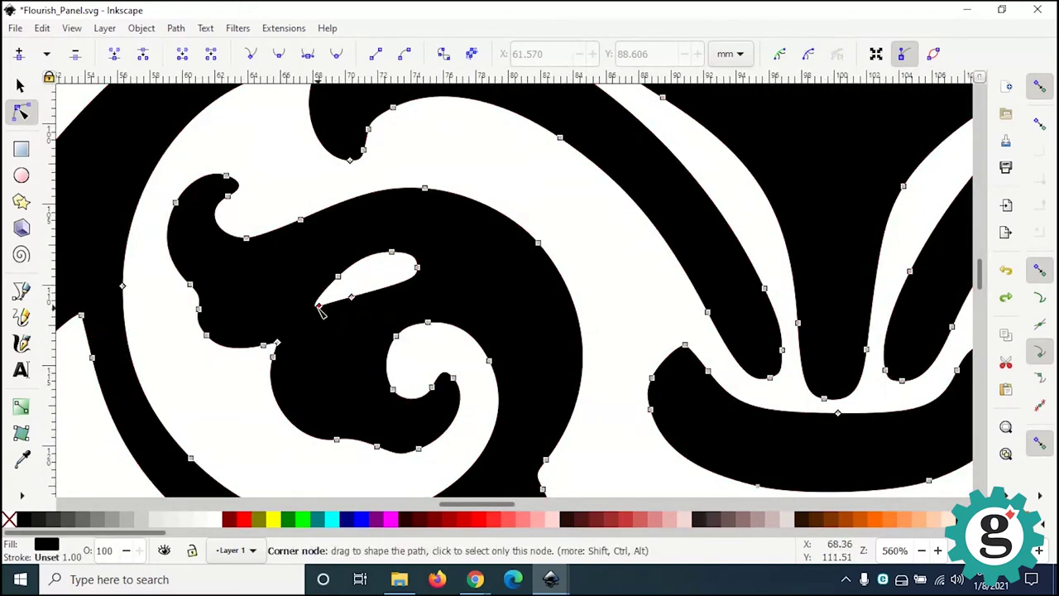
{"action": "left_click", "coordinate": [320, 308]}
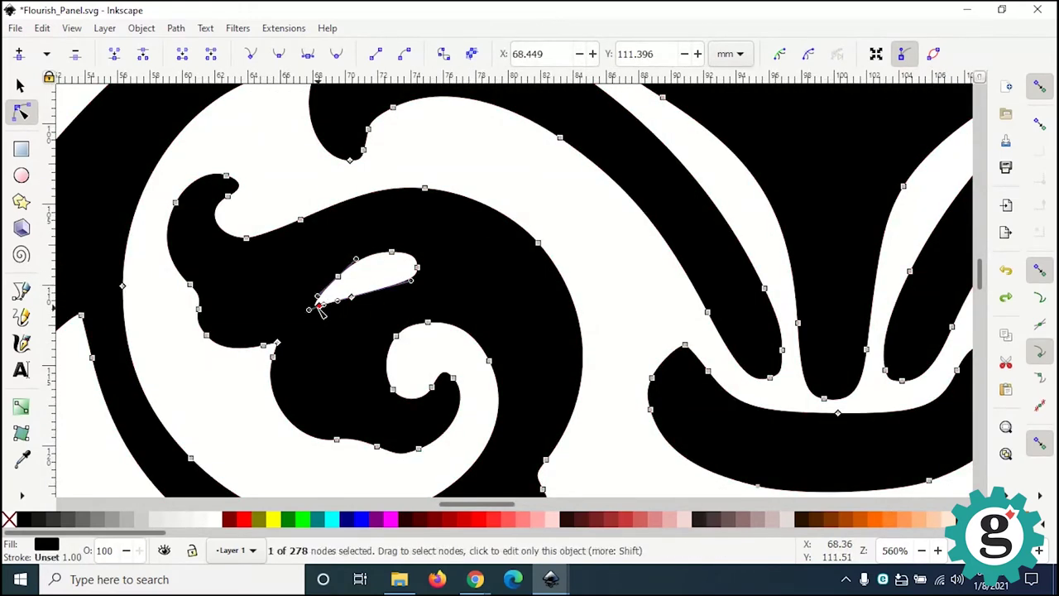
{"action": "left_click", "coordinate": [338, 276], "text": "shift"}
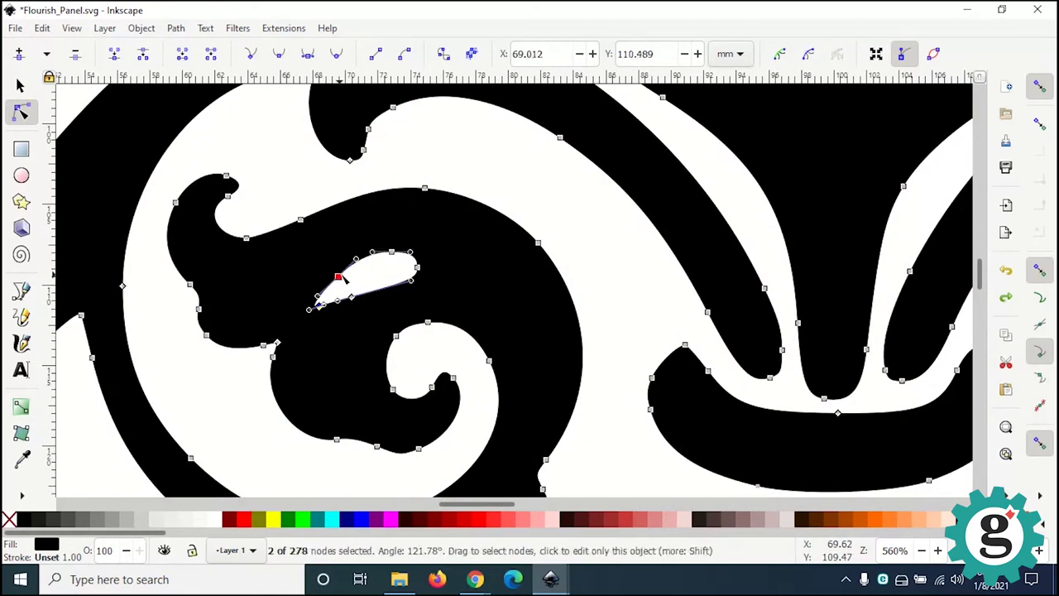
{"action": "left_click", "coordinate": [390, 251], "text": "shift"}
{"action": "left_click", "coordinate": [417, 268], "text": "shift"}
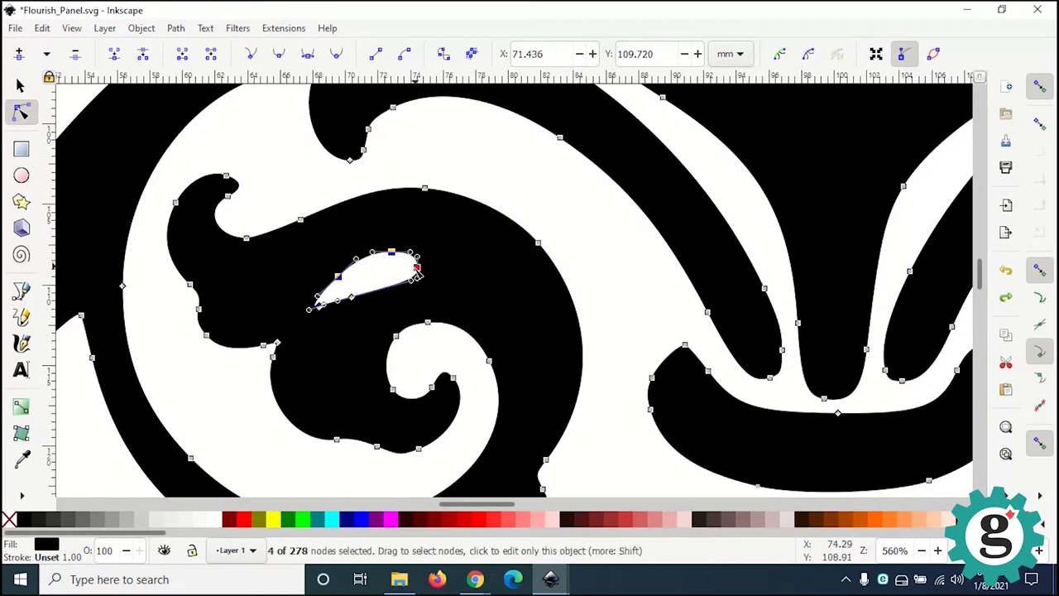
{"action": "left_click", "coordinate": [352, 296], "text": "shift"}
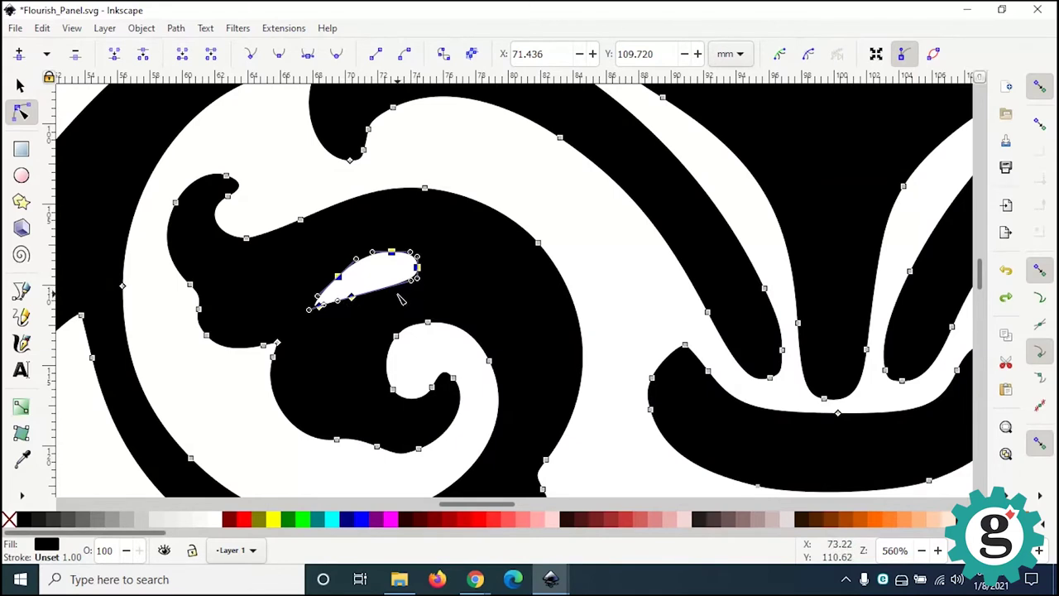
{"action": "key", "text": "Delete"}
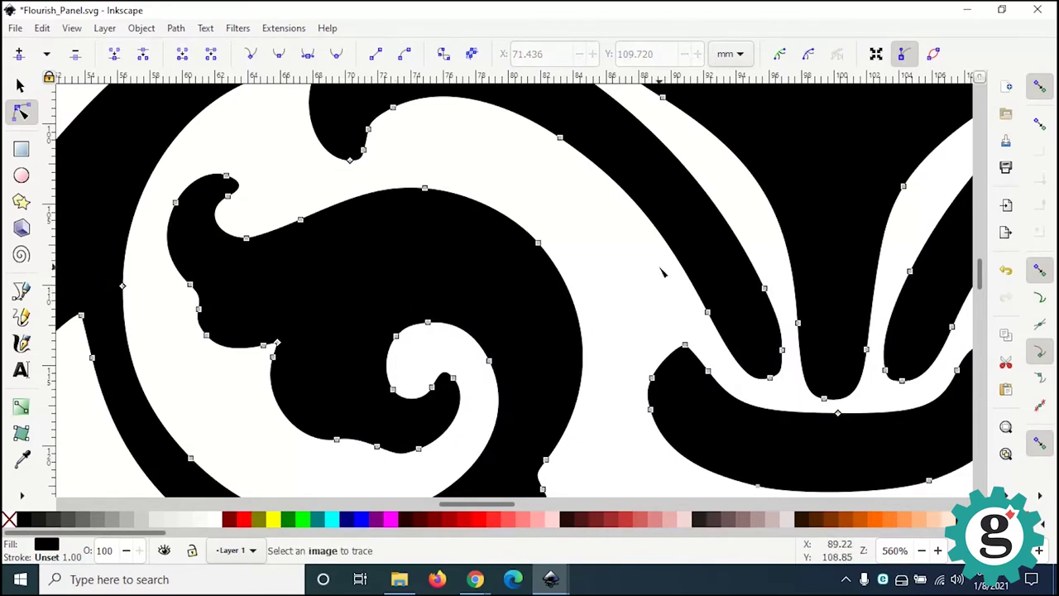
{"action": "left_click", "coordinate": [657, 292]}
Step: Delete the right scroll's eye hole and the stray straight segment's end node
{"action": "middle_click_drag", "start_coordinate": [684, 288], "coordinate": [340, 289]}
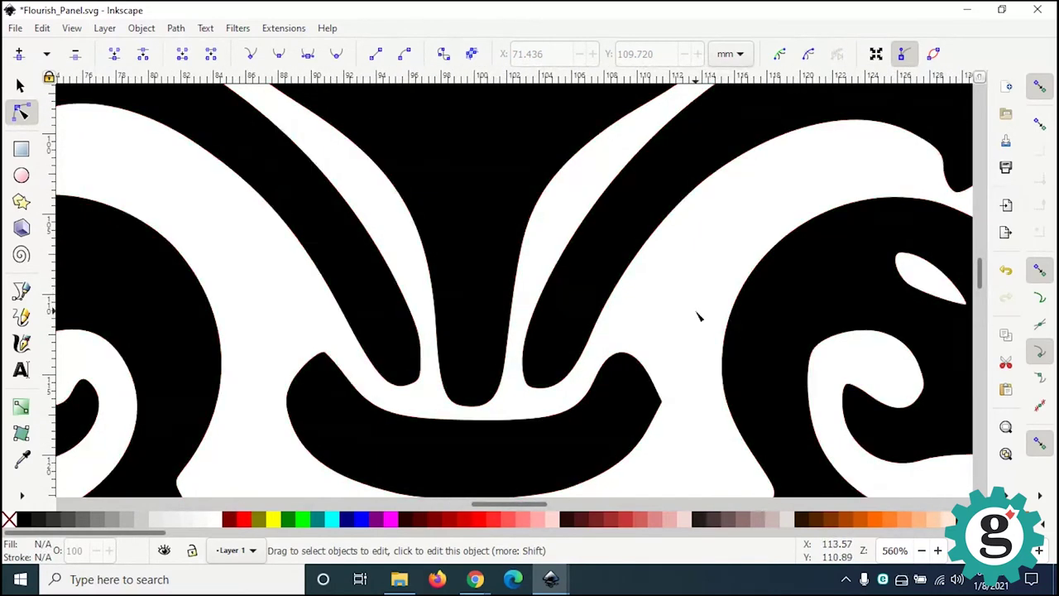
{"action": "middle_click_drag", "start_coordinate": [698, 315], "coordinate": [409, 295]}
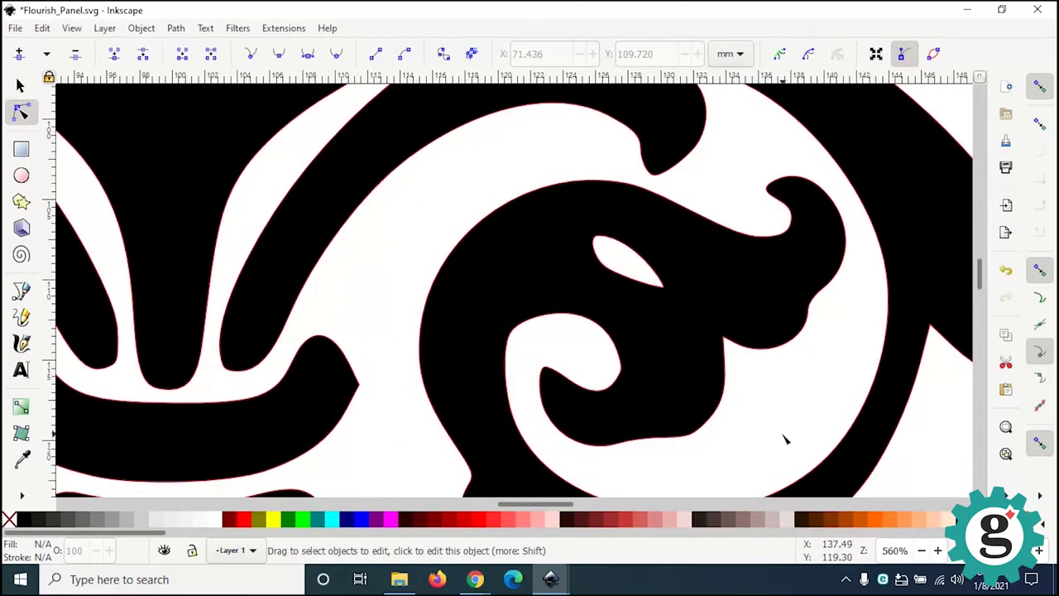
{"action": "left_click", "coordinate": [608, 271]}
{"action": "left_click", "coordinate": [598, 237]}
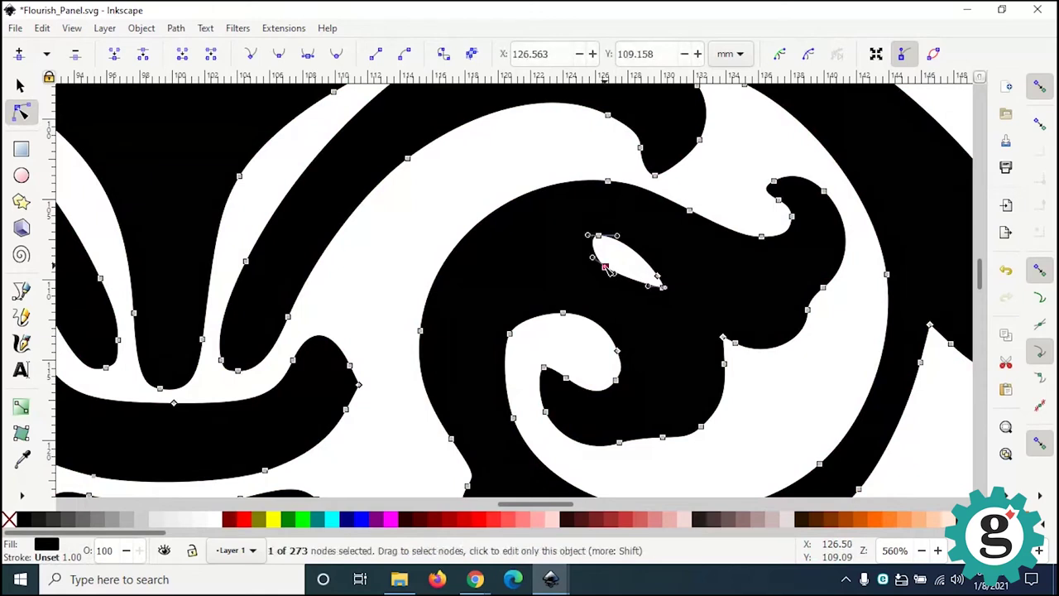
{"action": "left_click", "coordinate": [659, 278]}
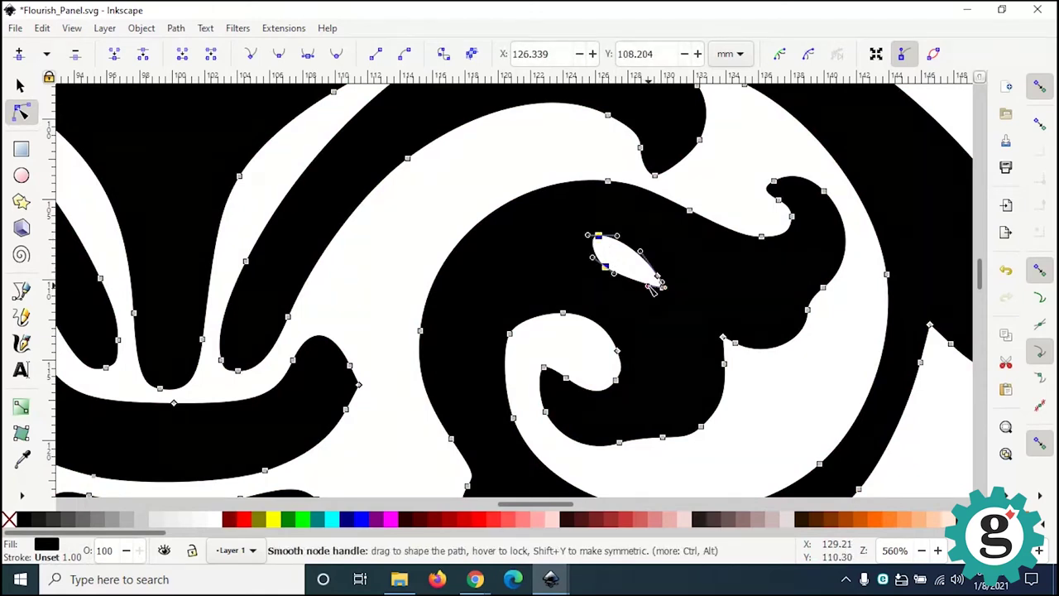
{"action": "left_click", "coordinate": [662, 284]}
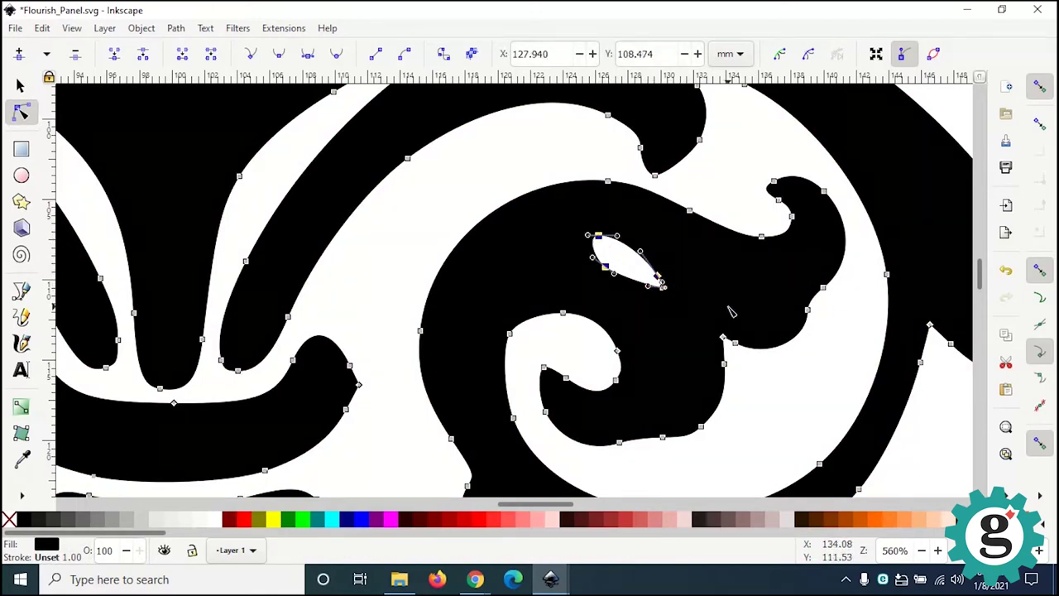
{"action": "key", "text": "Delete"}
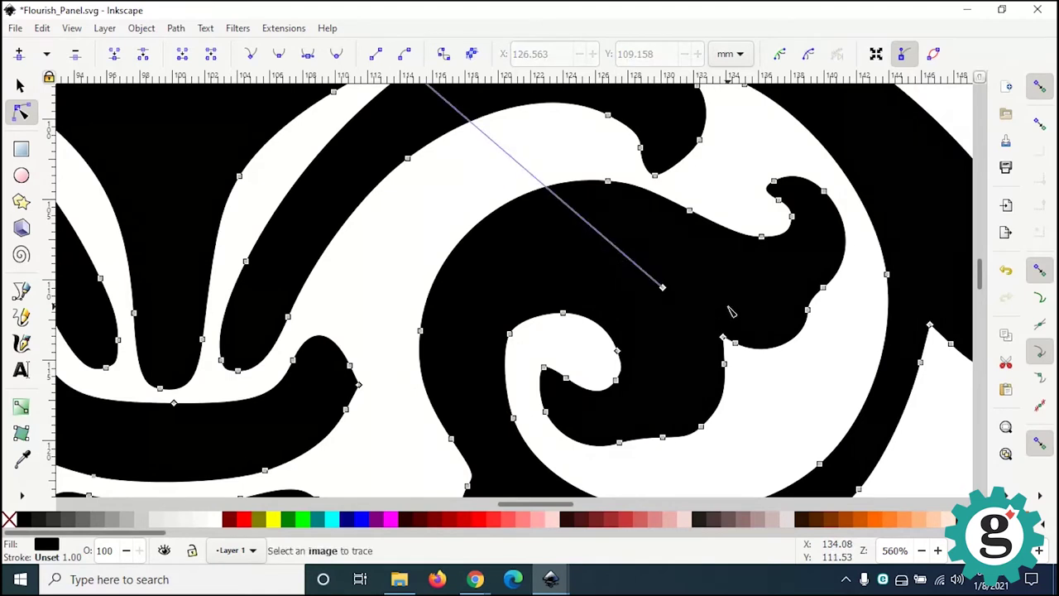
{"action": "left_click", "coordinate": [663, 289]}
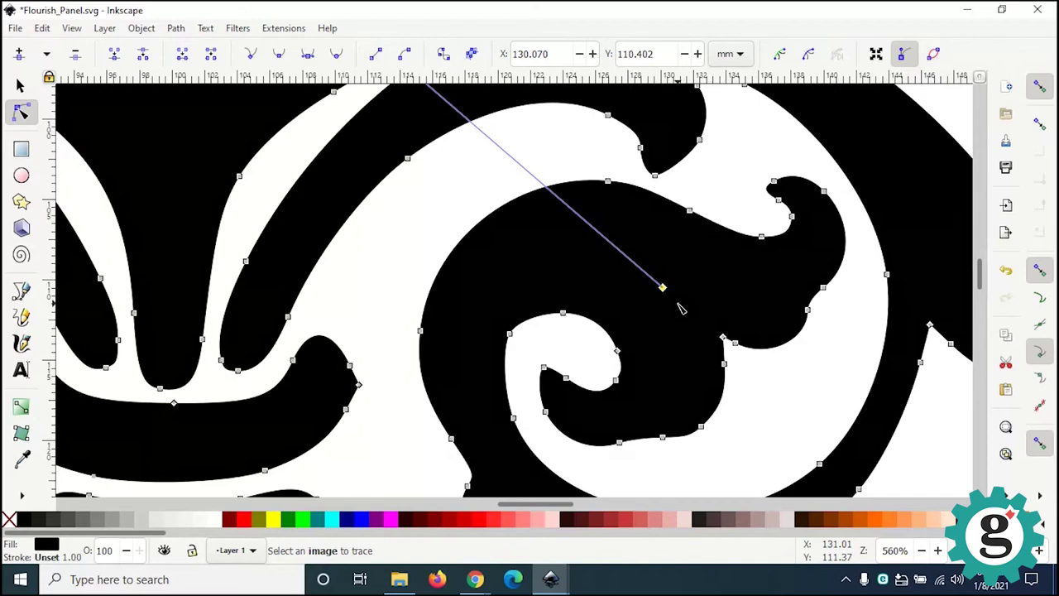
{"action": "key", "text": "Delete"}
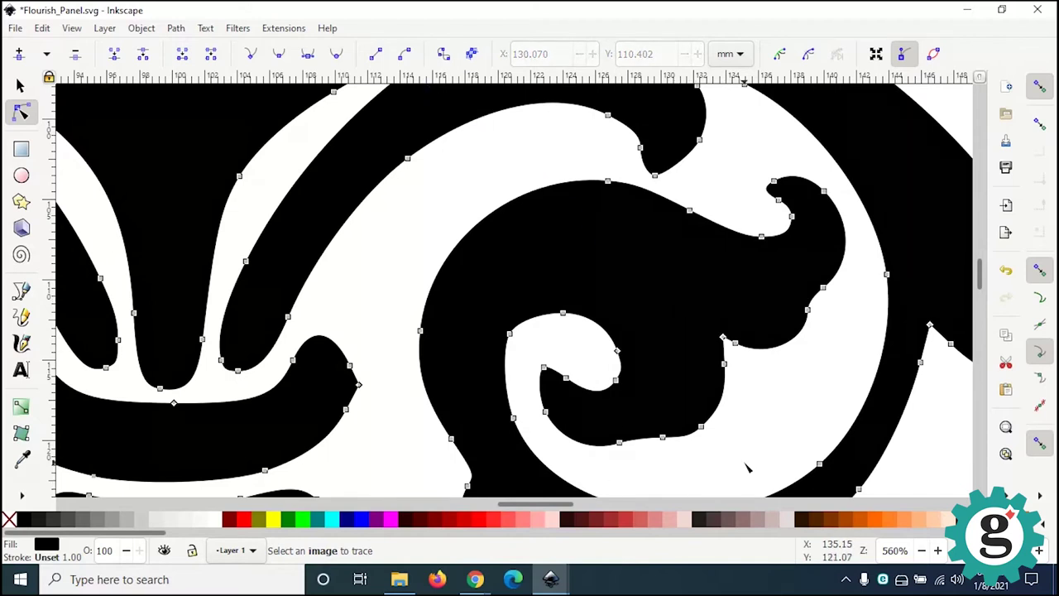
{"action": "left_click", "coordinate": [359, 275]}
Step: Draw a red square over the flourish with the Rectangle tool
{"action": "left_click", "coordinate": [20, 86]}
{"action": "scroll", "coordinate": [378, 236], "scroll_direction": "down", "scroll_amount": 2}
{"action": "scroll", "coordinate": [378, 246], "scroll_direction": "up", "scroll_amount": 2}
{"action": "scroll", "coordinate": [378, 246], "scroll_direction": "down", "scroll_amount": 6, "text": "ctrl"}
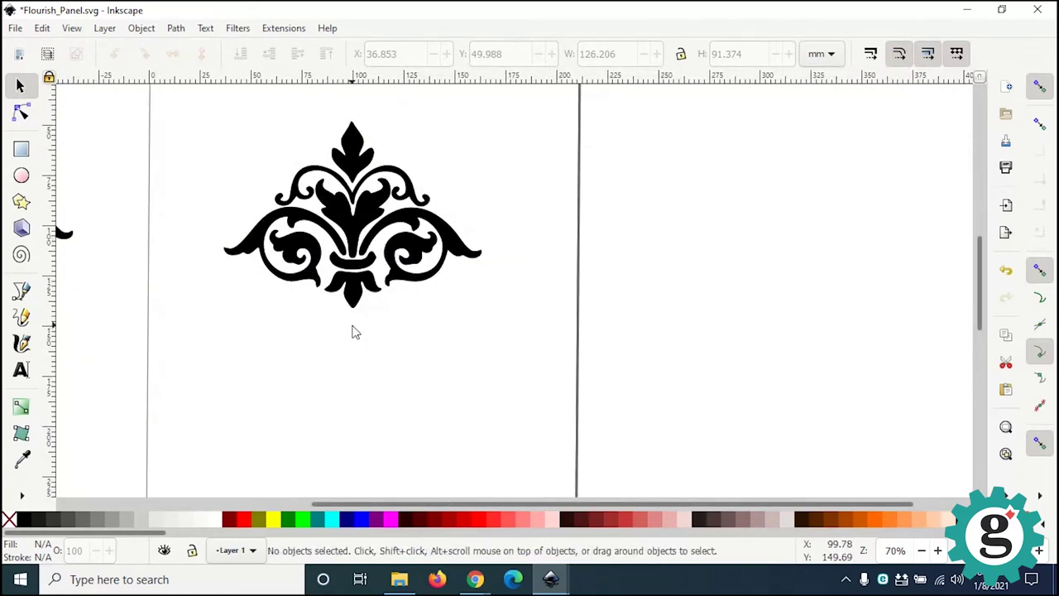
{"action": "scroll", "coordinate": [356, 332], "scroll_direction": "up", "scroll_amount": 1, "text": "ctrl"}
{"action": "middle_click_drag", "start_coordinate": [367, 333], "coordinate": [536, 463]}
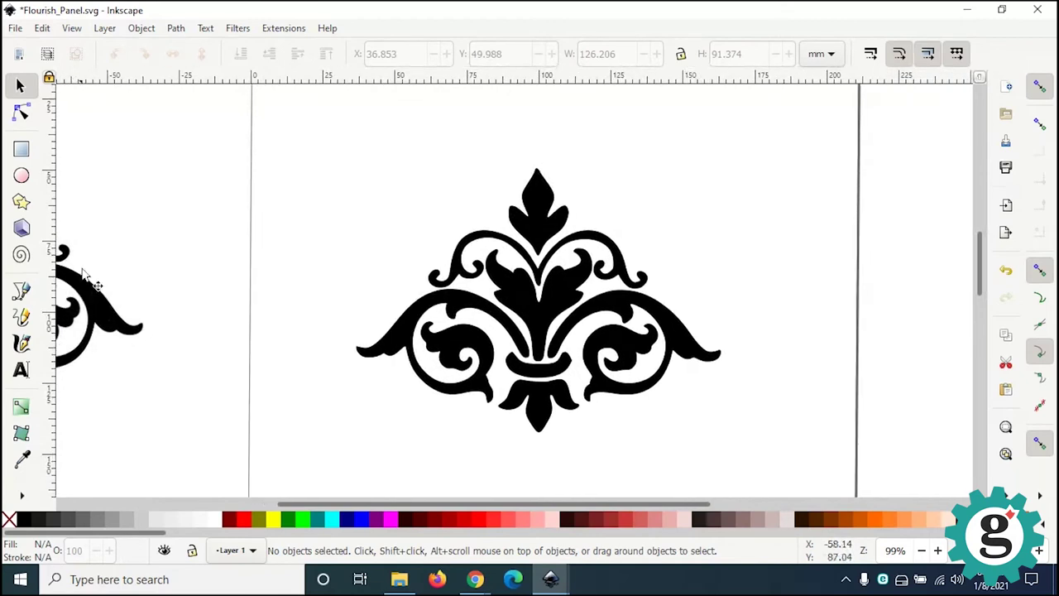
{"action": "left_click", "coordinate": [22, 149]}
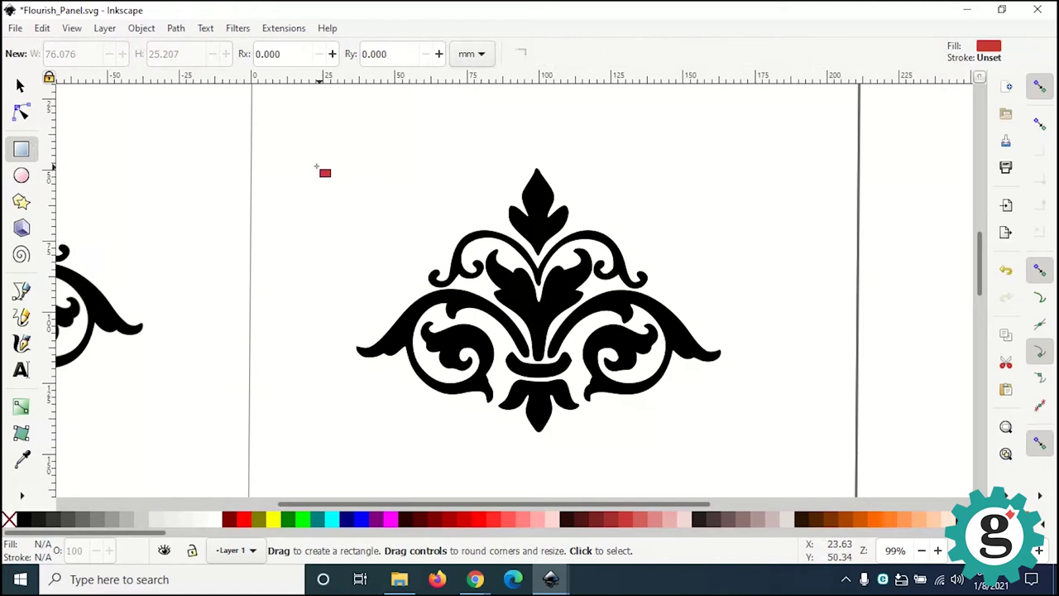
{"action": "left_click_drag", "start_coordinate": [301, 145], "coordinate": [674, 462], "text": "ctrl"}
Step: Lock width/height proportions and resize the red square to 64 × 64 mm
{"action": "left_click", "coordinate": [20, 87]}
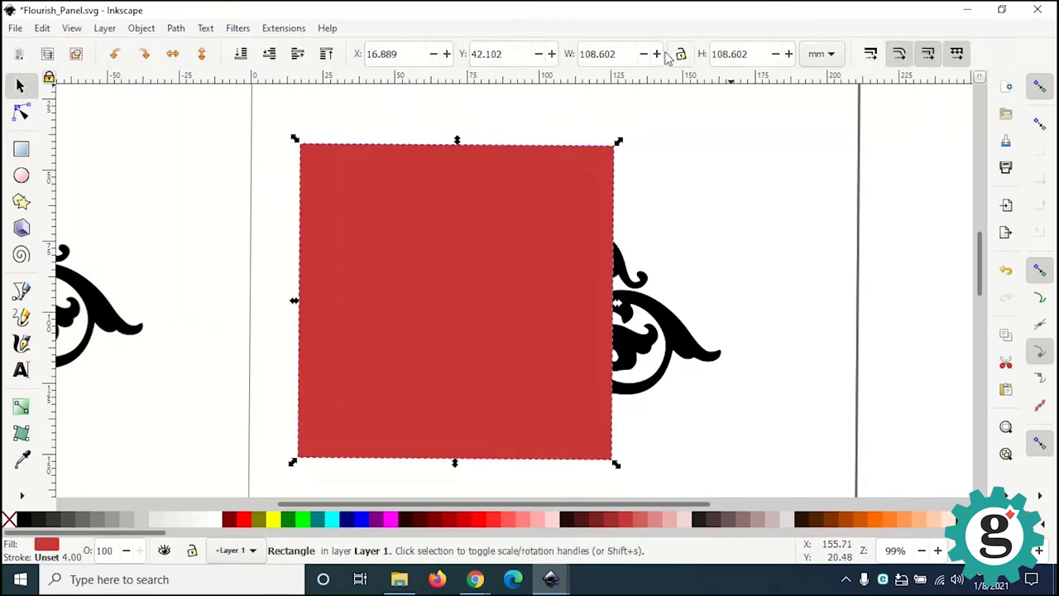
{"action": "double_click", "coordinate": [625, 53]}
{"action": "type", "text": "64"}
{"action": "key", "text": "Return"}
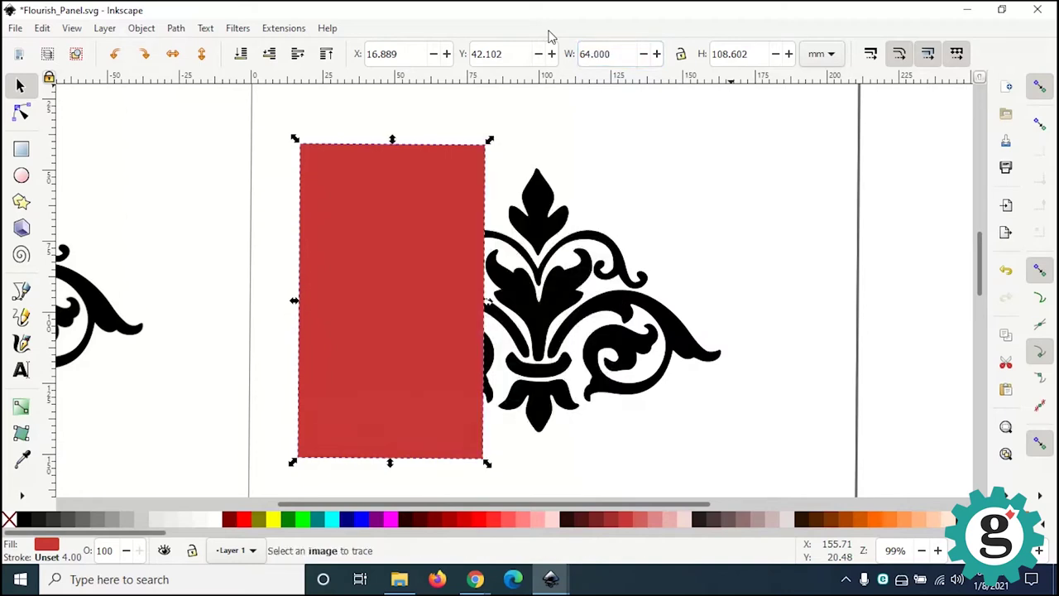
{"action": "double_click", "coordinate": [767, 60]}
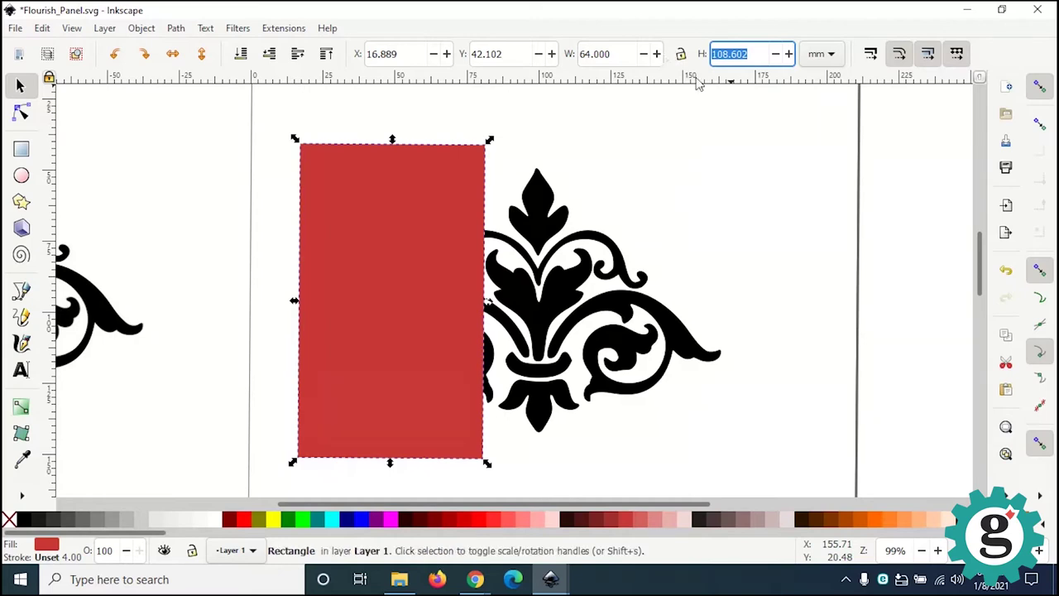
{"action": "left_click", "coordinate": [655, 159]}
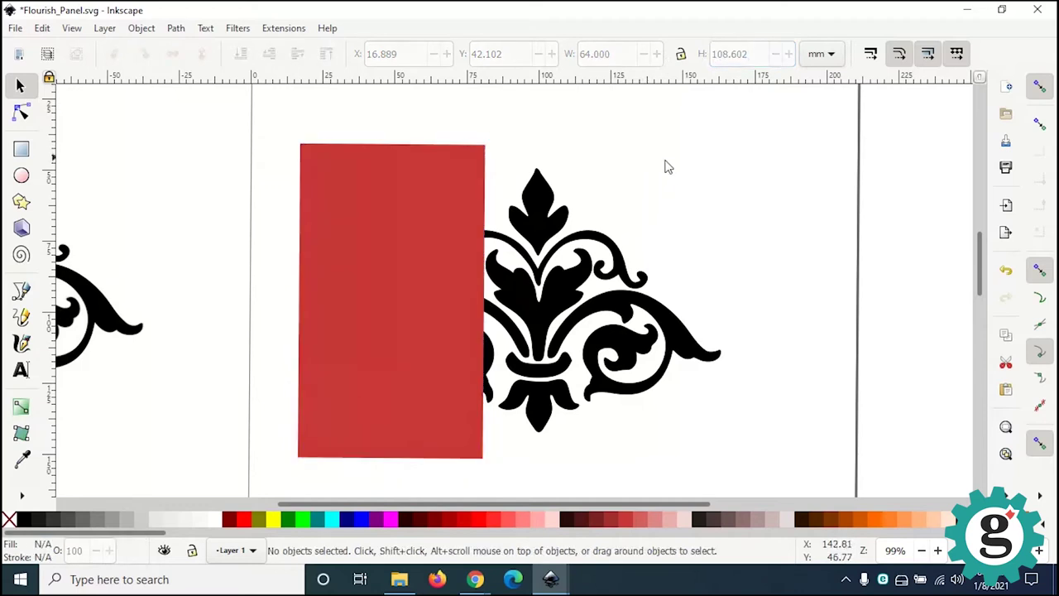
{"action": "key", "text": "ctrl+z"}
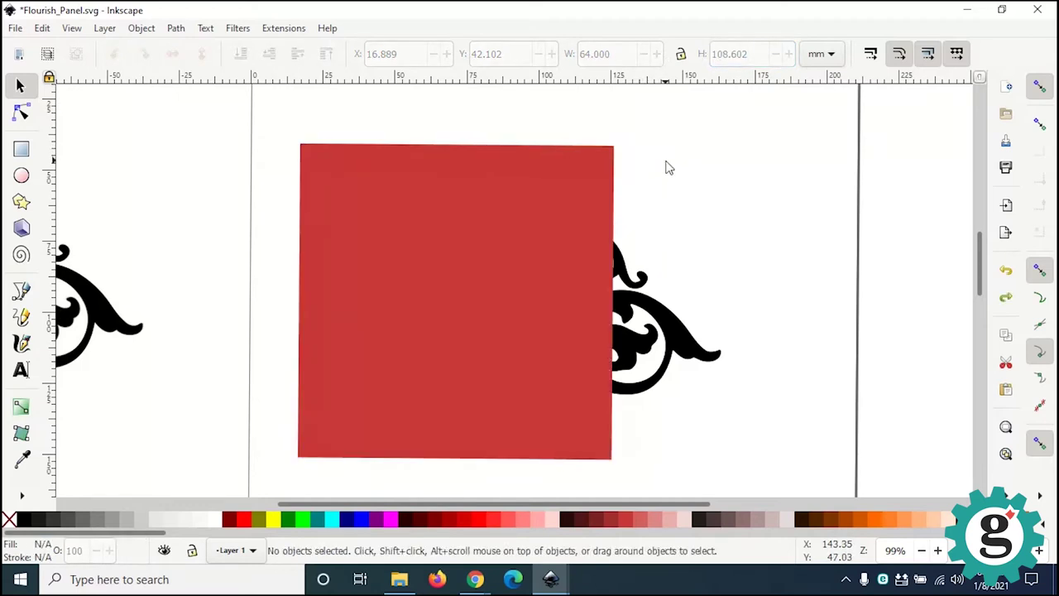
{"action": "left_click", "coordinate": [563, 199]}
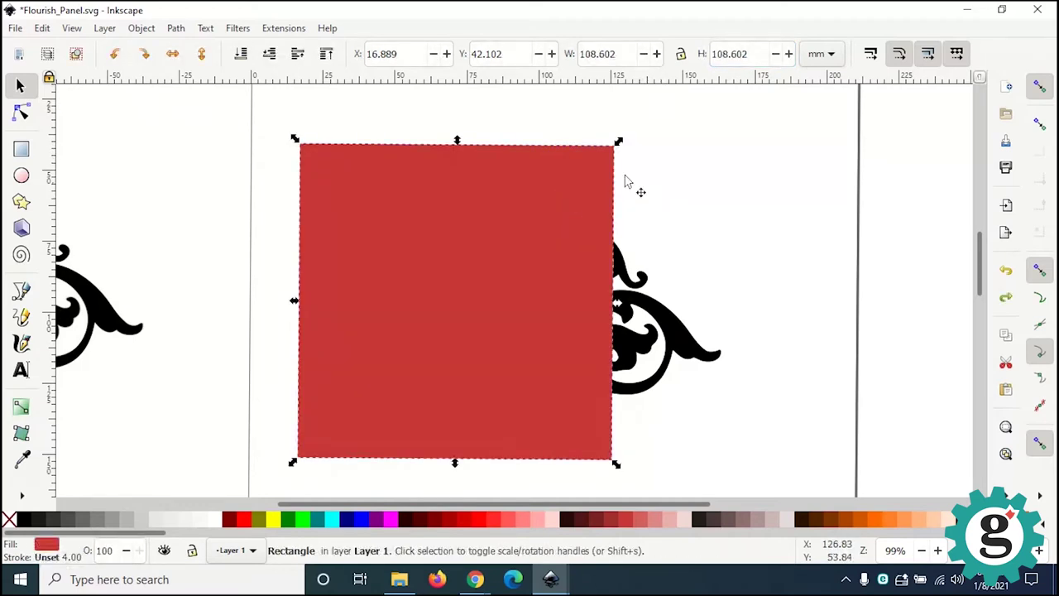
{"action": "left_click", "coordinate": [680, 57]}
{"action": "left_click_drag", "start_coordinate": [625, 58], "coordinate": [556, 58]}
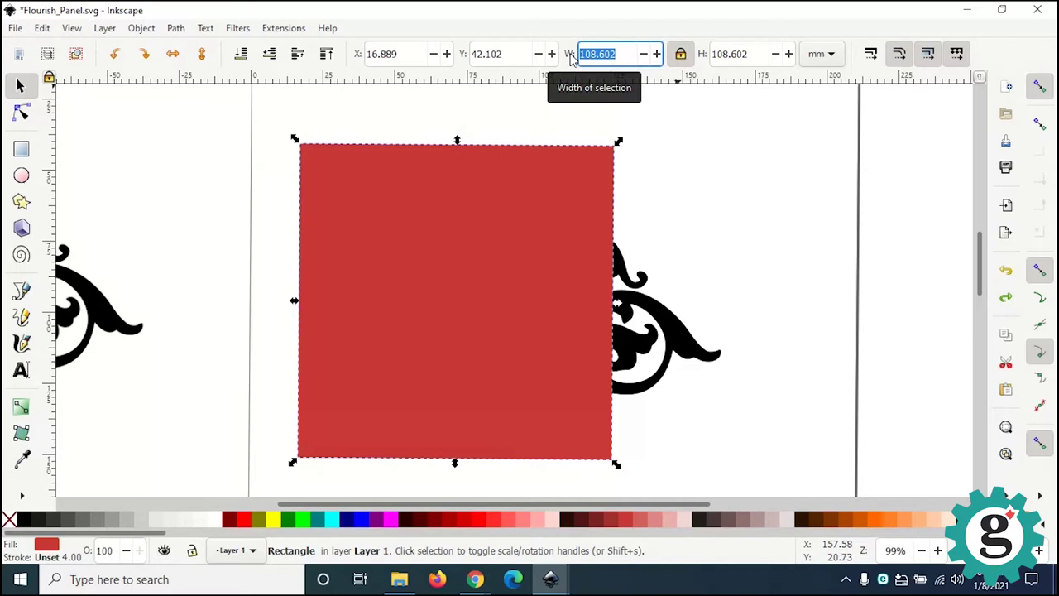
{"action": "type", "text": "64"}
{"action": "key", "text": "Return"}
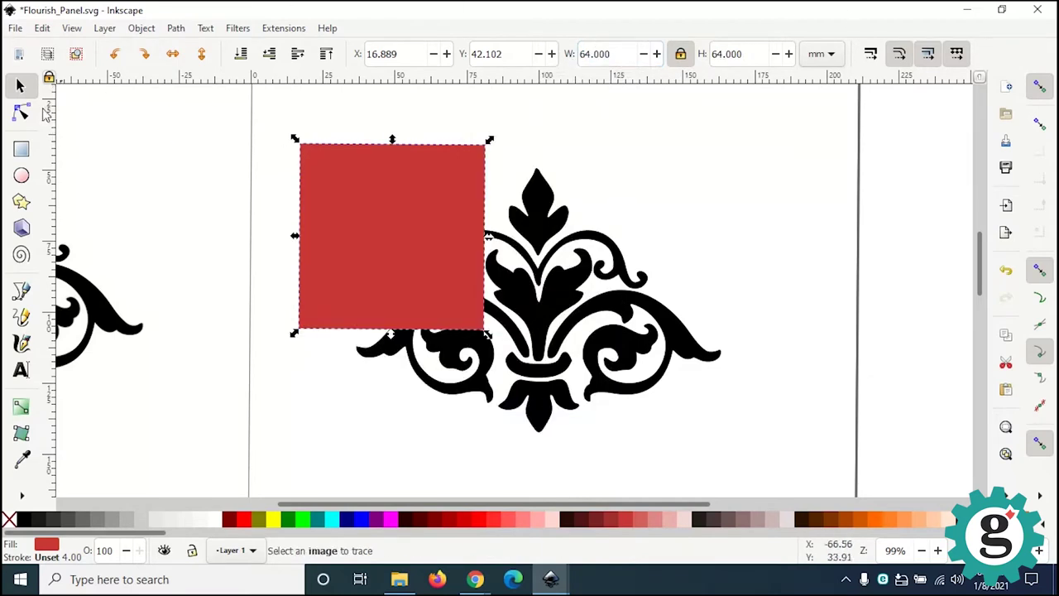
Step: Lower the red square to the bottom so the black flourish sits on top
{"action": "left_click", "coordinate": [21, 86]}
{"action": "left_click", "coordinate": [376, 238]}
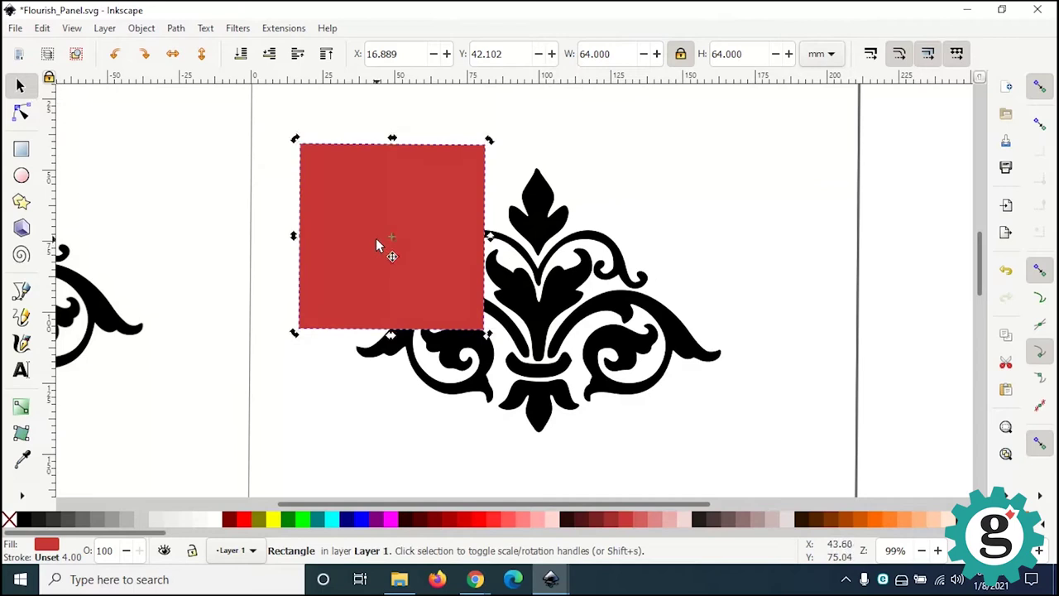
{"action": "left_click", "coordinate": [170, 176]}
{"action": "left_click", "coordinate": [347, 207]}
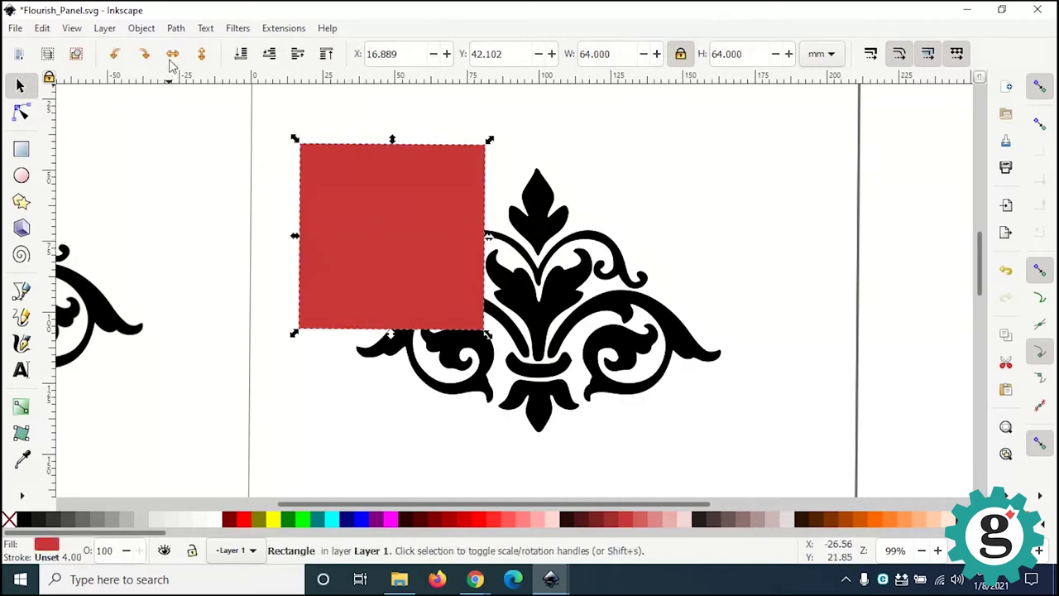
{"action": "left_click", "coordinate": [142, 28]}
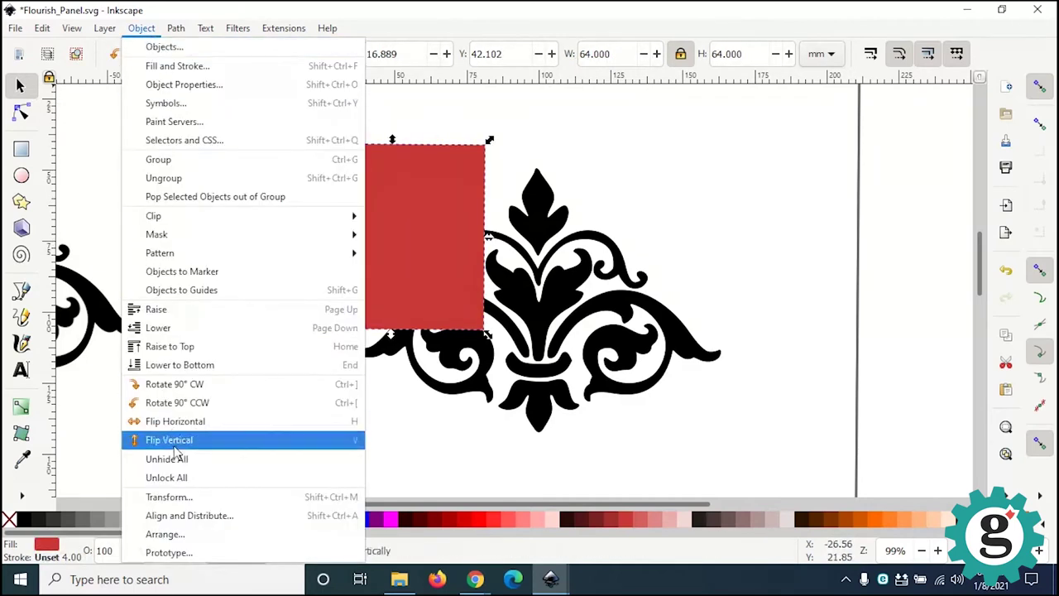
{"action": "left_click", "coordinate": [214, 369]}
{"action": "left_click", "coordinate": [732, 243]}
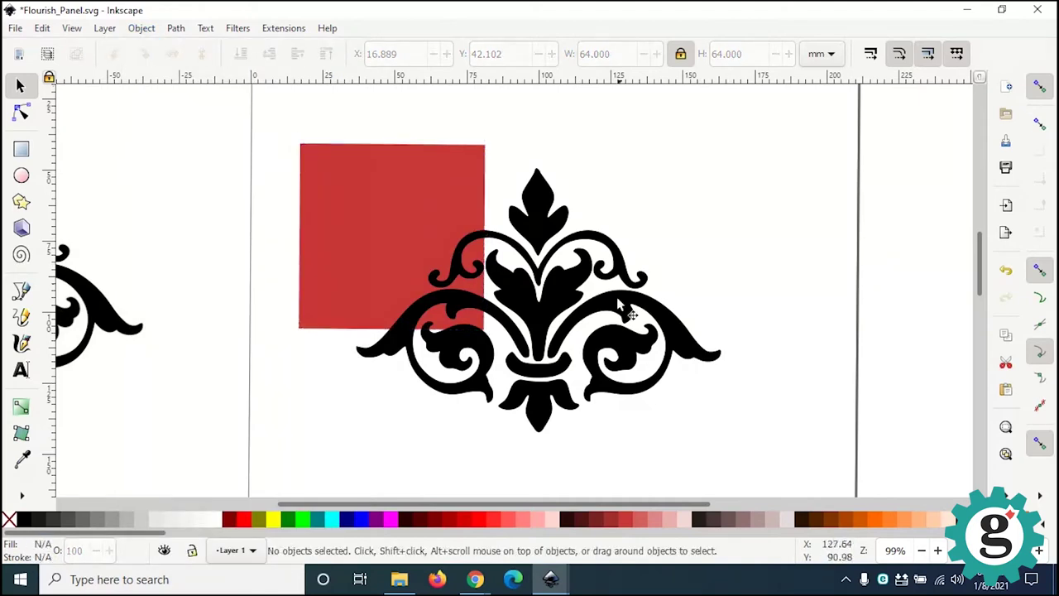
{"action": "left_click", "coordinate": [536, 333]}
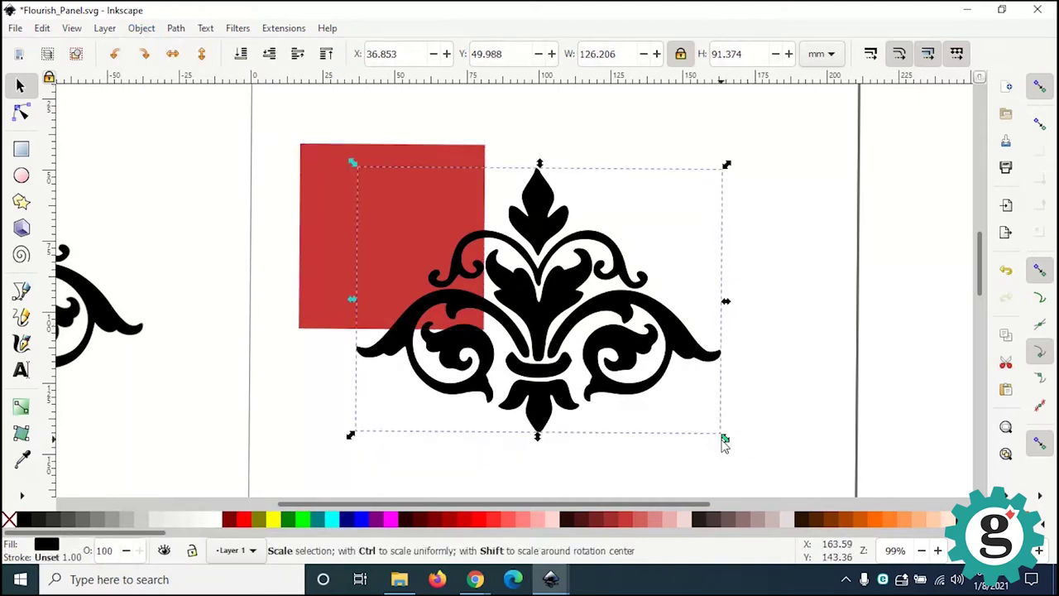
Step: Scale the flourish to 57.771 × 41.827 mm, centre it in the square, and select both
{"action": "left_click_drag", "start_coordinate": [725, 438], "coordinate": [570, 353]}
{"action": "left_click_drag", "start_coordinate": [551, 282], "coordinate": [478, 274]}
{"action": "left_click_drag", "start_coordinate": [278, 318], "coordinate": [310, 285]}
{"action": "left_click_drag", "start_coordinate": [433, 231], "coordinate": [422, 240]}
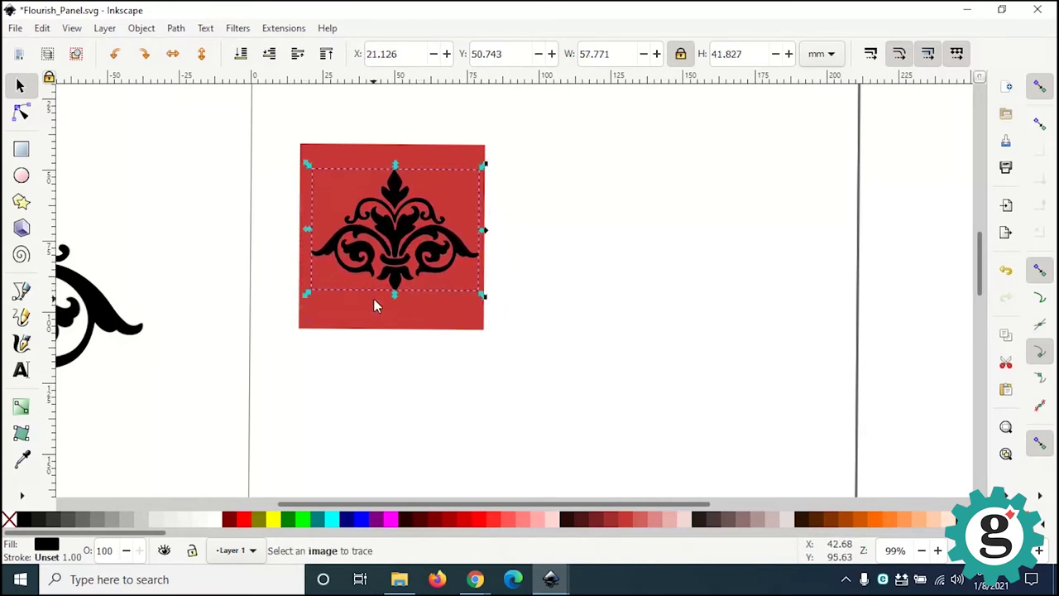
{"action": "scroll", "coordinate": [374, 306], "scroll_direction": "up", "scroll_amount": 1, "text": "ctrl"}
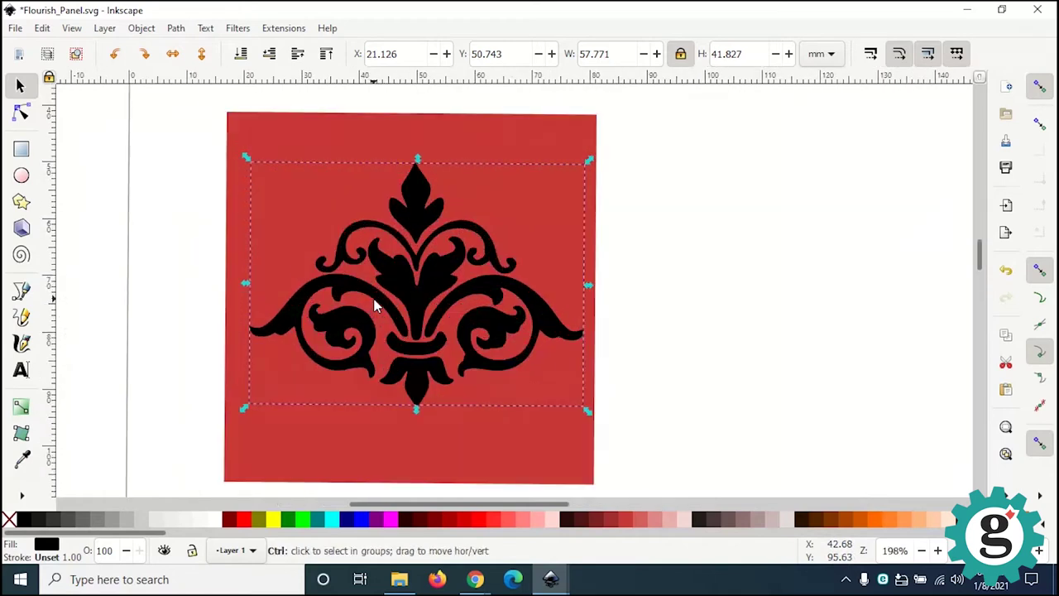
{"action": "left_click_drag", "start_coordinate": [245, 140], "coordinate": [617, 493]}
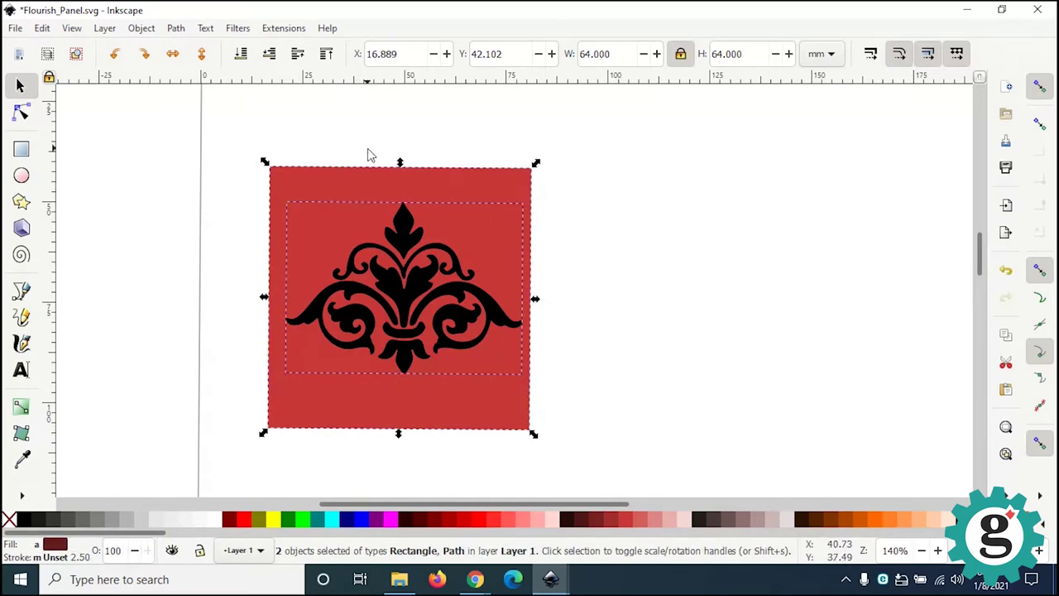
Step: Centre the flourish horizontally on the red square using Align and Distribute
{"action": "left_click", "coordinate": [143, 30]}
{"action": "mouse_move", "coordinate": [173, 30]}
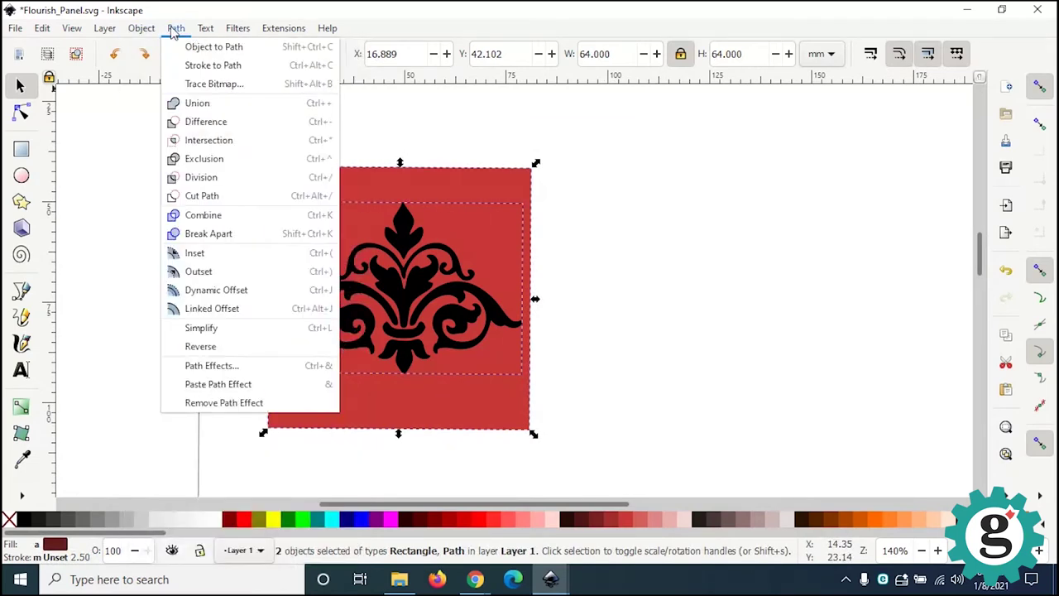
{"action": "mouse_move", "coordinate": [138, 29]}
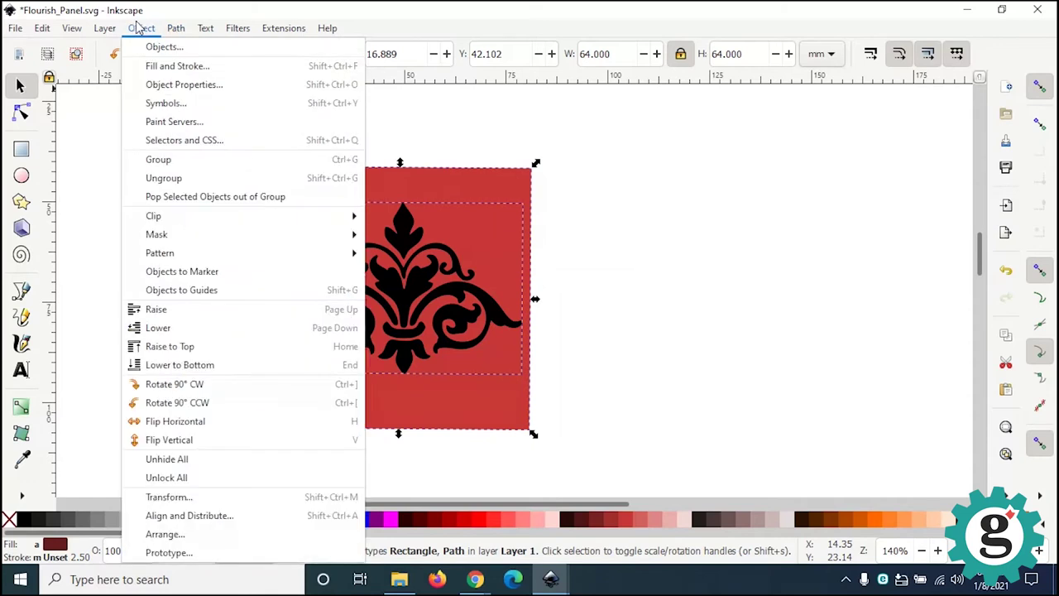
{"action": "left_click", "coordinate": [163, 521]}
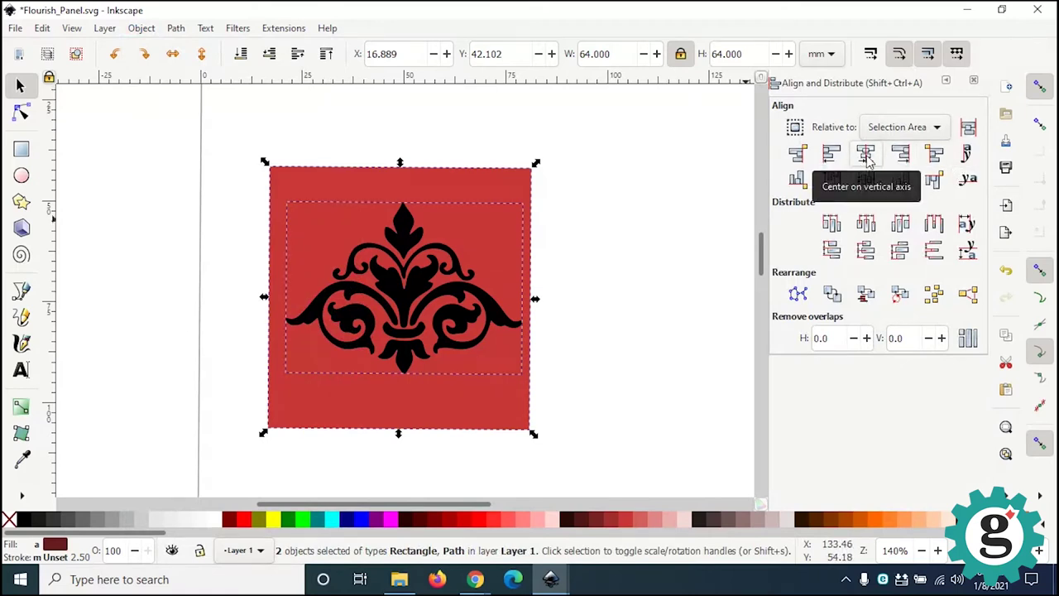
{"action": "left_click", "coordinate": [866, 154]}
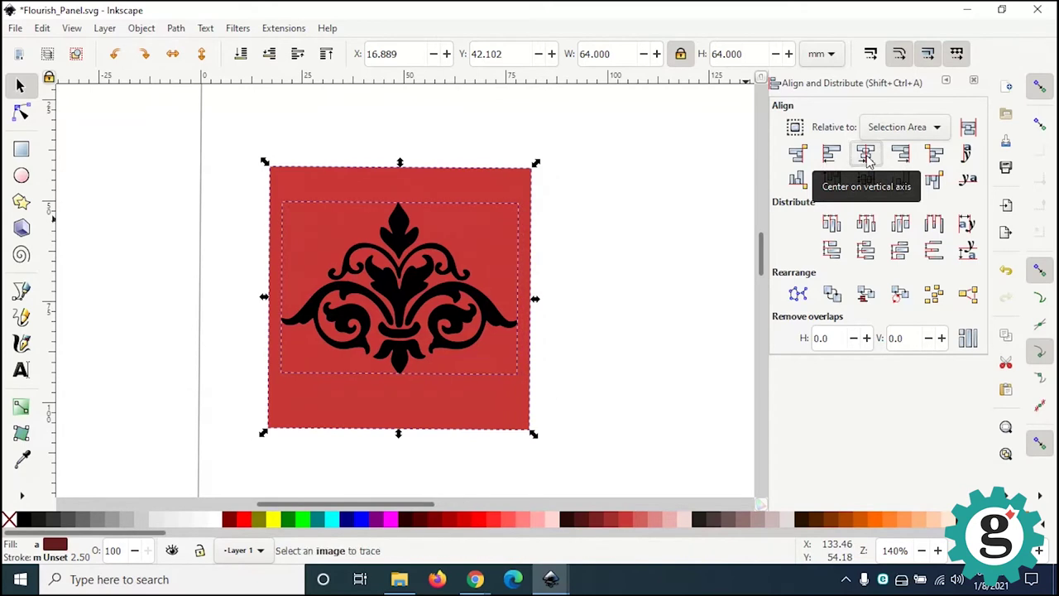
Step: Nudge the flourish slightly down to Y 51.801 mm, then select both the square and flourish
{"action": "left_click", "coordinate": [674, 180]}
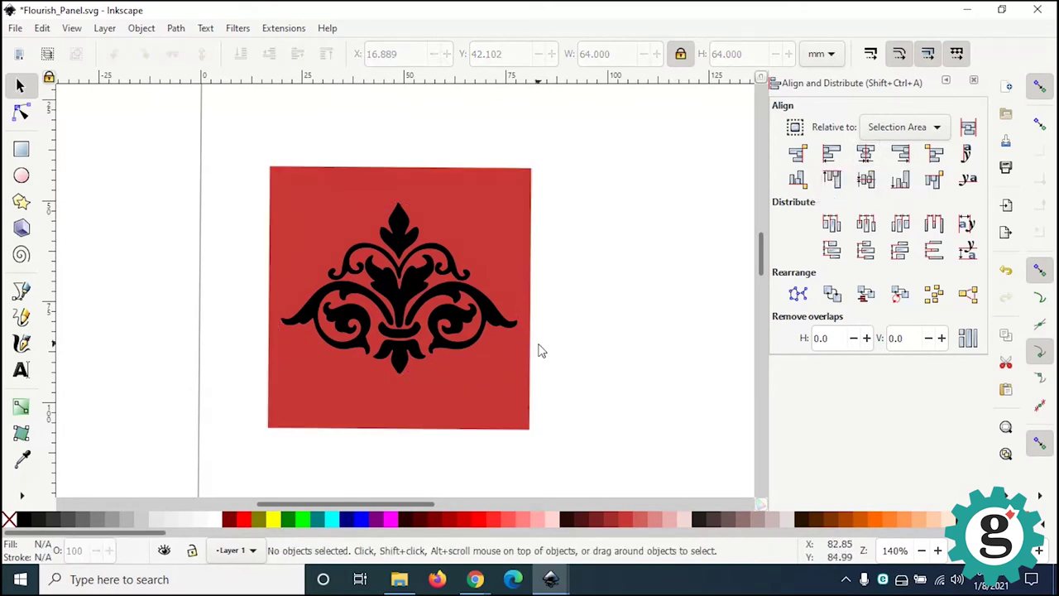
{"action": "left_click", "coordinate": [398, 364]}
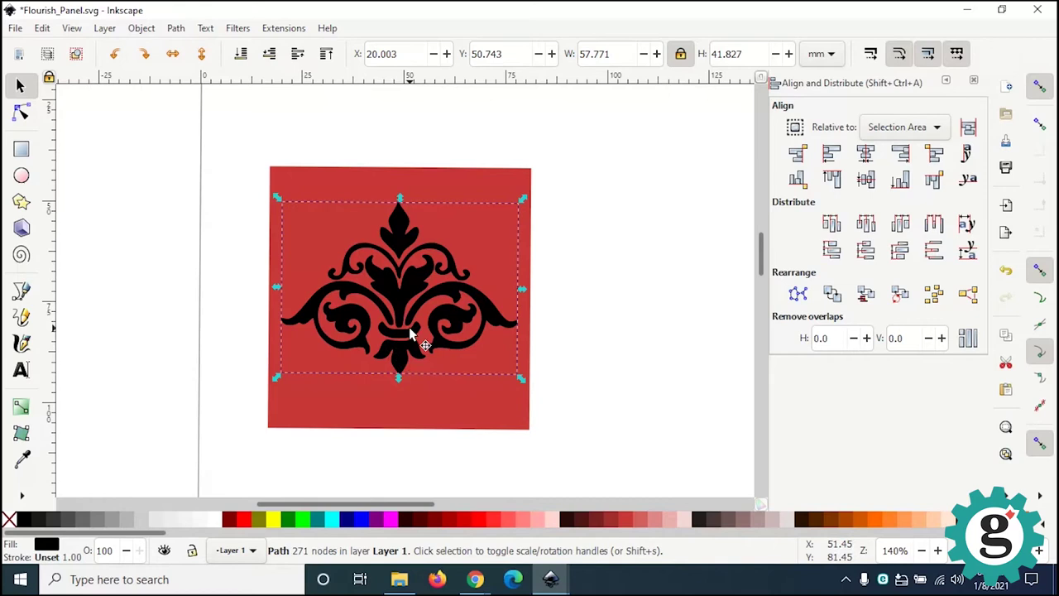
{"action": "key", "text": "Down"}
{"action": "key", "text": "Down"}
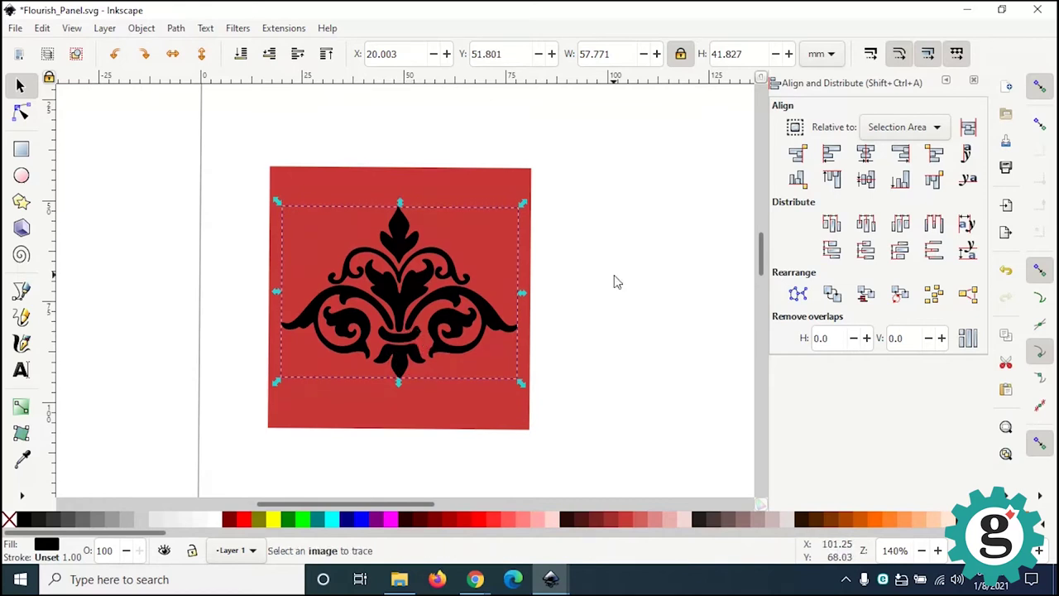
{"action": "left_click", "coordinate": [615, 279]}
{"action": "left_click_drag", "start_coordinate": [236, 127], "coordinate": [282, 326]}
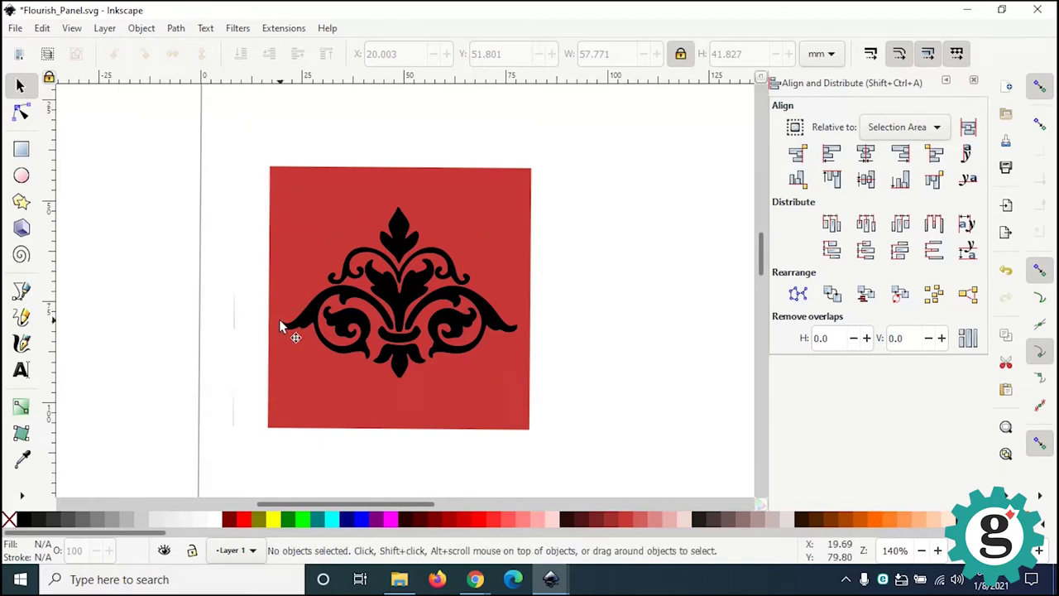
{"action": "left_click_drag", "start_coordinate": [232, 136], "coordinate": [590, 483]}
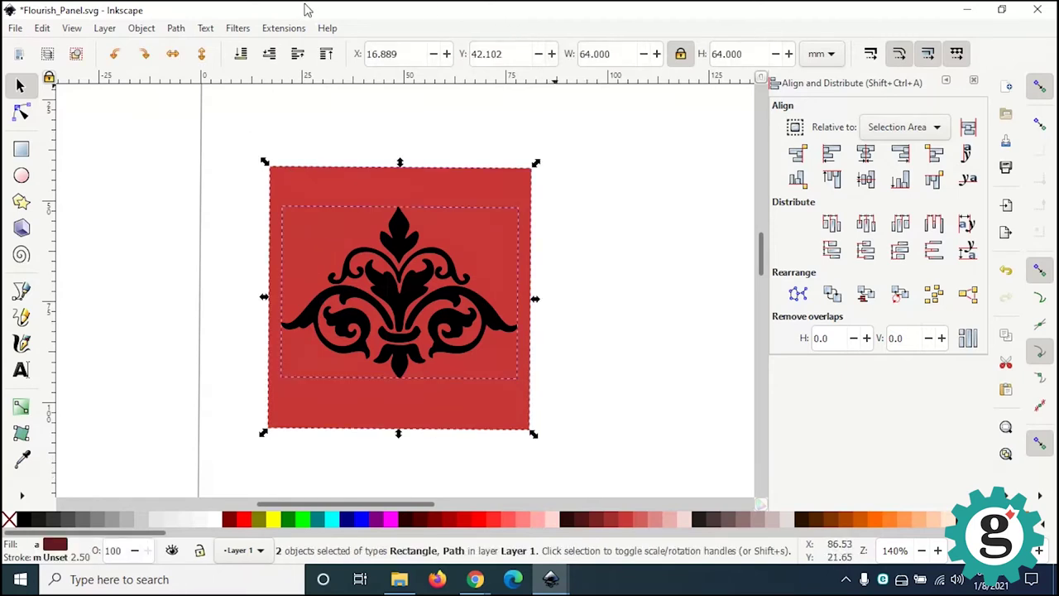
Step: Apply Path > Division to cut the white flourish out of the red panel, then save it
{"action": "left_click", "coordinate": [175, 28]}
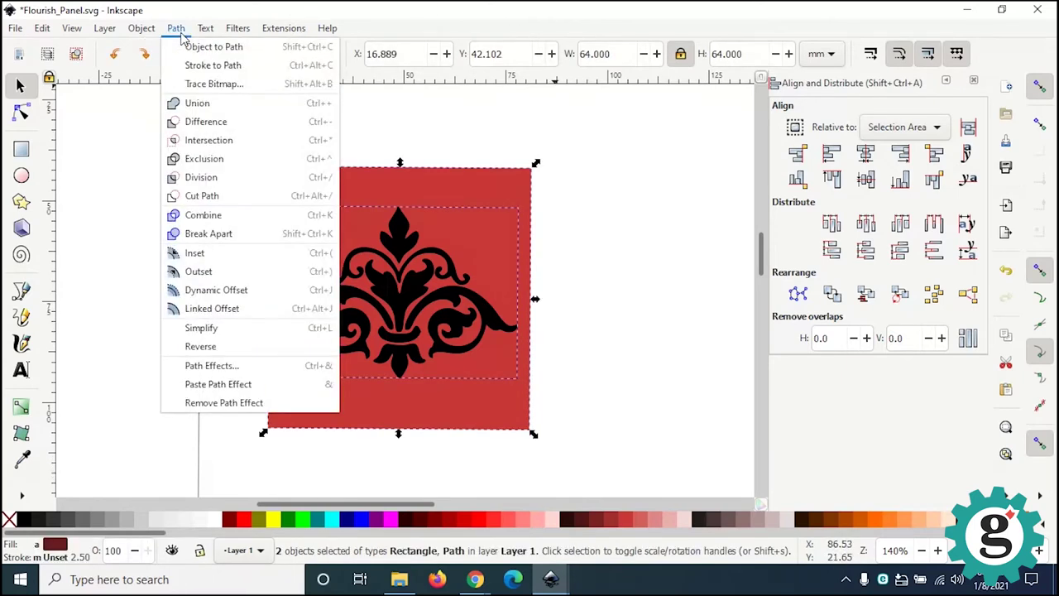
{"action": "left_click", "coordinate": [241, 164]}
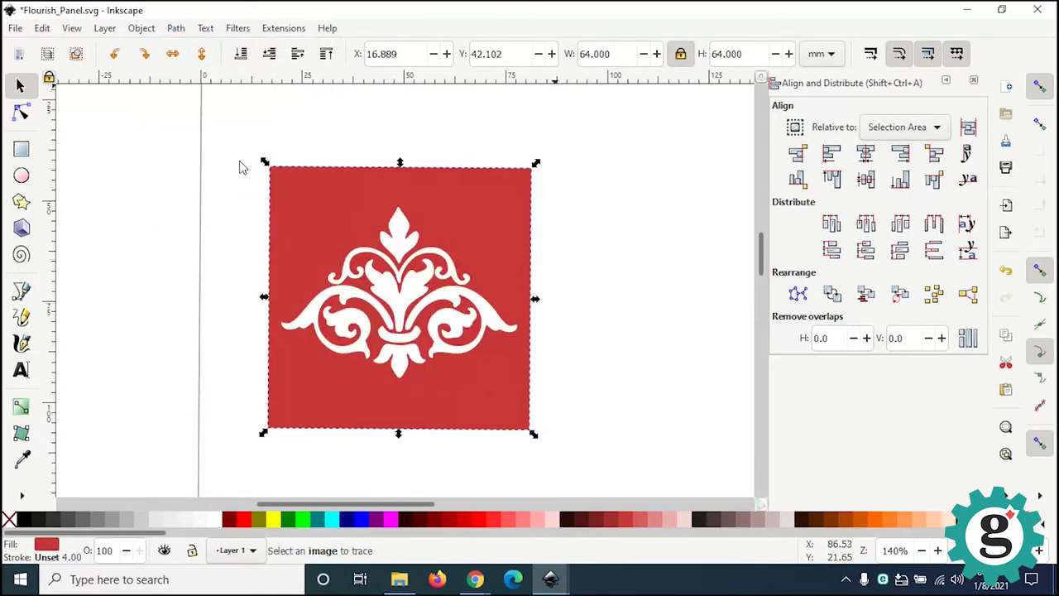
{"action": "left_click", "coordinate": [624, 342]}
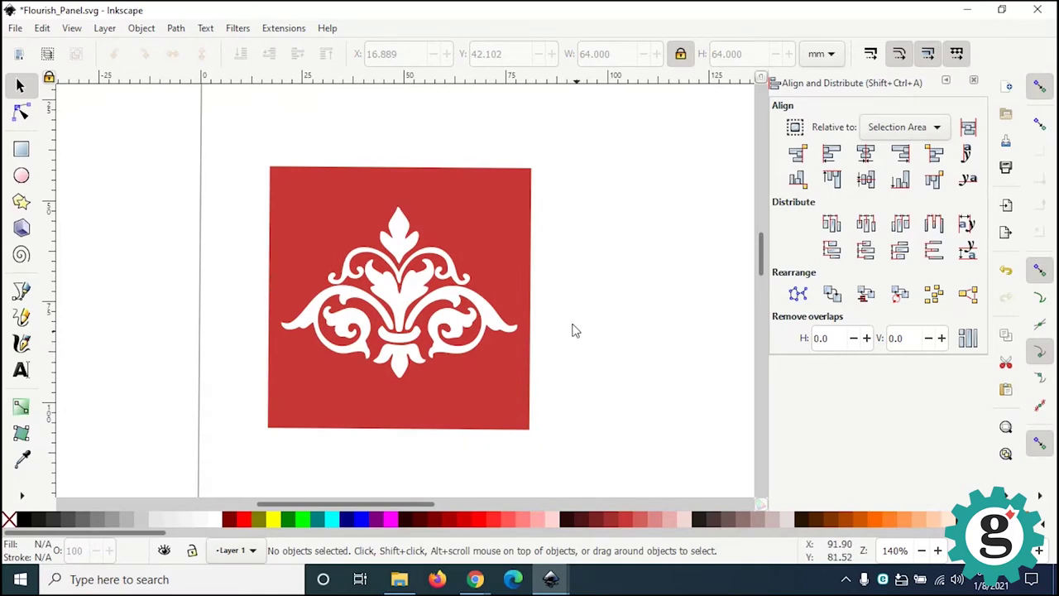
{"action": "left_click", "coordinate": [15, 27]}
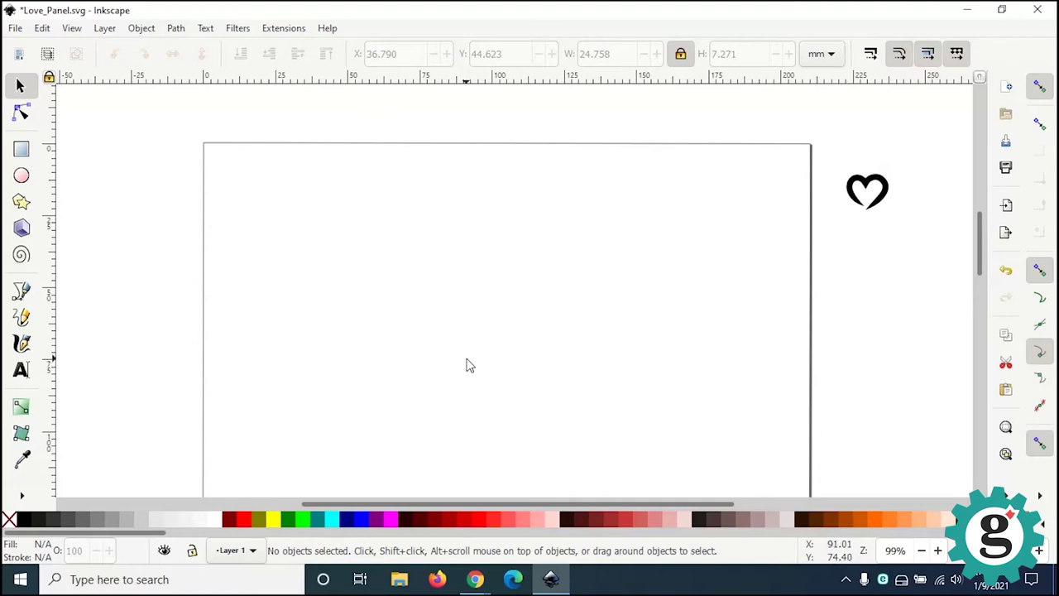
Step: Type LOVE on the Love_Panel page, zoom in, and select the word to browse fonts
{"action": "left_click", "coordinate": [21, 370]}
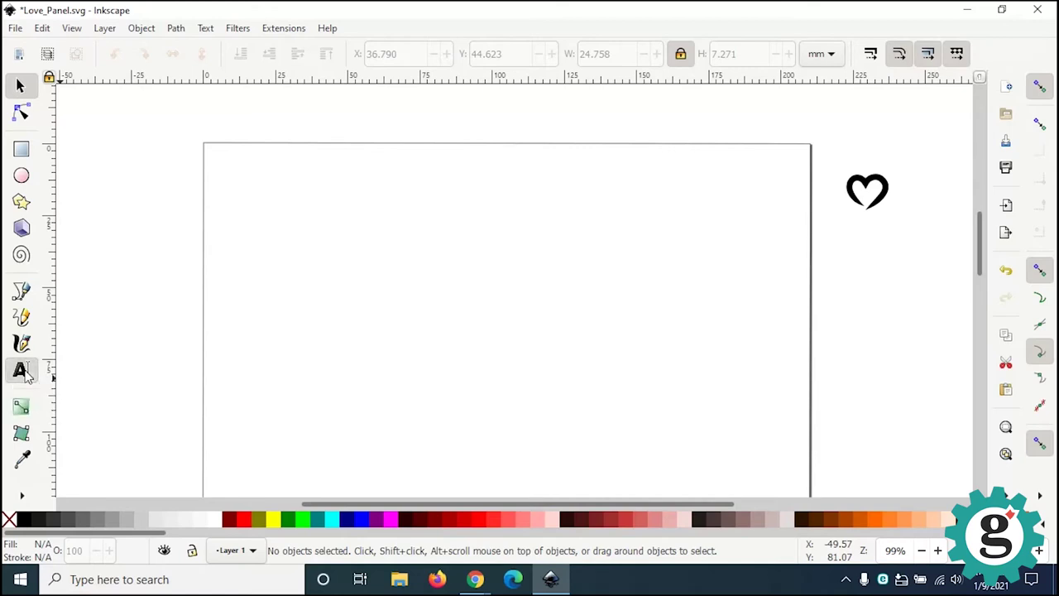
{"action": "left_click", "coordinate": [320, 301]}
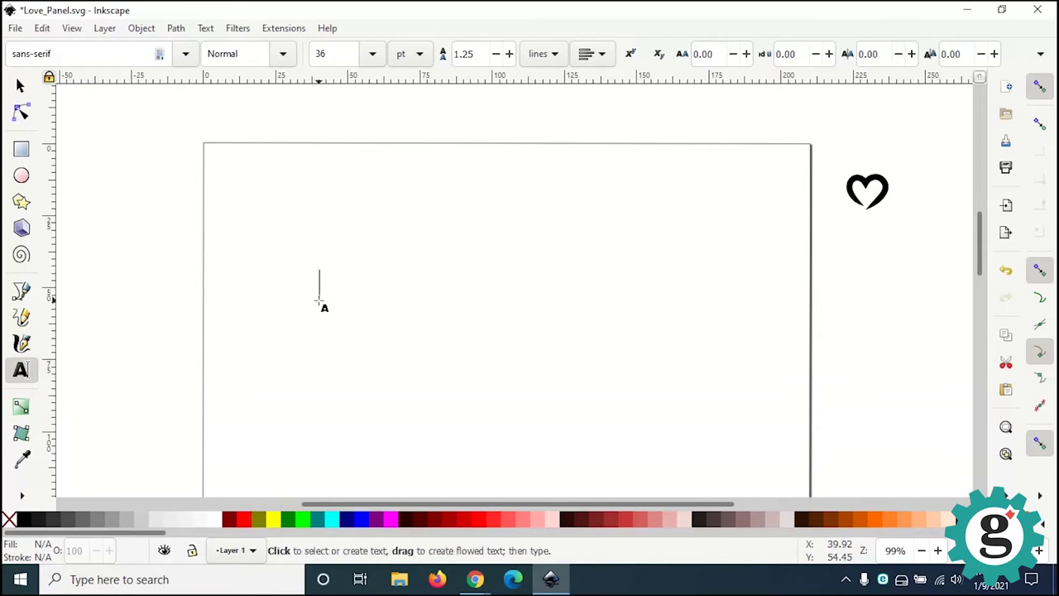
{"action": "type", "text": "LOVE"}
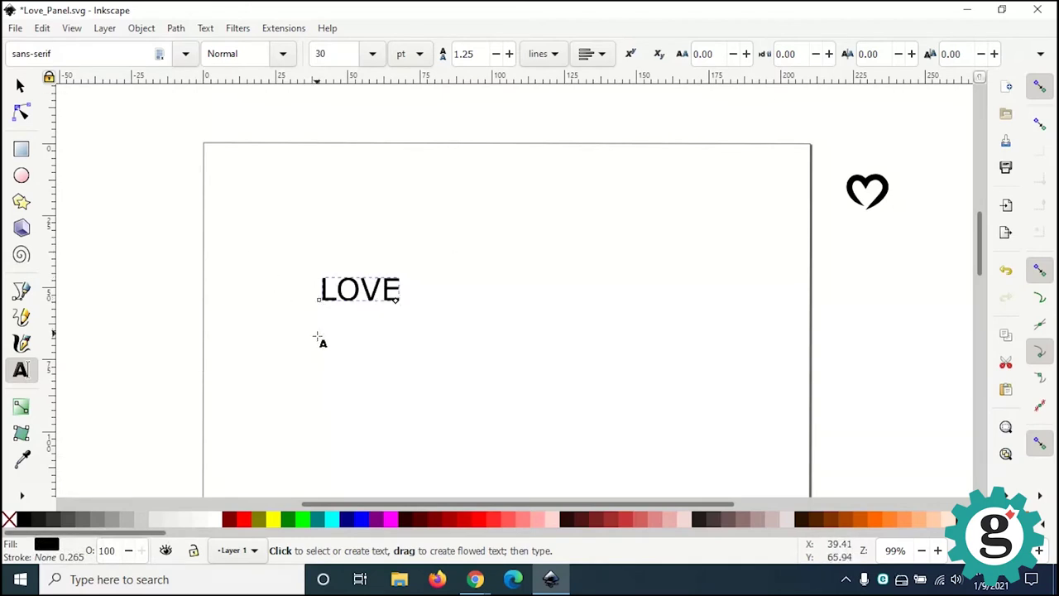
{"action": "scroll", "coordinate": [331, 331], "scroll_direction": "up", "scroll_amount": 3, "text": "ctrl"}
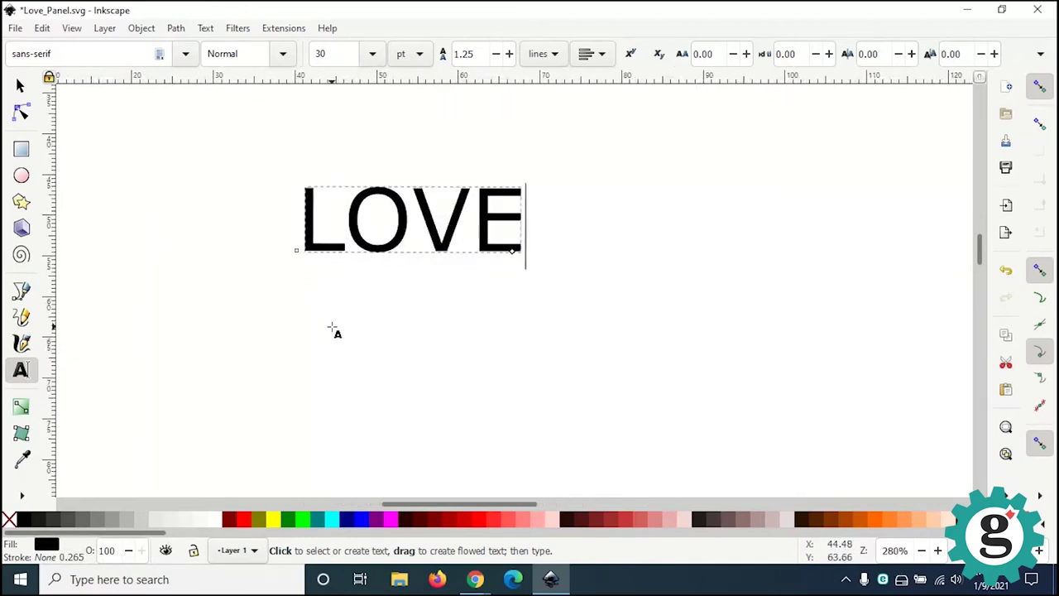
{"action": "double_click", "coordinate": [382, 220]}
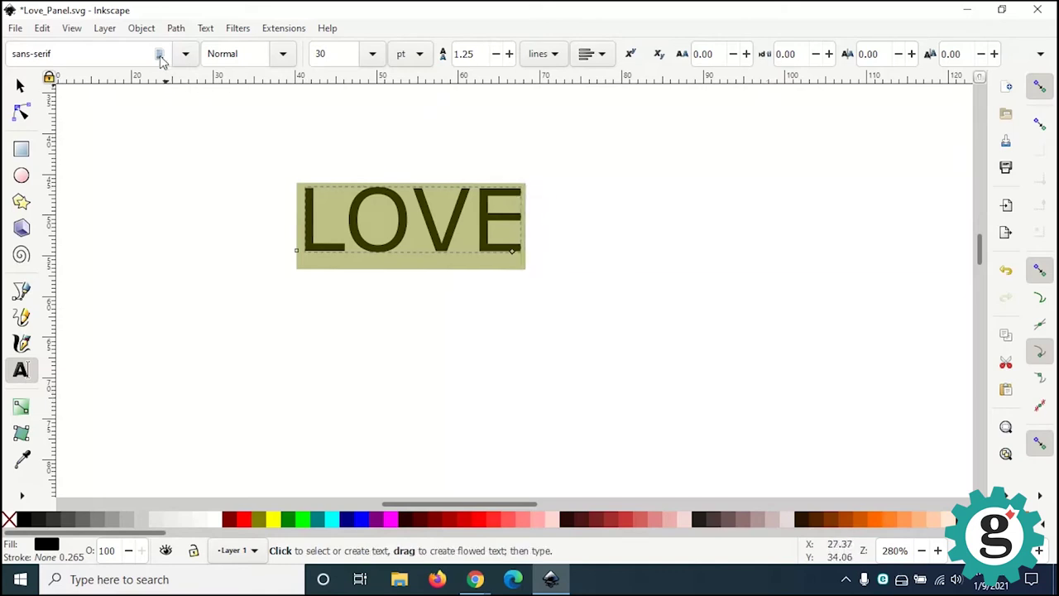
{"action": "left_click", "coordinate": [186, 55]}
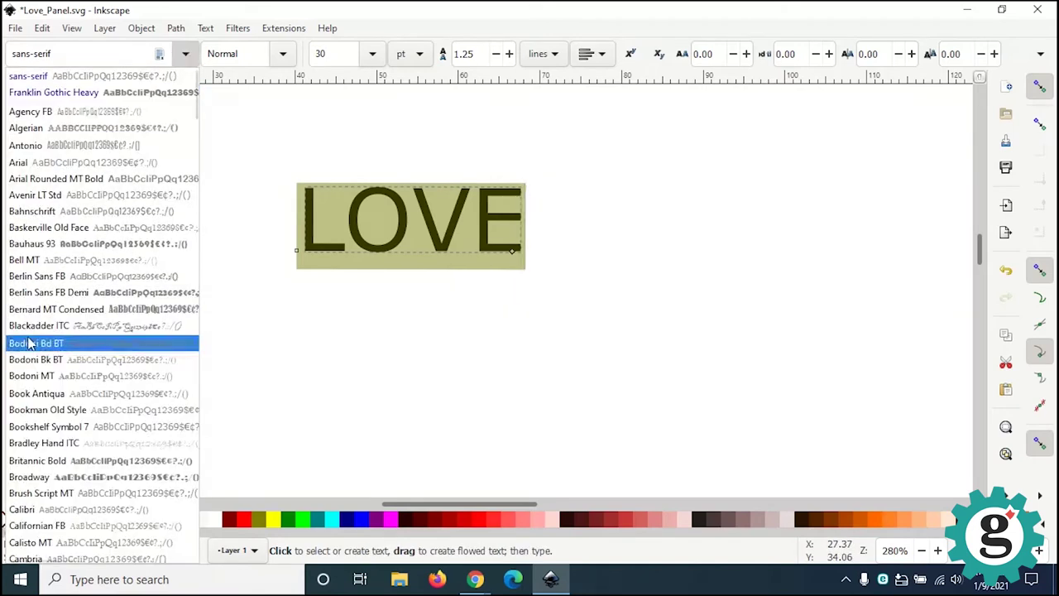
{"action": "scroll", "coordinate": [65, 488], "scroll_direction": "down", "scroll_amount": 8}
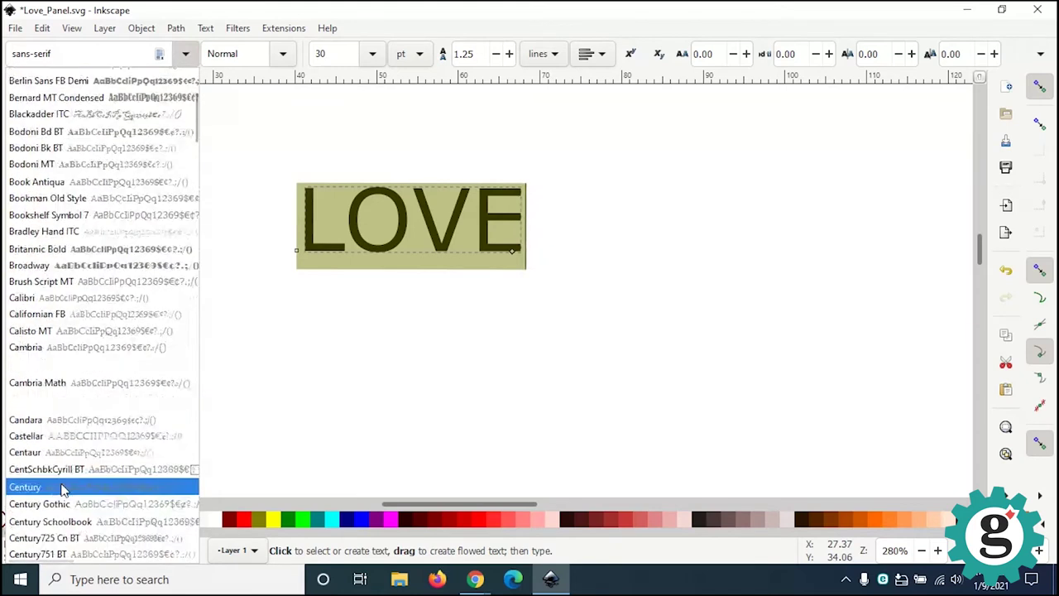
{"action": "scroll", "coordinate": [64, 486], "scroll_direction": "down", "scroll_amount": 6}
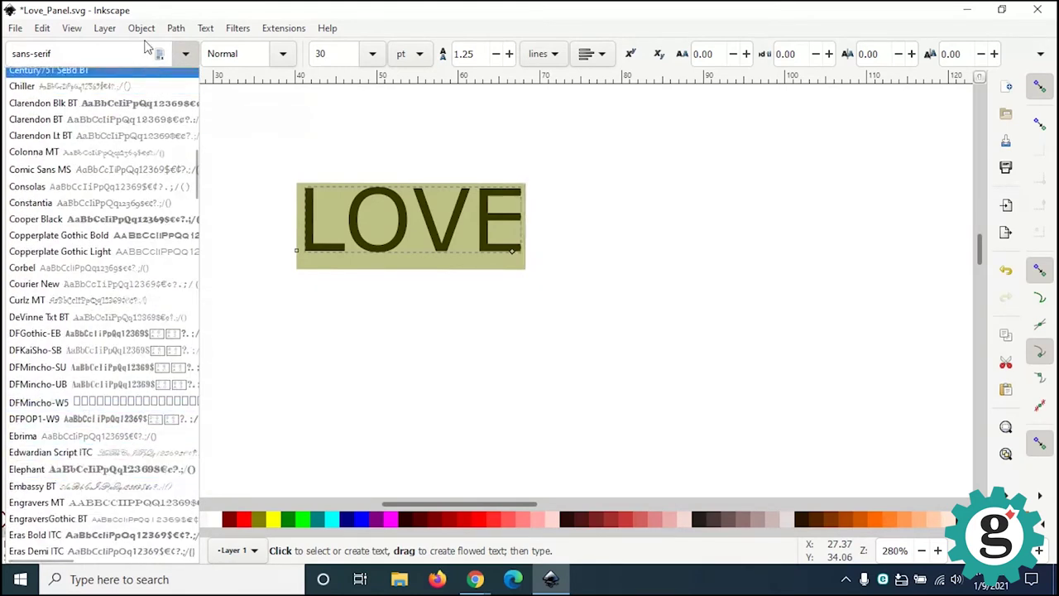
{"action": "left_click", "coordinate": [205, 28]}
Step: Apply Franklin Gothic Heavy at size 36 to the LOVE text via Text and Font
{"action": "left_click", "coordinate": [205, 28]}
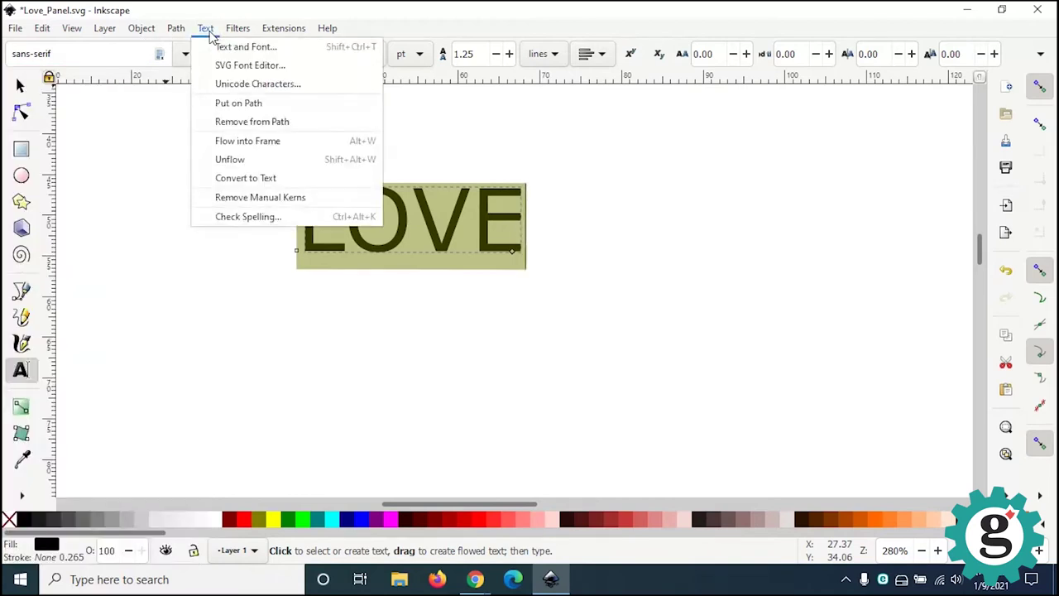
{"action": "left_click", "coordinate": [238, 48]}
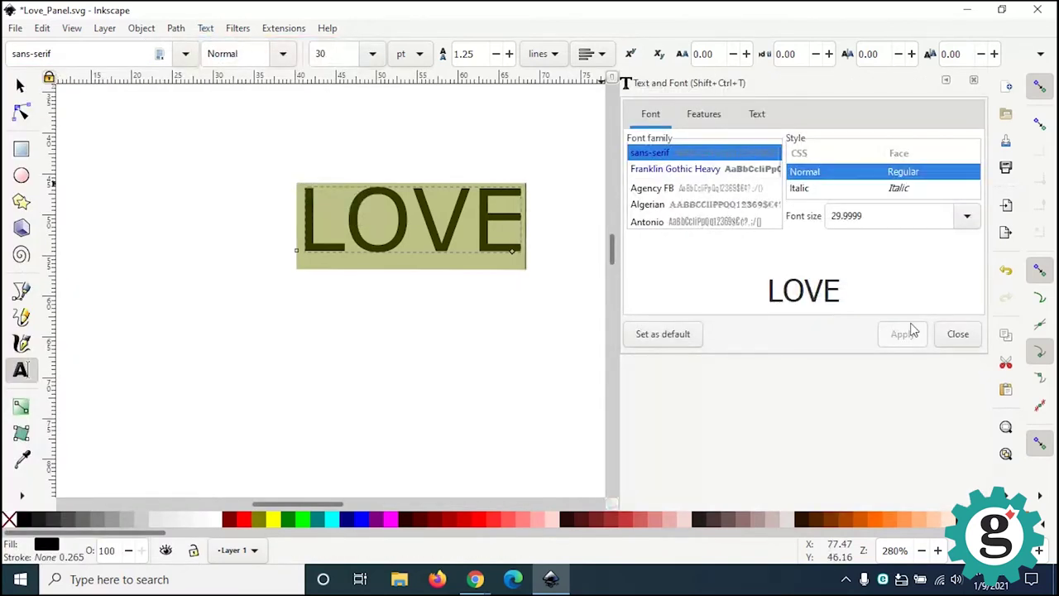
{"action": "left_click", "coordinate": [703, 171]}
{"action": "left_click", "coordinate": [676, 205]}
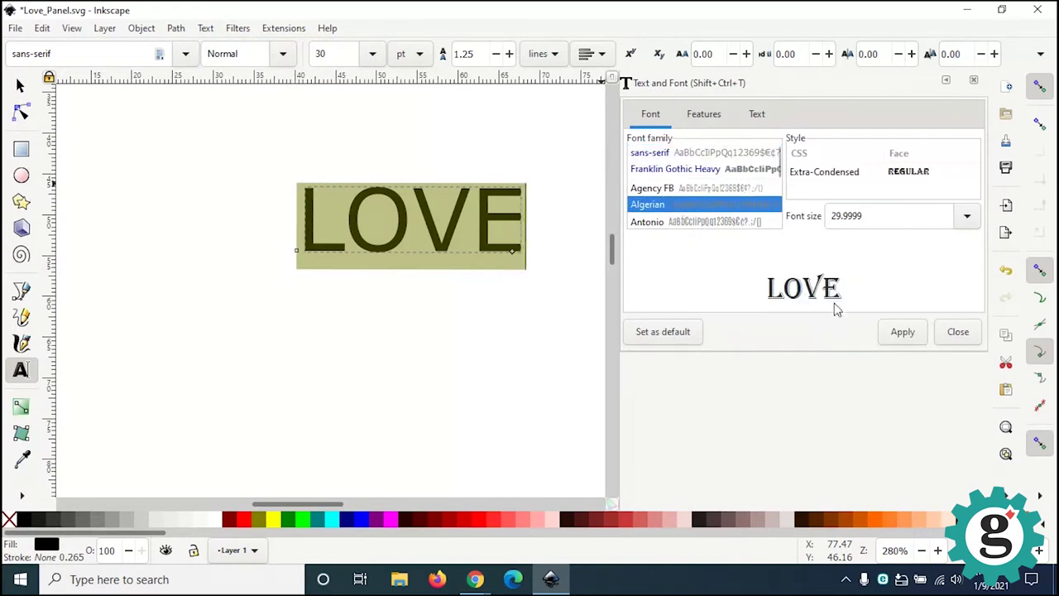
{"action": "left_click", "coordinate": [707, 188]}
{"action": "left_click", "coordinate": [702, 223]}
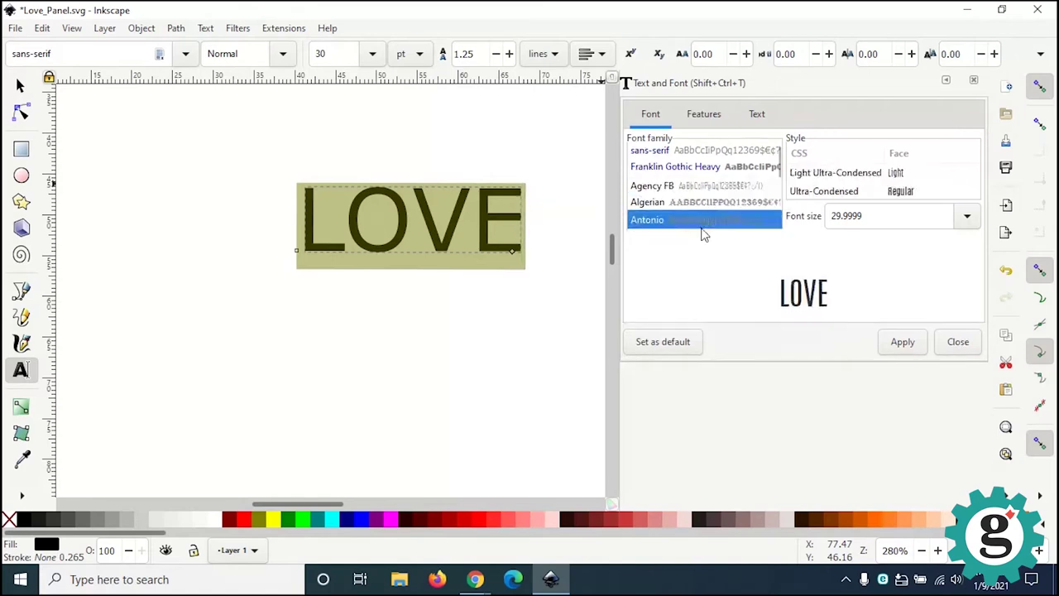
{"action": "key", "text": "Up"}
{"action": "key", "text": "Up"}
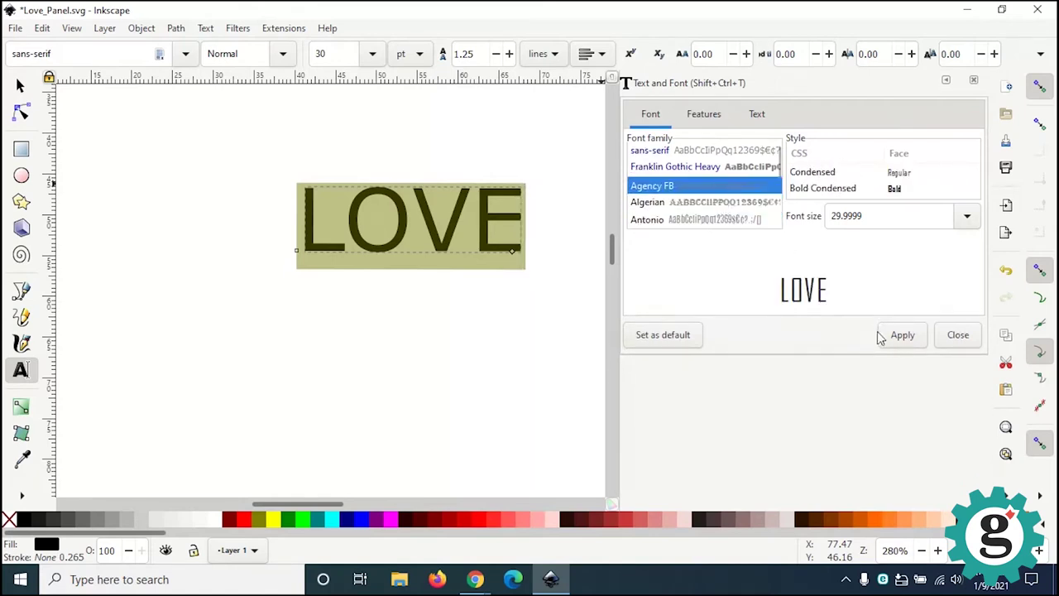
{"action": "left_click", "coordinate": [719, 170]}
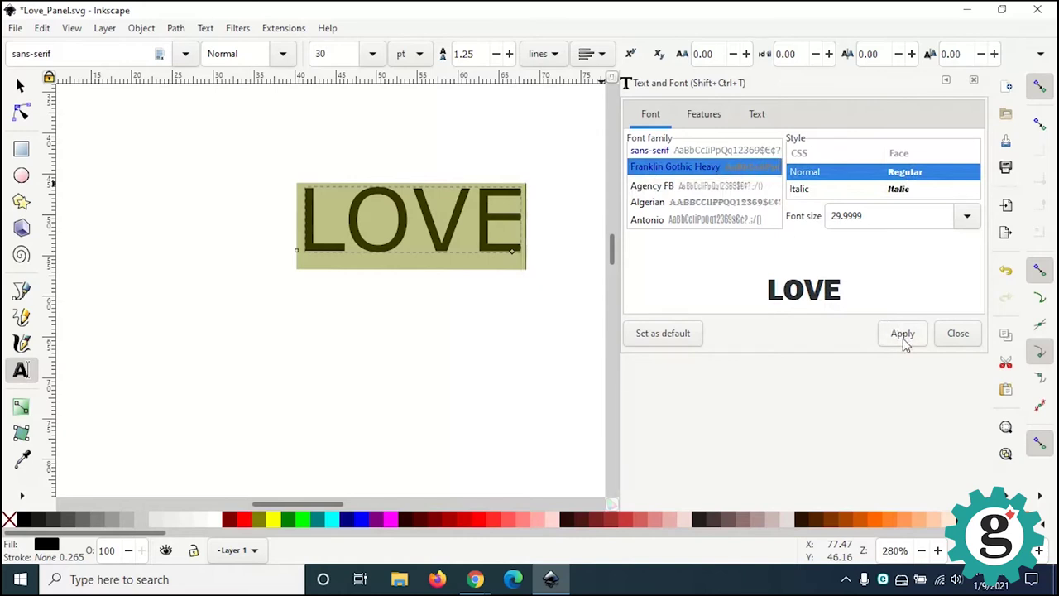
{"action": "left_click", "coordinate": [966, 216]}
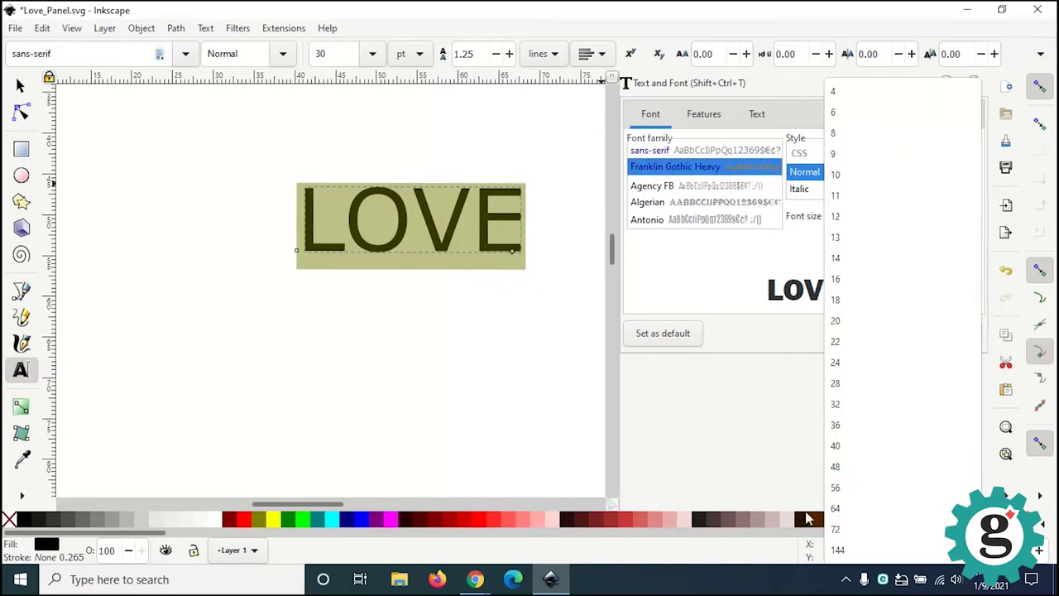
{"action": "left_click", "coordinate": [846, 426]}
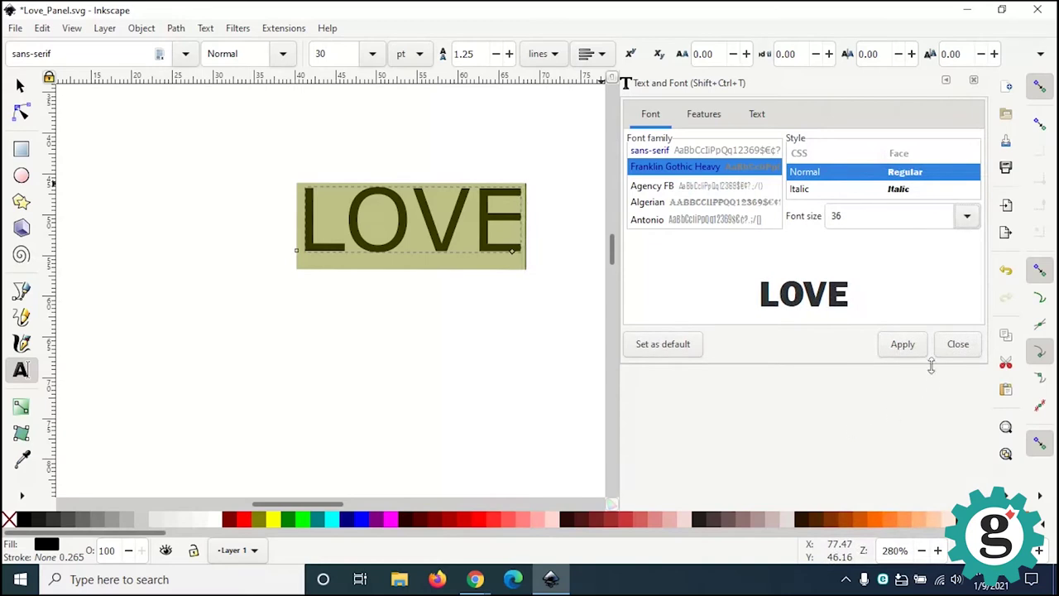
{"action": "left_click", "coordinate": [909, 348]}
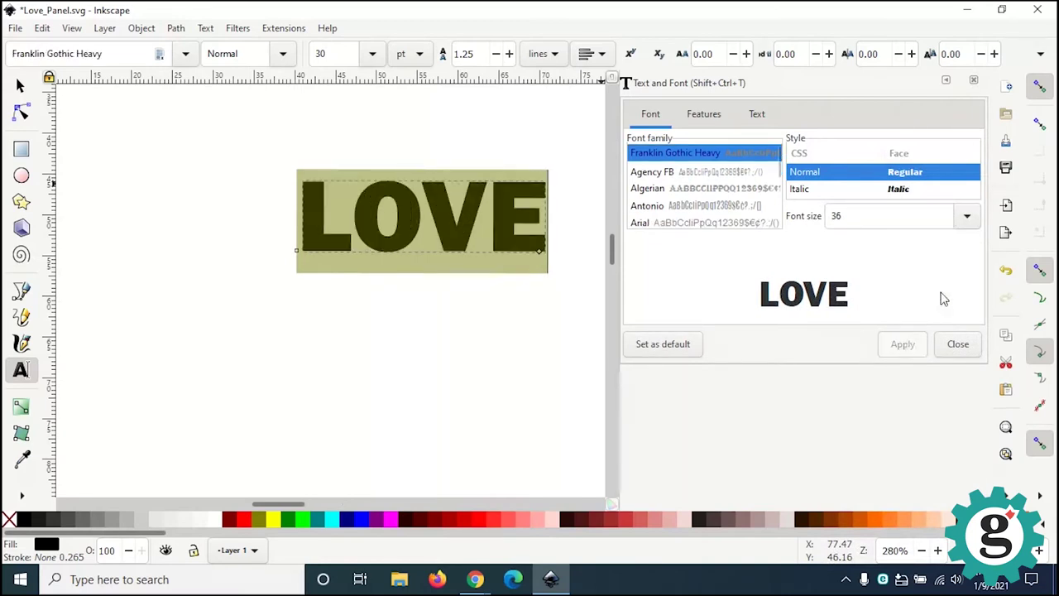
Step: Close the Text and Font panel, deselect LOVE, and zoom in on it
{"action": "left_click", "coordinate": [974, 80]}
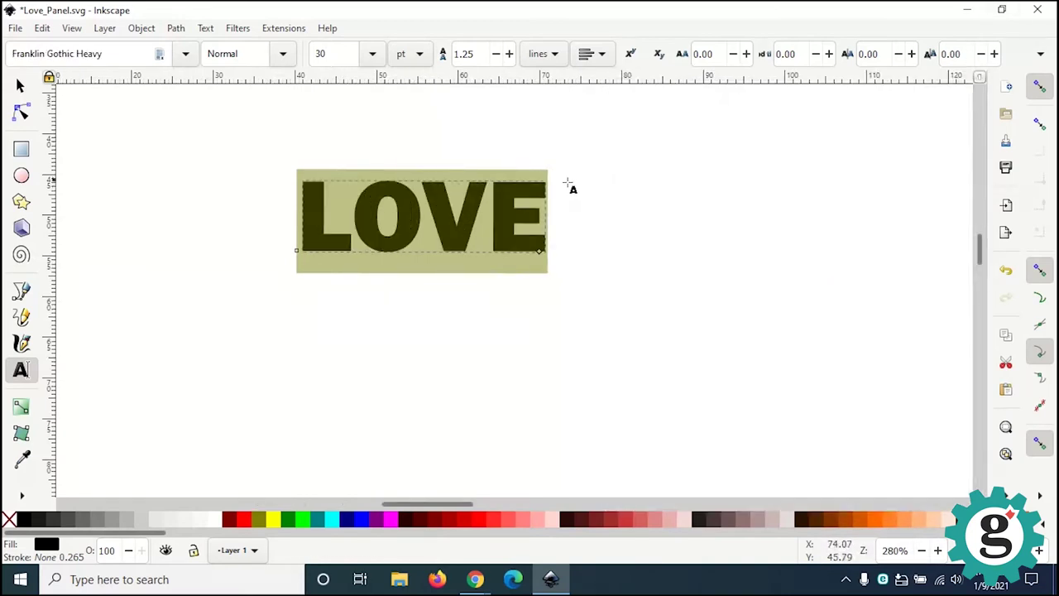
{"action": "left_click", "coordinate": [425, 215]}
{"action": "left_click", "coordinate": [21, 85]}
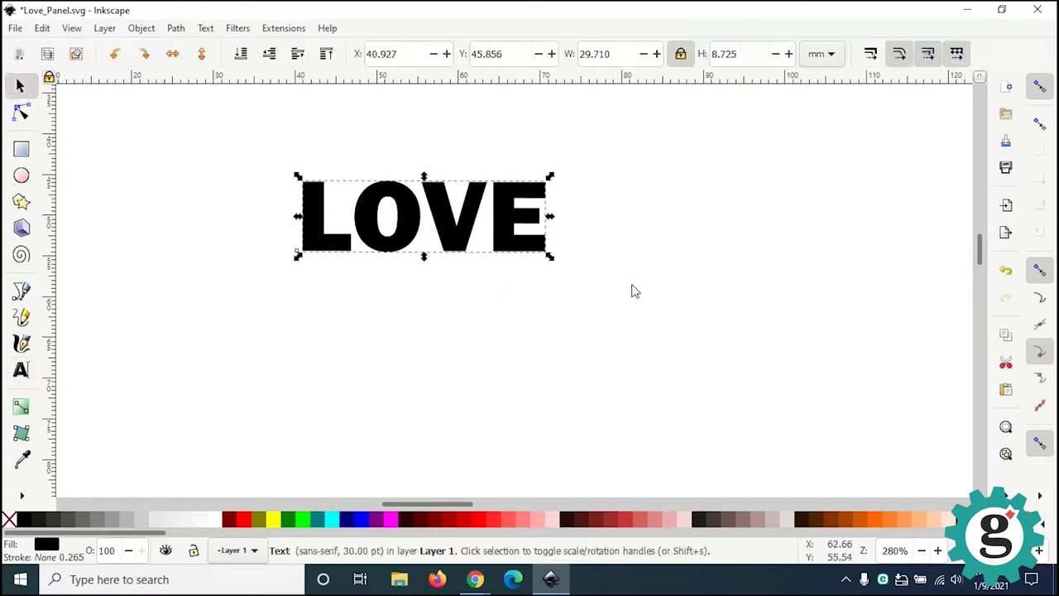
{"action": "left_click", "coordinate": [631, 291]}
{"action": "key", "text": "plus"}
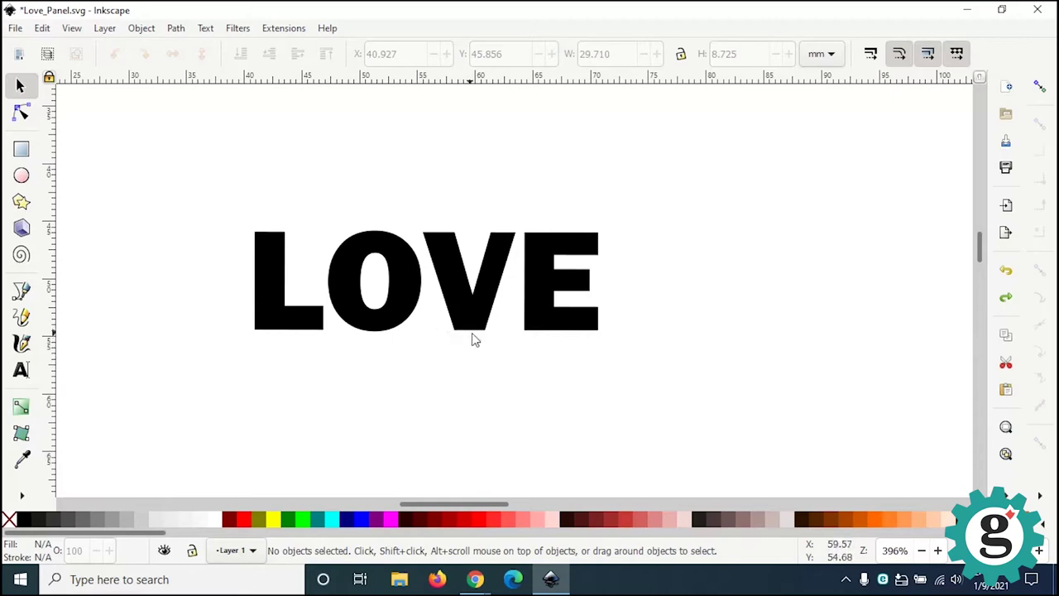
Step: Convert the LOVE text to paths and ungroup it into four separate letter paths
{"action": "left_click", "coordinate": [468, 336]}
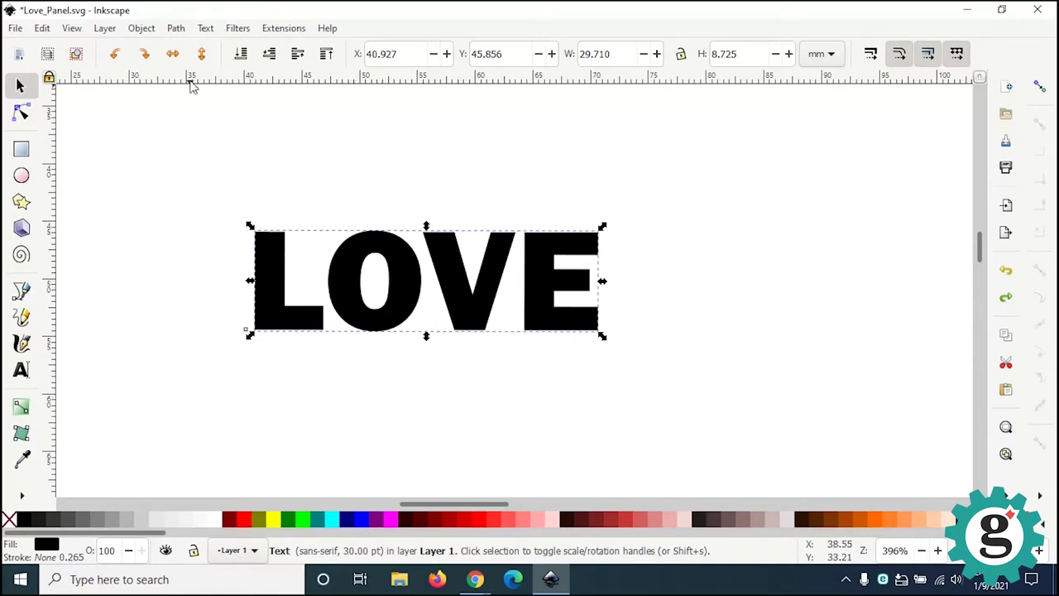
{"action": "left_click", "coordinate": [178, 31]}
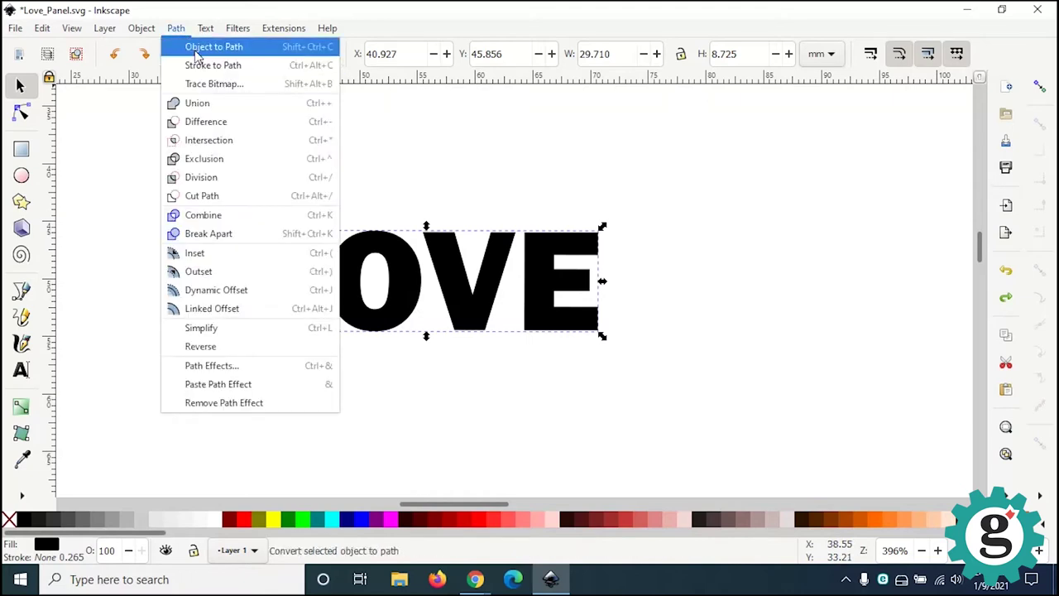
{"action": "left_click", "coordinate": [196, 49]}
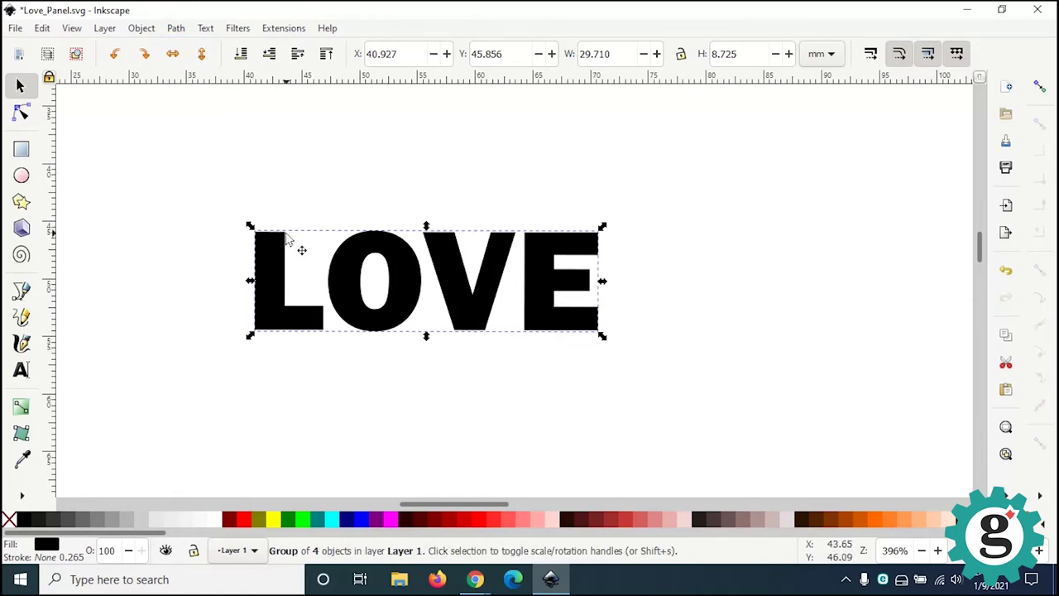
{"action": "left_click", "coordinate": [141, 28]}
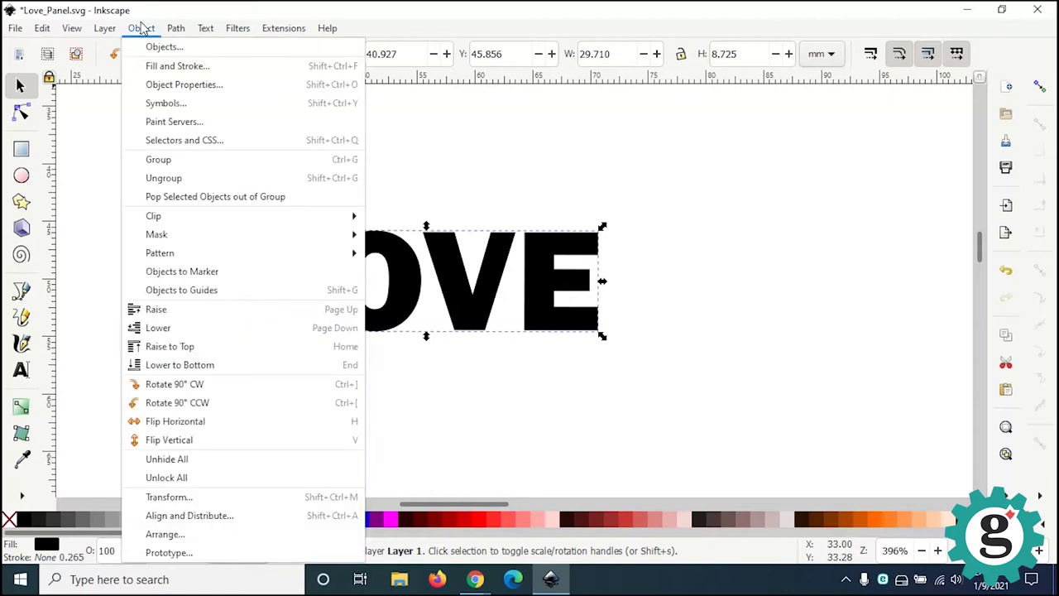
{"action": "left_click", "coordinate": [174, 184]}
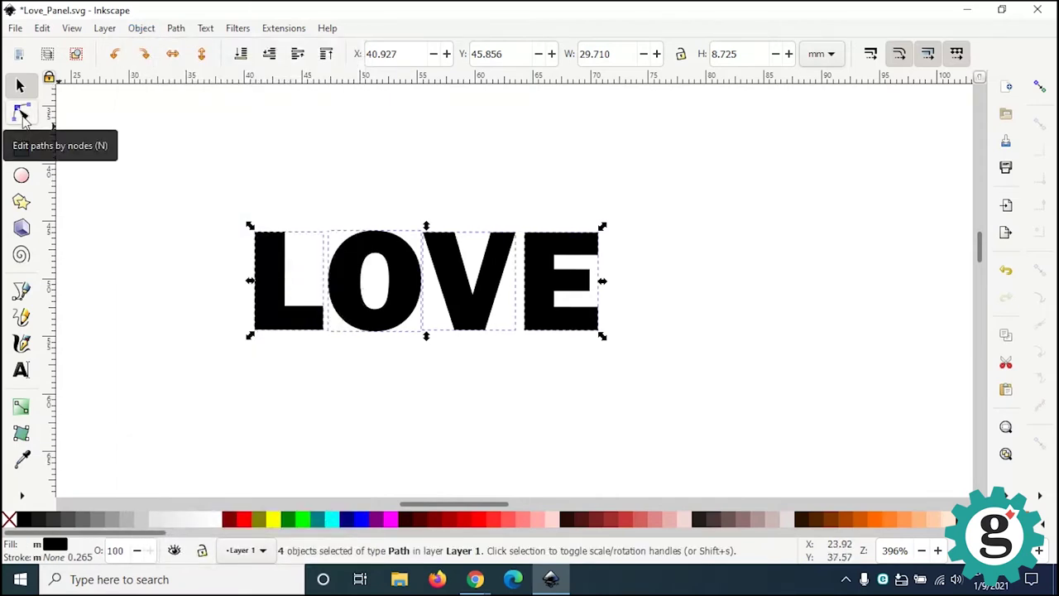
{"action": "left_click", "coordinate": [20, 114]}
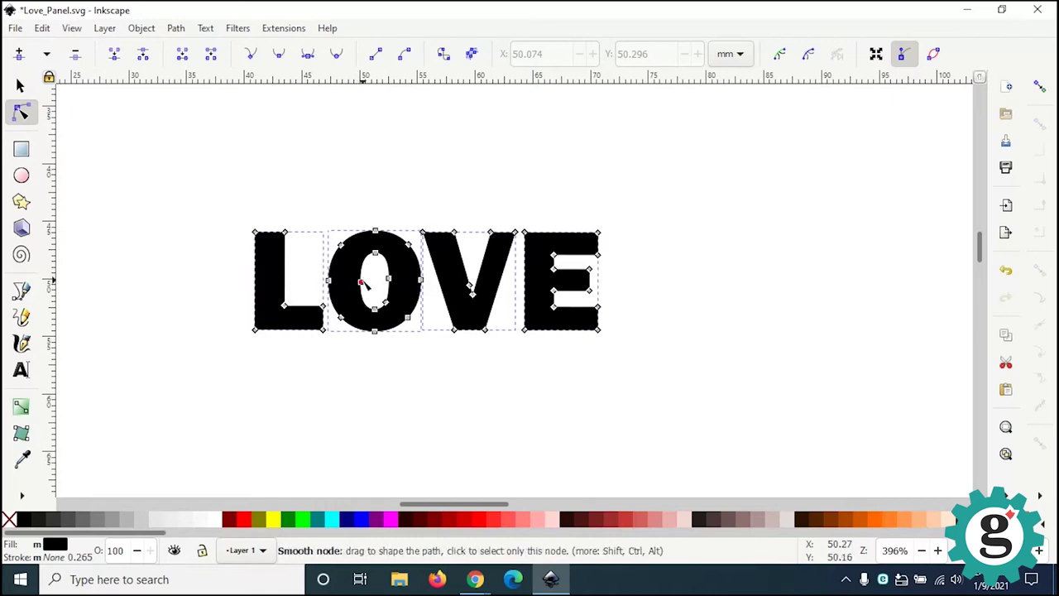
{"action": "left_click_drag", "start_coordinate": [375, 286], "coordinate": [332, 281]}
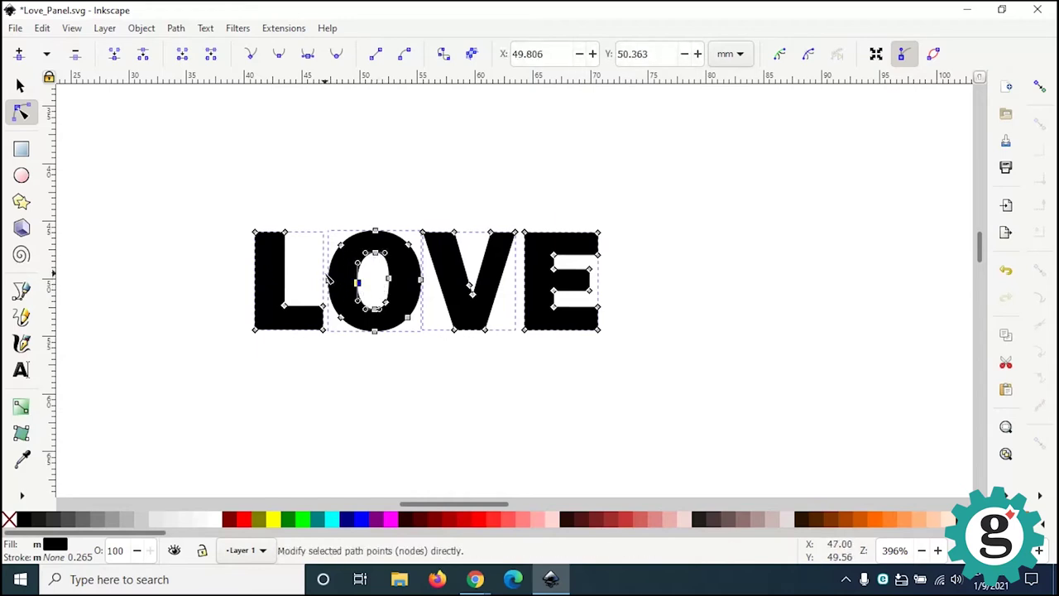
{"action": "key", "text": "ctrl+z"}
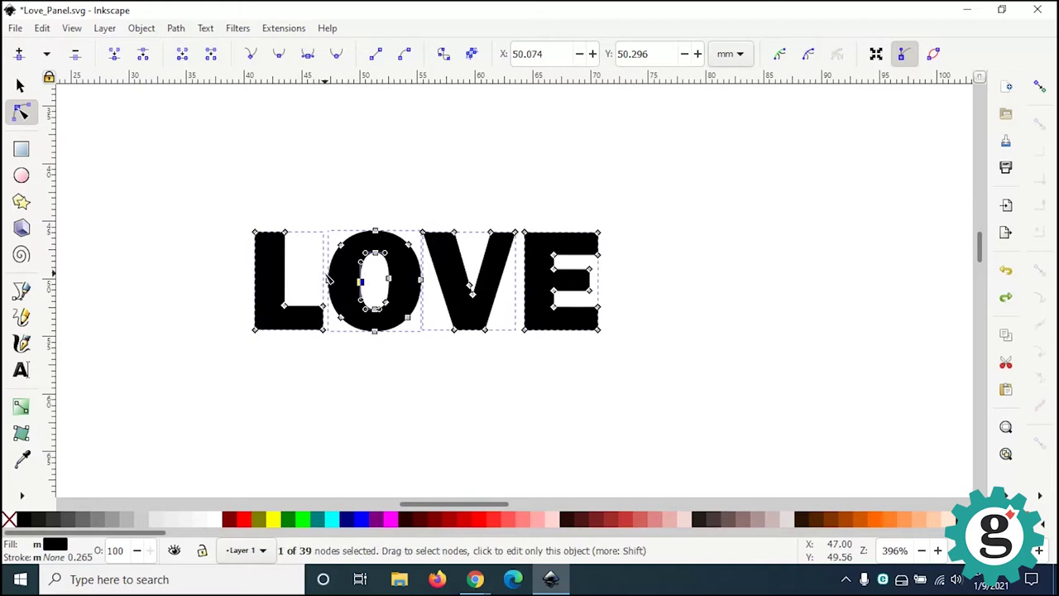
{"action": "key", "text": "s"}
{"action": "left_click", "coordinate": [488, 213]}
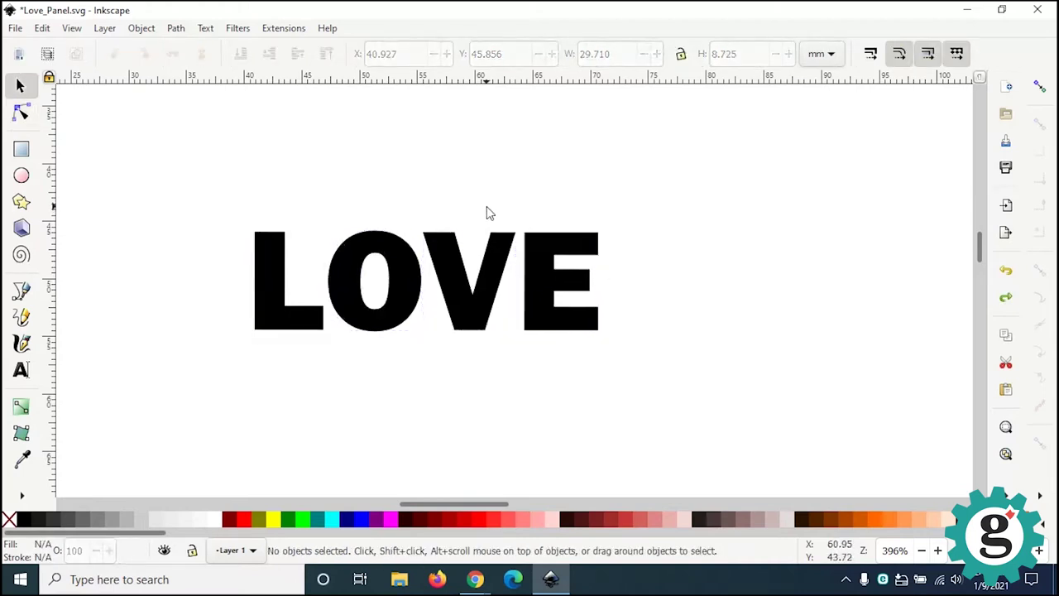
{"action": "key", "text": "r"}
Step: Switch snapping off and draw a thin vertical rectangle down through the O
{"action": "left_click", "coordinate": [1041, 88]}
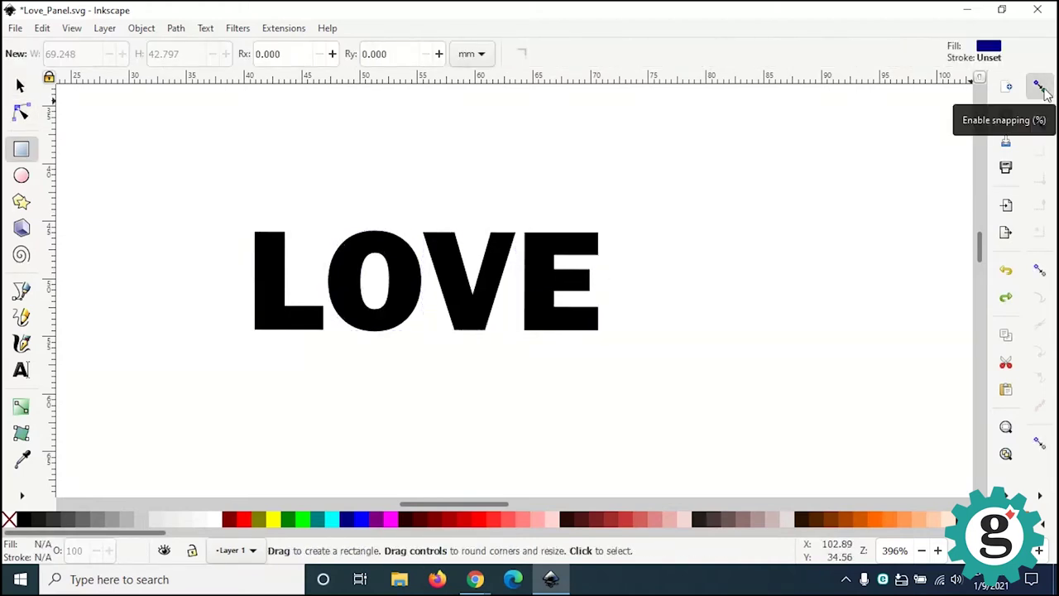
{"action": "left_click", "coordinate": [1041, 87]}
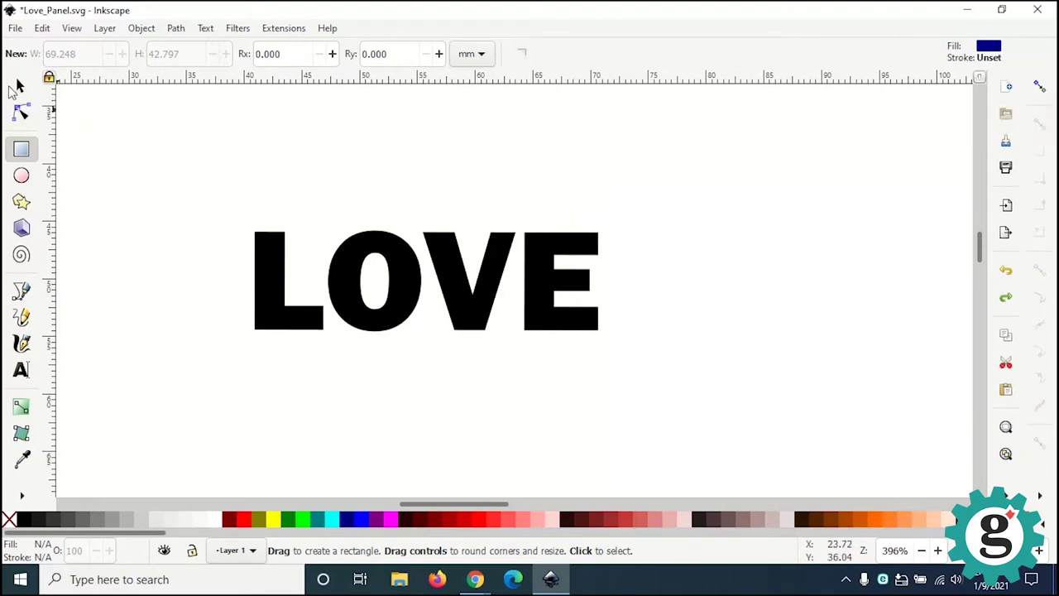
{"action": "left_click", "coordinate": [19, 86]}
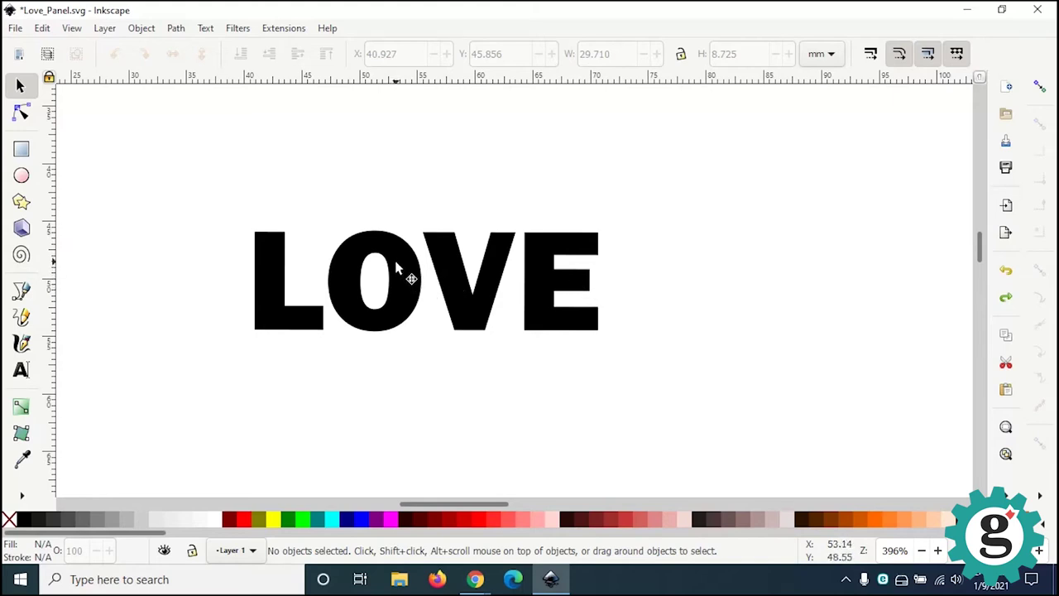
{"action": "left_click", "coordinate": [21, 150]}
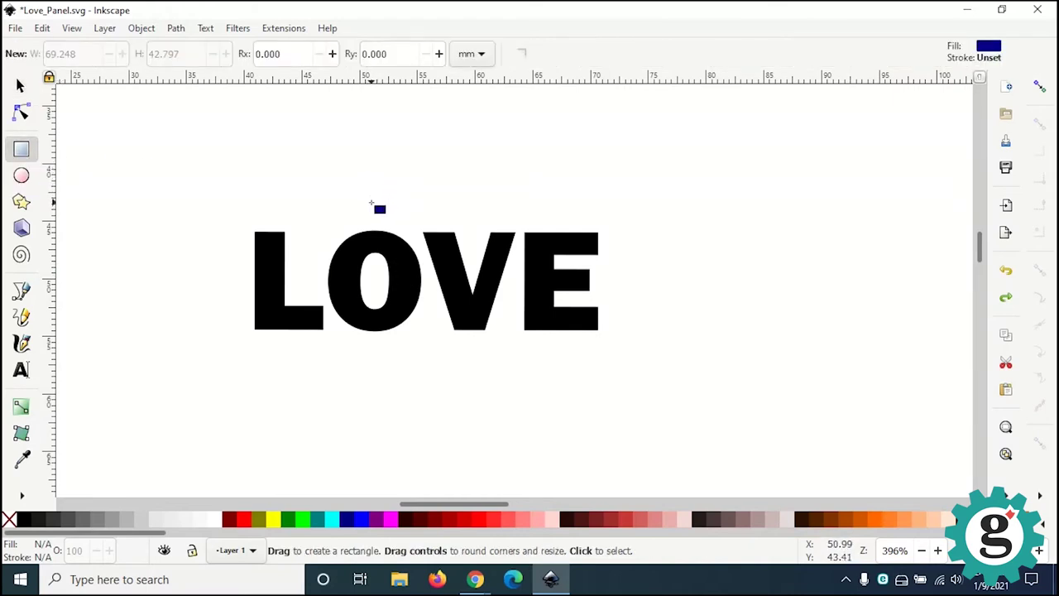
{"action": "left_click_drag", "start_coordinate": [373, 208], "coordinate": [380, 357]}
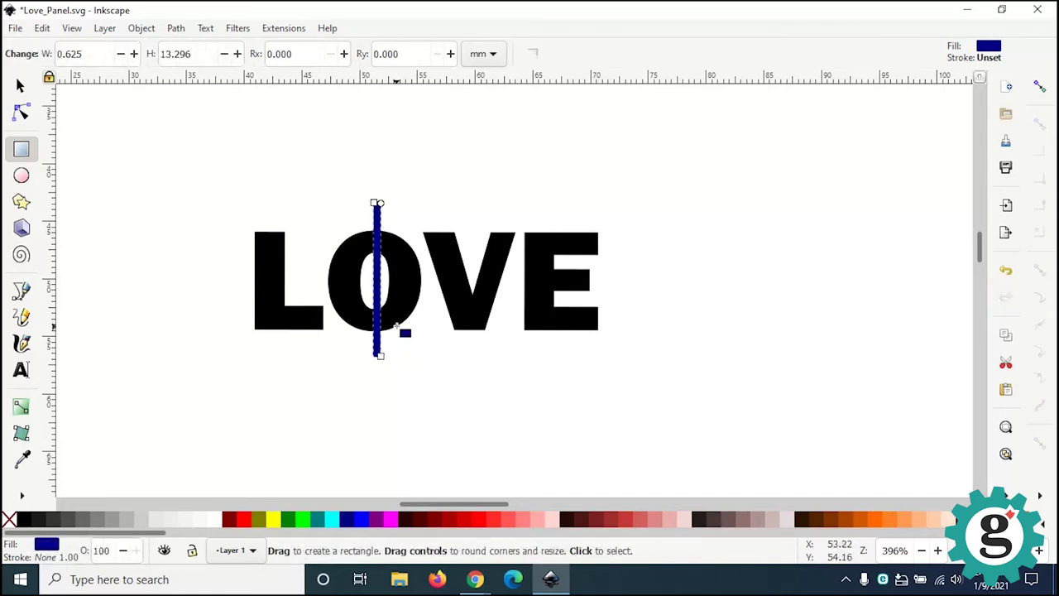
Step: Set the bar's width to 0.750 mm and centre it on the O
{"action": "left_click", "coordinate": [22, 87]}
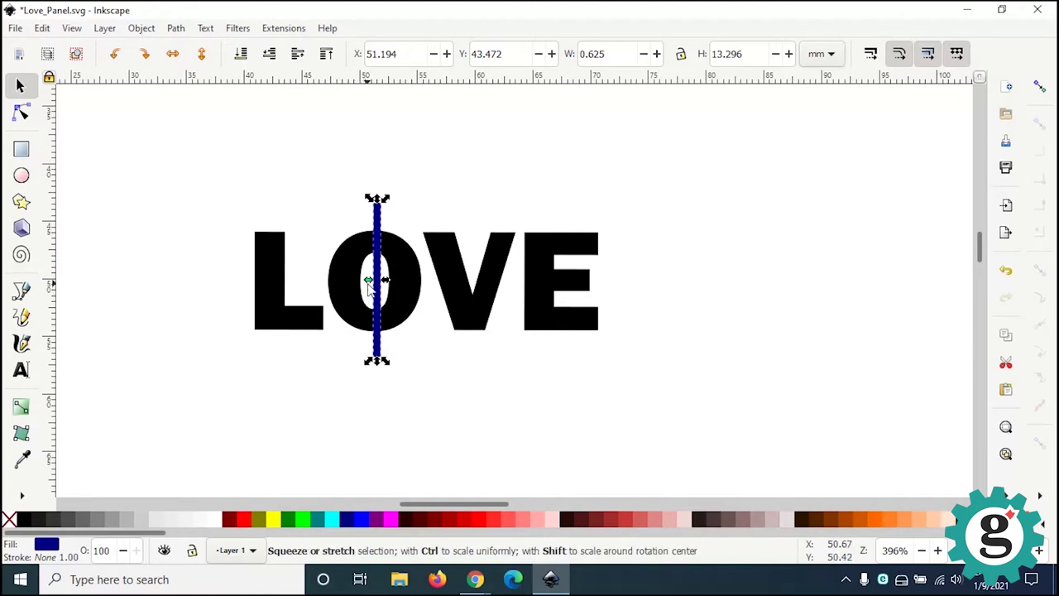
{"action": "scroll", "coordinate": [369, 288], "scroll_direction": "up", "scroll_amount": 1, "text": "ctrl"}
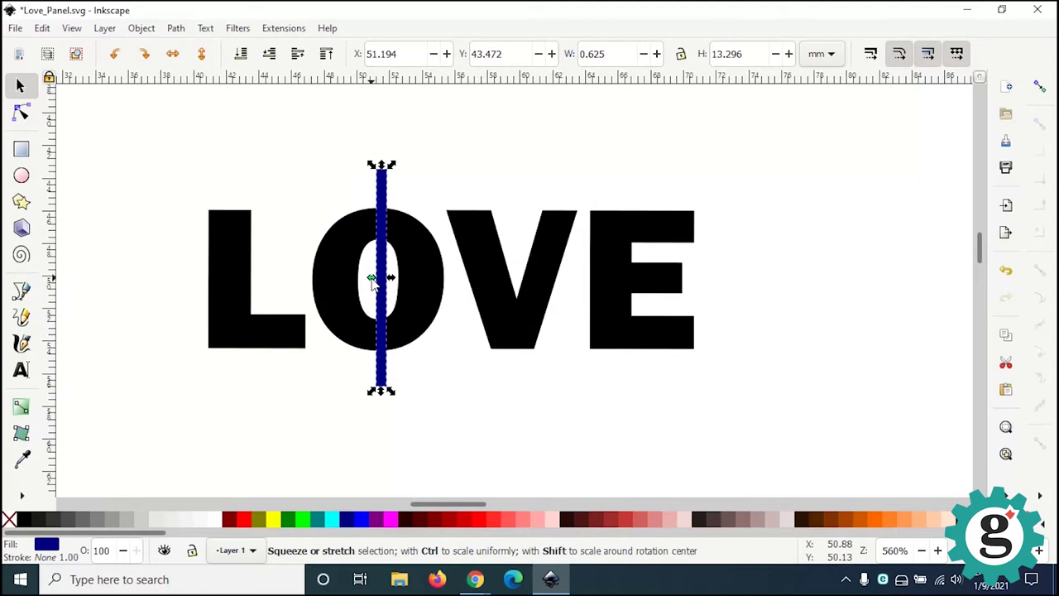
{"action": "left_click_drag", "start_coordinate": [370, 278], "coordinate": [372, 287]}
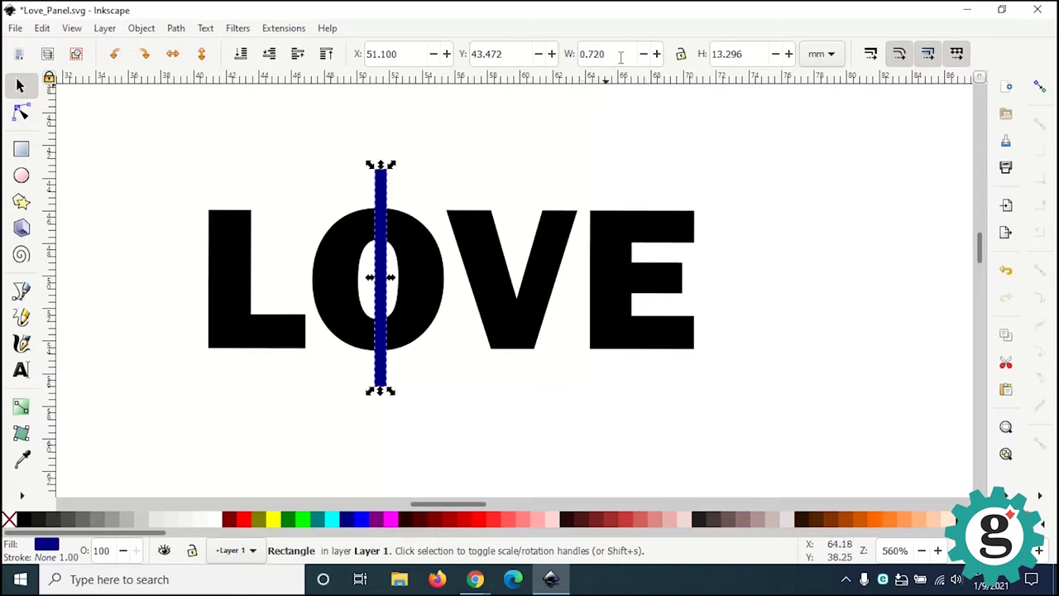
{"action": "left_click_drag", "start_coordinate": [619, 57], "coordinate": [569, 55]}
{"action": "type", "text": ".75"}
{"action": "key", "text": "Return"}
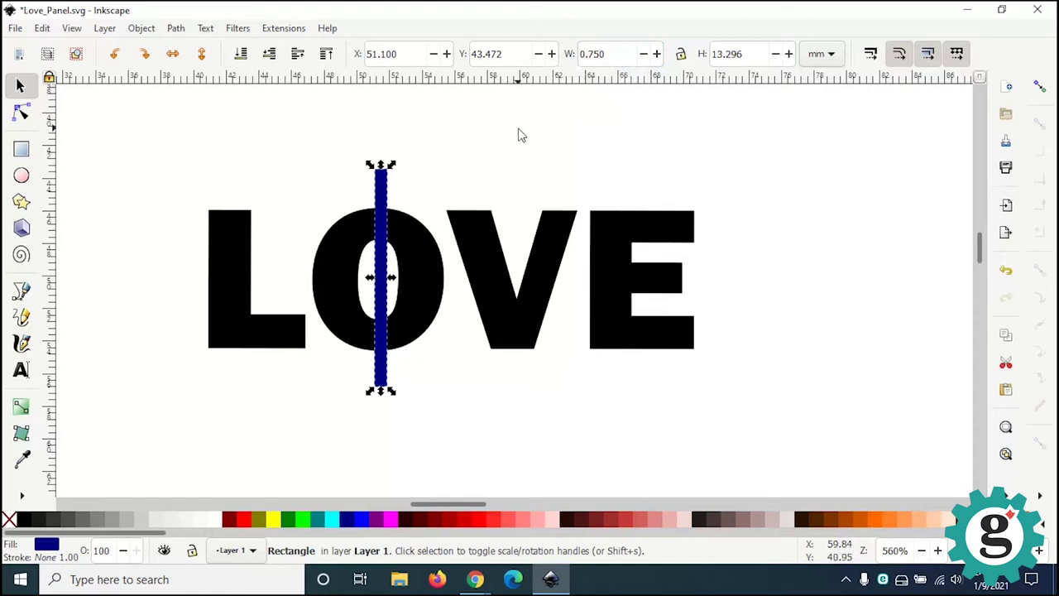
{"action": "key", "text": "Left"}
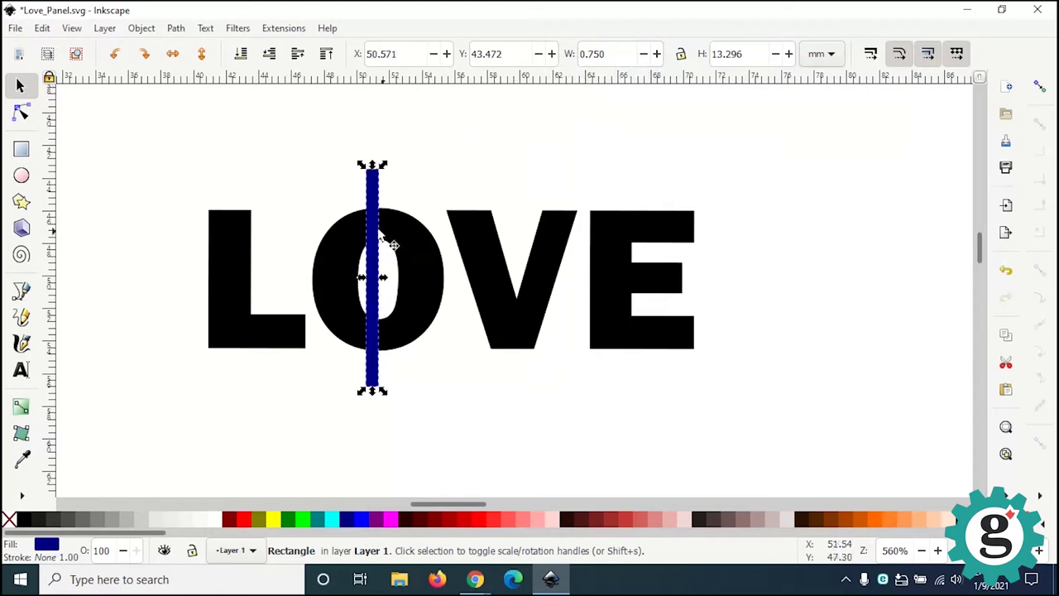
{"action": "left_click_drag", "start_coordinate": [371, 199], "coordinate": [390, 205]}
{"action": "left_click", "coordinate": [418, 178]}
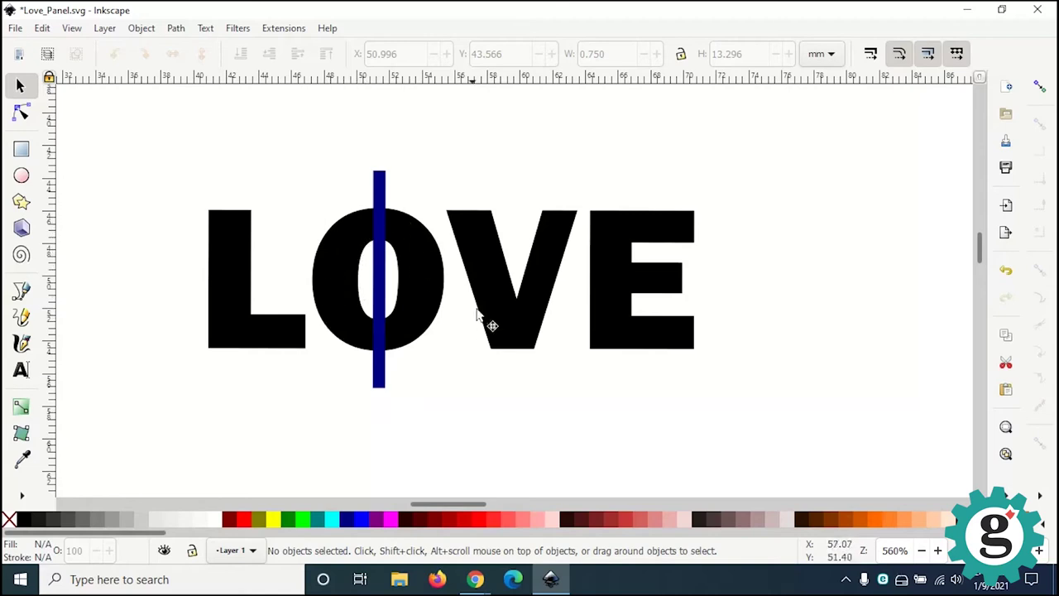
{"action": "left_click", "coordinate": [380, 215]}
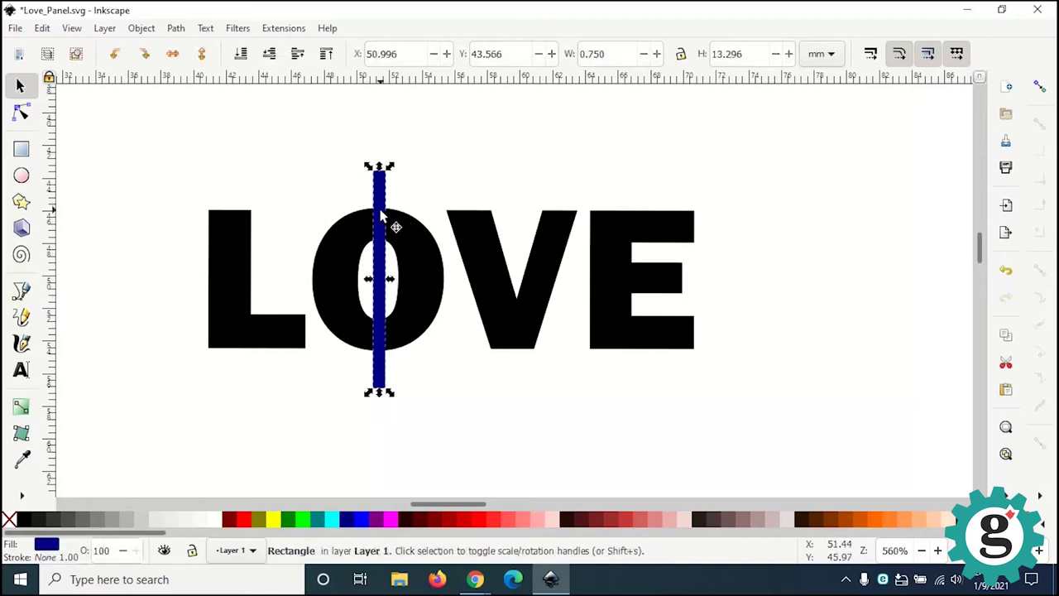
Step: Subtract the bar from the O with Path > Difference, leaving a thin stencil gap
{"action": "left_click", "coordinate": [412, 246], "text": "shift"}
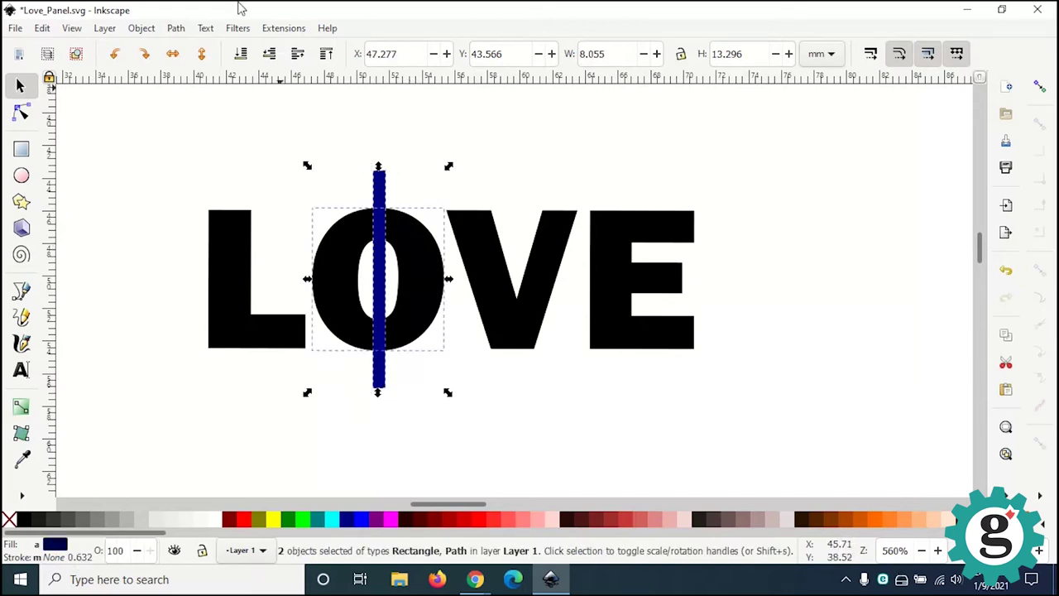
{"action": "left_click", "coordinate": [176, 28]}
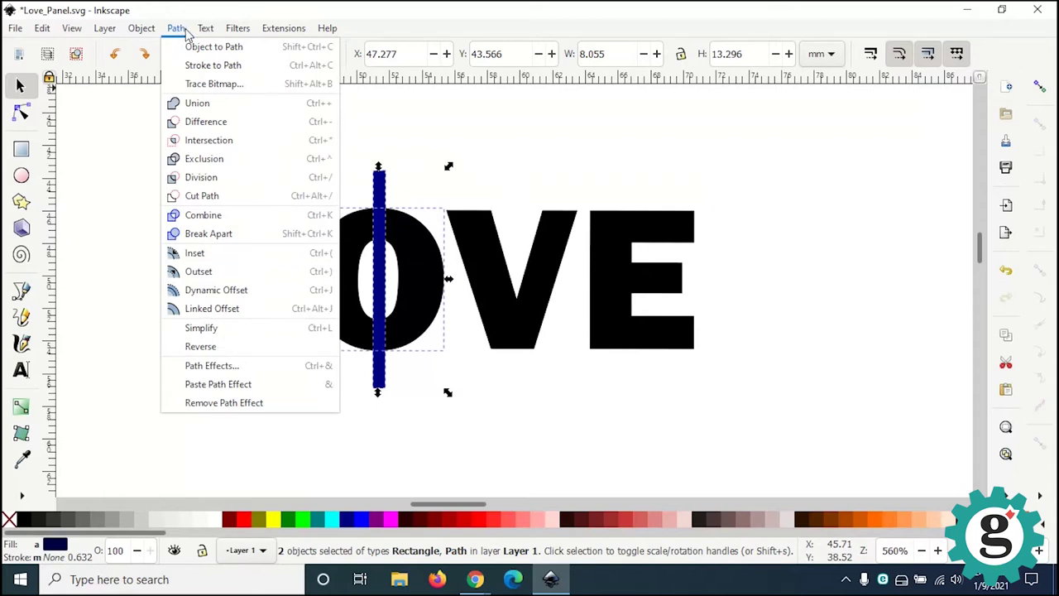
{"action": "mouse_move", "coordinate": [205, 28]}
{"action": "mouse_move", "coordinate": [168, 33]}
{"action": "left_click", "coordinate": [196, 124]}
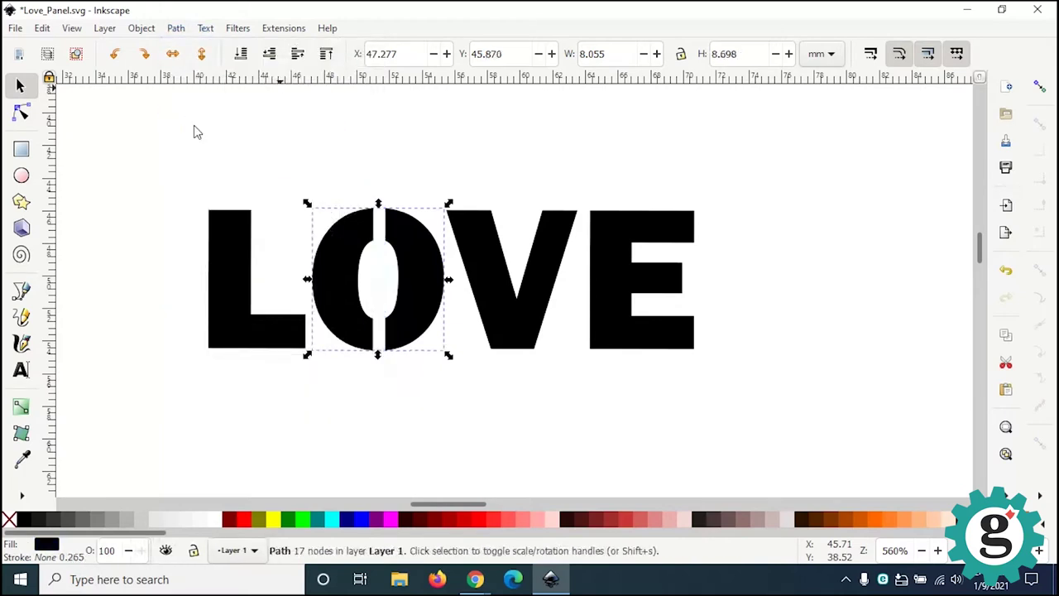
{"action": "left_click", "coordinate": [394, 152]}
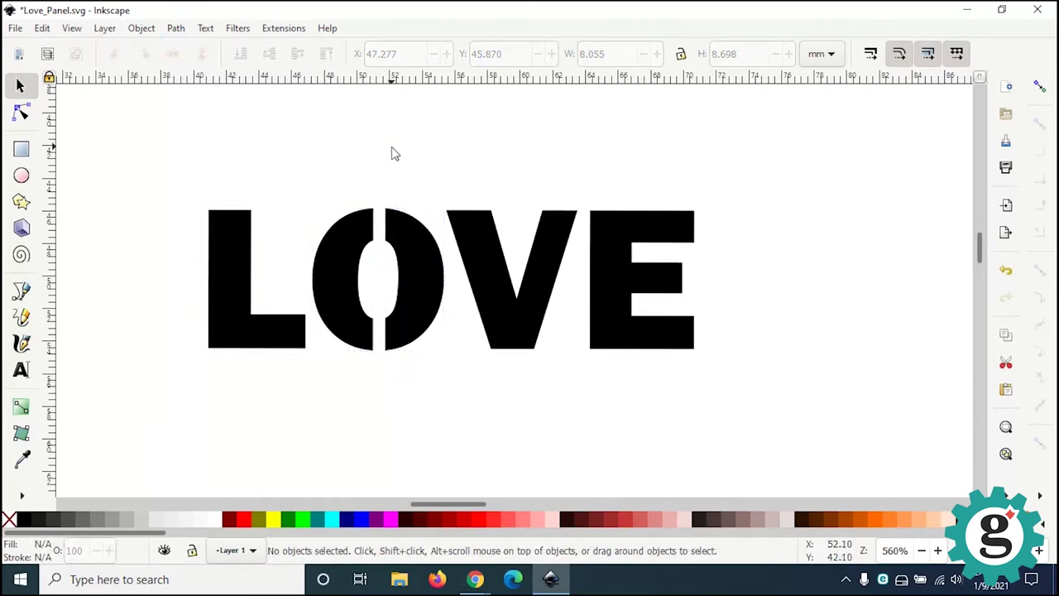
{"action": "left_click", "coordinate": [405, 220]}
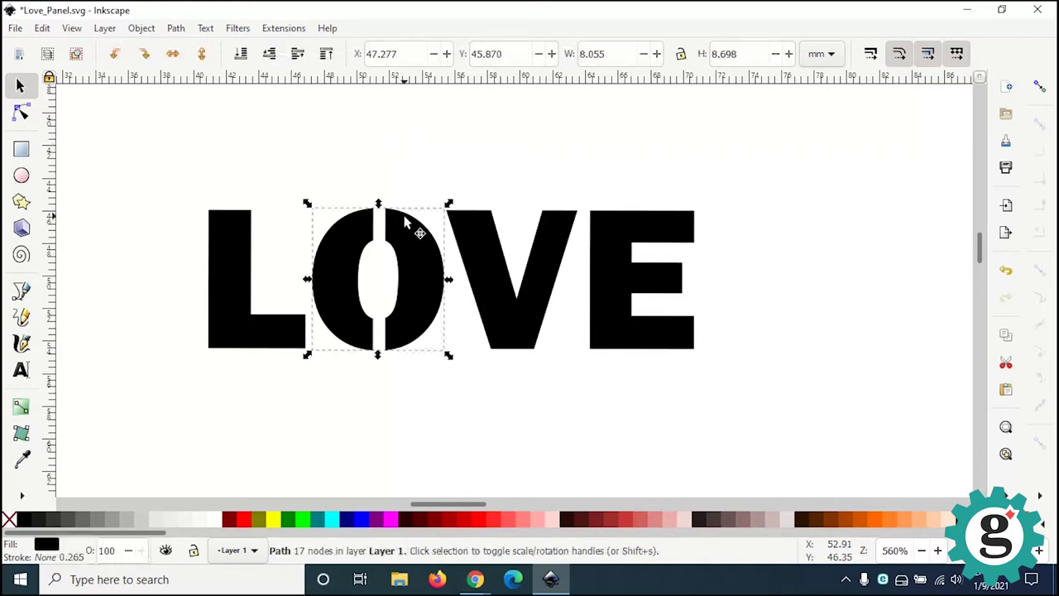
{"action": "left_click", "coordinate": [383, 137]}
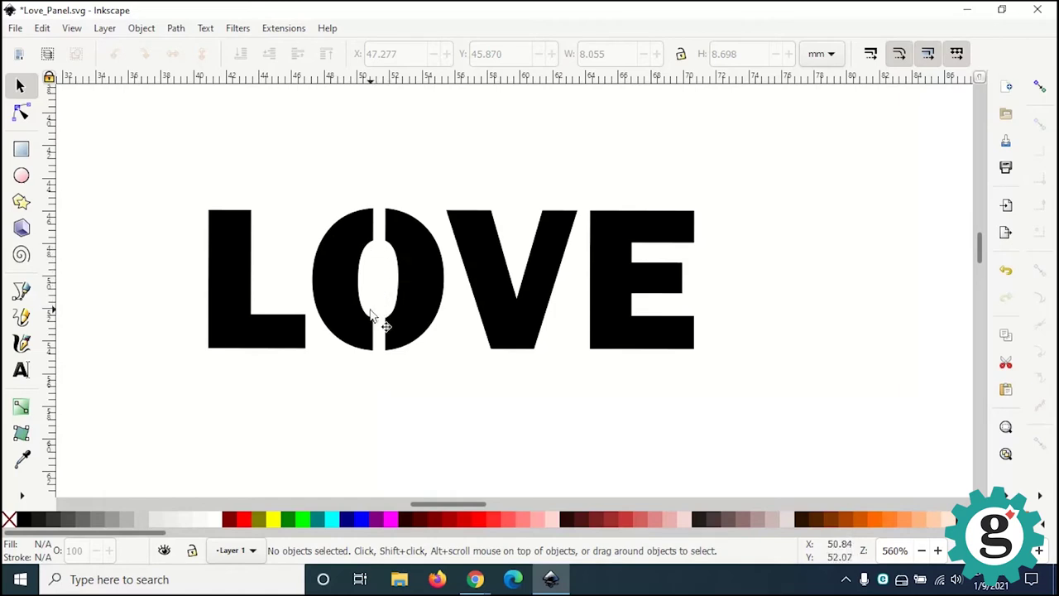
Step: Move the heart from beside the page to just above the LOVE lettering
{"action": "scroll", "coordinate": [371, 316], "scroll_direction": "down", "scroll_amount": 2, "text": "ctrl"}
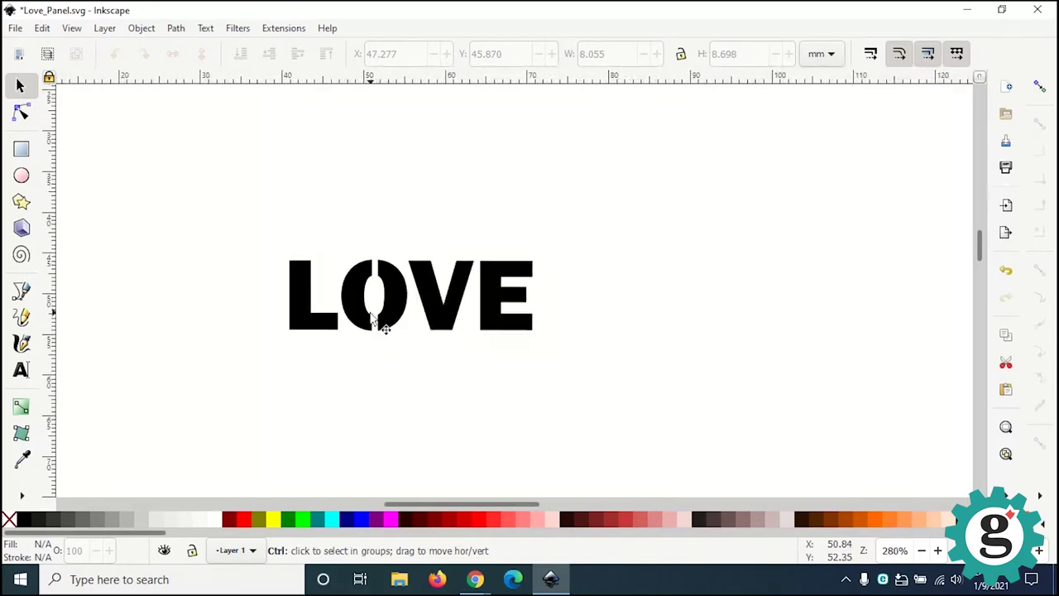
{"action": "scroll", "coordinate": [372, 319], "scroll_direction": "down", "scroll_amount": 1, "text": "ctrl"}
{"action": "scroll", "coordinate": [372, 321], "scroll_direction": "down", "scroll_amount": 1, "text": "ctrl"}
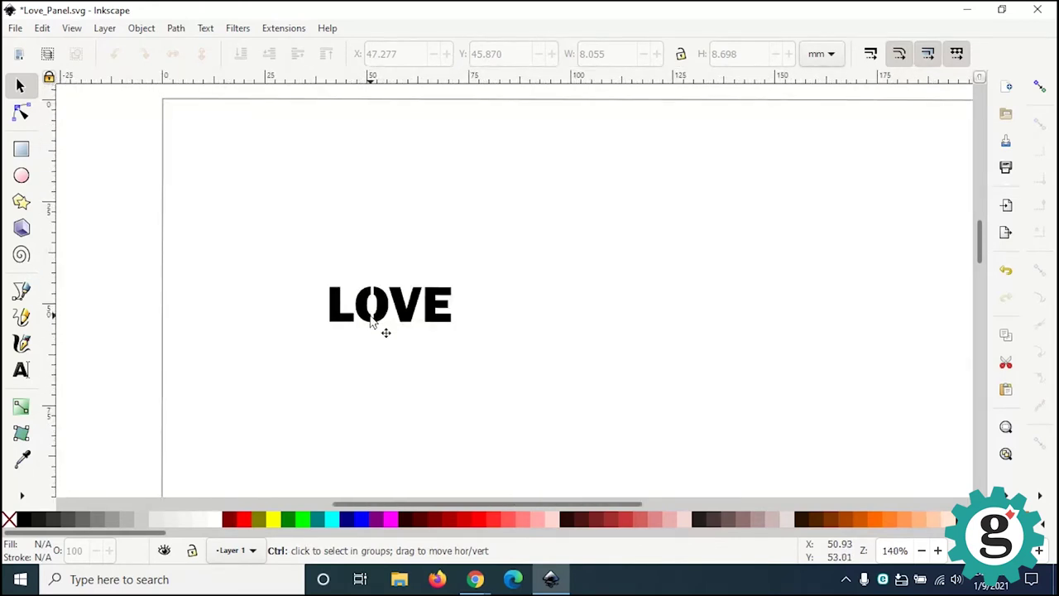
{"action": "middle_click_drag", "start_coordinate": [520, 314], "coordinate": [260, 334]}
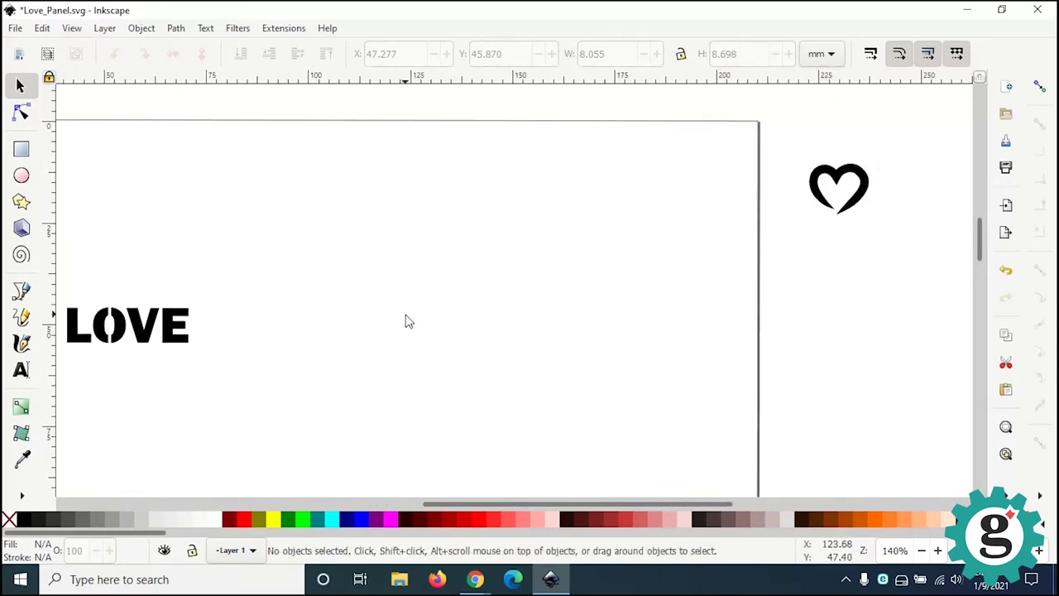
{"action": "left_click_drag", "start_coordinate": [864, 192], "coordinate": [153, 279]}
{"action": "middle_click_drag", "start_coordinate": [208, 314], "coordinate": [446, 312]}
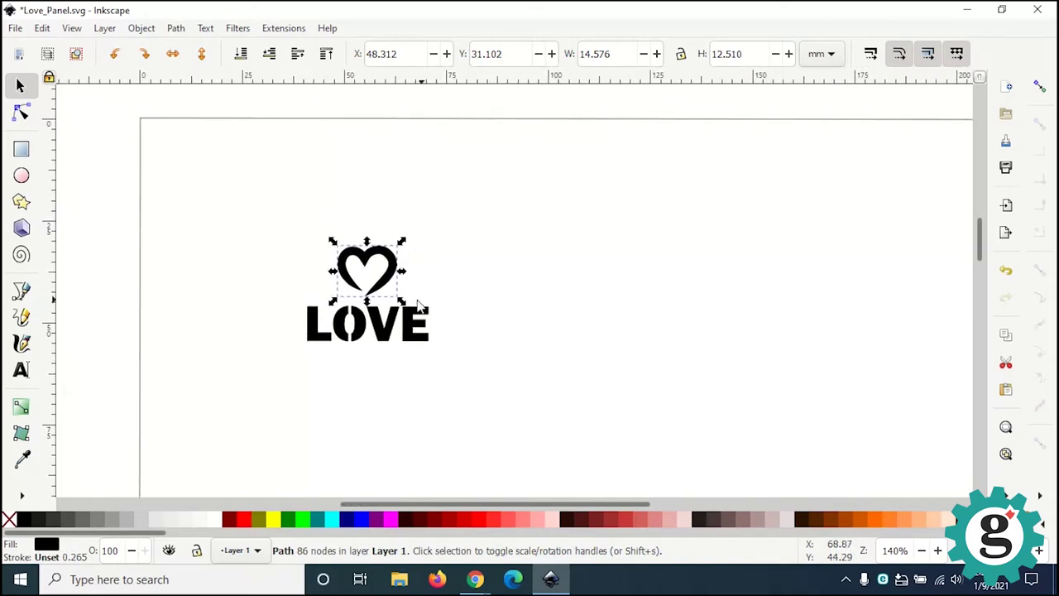
Step: Enlarge the heart slightly, to about 15.8 × 13.6 mm
{"action": "scroll", "coordinate": [406, 304], "scroll_direction": "up", "scroll_amount": 1}
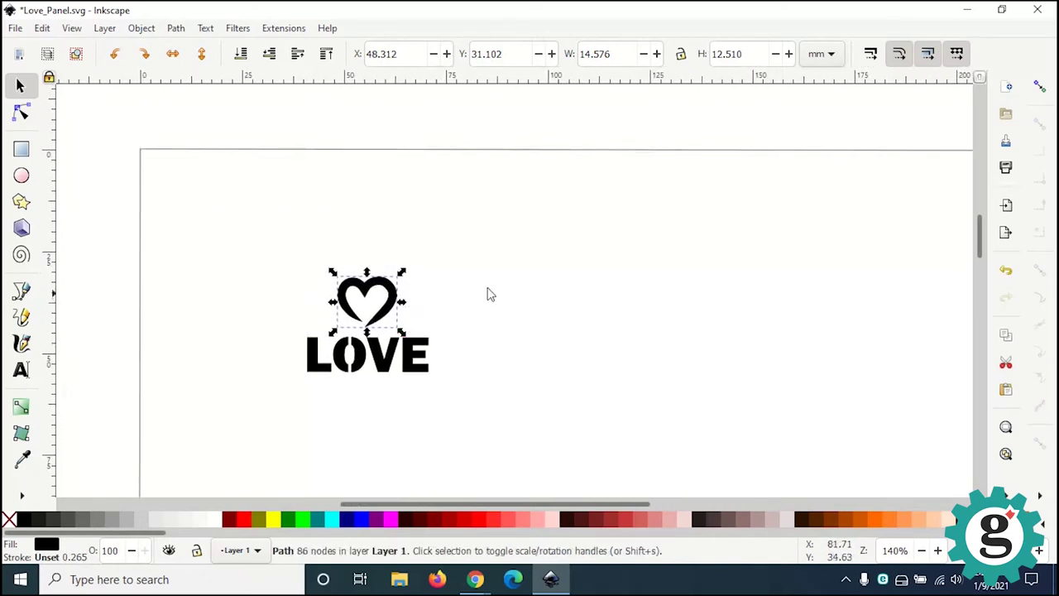
{"action": "scroll", "coordinate": [359, 286], "scroll_direction": "up", "scroll_amount": 2}
{"action": "scroll", "coordinate": [382, 357], "scroll_direction": "up", "scroll_amount": 2}
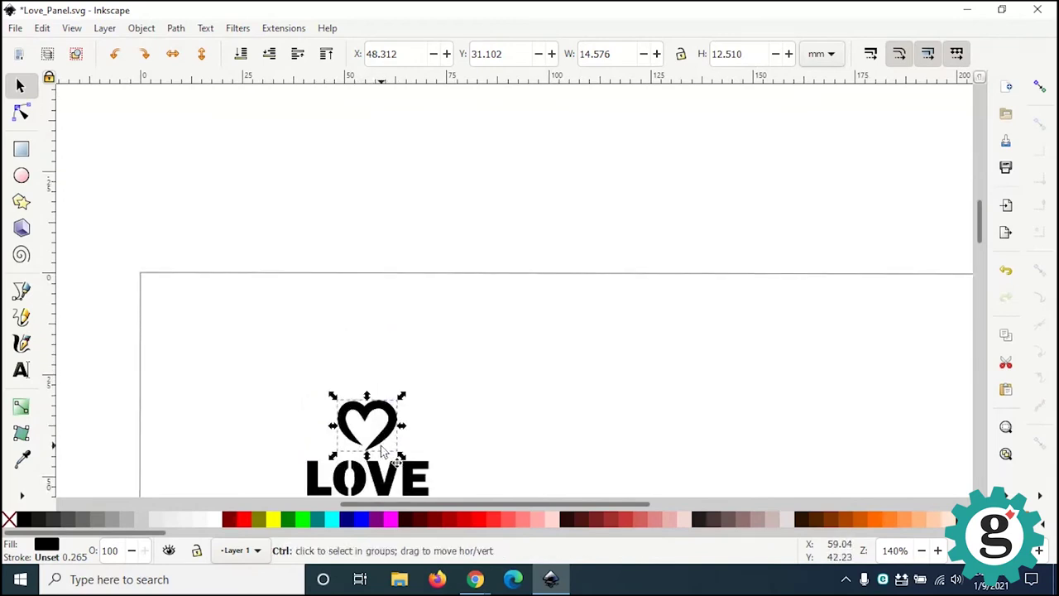
{"action": "scroll", "coordinate": [382, 451], "scroll_direction": "up", "scroll_amount": 2, "text": "ctrl"}
{"action": "middle_click_drag", "start_coordinate": [386, 449], "coordinate": [414, 307]}
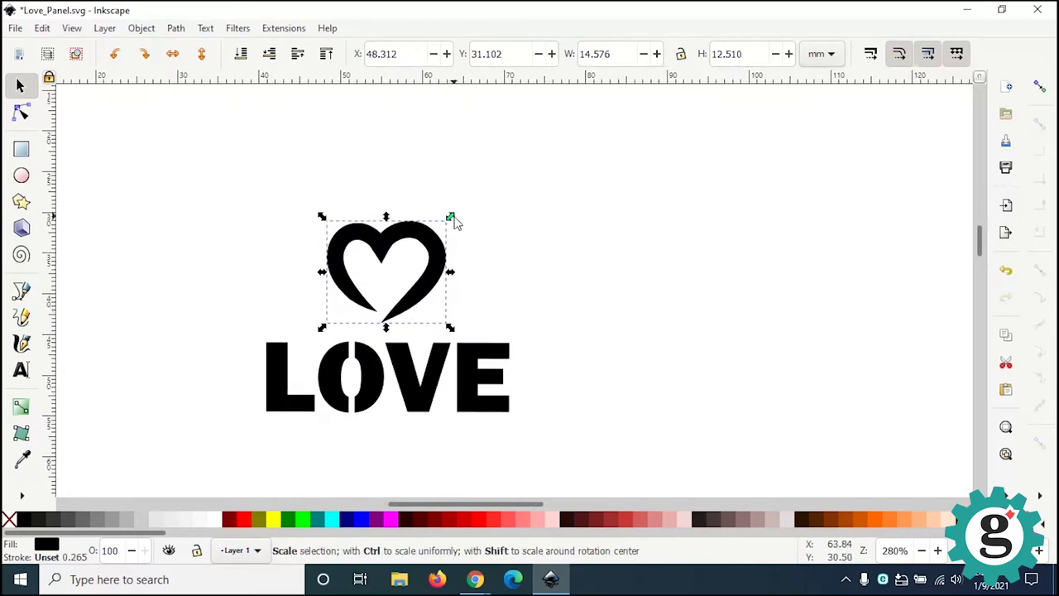
{"action": "left_click_drag", "start_coordinate": [452, 220], "coordinate": [461, 208]}
{"action": "left_click", "coordinate": [538, 231]}
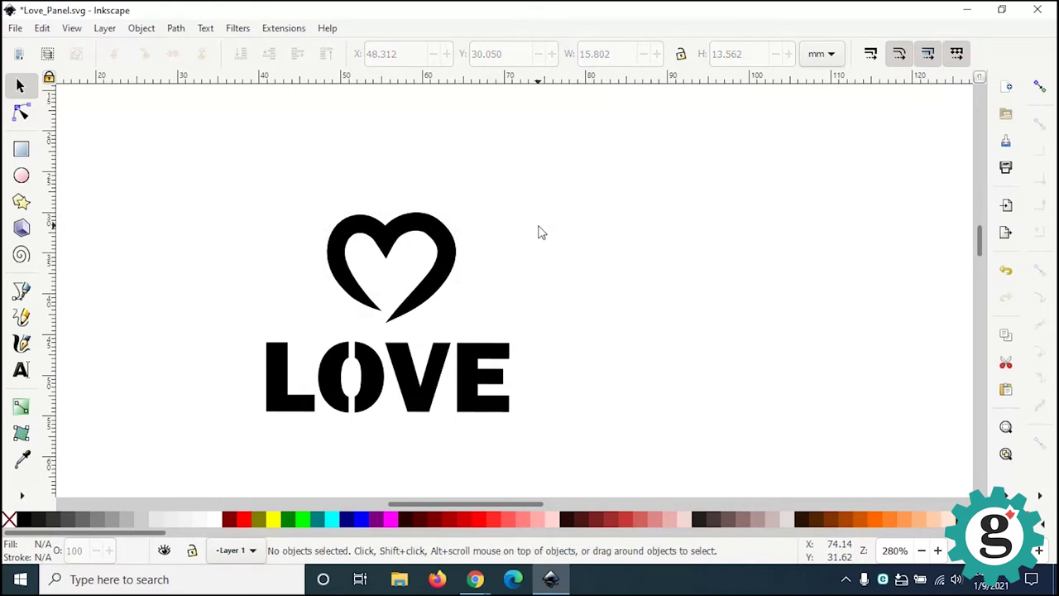
{"action": "left_click", "coordinate": [441, 281]}
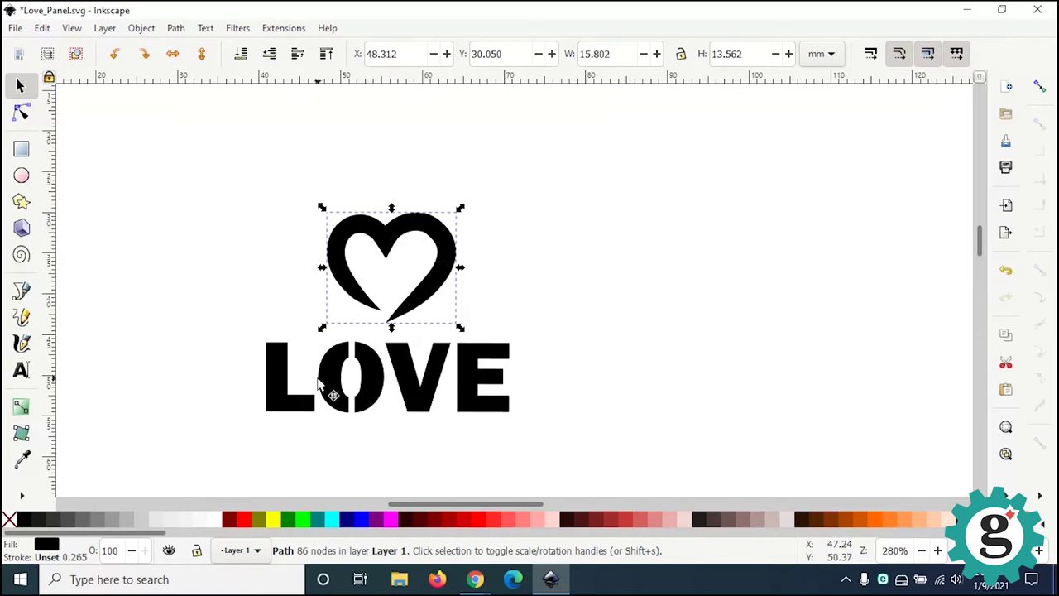
Step: Try centring the heart and all letters on one vertical axis, then undo it
{"action": "left_click", "coordinate": [240, 445]}
{"action": "left_click", "coordinate": [289, 405]}
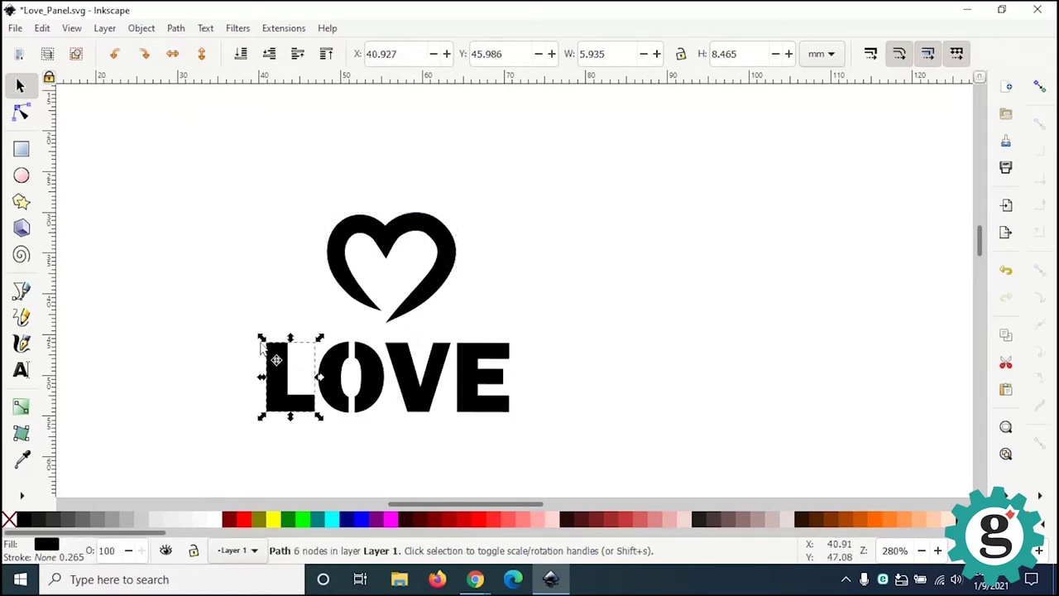
{"action": "left_click_drag", "start_coordinate": [208, 177], "coordinate": [563, 465]}
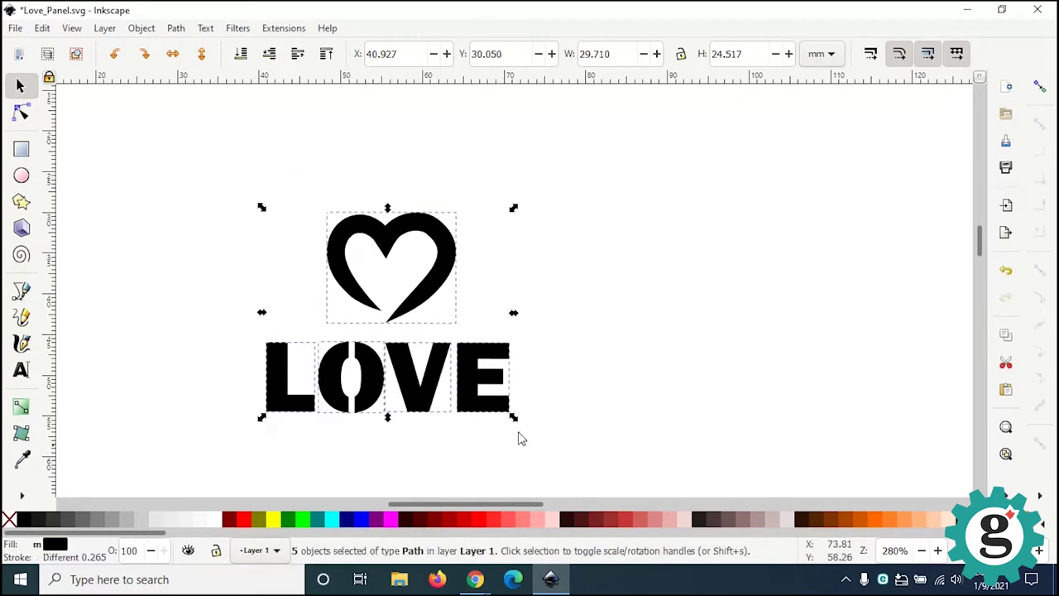
{"action": "left_click", "coordinate": [143, 29]}
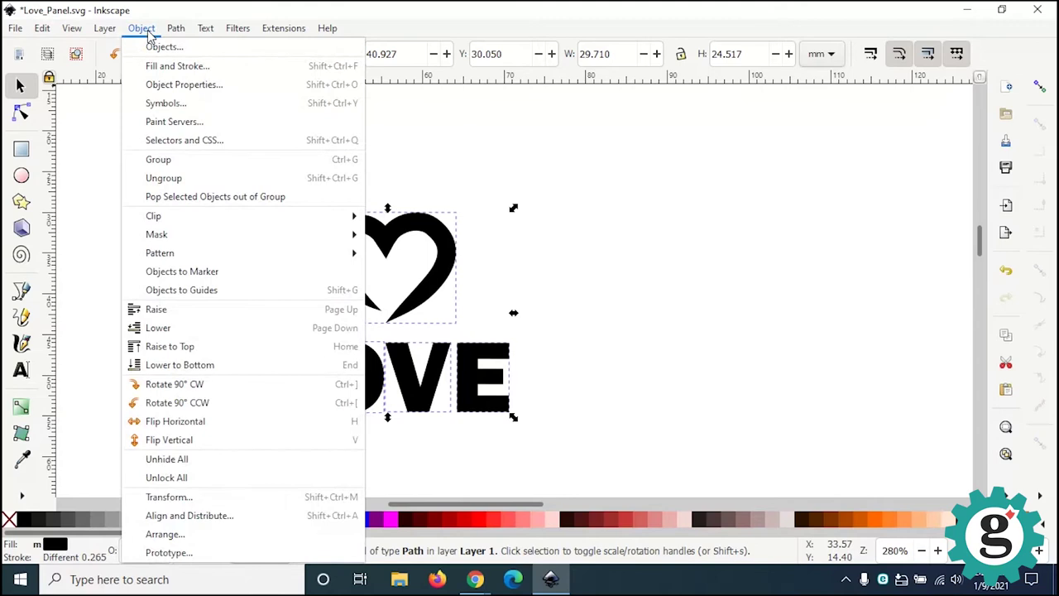
{"action": "left_click", "coordinate": [184, 514]}
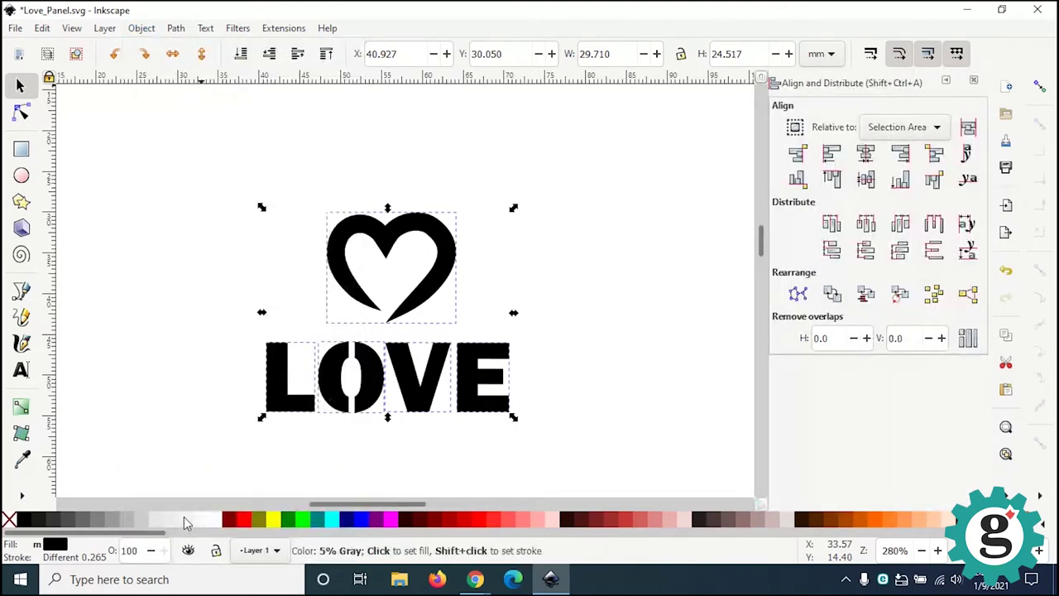
{"action": "left_click", "coordinate": [866, 154]}
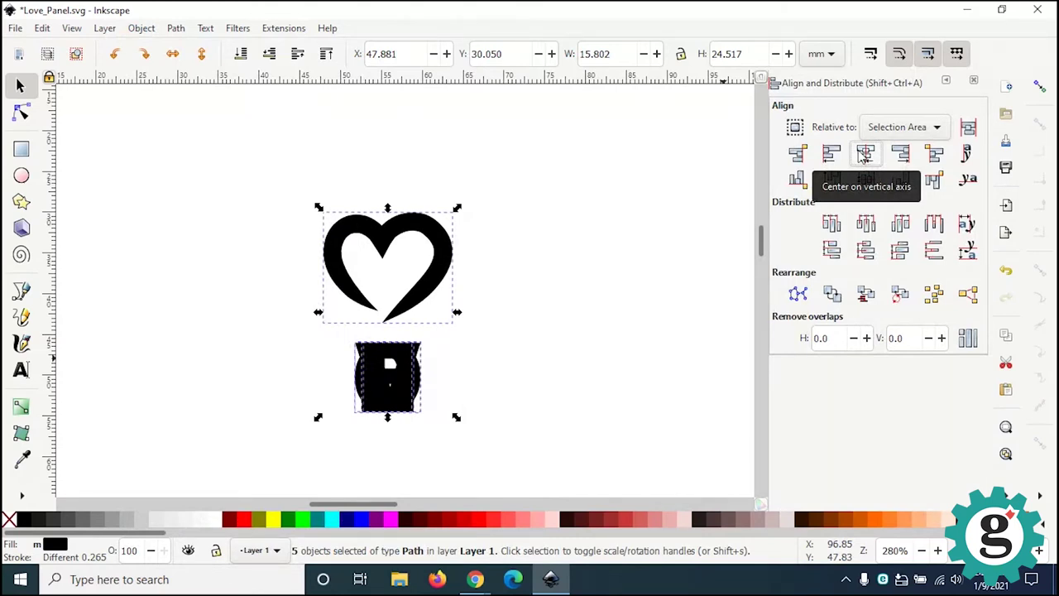
{"action": "key", "text": "ctrl+z"}
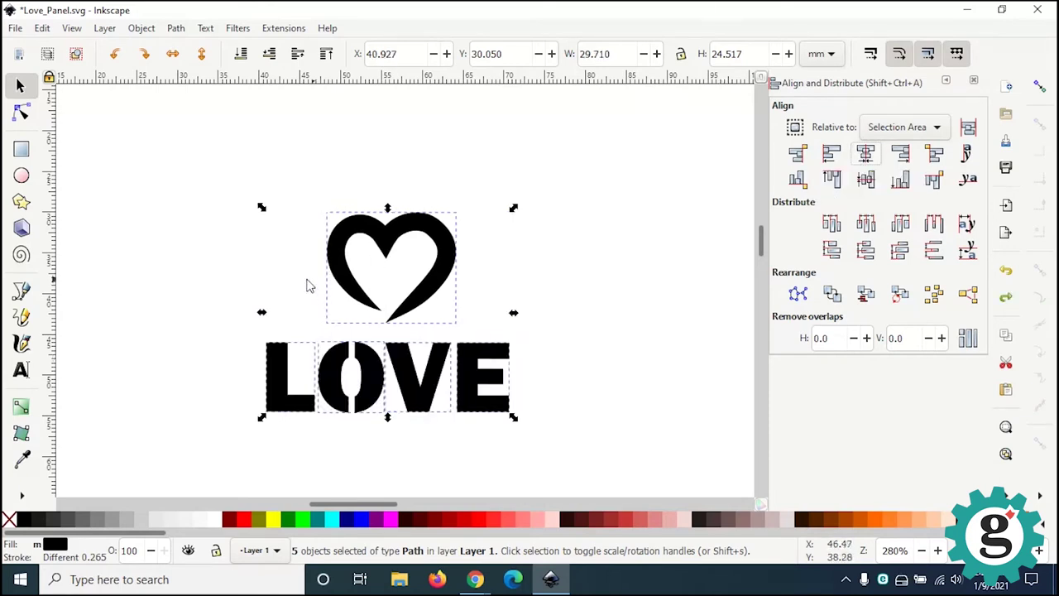
Step: Group the four LOVE letters into a single object
{"action": "left_click", "coordinate": [233, 367]}
{"action": "left_click_drag", "start_coordinate": [243, 340], "coordinate": [569, 451]}
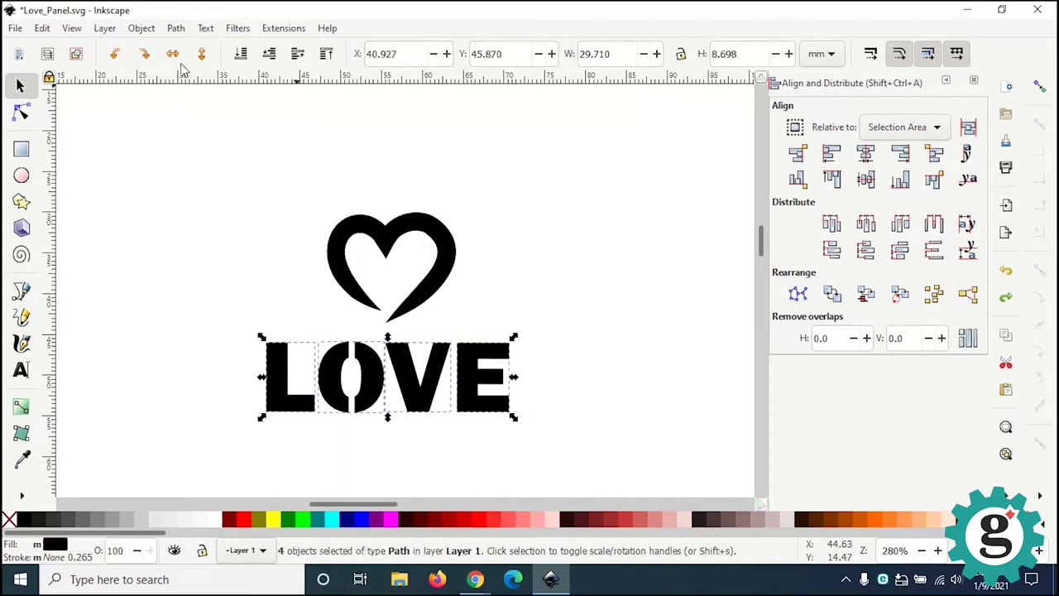
{"action": "left_click", "coordinate": [152, 32]}
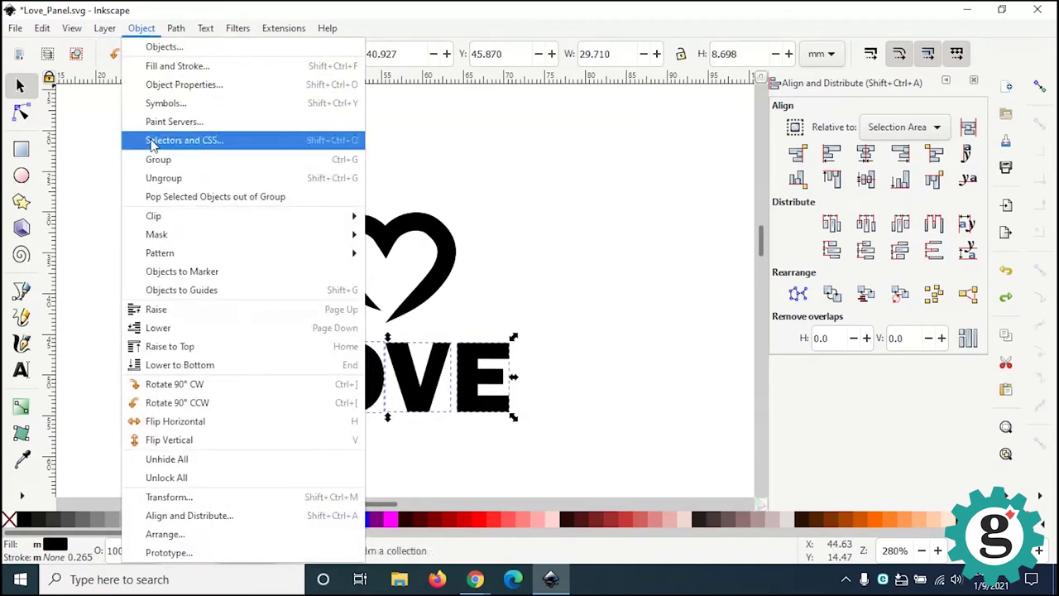
{"action": "left_click", "coordinate": [155, 159]}
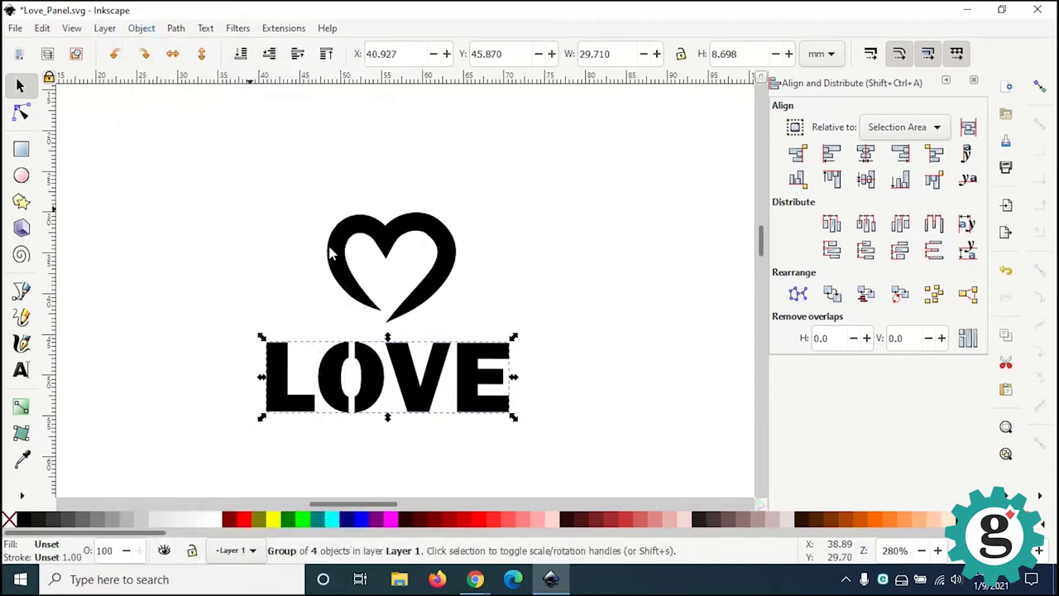
Step: Centre the heart horizontally above the LOVE group
{"action": "left_click", "coordinate": [386, 248], "text": "shift"}
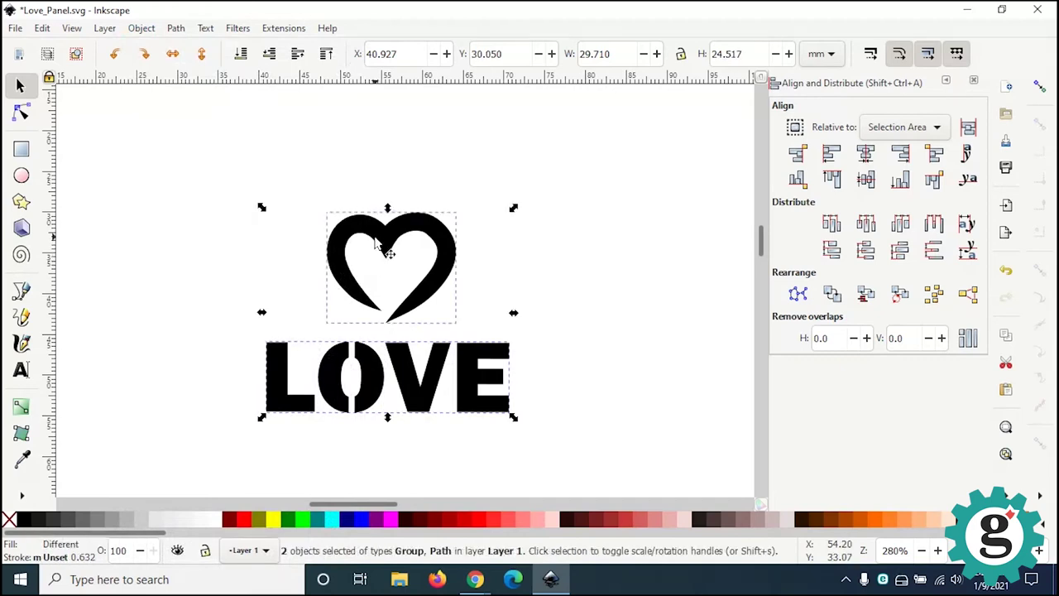
{"action": "left_click", "coordinate": [865, 153]}
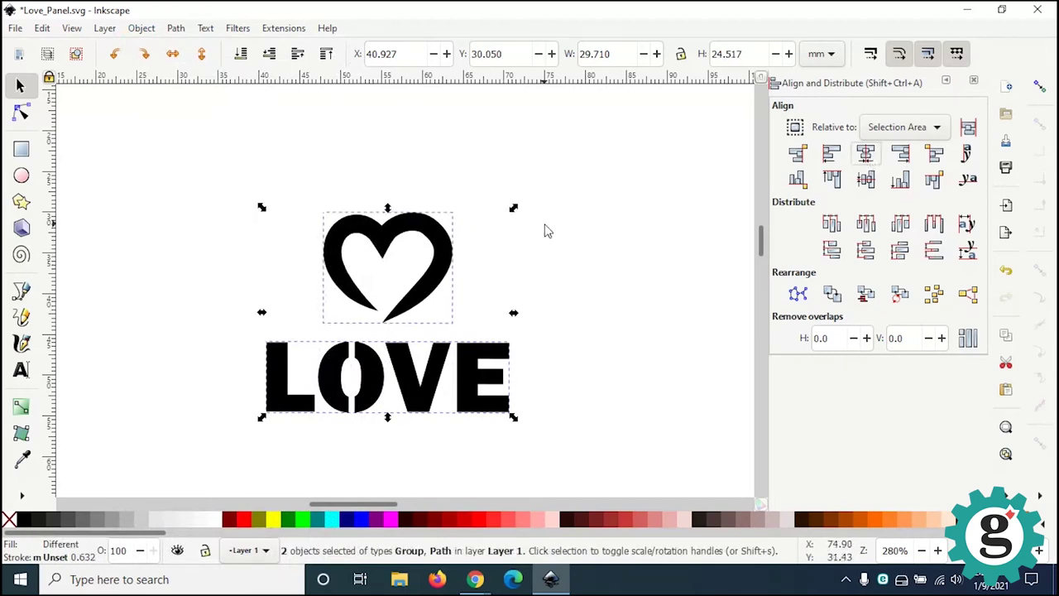
{"action": "left_click", "coordinate": [567, 261]}
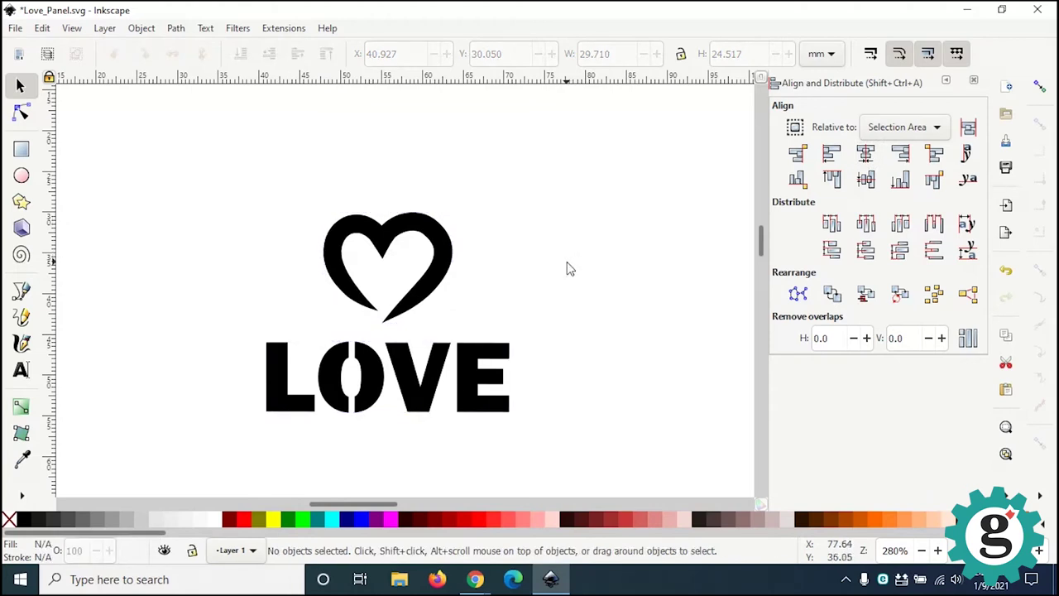
{"action": "scroll", "coordinate": [461, 491], "scroll_direction": "right", "scroll_amount": 2}
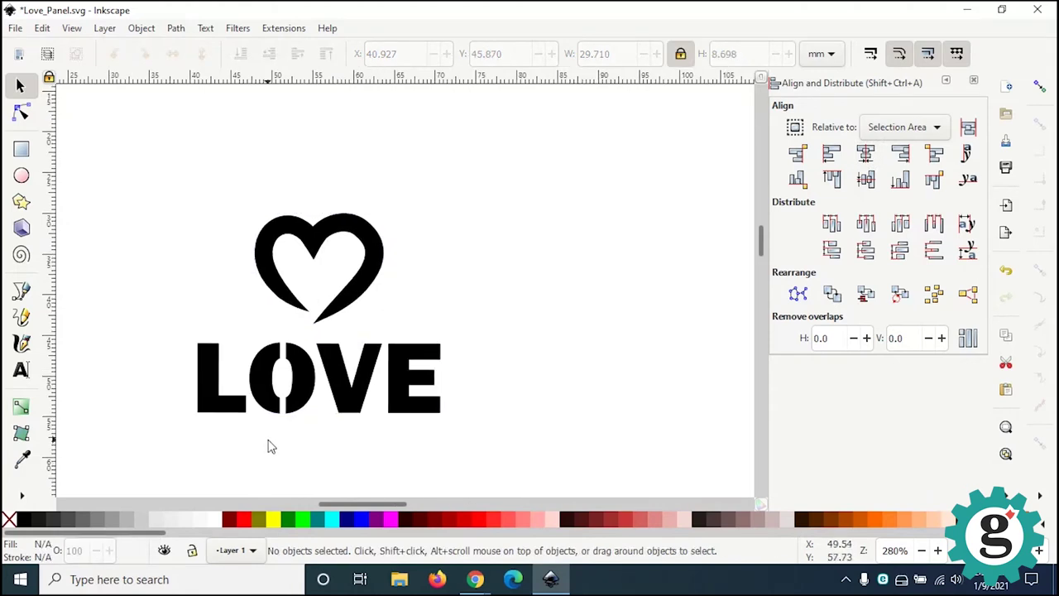
{"action": "scroll", "coordinate": [235, 398], "scroll_direction": "down", "scroll_amount": 1, "text": "ctrl"}
{"action": "scroll", "coordinate": [235, 400], "scroll_direction": "down", "scroll_amount": 1, "text": "ctrl"}
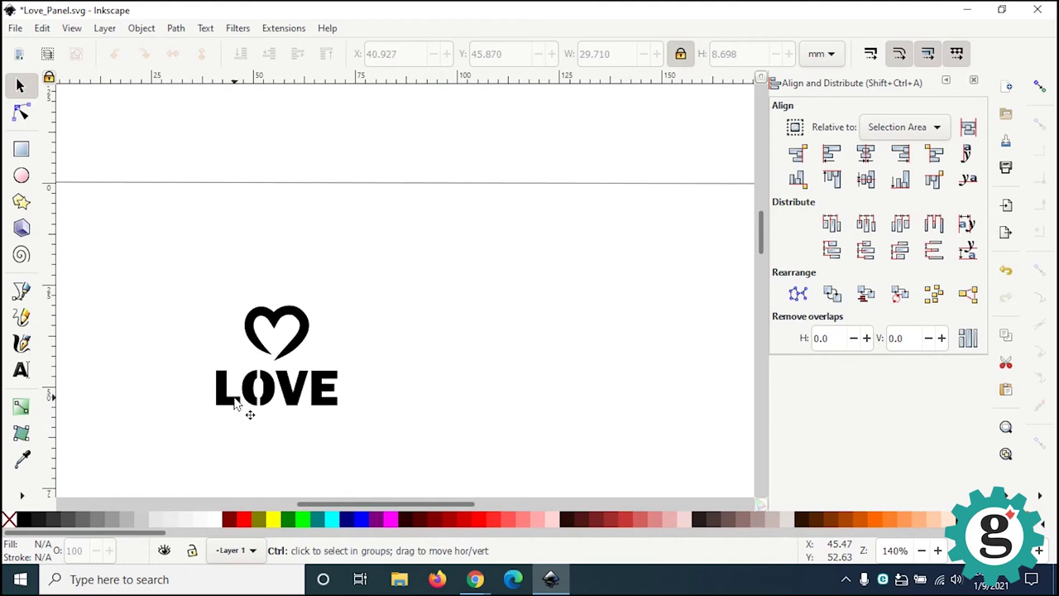
{"action": "scroll", "coordinate": [235, 400], "scroll_direction": "down", "scroll_amount": 1, "text": "ctrl+shift"}
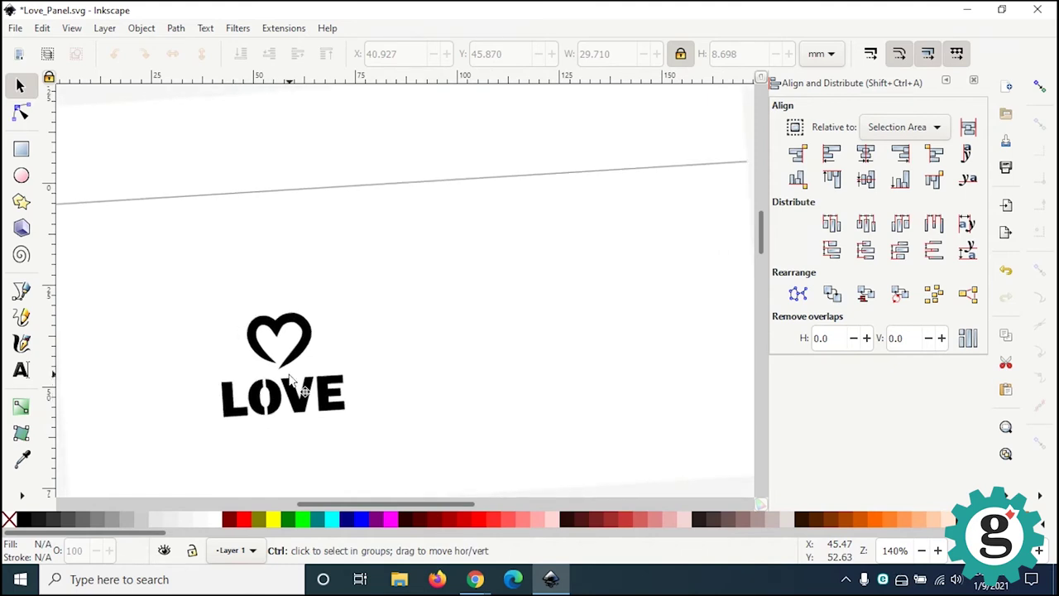
{"action": "scroll", "coordinate": [254, 385], "scroll_direction": "up", "scroll_amount": 1, "text": "ctrl+shift"}
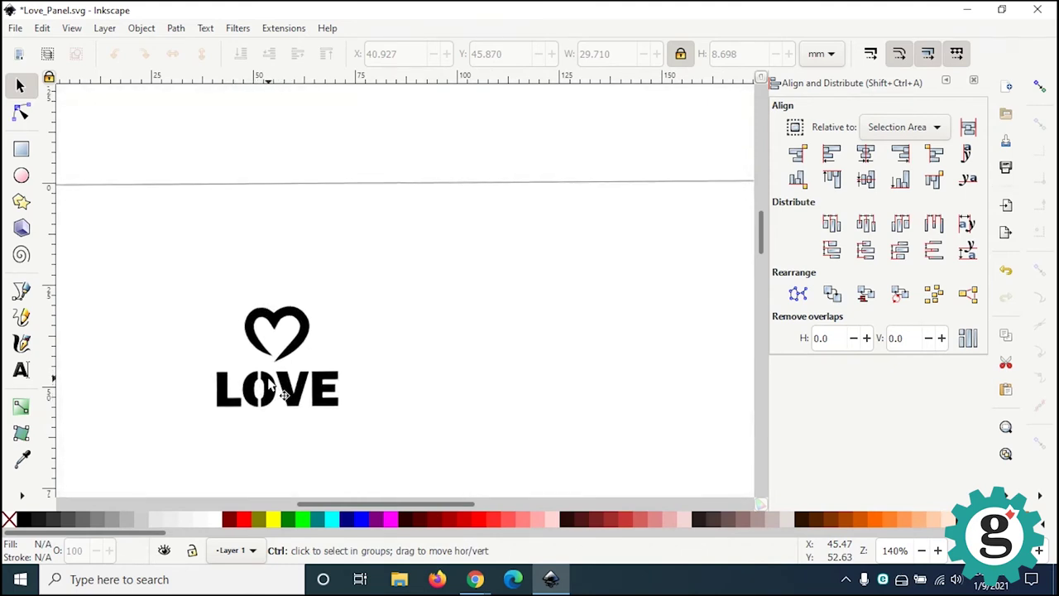
Step: Draw a 64 × 64 mm square over the heart and LOVE design
{"action": "middle_click_drag", "start_coordinate": [186, 352], "coordinate": [328, 279]}
{"action": "left_click", "coordinate": [22, 152]}
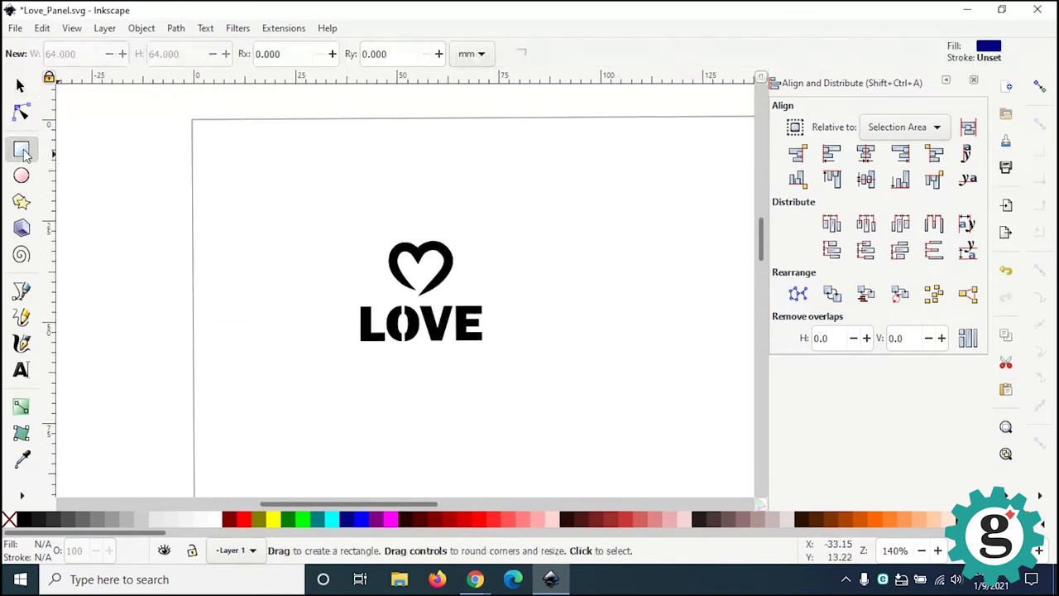
{"action": "left_click_drag", "start_coordinate": [252, 184], "coordinate": [492, 411], "text": "ctrl"}
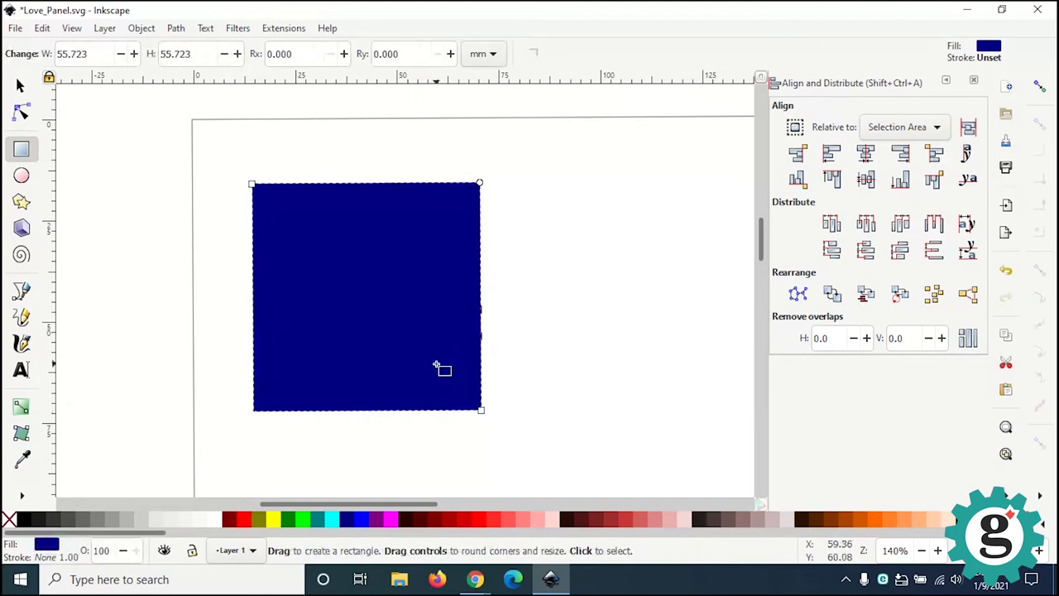
{"action": "left_click", "coordinate": [20, 86]}
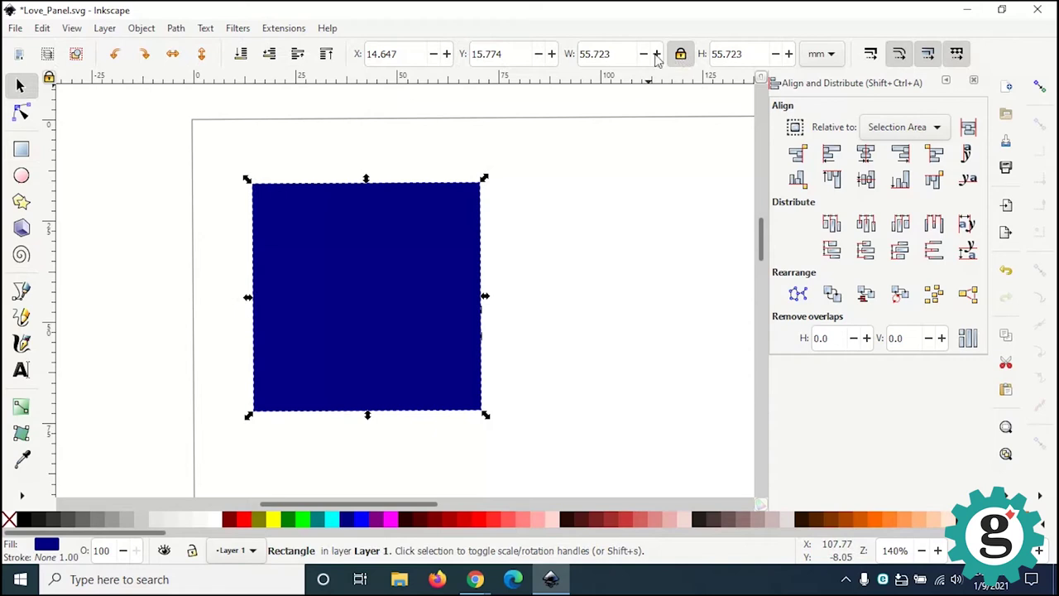
{"action": "left_click", "coordinate": [596, 54]}
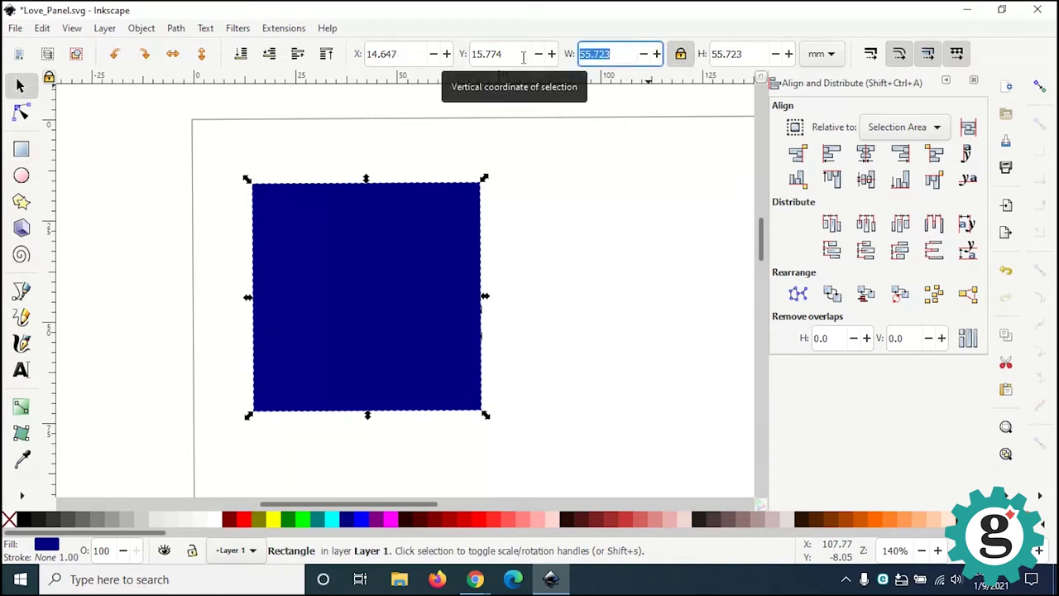
{"action": "type", "text": "64"}
{"action": "key", "text": "Return"}
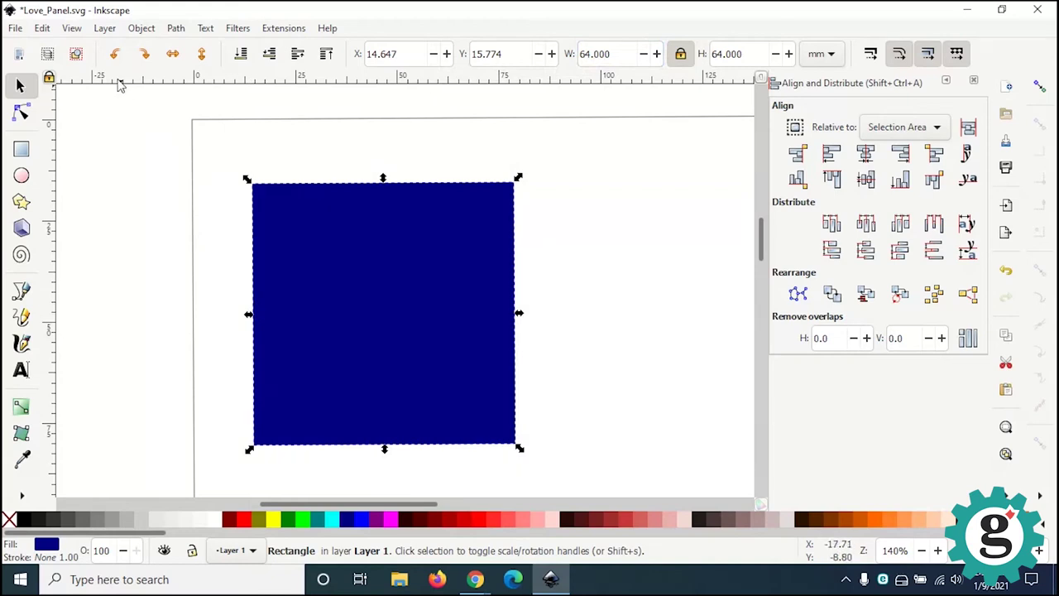
Step: Lower the square to the bottom, behind the design, and nudge it into place
{"action": "left_click", "coordinate": [140, 28]}
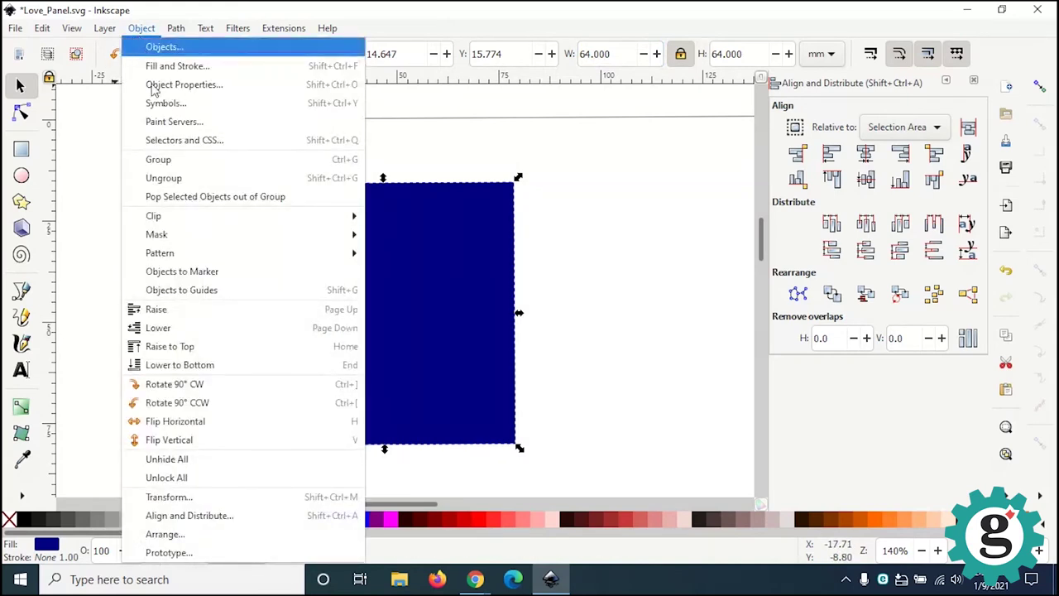
{"action": "left_click", "coordinate": [215, 374]}
{"action": "left_click", "coordinate": [525, 364]}
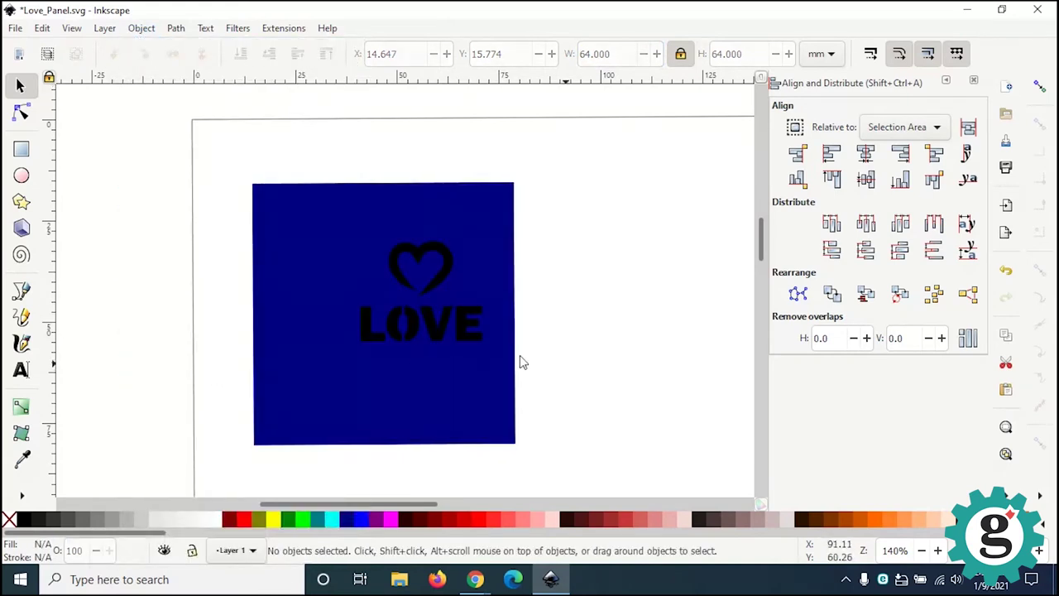
{"action": "left_click_drag", "start_coordinate": [480, 389], "coordinate": [508, 386]}
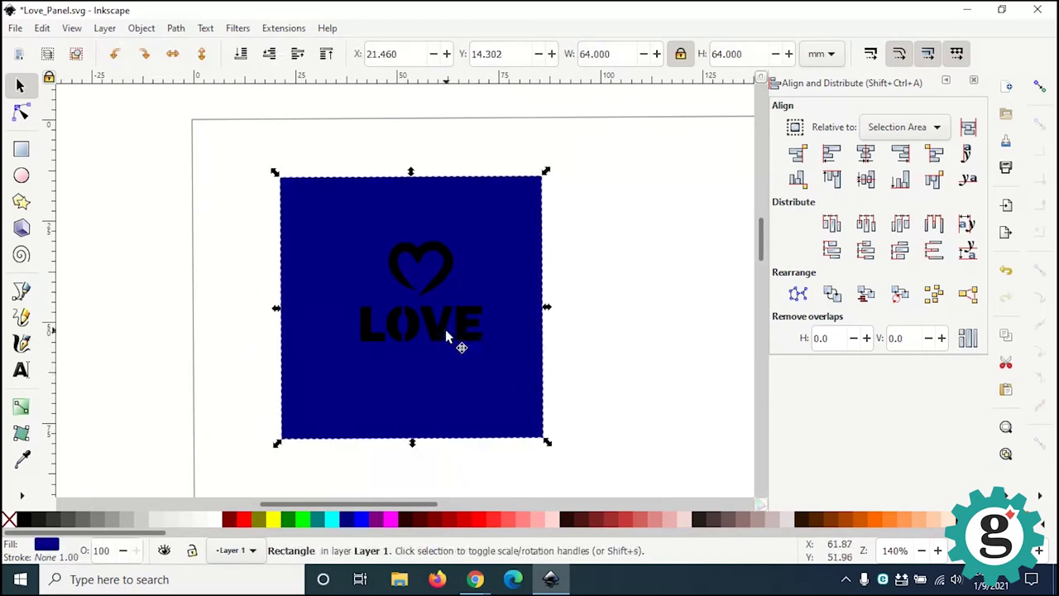
{"action": "left_click", "coordinate": [440, 341]}
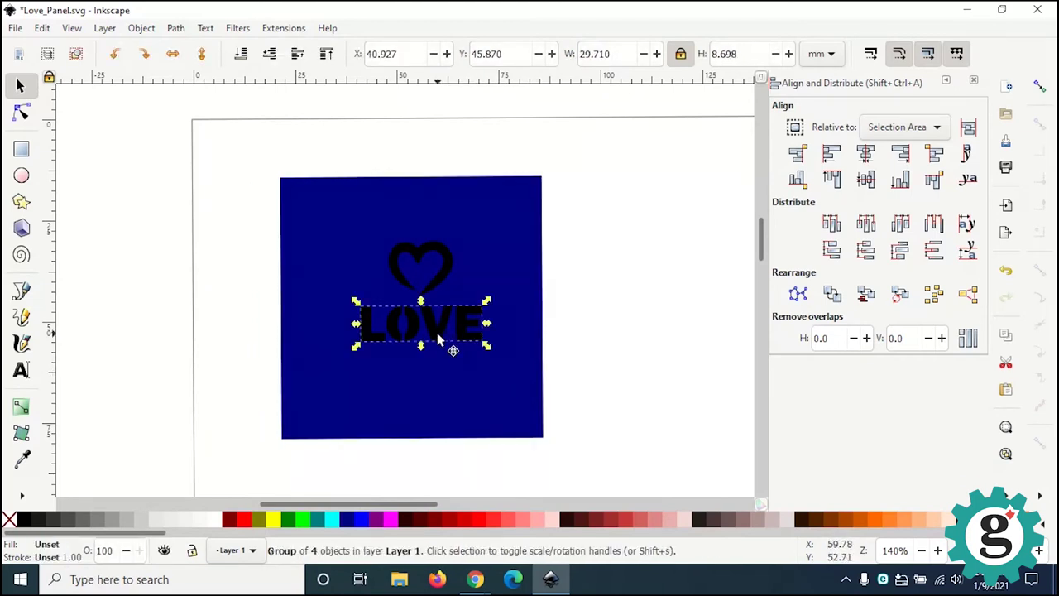
Step: Scale up the heart and LOVE together and centre them horizontally on the square
{"action": "left_click", "coordinate": [439, 284], "text": "shift"}
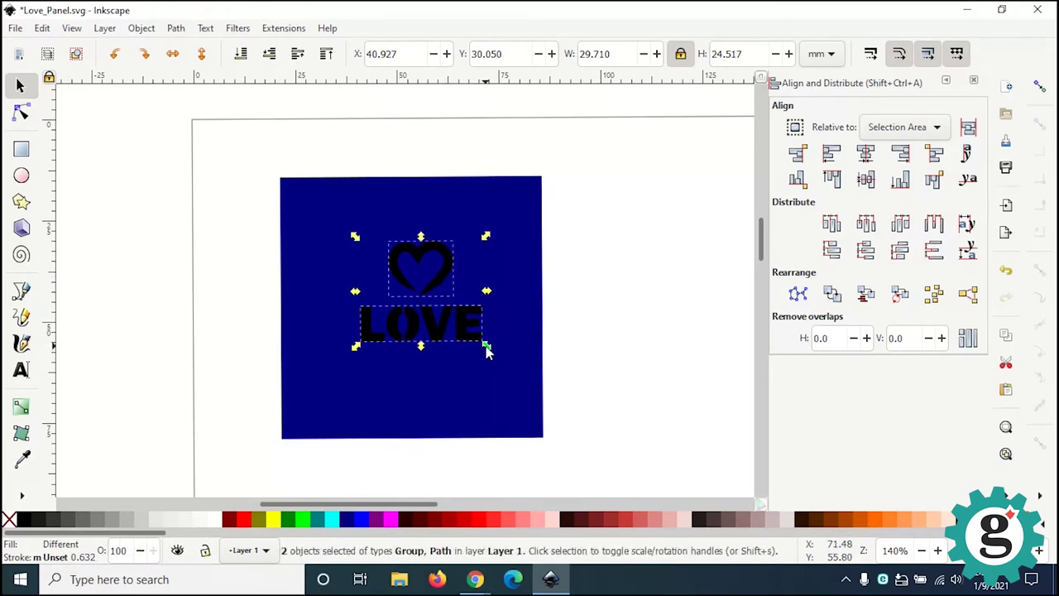
{"action": "left_click_drag", "start_coordinate": [487, 349], "coordinate": [510, 377]}
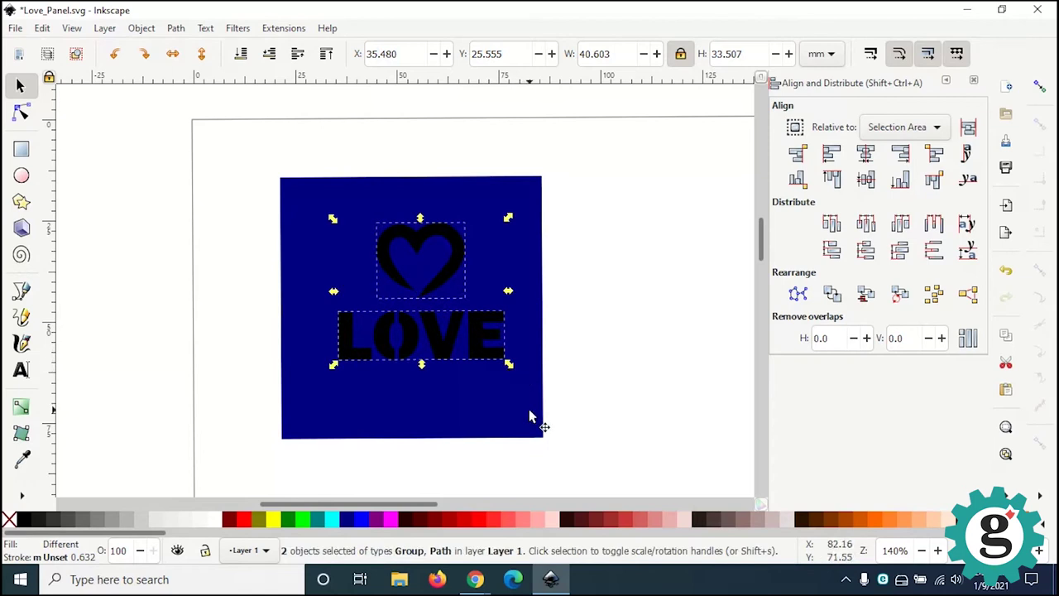
{"action": "left_click", "coordinate": [529, 411], "text": "shift"}
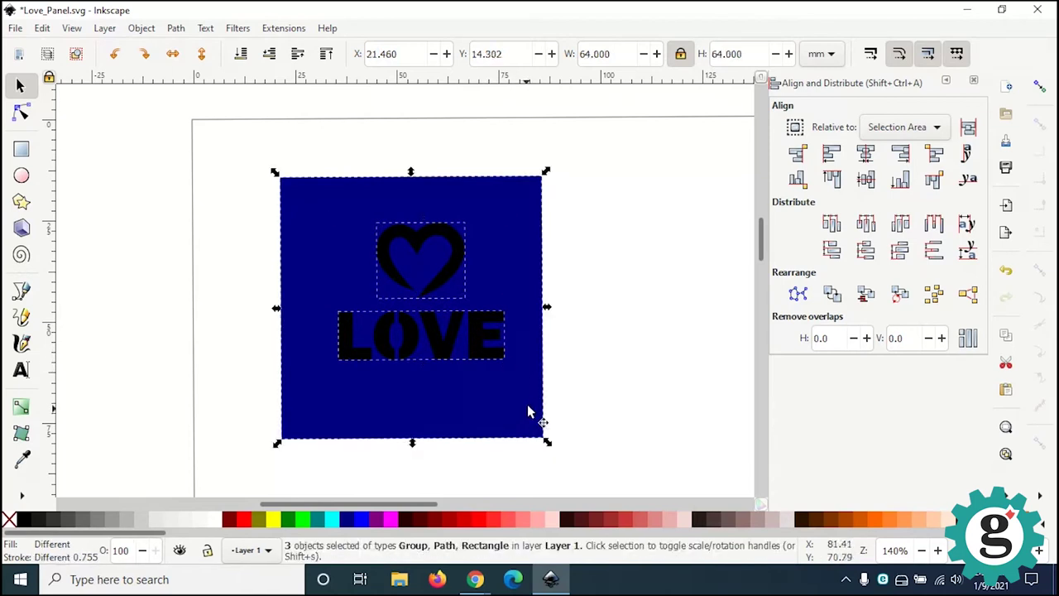
{"action": "left_click", "coordinate": [866, 156]}
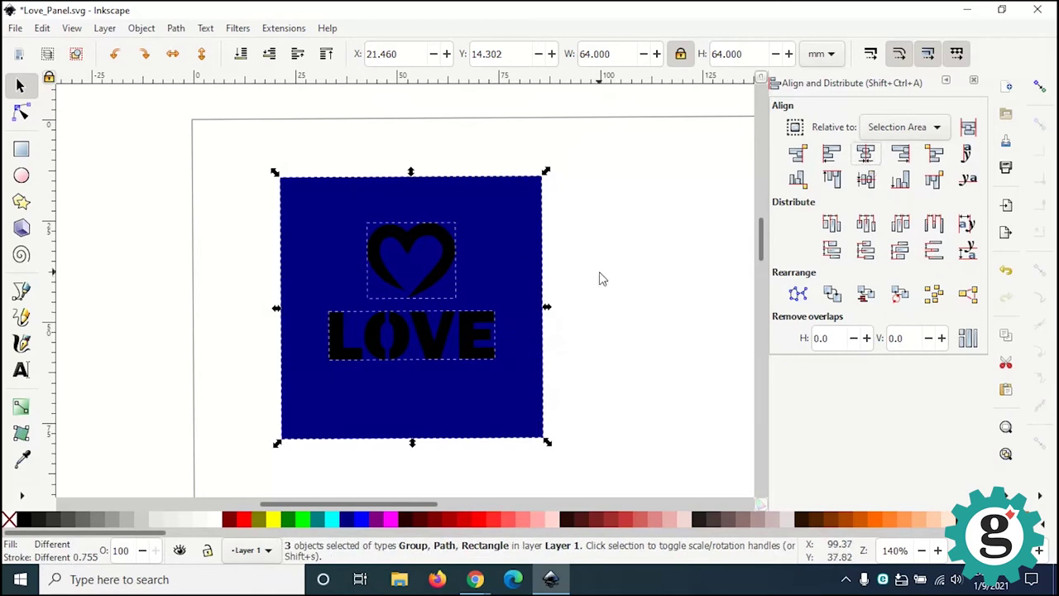
{"action": "left_click", "coordinate": [551, 273]}
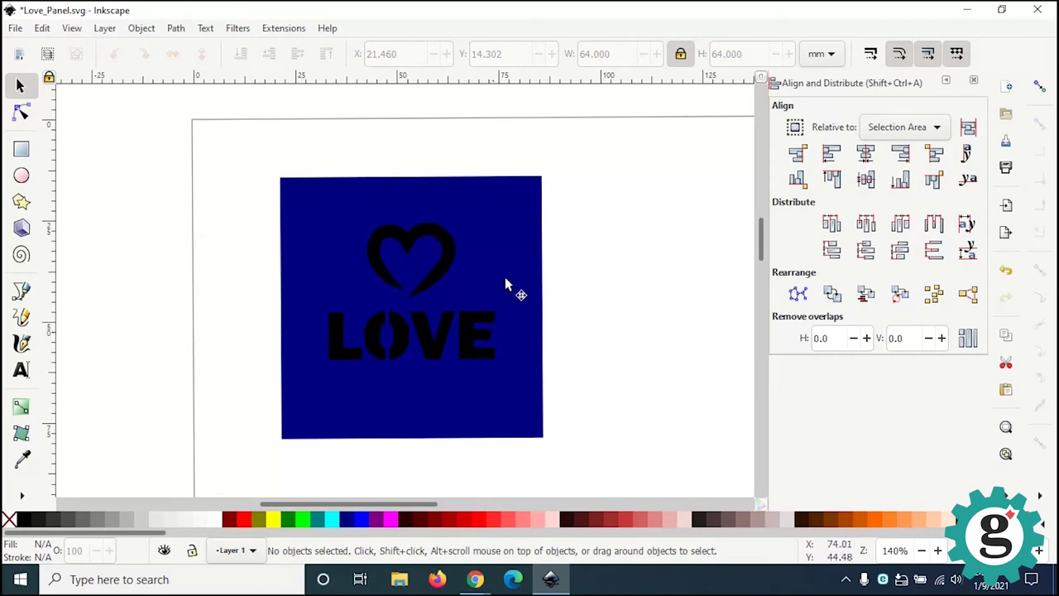
{"action": "left_click", "coordinate": [478, 339]}
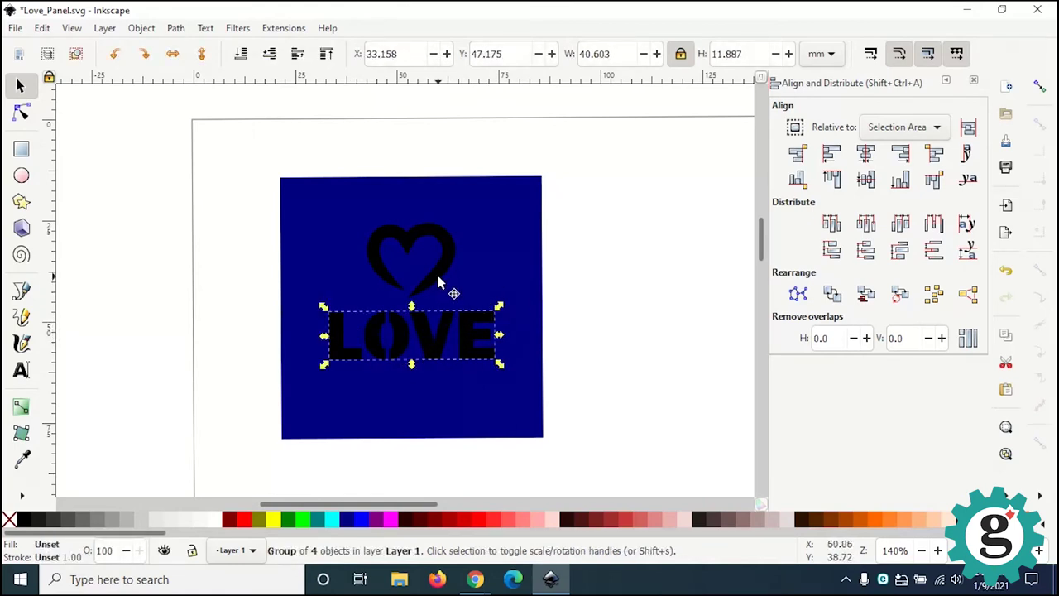
Step: Ungroup LOVE, cut heart and letters from the square with Path > Exclusion, and save Love_Panel.svg
{"action": "left_click", "coordinate": [141, 28]}
{"action": "left_click", "coordinate": [163, 179]}
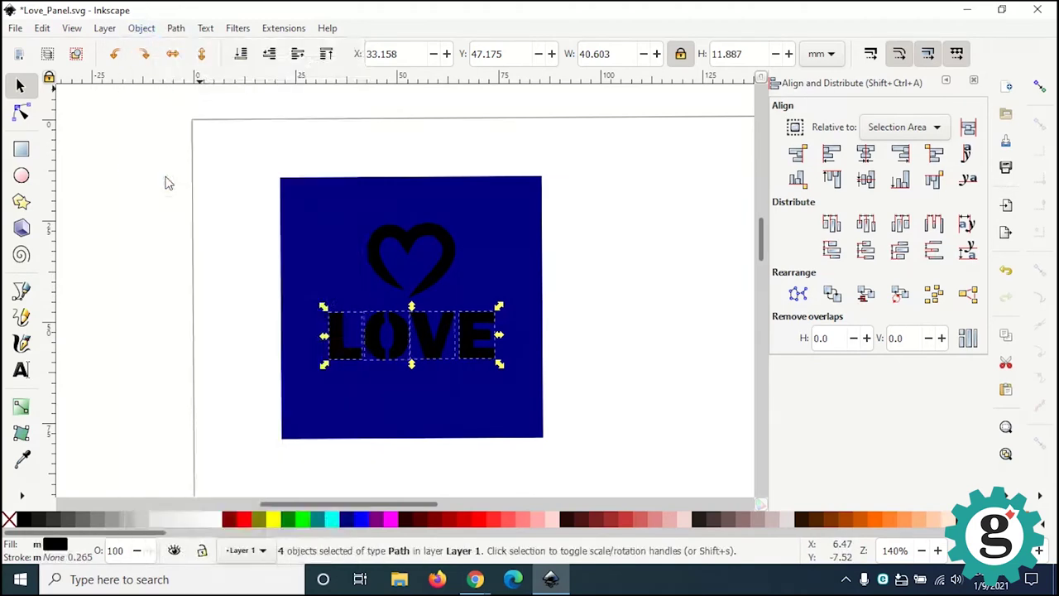
{"action": "left_click", "coordinate": [430, 293], "text": "shift"}
{"action": "left_click", "coordinate": [530, 293], "text": "shift"}
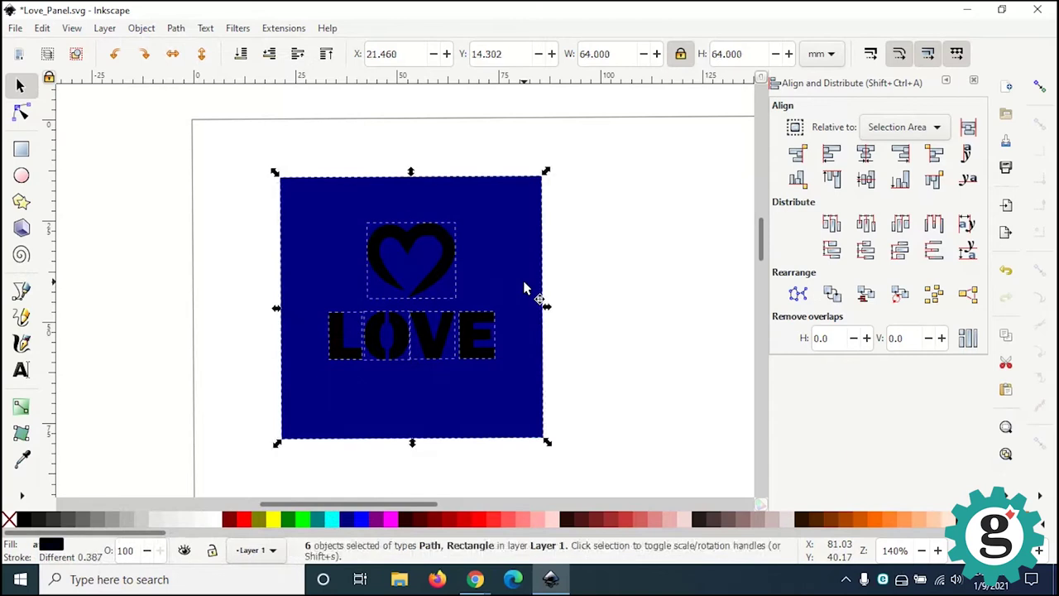
{"action": "left_click", "coordinate": [178, 29]}
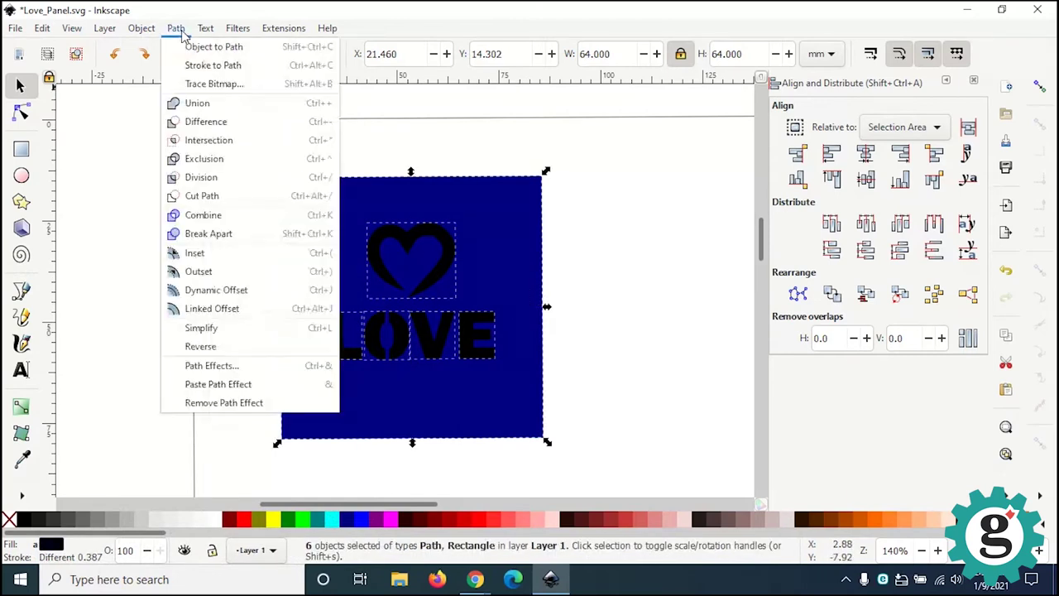
{"action": "left_click", "coordinate": [208, 164]}
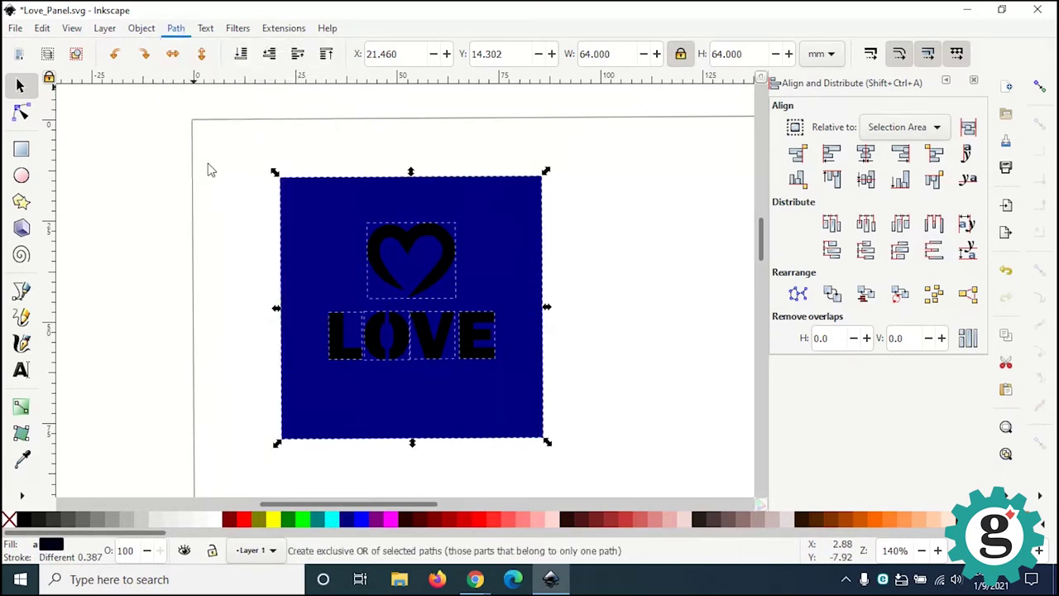
{"action": "left_click", "coordinate": [670, 318]}
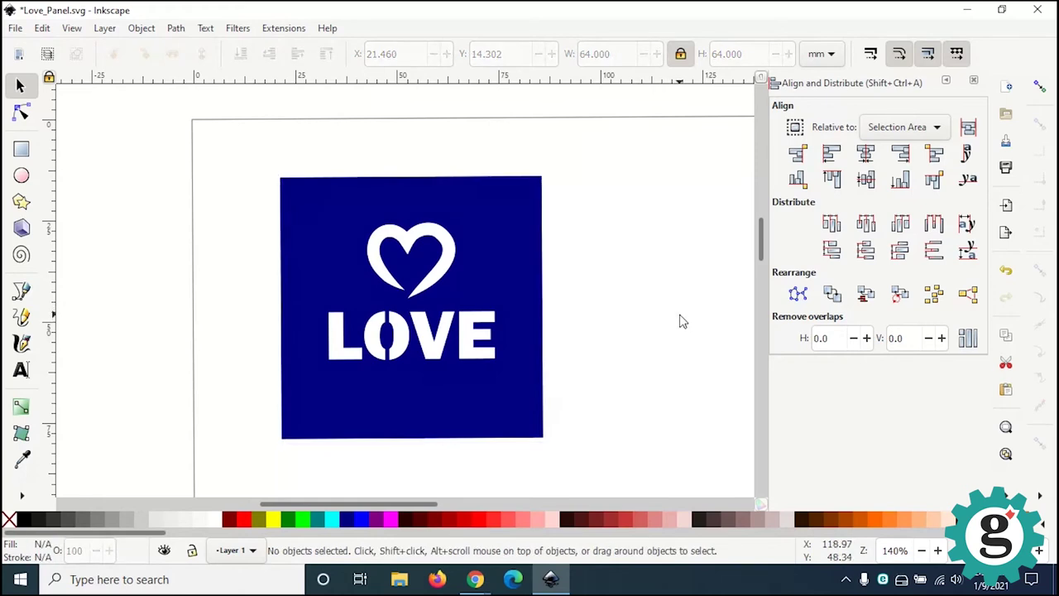
{"action": "key", "text": "ctrl"}
{"action": "key", "text": "ctrl+s"}
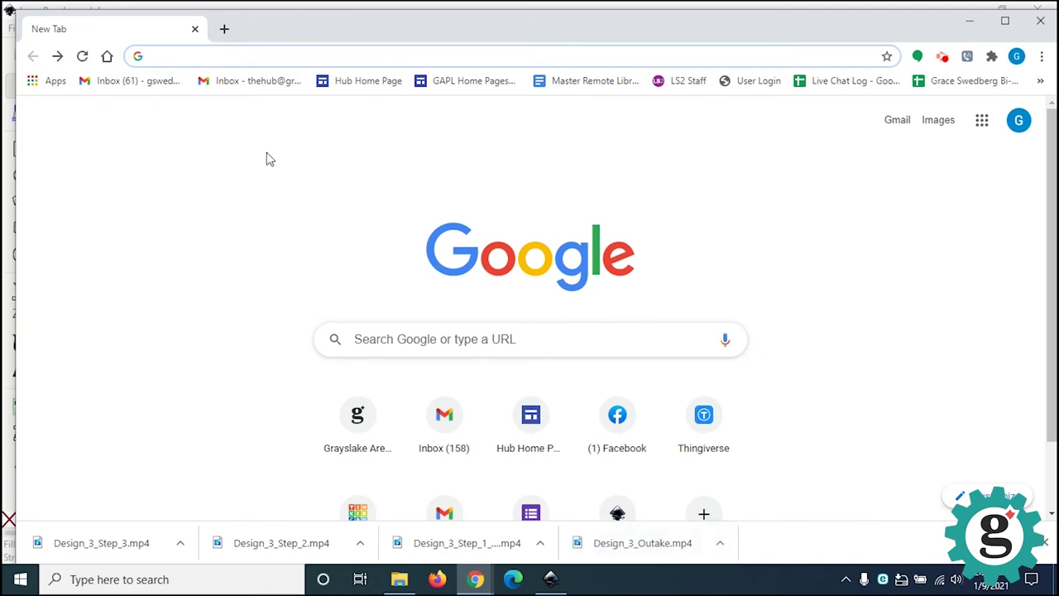
{"action": "left_click", "coordinate": [198, 57]}
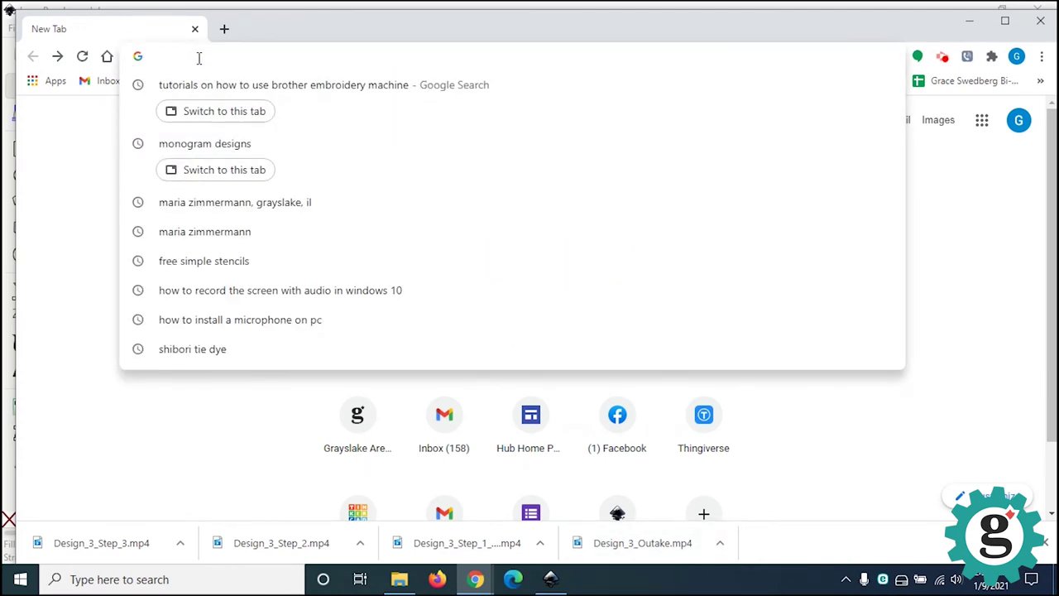
{"action": "type", "text": "ww"}
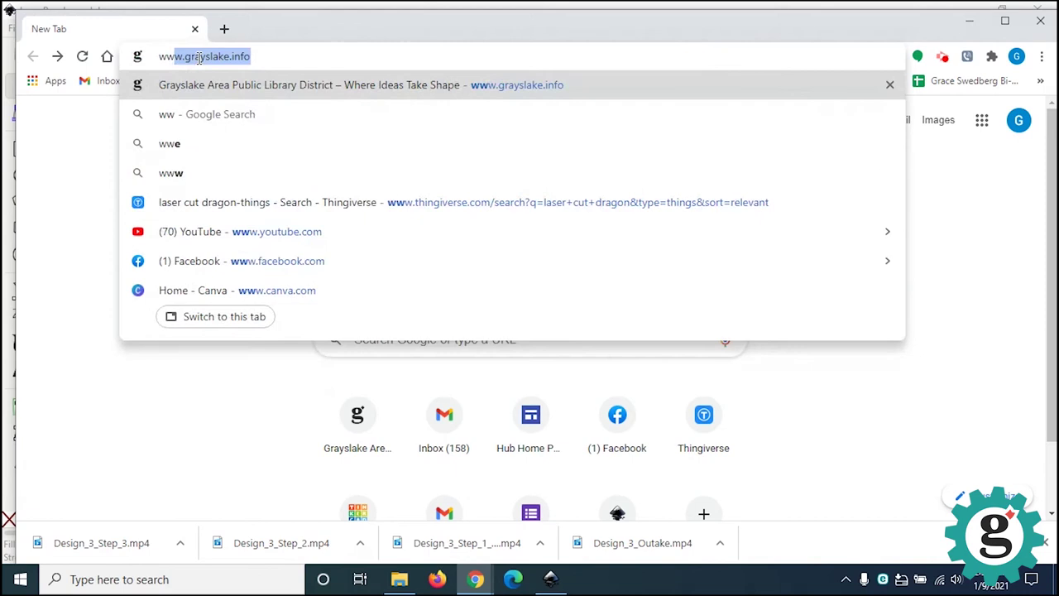
{"action": "type", "text": "wl"}
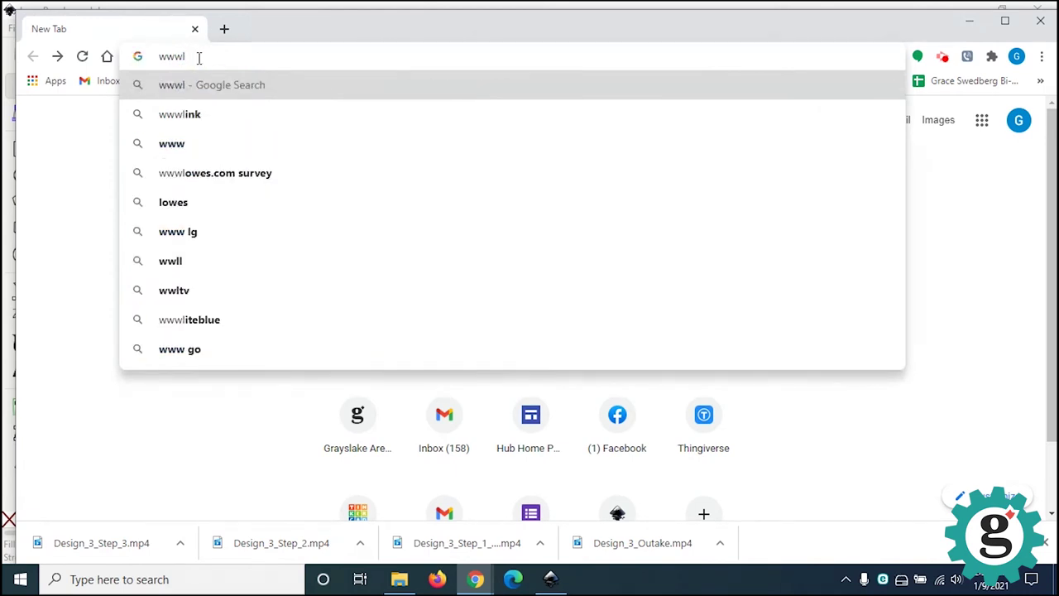
{"action": "key", "text": "BackSpace"}
{"action": "type", "text": "."}
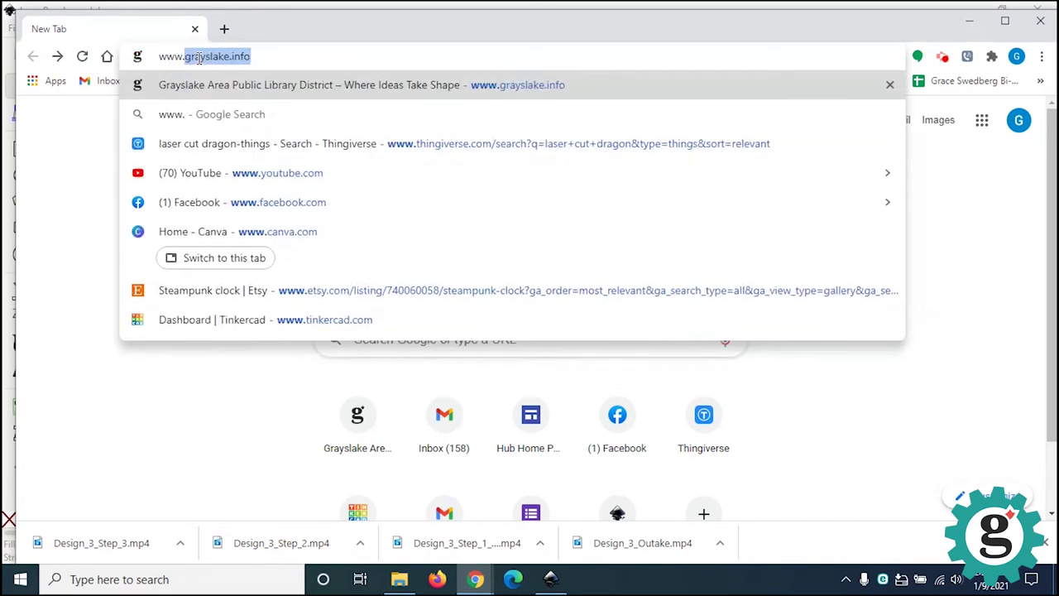
{"action": "type", "text": "tinkercad.com"}
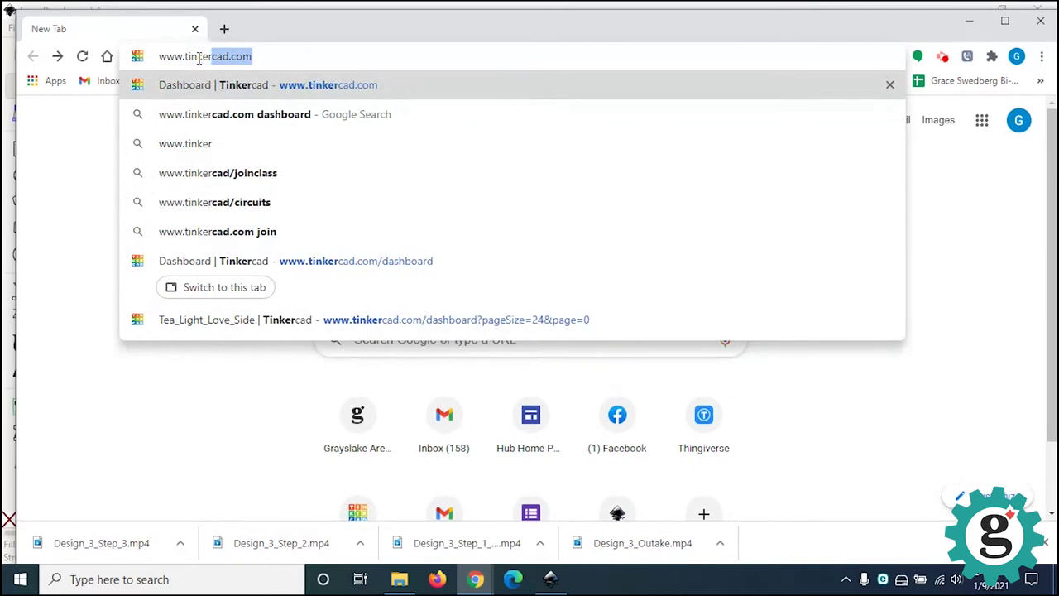
{"action": "key", "text": "Return"}
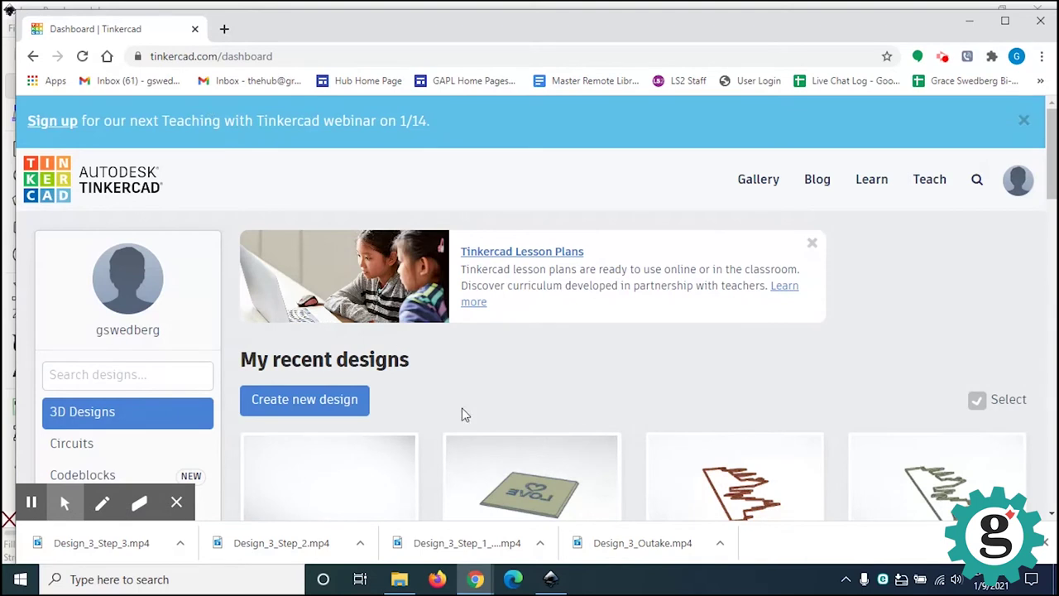
Step: Create a new Tinkercad design and rename it Love_Panel_2
{"action": "left_click", "coordinate": [311, 409]}
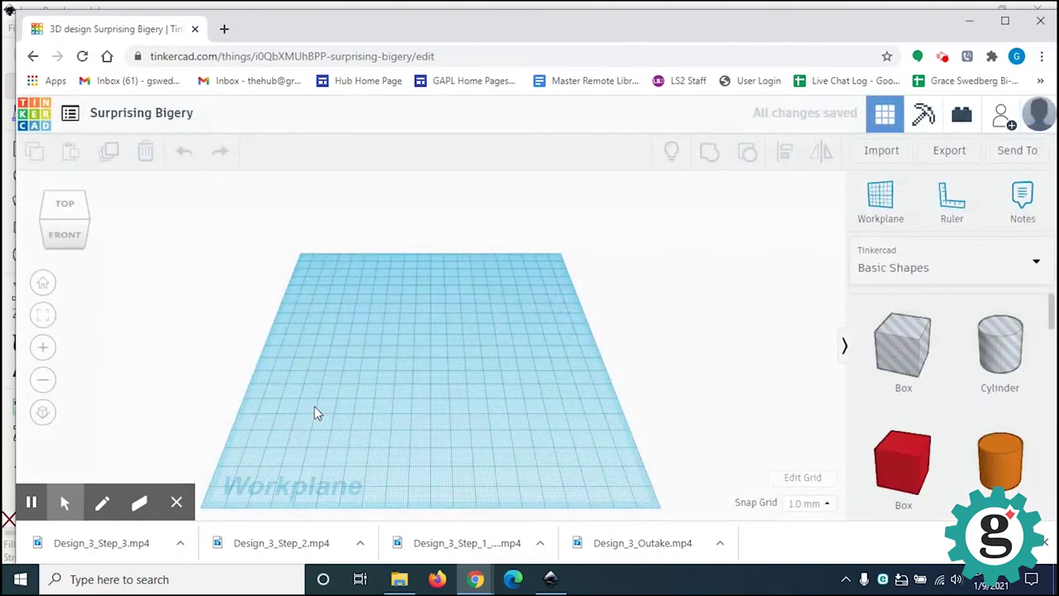
{"action": "left_click", "coordinate": [197, 116]}
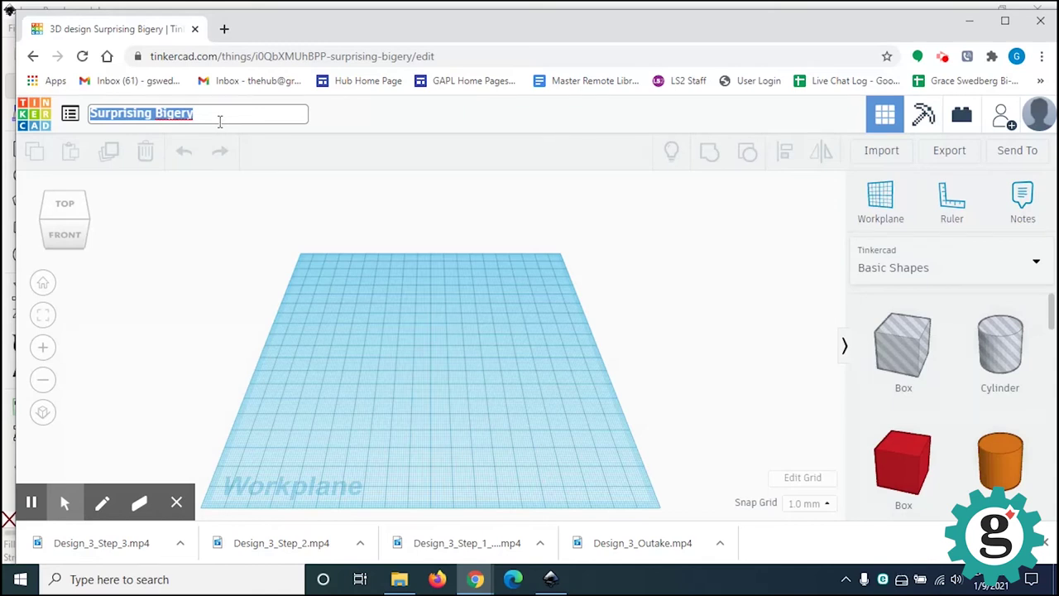
{"action": "type", "text": "Love"}
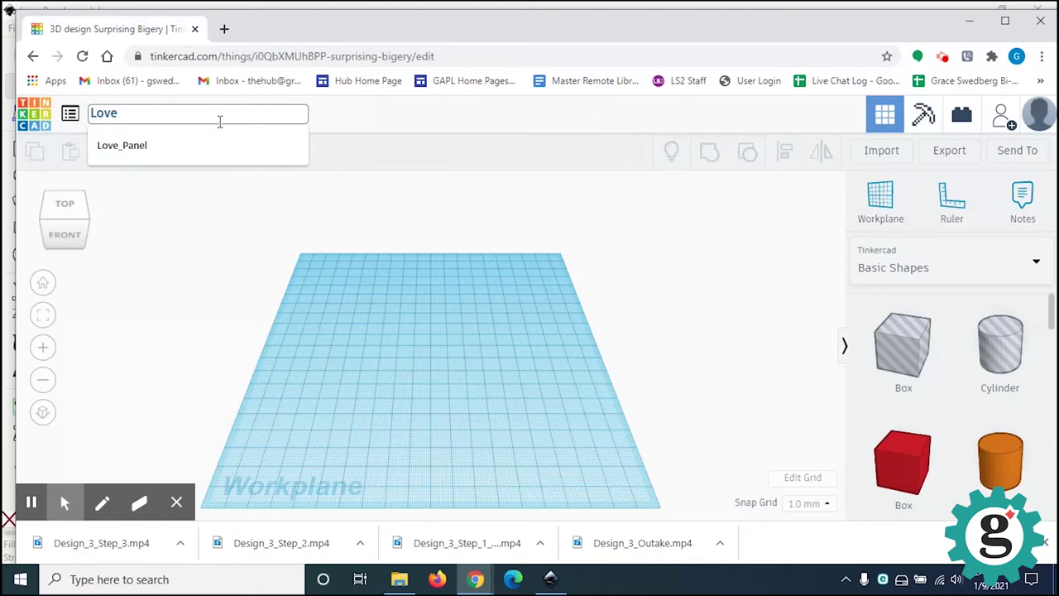
{"action": "type", "text": "_Panel_"}
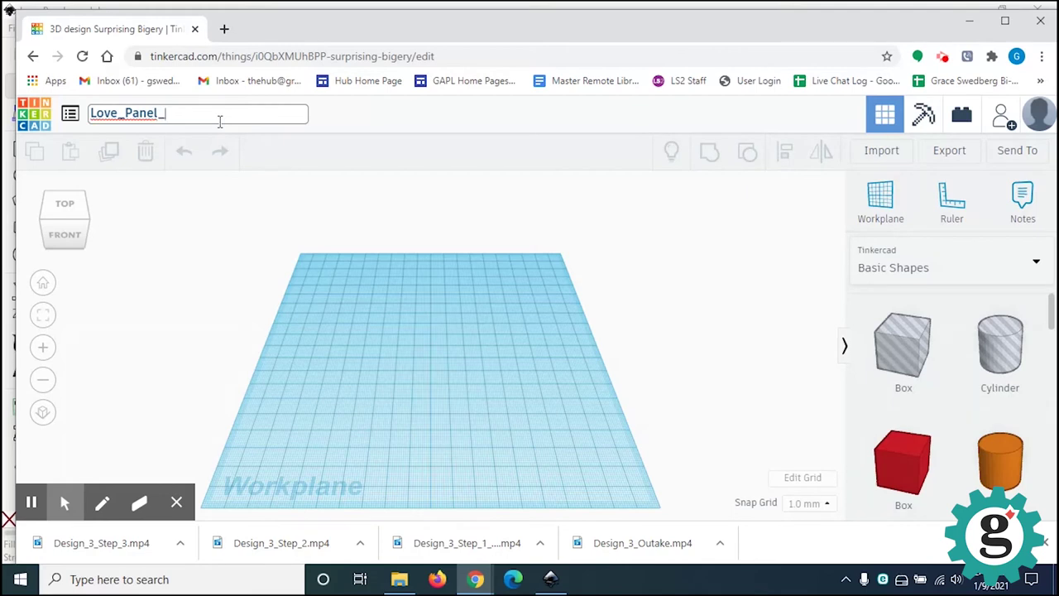
{"action": "type", "text": "2"}
{"action": "key", "text": "Return"}
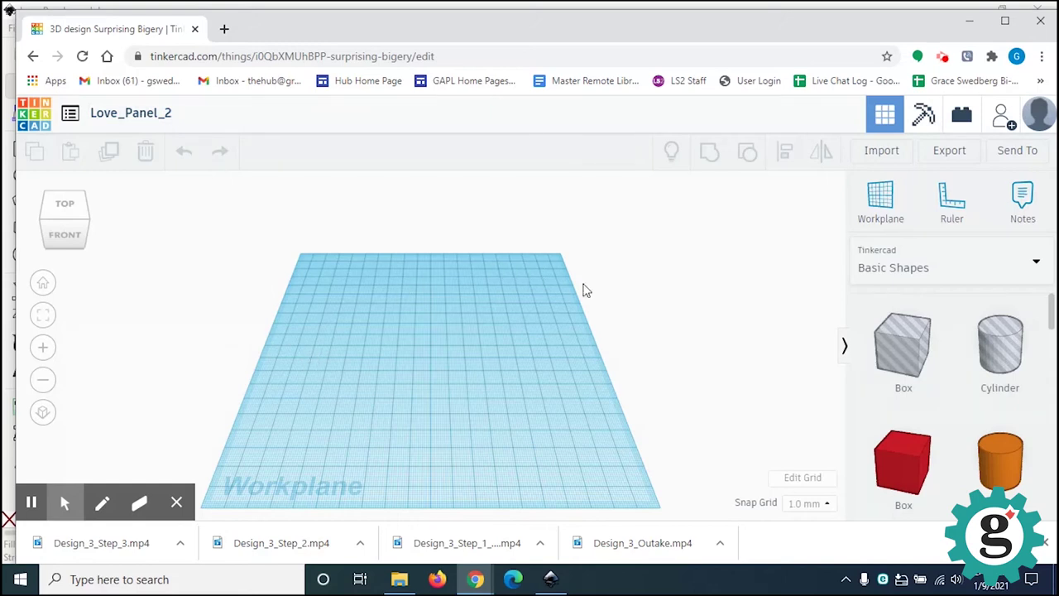
Step: Load Love_Panel from Documents > Tea Light Tutorial into Tinkercad's import settings
{"action": "left_click", "coordinate": [893, 156]}
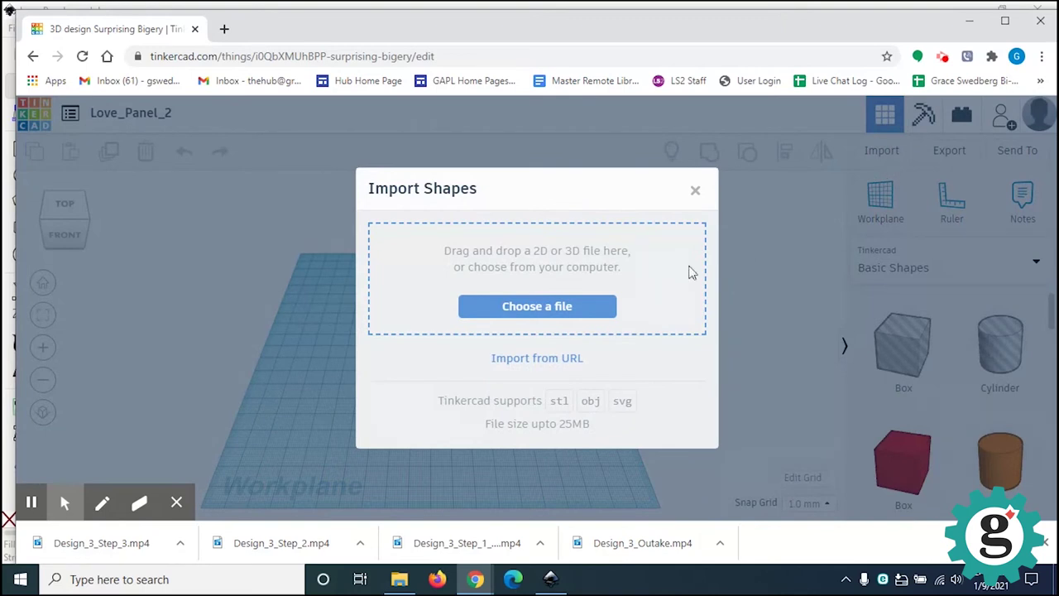
{"action": "left_click", "coordinate": [528, 308]}
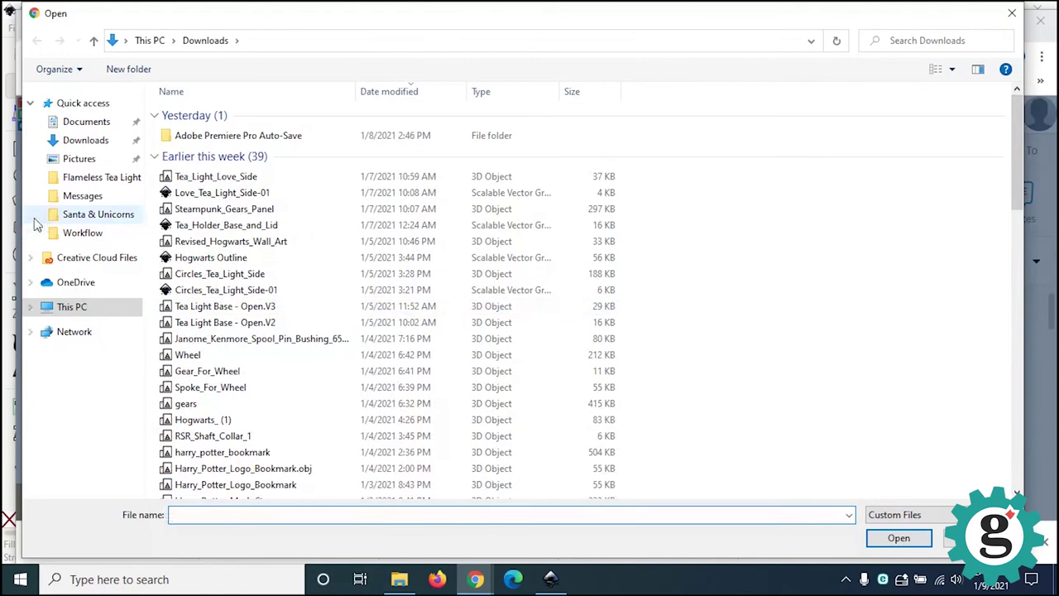
{"action": "left_click", "coordinate": [89, 123]}
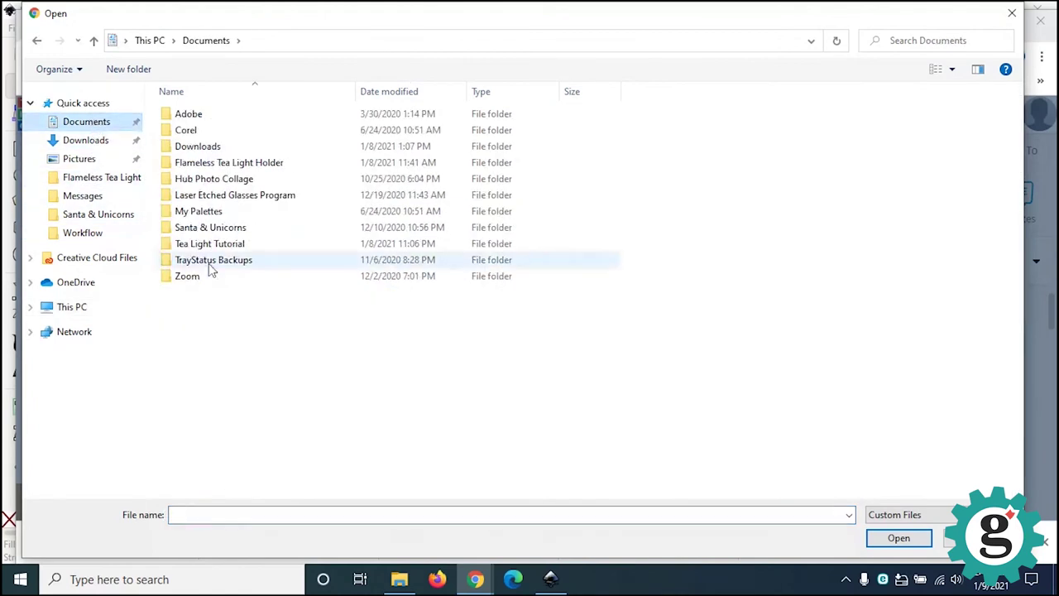
{"action": "left_click", "coordinate": [229, 248]}
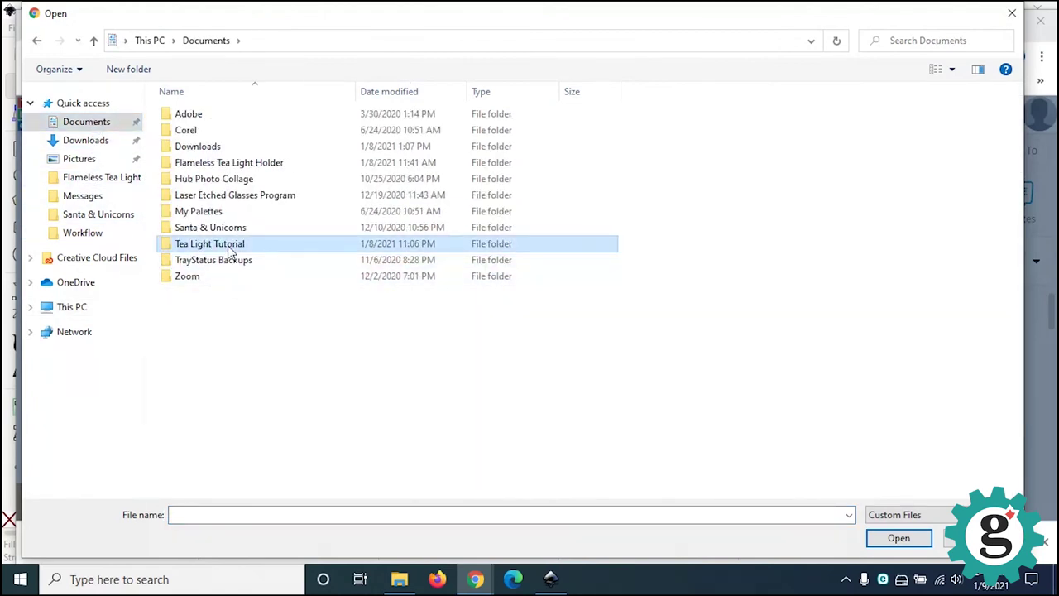
{"action": "double_click", "coordinate": [231, 248]}
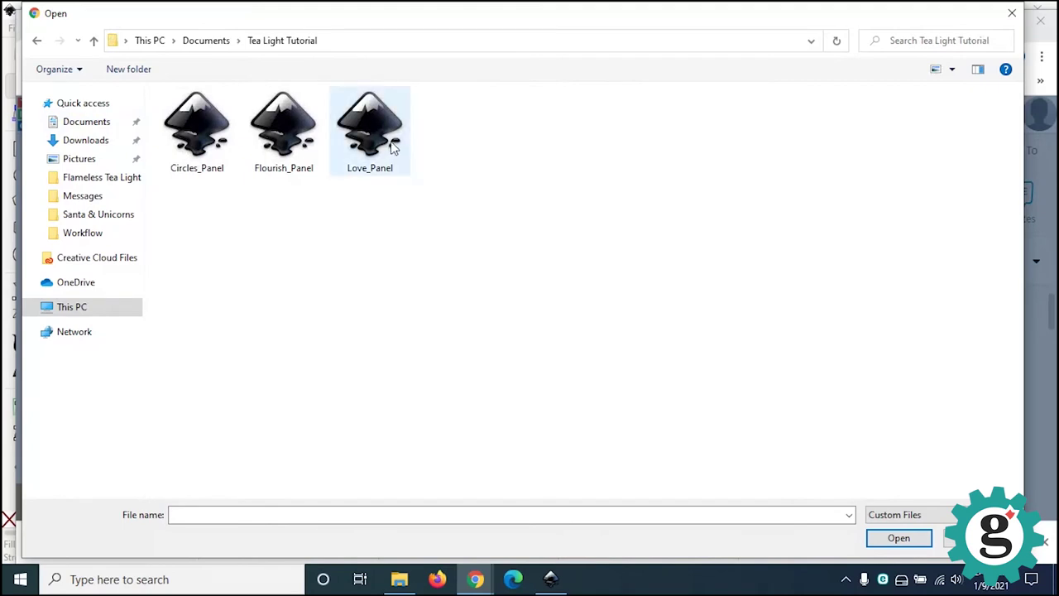
{"action": "left_click", "coordinate": [371, 125]}
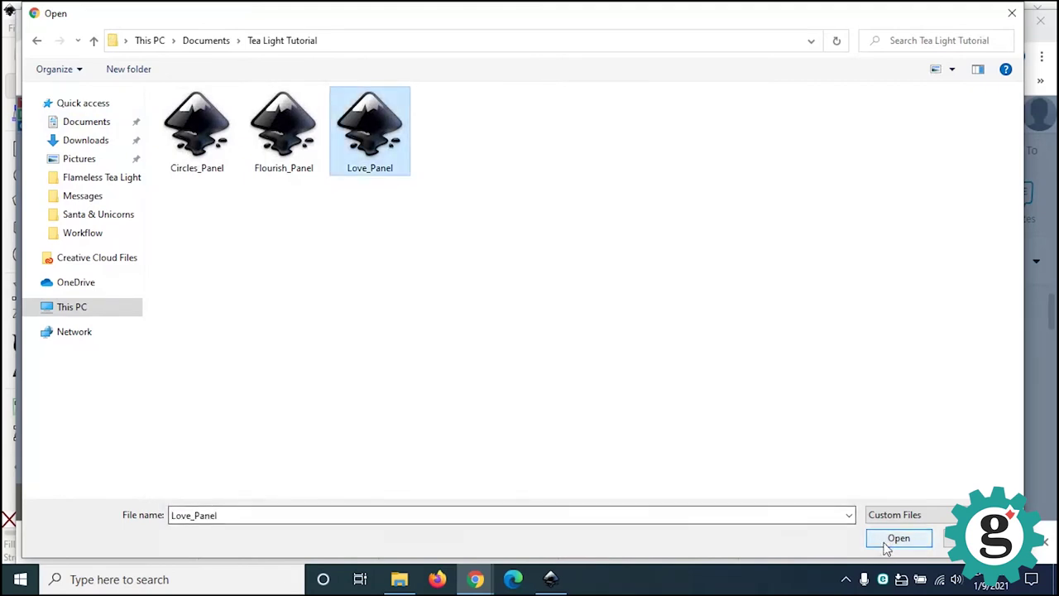
{"action": "left_click", "coordinate": [886, 542]}
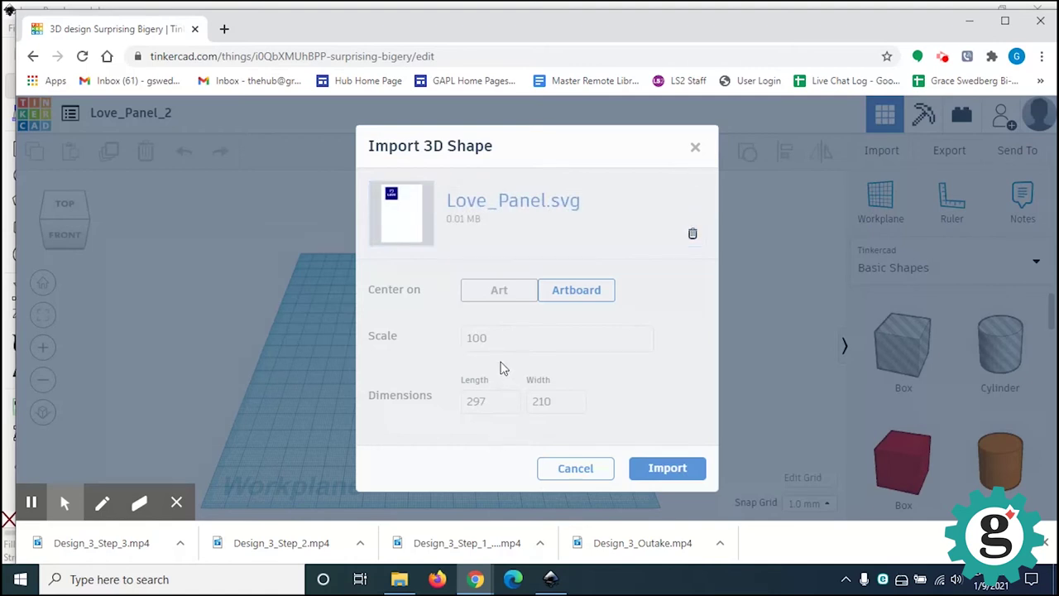
Step: Import Love_Panel.svg at a scale of 75 instead of 100
{"action": "left_click_drag", "start_coordinate": [499, 342], "coordinate": [406, 333]}
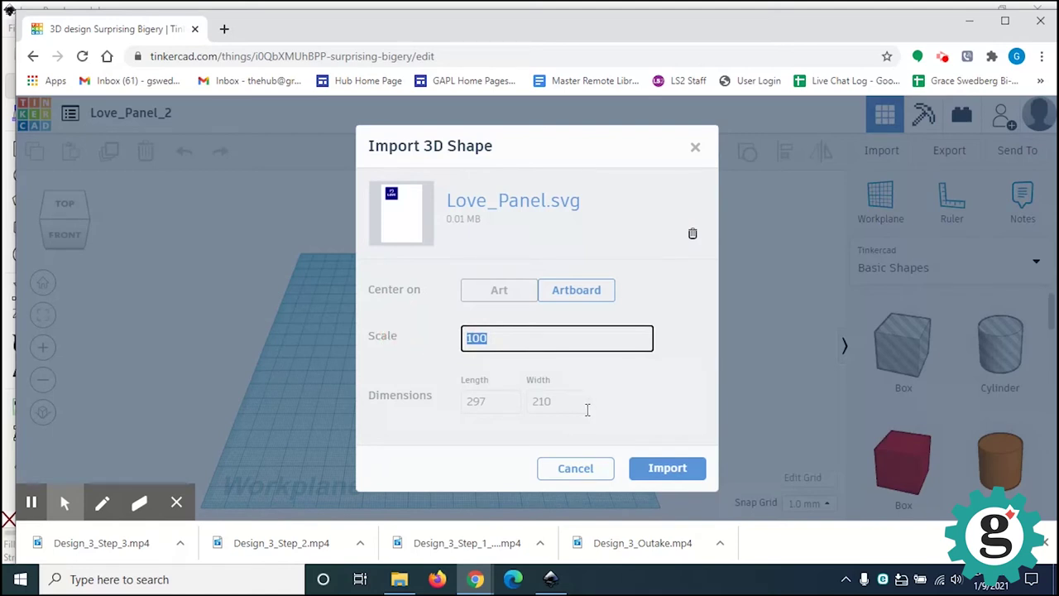
{"action": "type", "text": "75"}
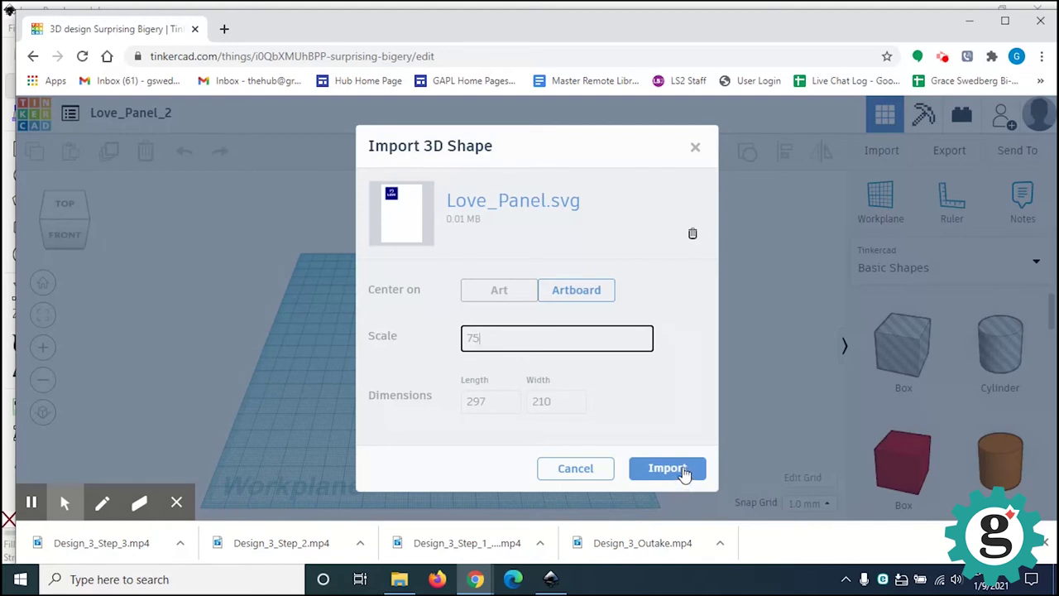
{"action": "left_click", "coordinate": [683, 473]}
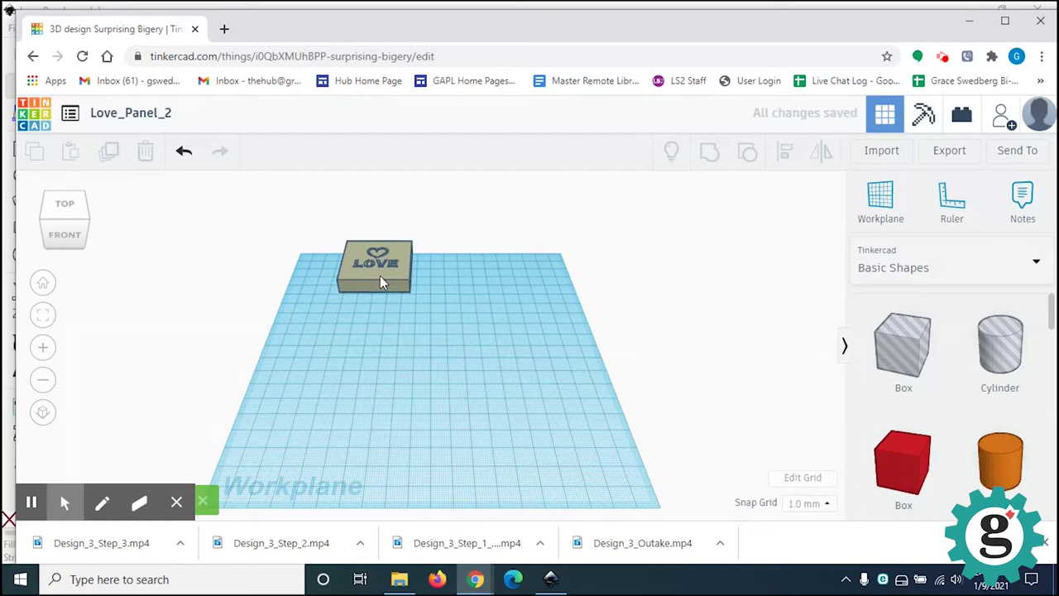
Step: Move the LOVE panel forward on the workplane
{"action": "left_click_drag", "start_coordinate": [380, 276], "coordinate": [435, 381]}
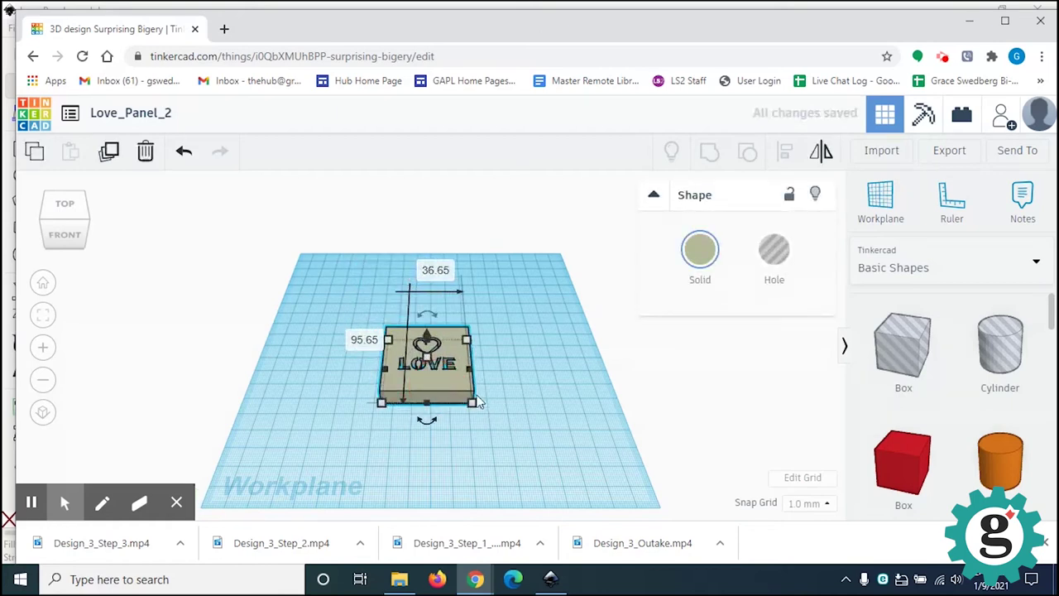
{"action": "scroll", "coordinate": [459, 399], "scroll_direction": "up", "scroll_amount": 2}
{"action": "scroll", "coordinate": [459, 398], "scroll_direction": "up", "scroll_amount": 1}
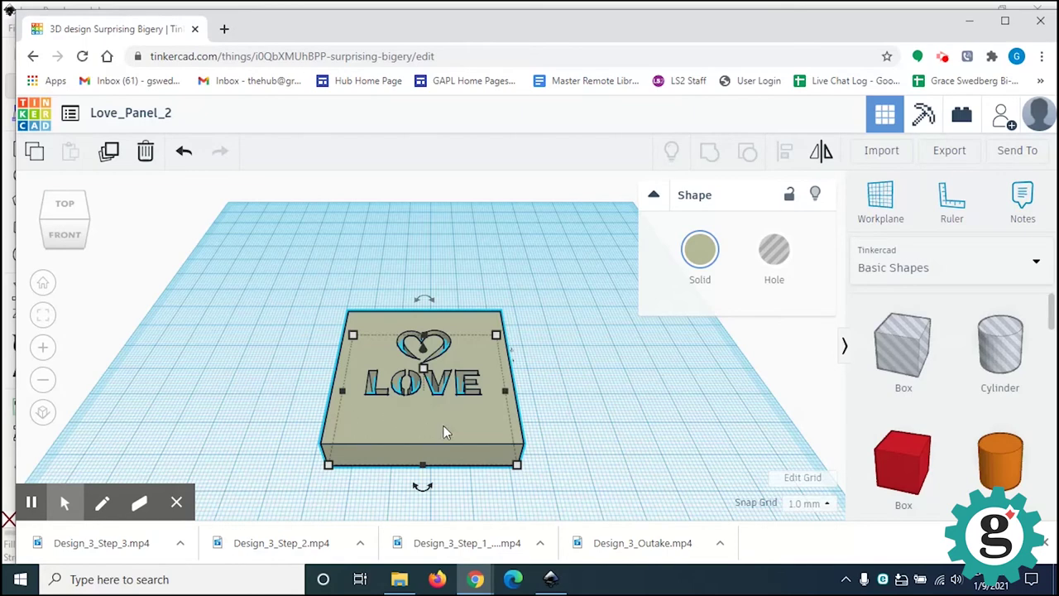
{"action": "right_click_drag", "start_coordinate": [443, 423], "coordinate": [484, 347]}
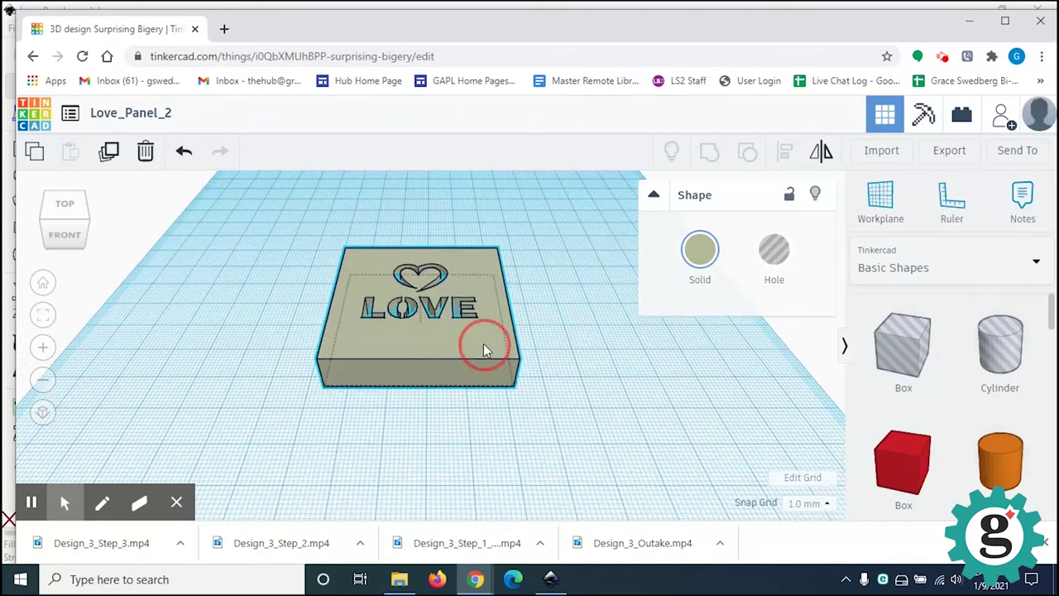
{"action": "right_click_drag", "start_coordinate": [484, 347], "coordinate": [496, 389]}
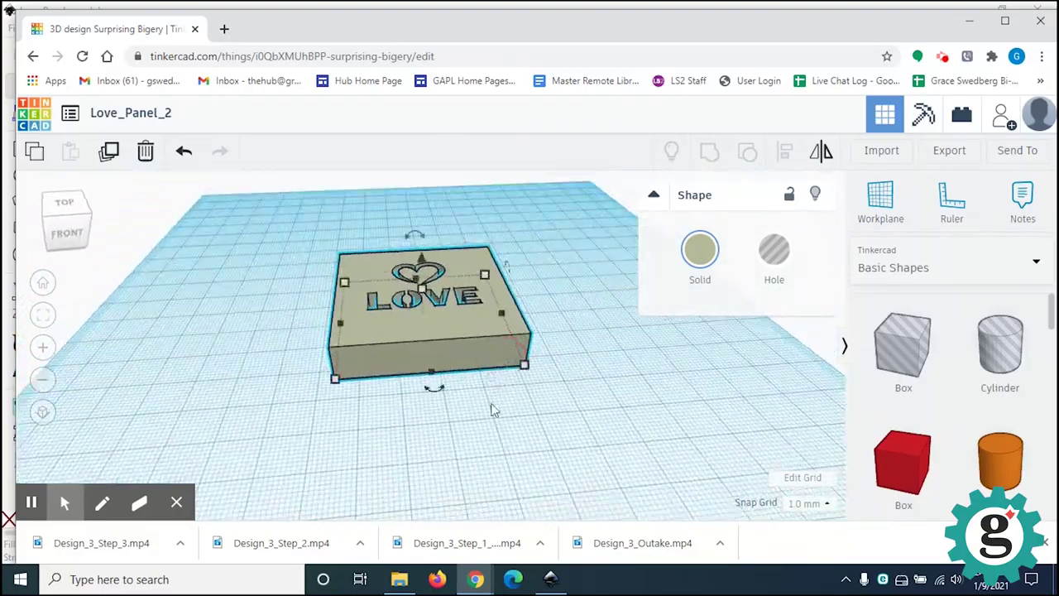
Step: Stretch the panel's footprint from 48 to 64 by 64 with a corner handle
{"action": "left_click", "coordinate": [498, 425]}
{"action": "left_click", "coordinate": [456, 353]}
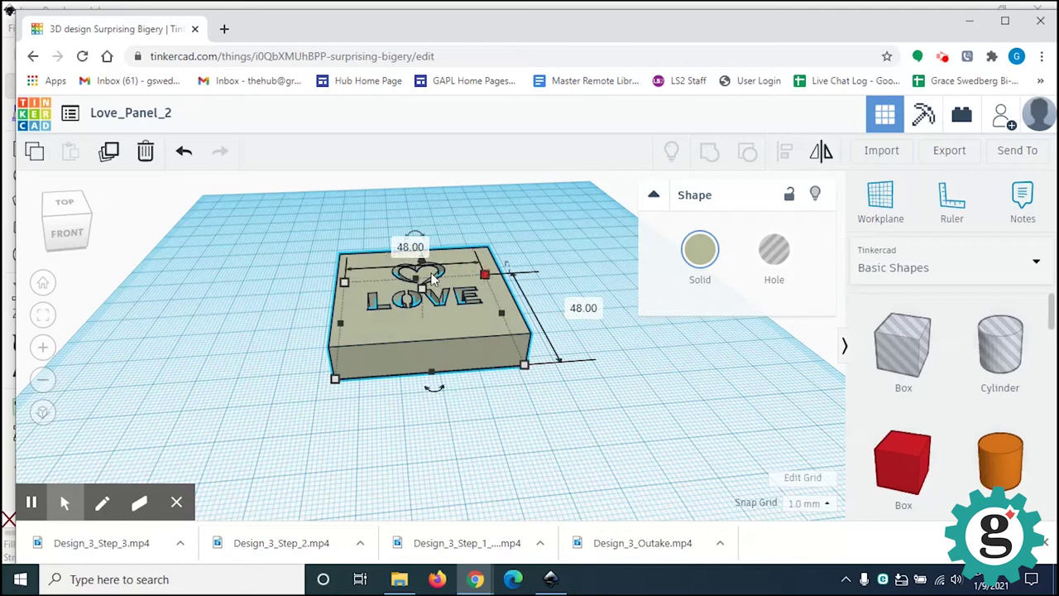
{"action": "left_click", "coordinate": [336, 381]}
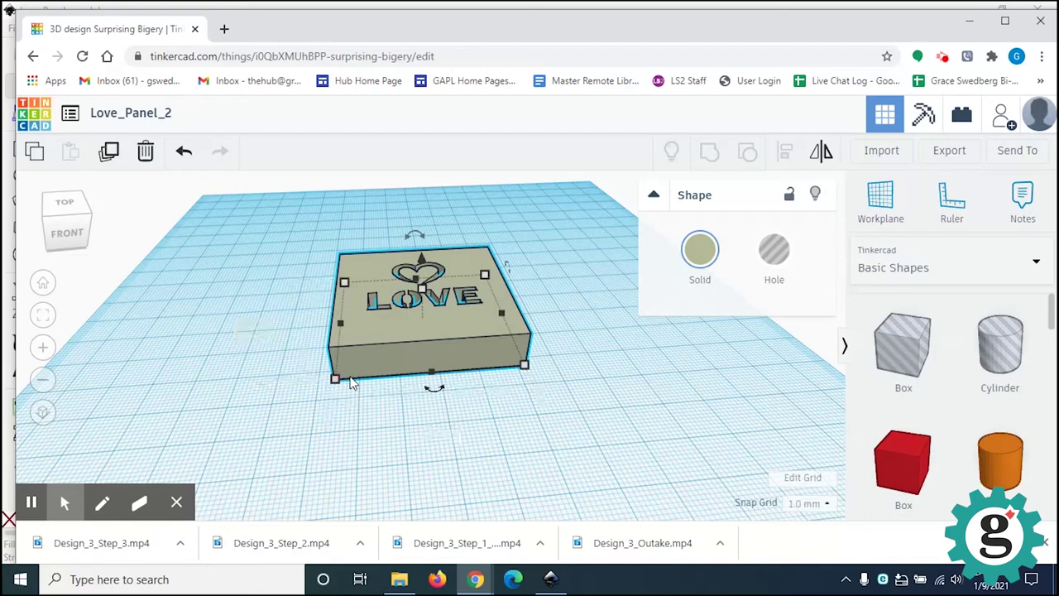
{"action": "right_click_drag", "start_coordinate": [509, 389], "coordinate": [397, 351]}
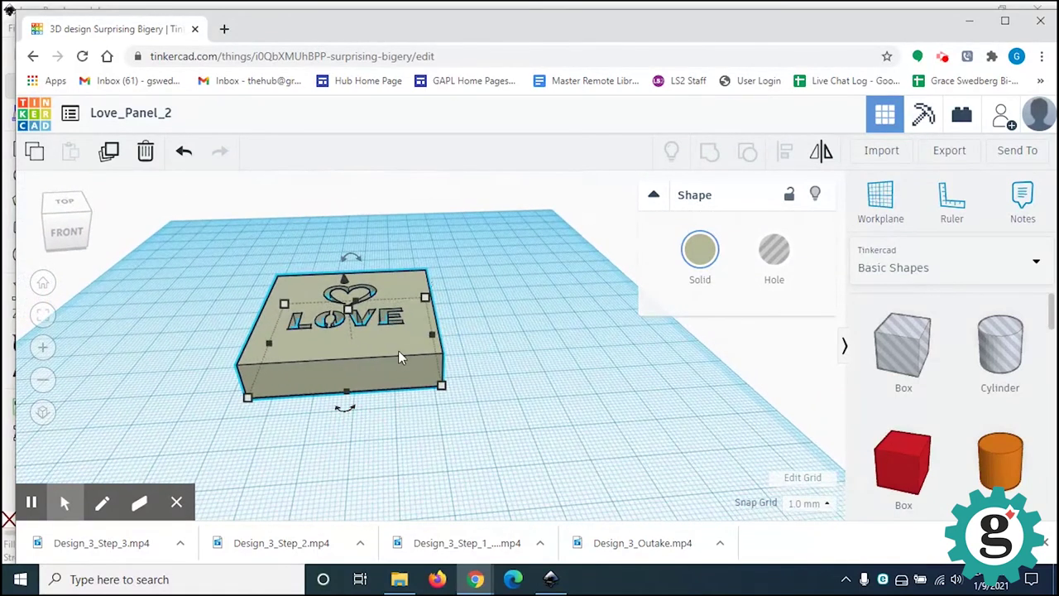
{"action": "left_click_drag", "start_coordinate": [441, 390], "coordinate": [461, 440]}
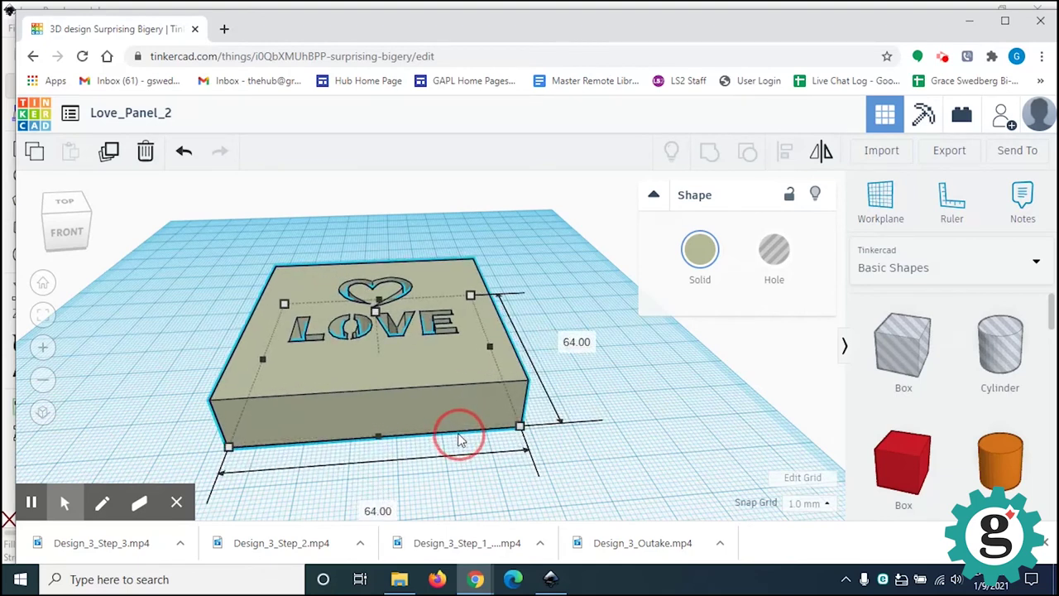
Step: Finish the 64 by 64 resize, leaving the 64.00 dimension unchanged
{"action": "left_click_drag", "start_coordinate": [461, 440], "coordinate": [462, 441]}
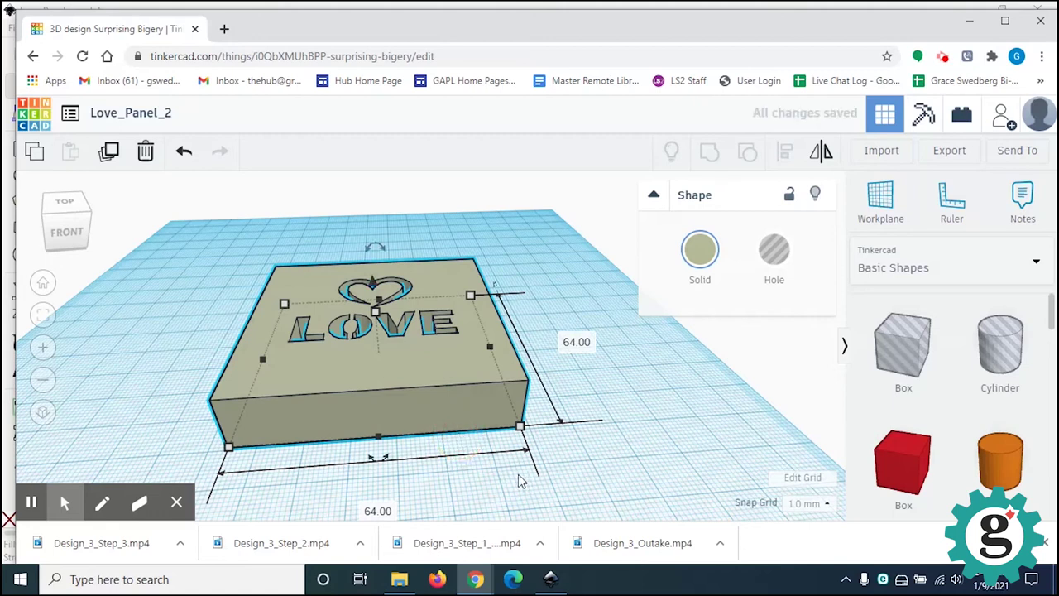
{"action": "left_click", "coordinate": [580, 341]}
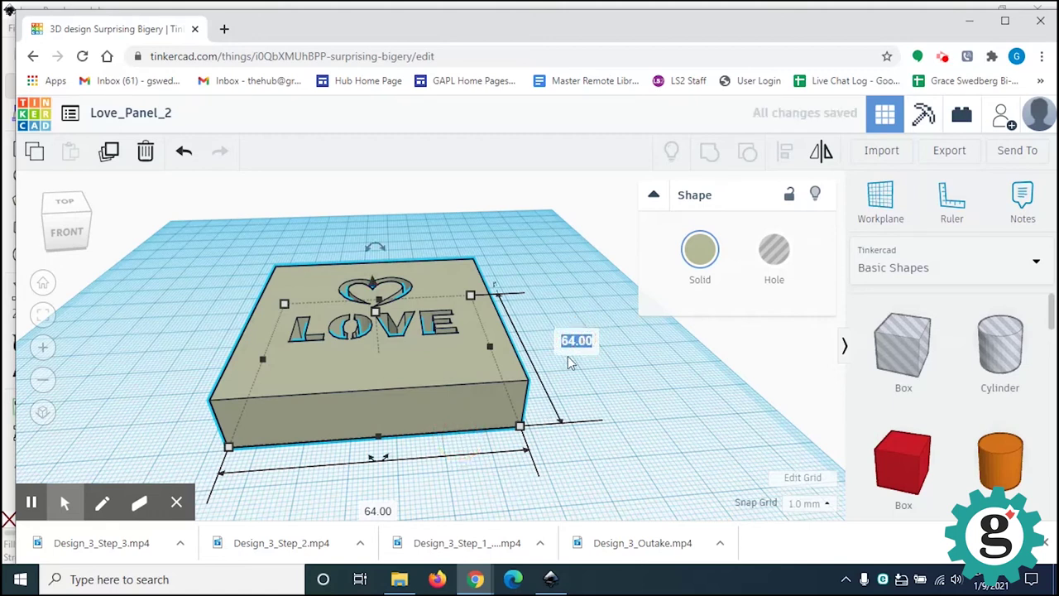
{"action": "left_click", "coordinate": [595, 396]}
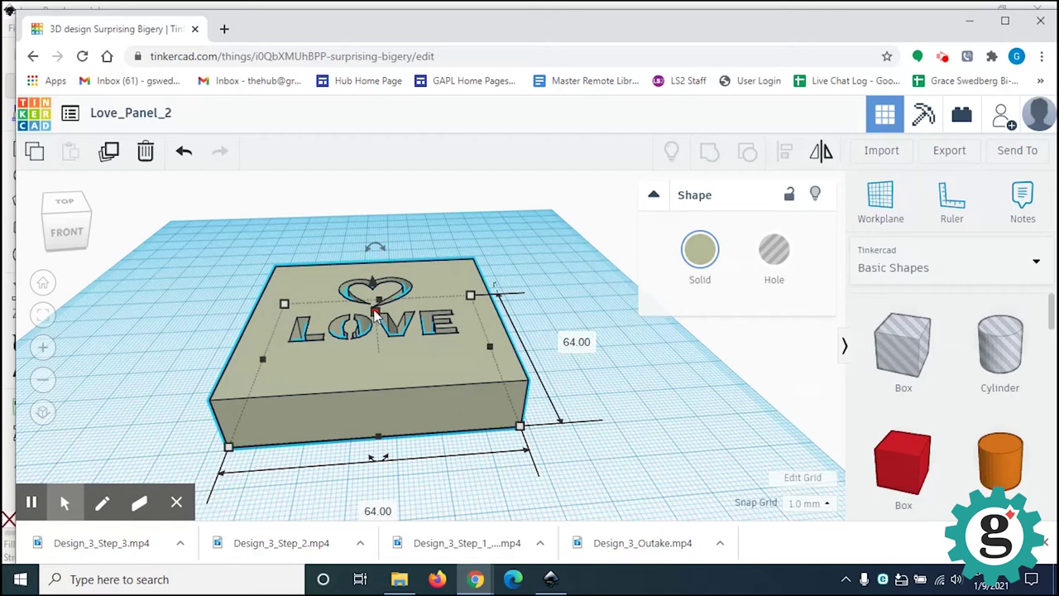
Step: Change the panel's height from 13.33 to 1.5 mm, making a thin plate
{"action": "mouse_move", "coordinate": [377, 321]}
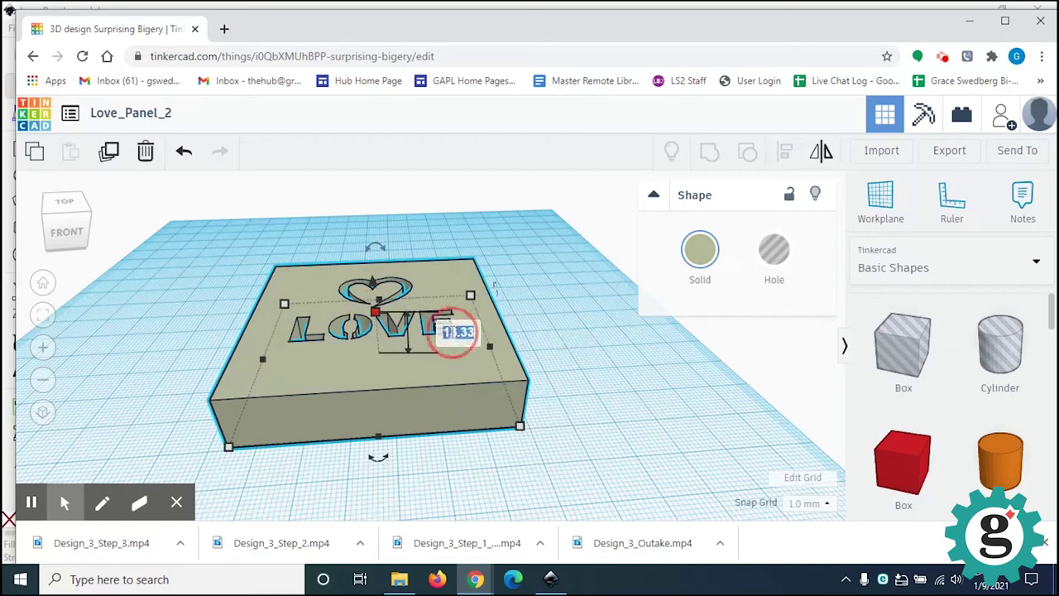
{"action": "left_click", "coordinate": [460, 332]}
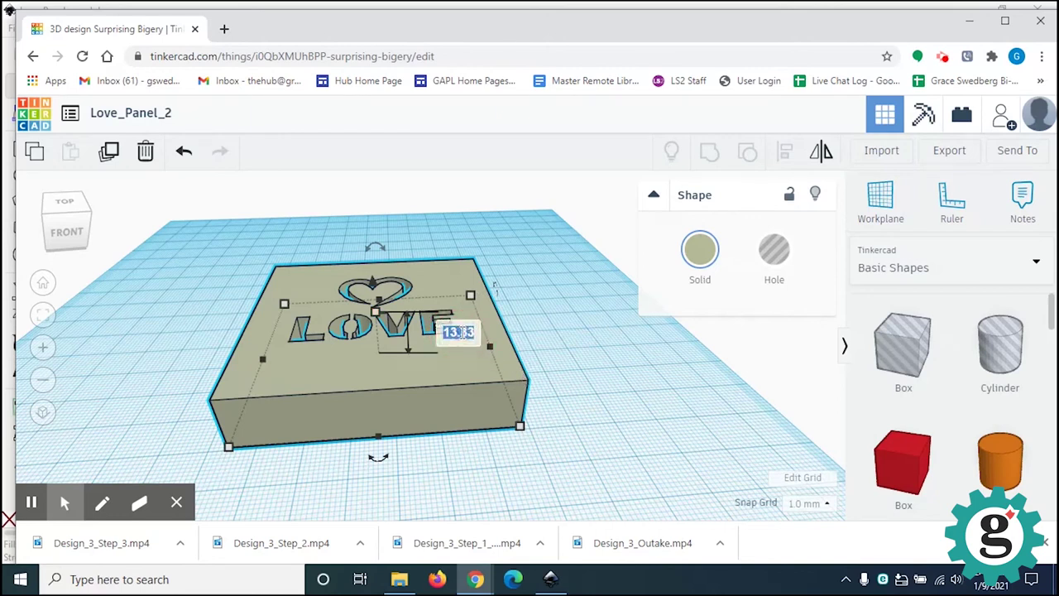
{"action": "key", "text": "BackSpace"}
{"action": "type", "text": "1.5"}
{"action": "key", "text": "Return"}
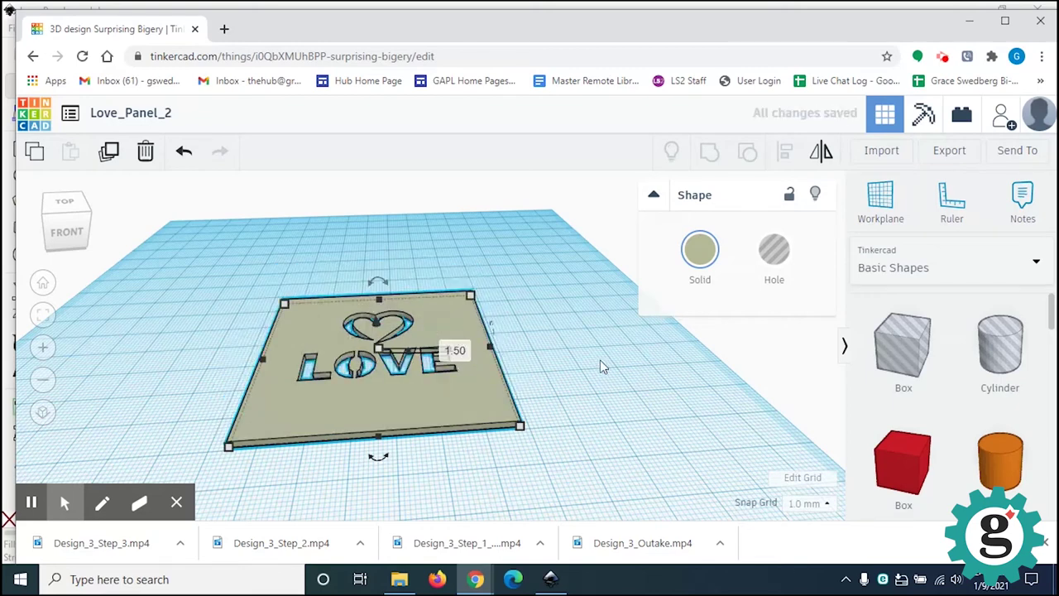
{"action": "left_click", "coordinate": [600, 364]}
{"action": "mouse_move", "coordinate": [442, 439]}
{"action": "right_mouse_down"}
{"action": "mouse_move", "coordinate": [427, 385]}
{"action": "mouse_move", "coordinate": [400, 521]}
{"action": "mouse_move", "coordinate": [341, 507]}
{"action": "mouse_move", "coordinate": [306, 465]}
{"action": "mouse_move", "coordinate": [429, 409]}
{"action": "mouse_move", "coordinate": [507, 479]}
{"action": "mouse_move", "coordinate": [487, 507]}
{"action": "mouse_move", "coordinate": [372, 489]}
{"action": "mouse_move", "coordinate": [392, 456]}
{"action": "mouse_move", "coordinate": [428, 449]}
{"action": "mouse_move", "coordinate": [437, 460]}
{"action": "mouse_move", "coordinate": [451, 443]}
{"action": "mouse_move", "coordinate": [513, 470]}
{"action": "mouse_move", "coordinate": [446, 492]}
{"action": "mouse_move", "coordinate": [397, 461]}
{"action": "mouse_move", "coordinate": [401, 447]}
{"action": "mouse_move", "coordinate": [434, 445]}
{"action": "mouse_move", "coordinate": [414, 411]}
{"action": "mouse_move", "coordinate": [412, 424]}
{"action": "right_mouse_up"}
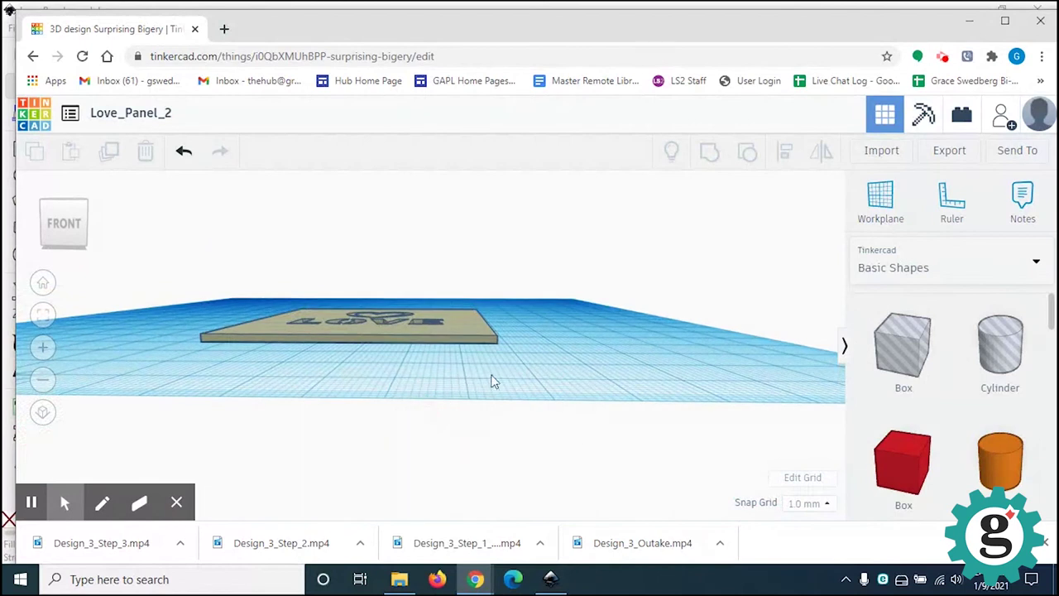
{"action": "scroll", "coordinate": [494, 361], "scroll_direction": "down", "scroll_amount": 5}
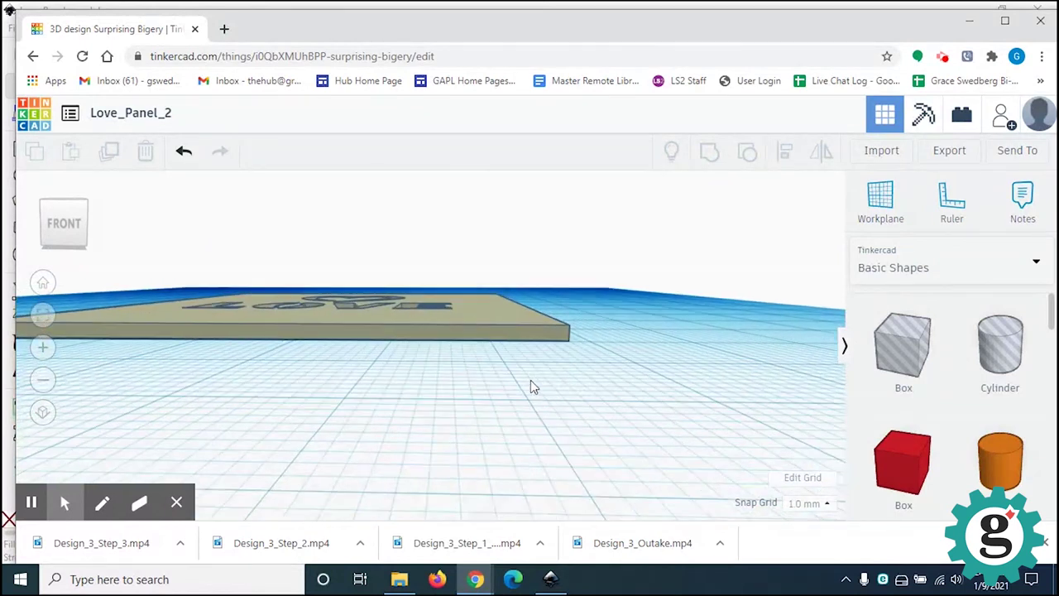
{"action": "right_click_drag", "start_coordinate": [605, 379], "coordinate": [554, 378]}
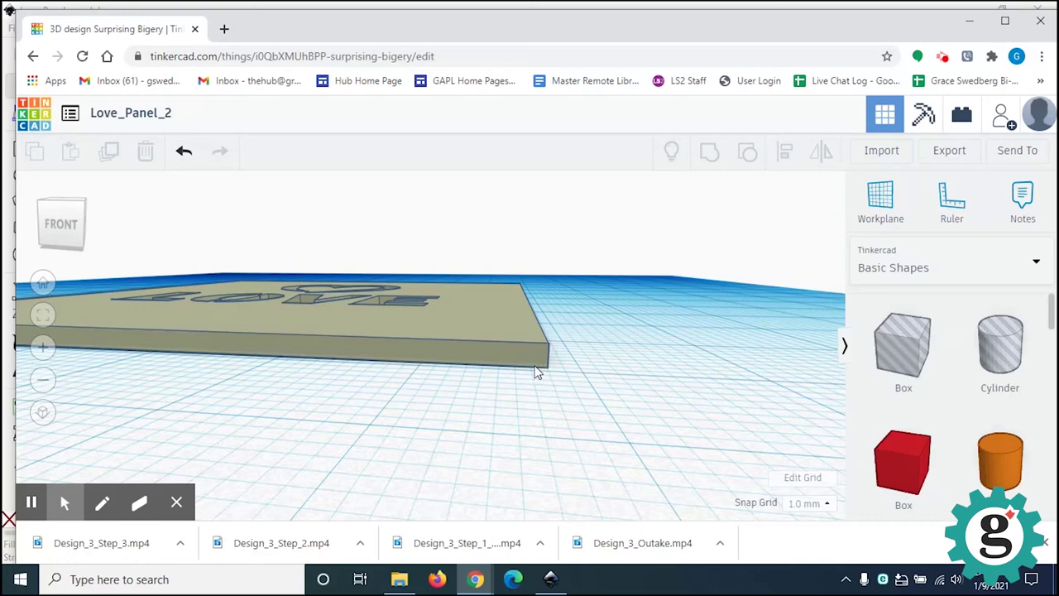
{"action": "scroll", "coordinate": [540, 370], "scroll_direction": "down", "scroll_amount": 5}
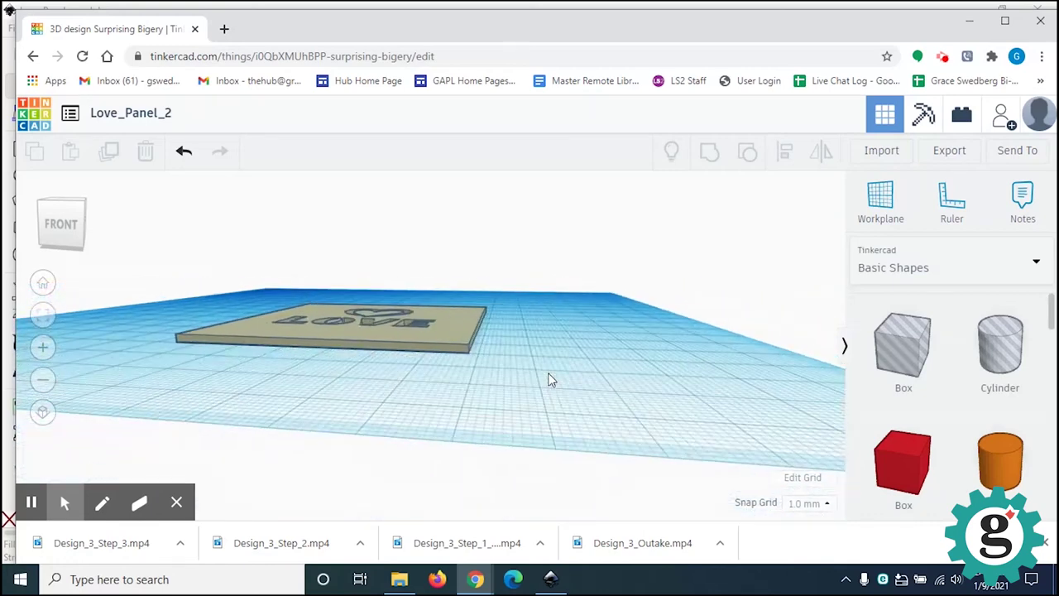
{"action": "right_click_drag", "start_coordinate": [544, 374], "coordinate": [593, 418]}
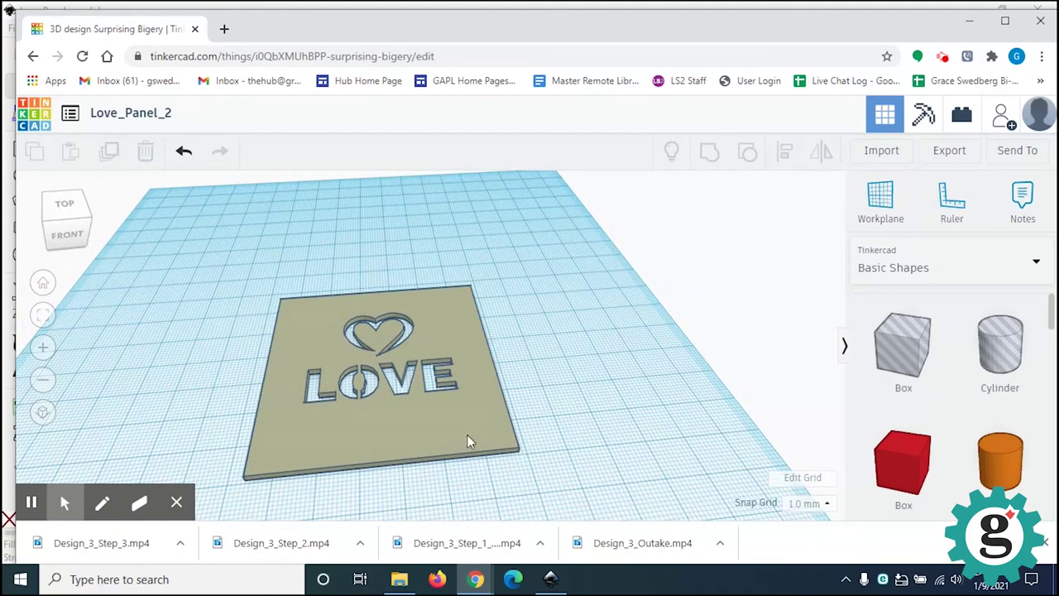
{"action": "left_click", "coordinate": [406, 447]}
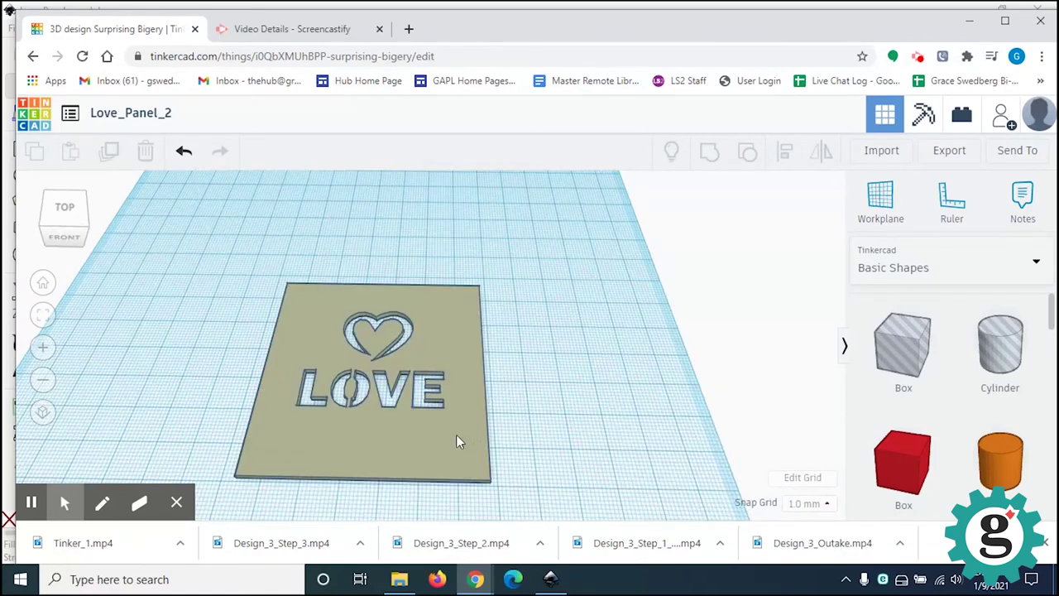
{"action": "left_click", "coordinate": [456, 434]}
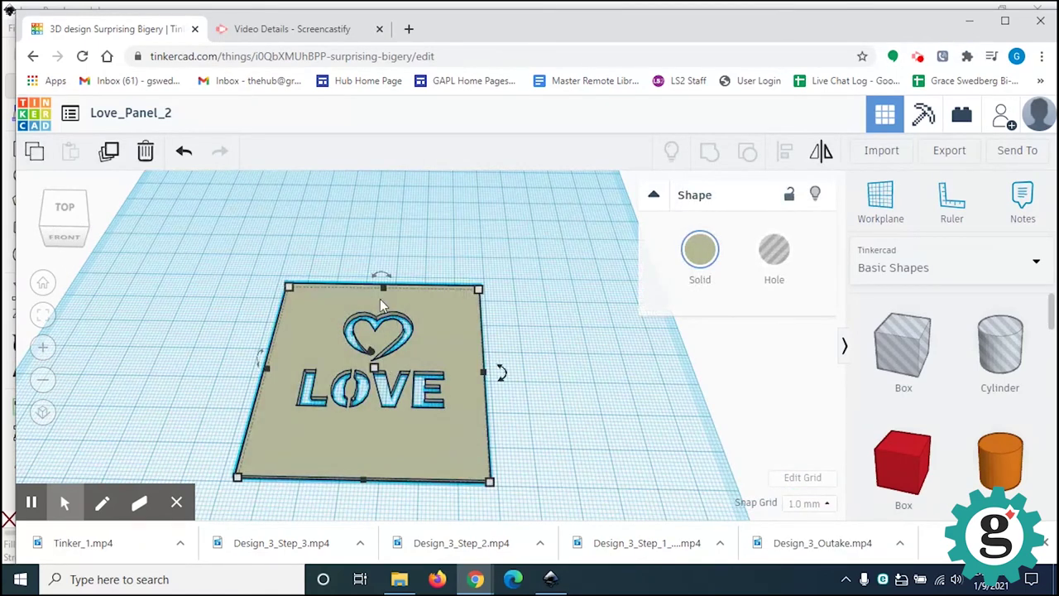
{"action": "mouse_move", "coordinate": [383, 279]}
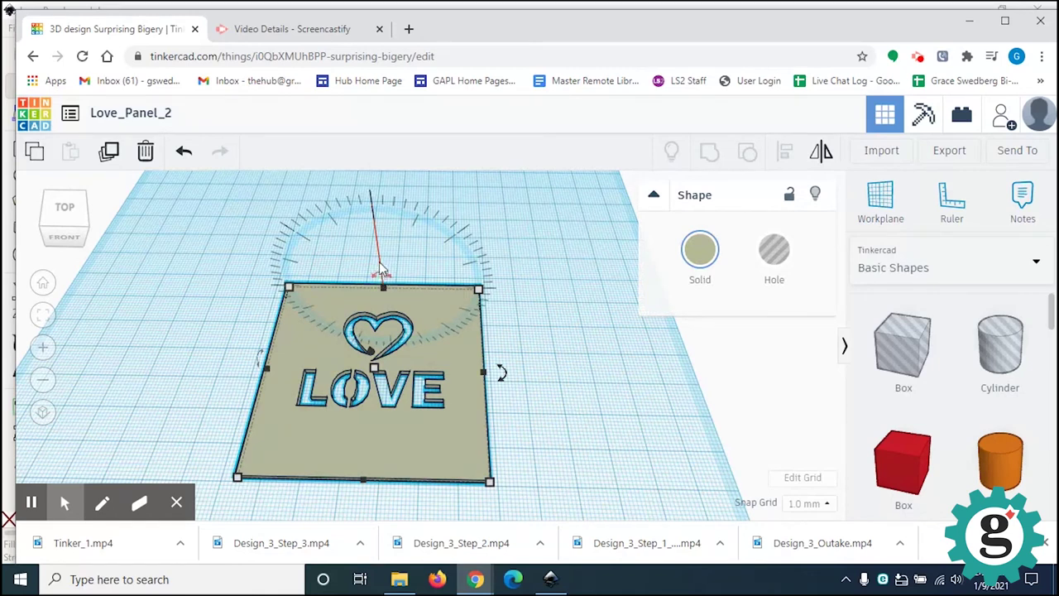
{"action": "mouse_move", "coordinate": [502, 376]}
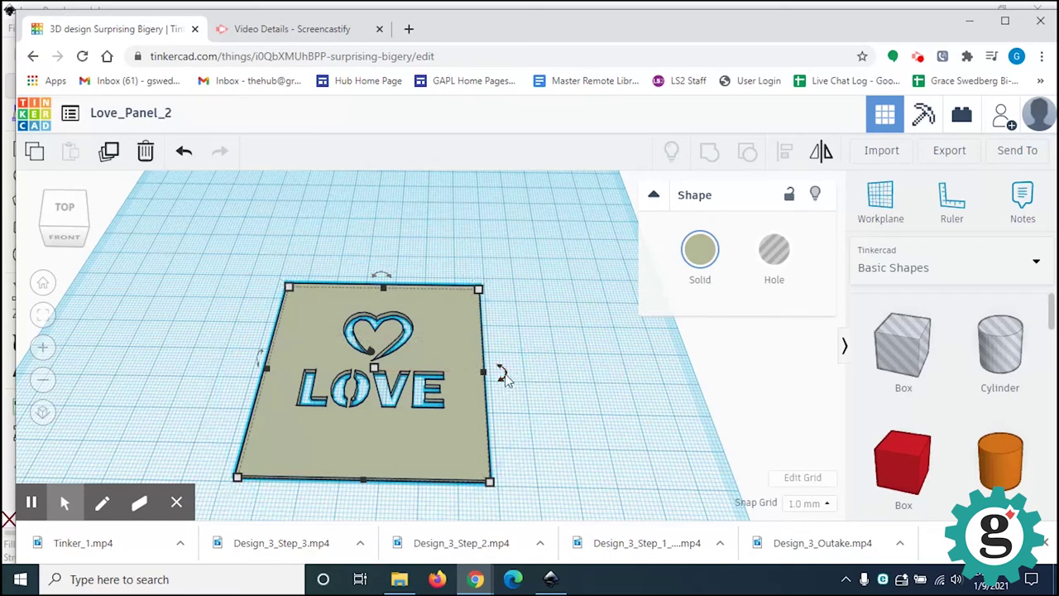
{"action": "left_click", "coordinate": [383, 280]}
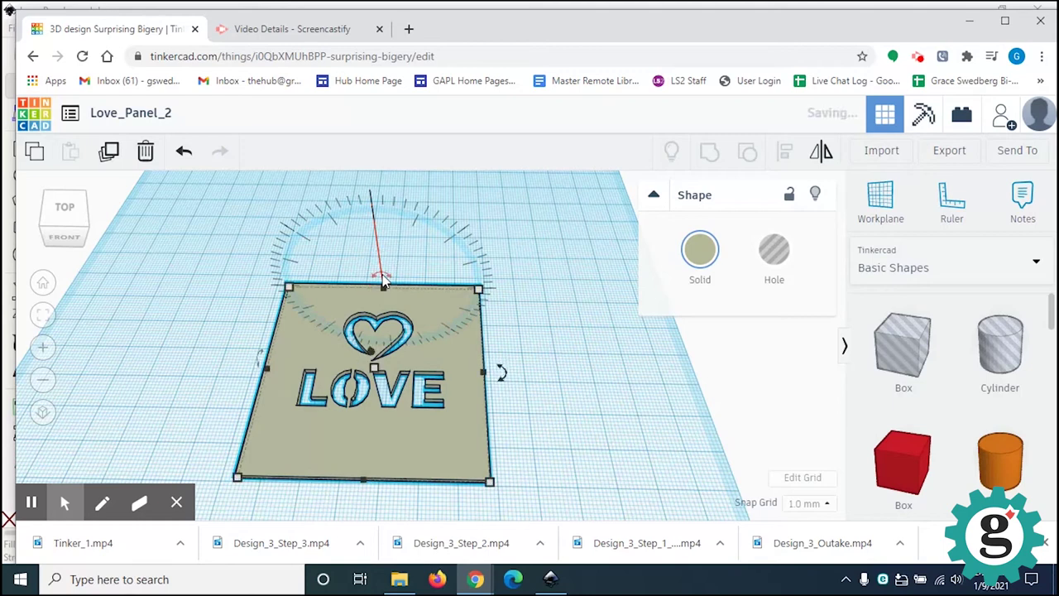
{"action": "left_click", "coordinate": [383, 273]}
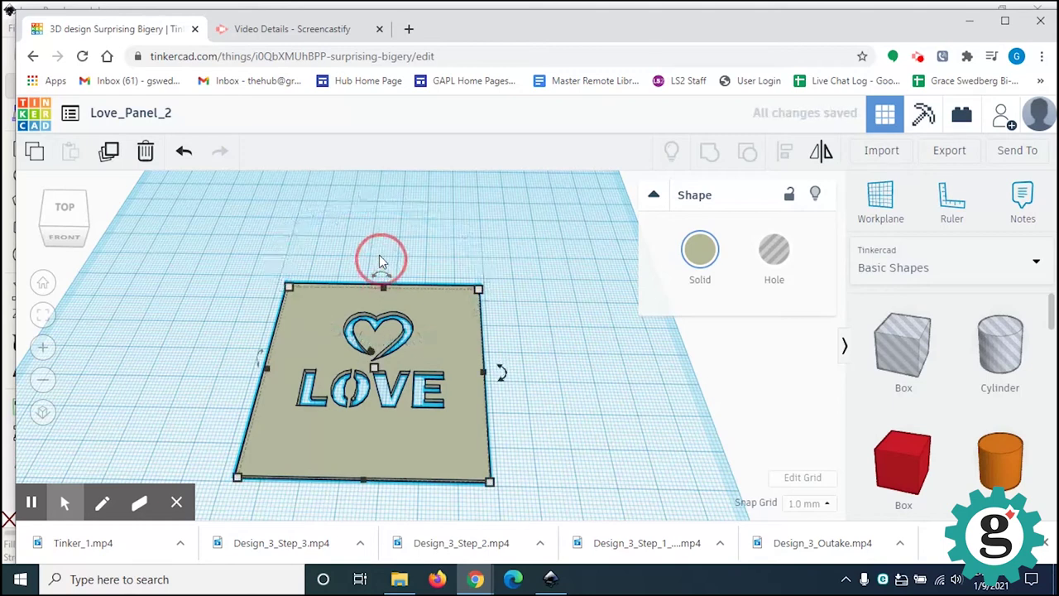
{"action": "left_click", "coordinate": [379, 249]}
{"action": "left_click", "coordinate": [384, 283]}
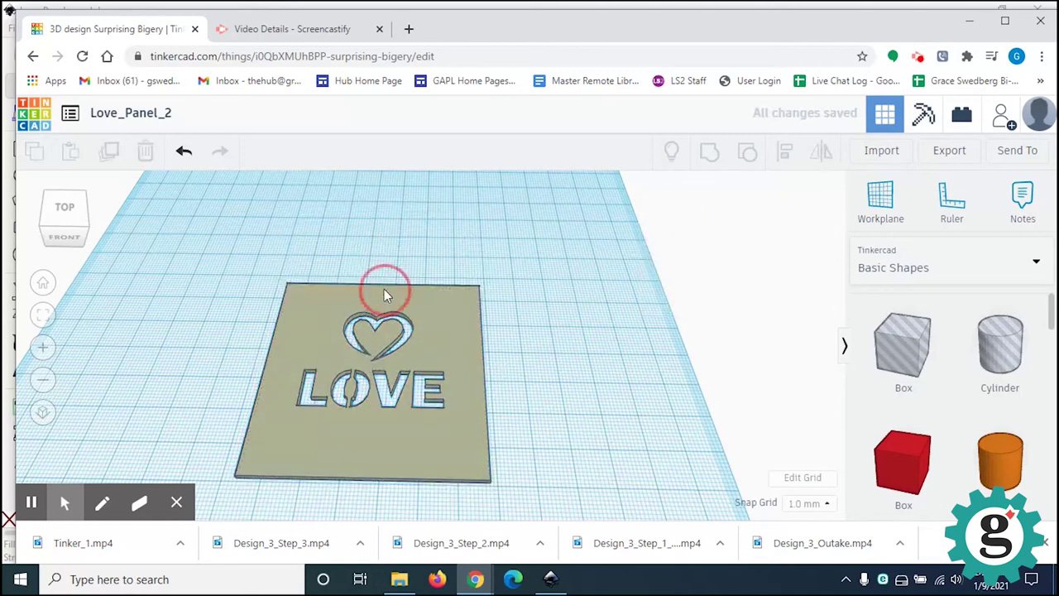
{"action": "left_click", "coordinate": [384, 278]}
{"action": "left_click_drag", "start_coordinate": [384, 279], "coordinate": [391, 372]}
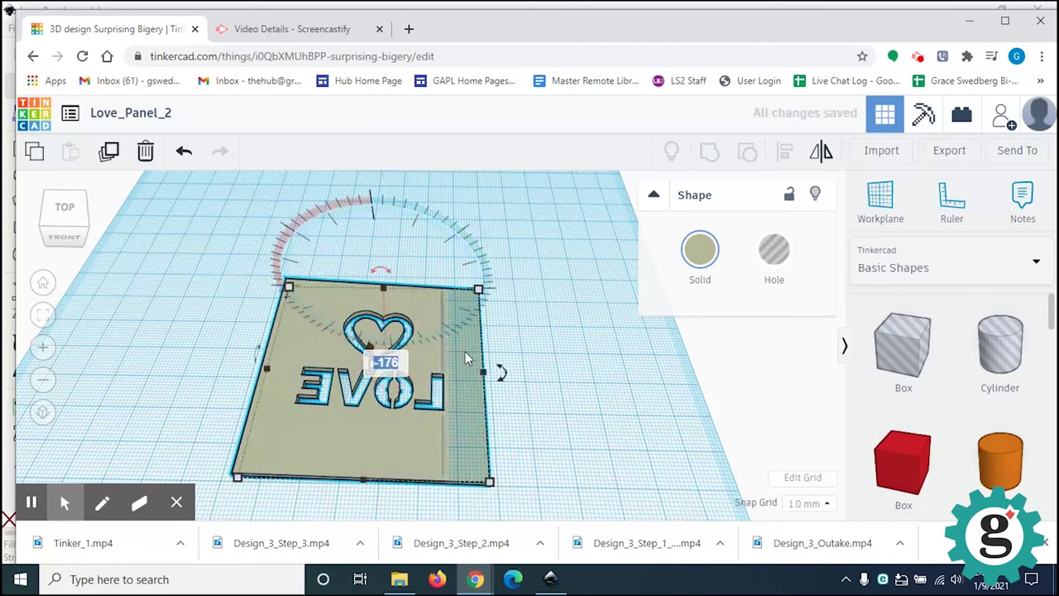
{"action": "type", "text": "-180"}
{"action": "key", "text": "Return"}
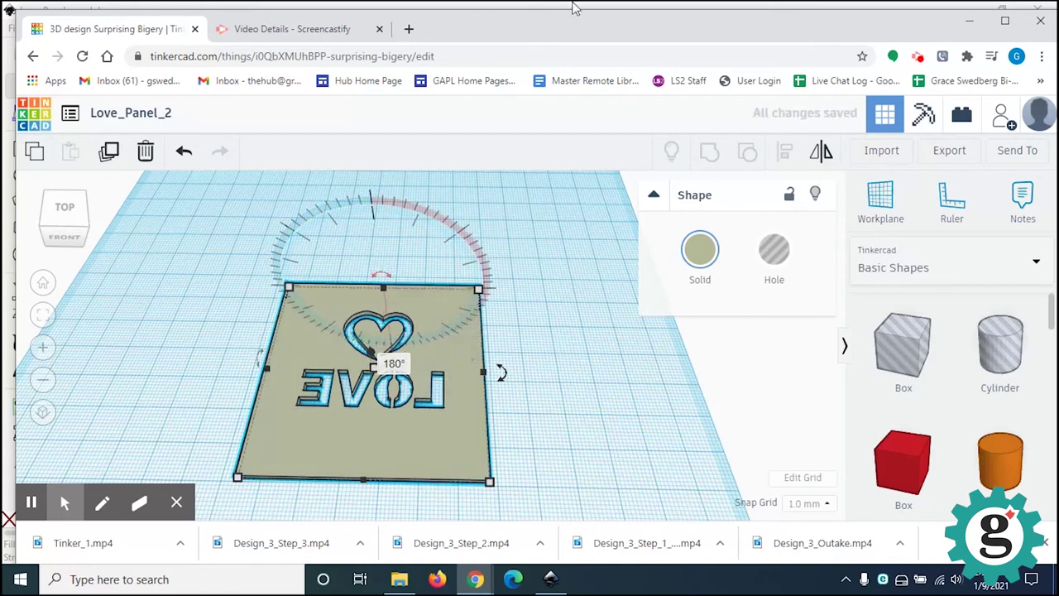
{"action": "left_click", "coordinate": [592, 454]}
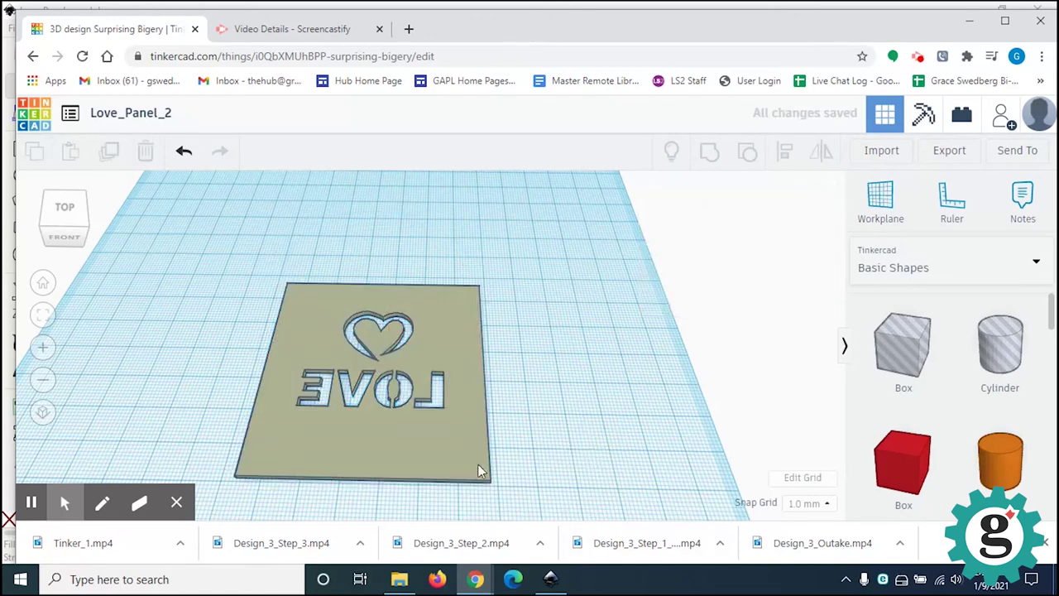
{"action": "right_click_drag", "start_coordinate": [541, 473], "coordinate": [545, 448]}
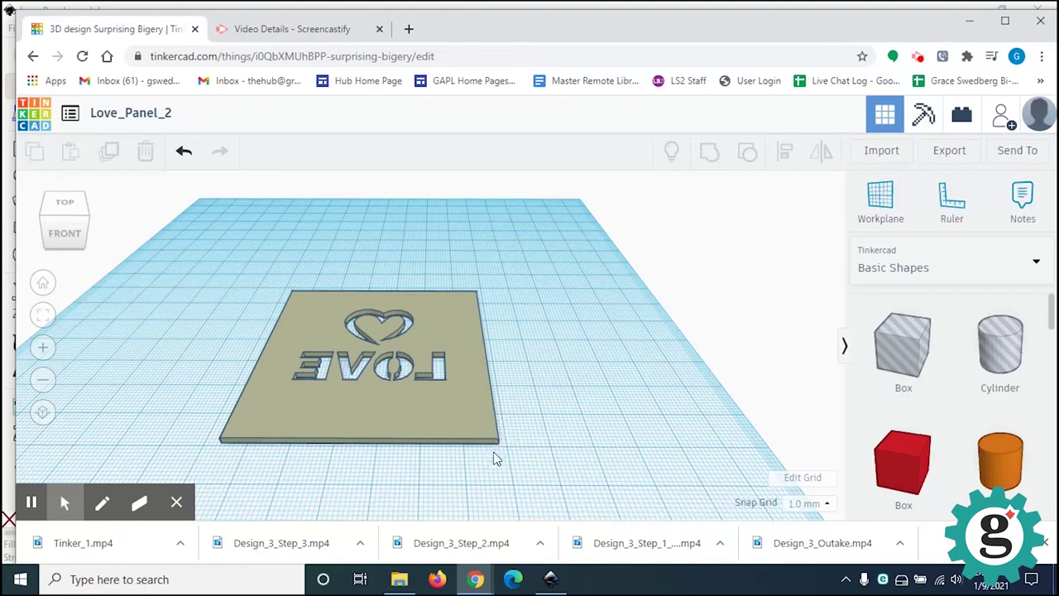
Step: Add a hole box beside the LOVE plate and stretch it to 18 x 72 mm
{"action": "left_click_drag", "start_coordinate": [912, 355], "coordinate": [562, 467]}
{"action": "left_click", "coordinate": [554, 338]}
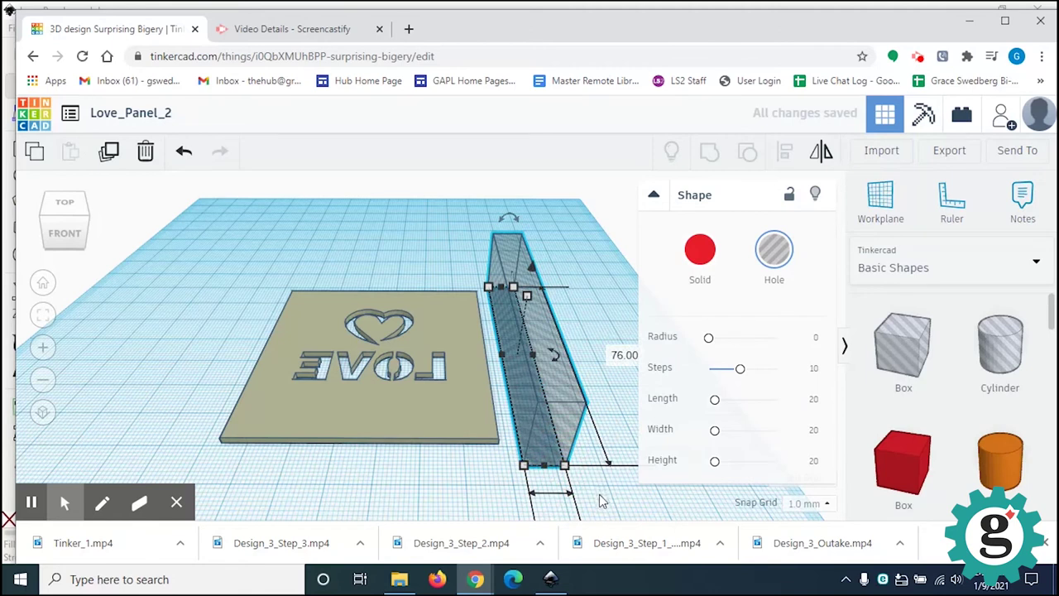
{"action": "key", "text": "ctrl+z"}
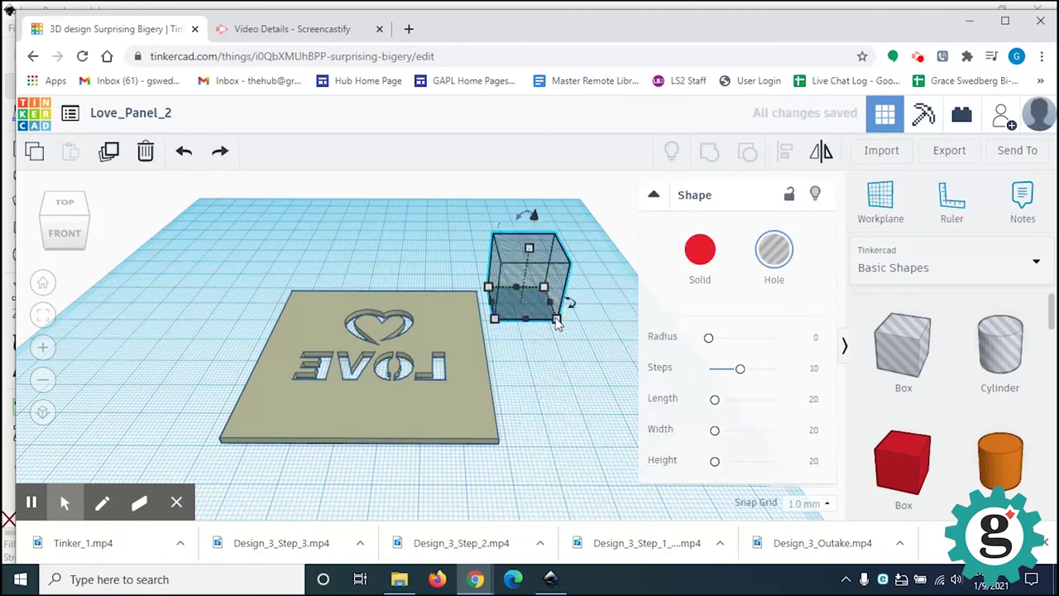
{"action": "left_click_drag", "start_coordinate": [556, 322], "coordinate": [603, 448]}
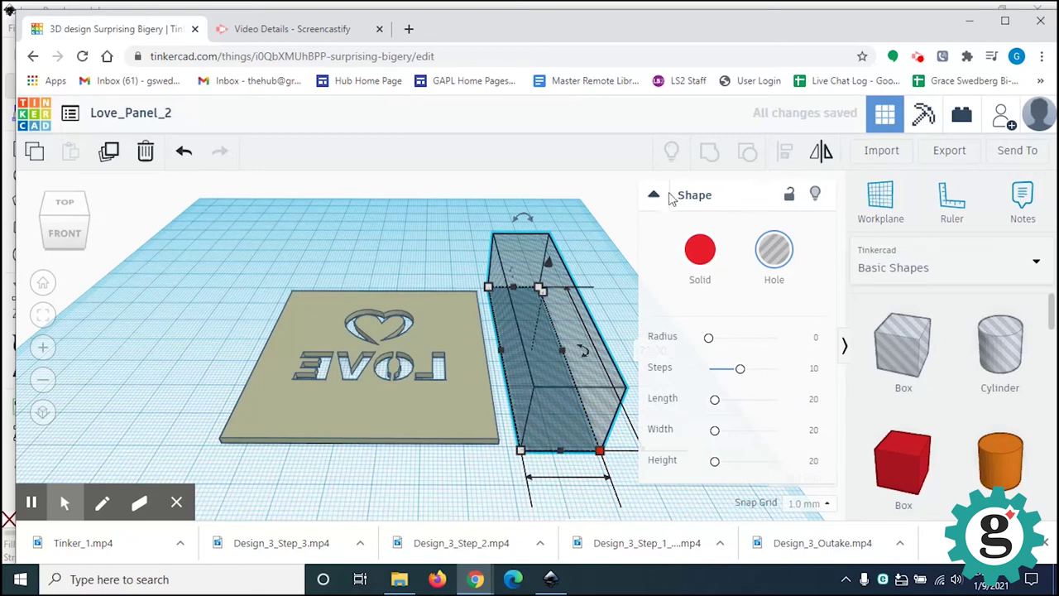
{"action": "left_click", "coordinate": [652, 197]}
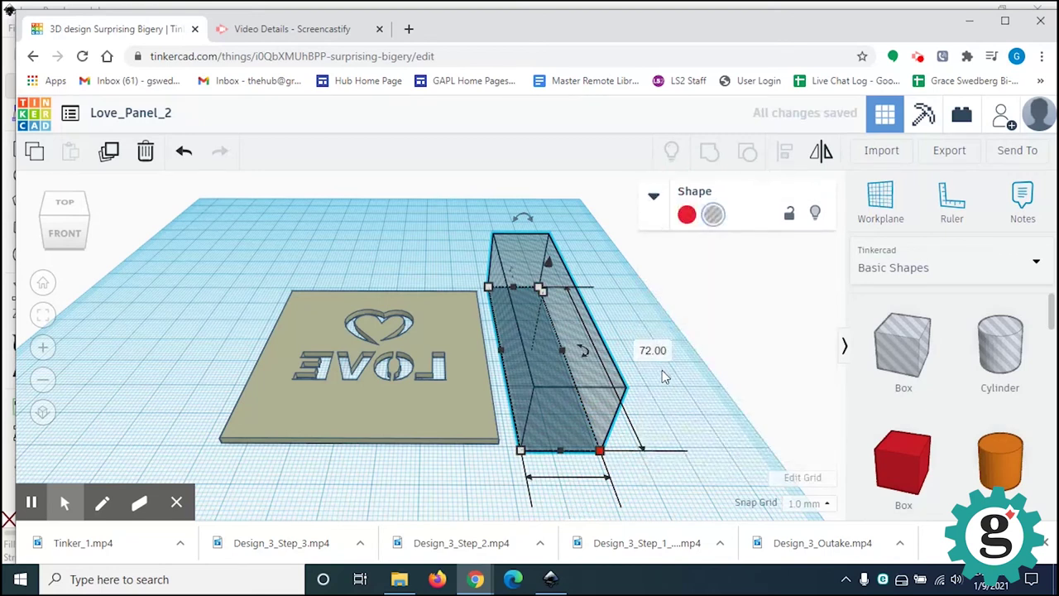
{"action": "right_click_drag", "start_coordinate": [678, 416], "coordinate": [616, 418]}
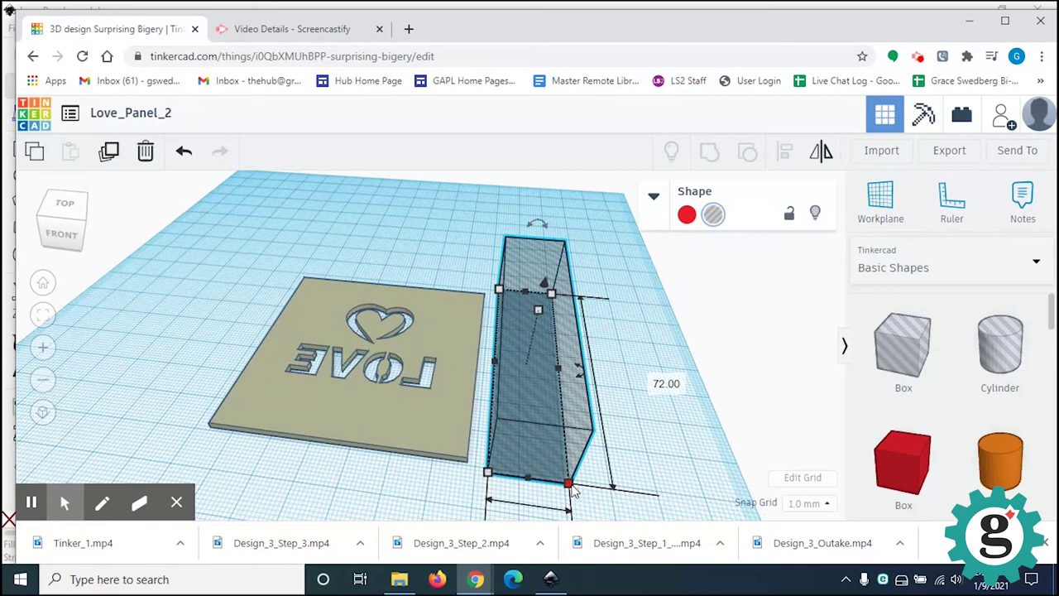
{"action": "right_click_drag", "start_coordinate": [571, 487], "coordinate": [598, 409]}
Step: Set the hole box's height to 18 mm
{"action": "scroll", "coordinate": [598, 414], "scroll_direction": "down", "scroll_amount": 2}
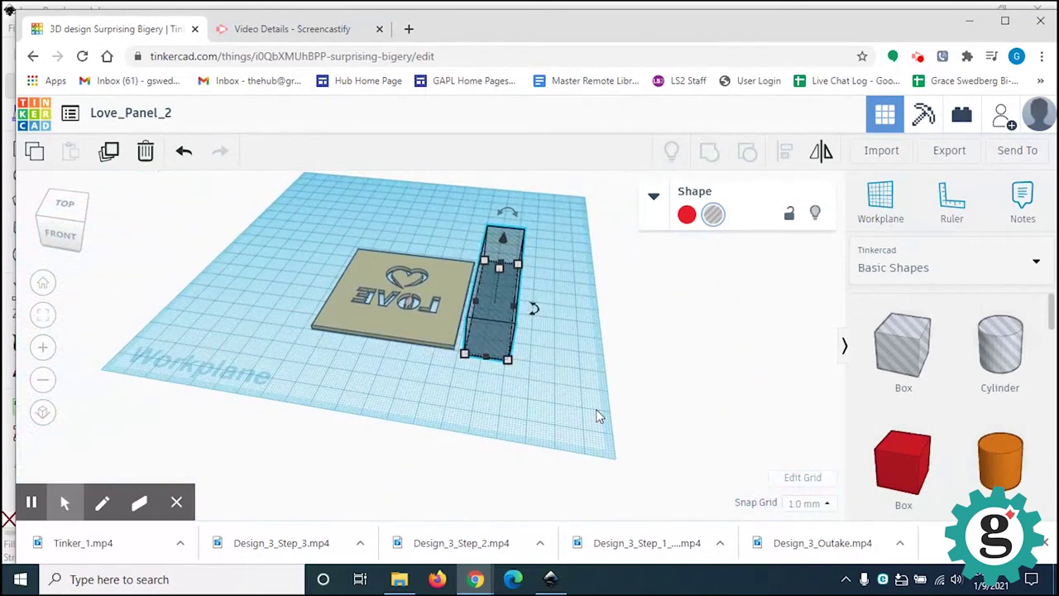
{"action": "scroll", "coordinate": [597, 410], "scroll_direction": "up", "scroll_amount": 2}
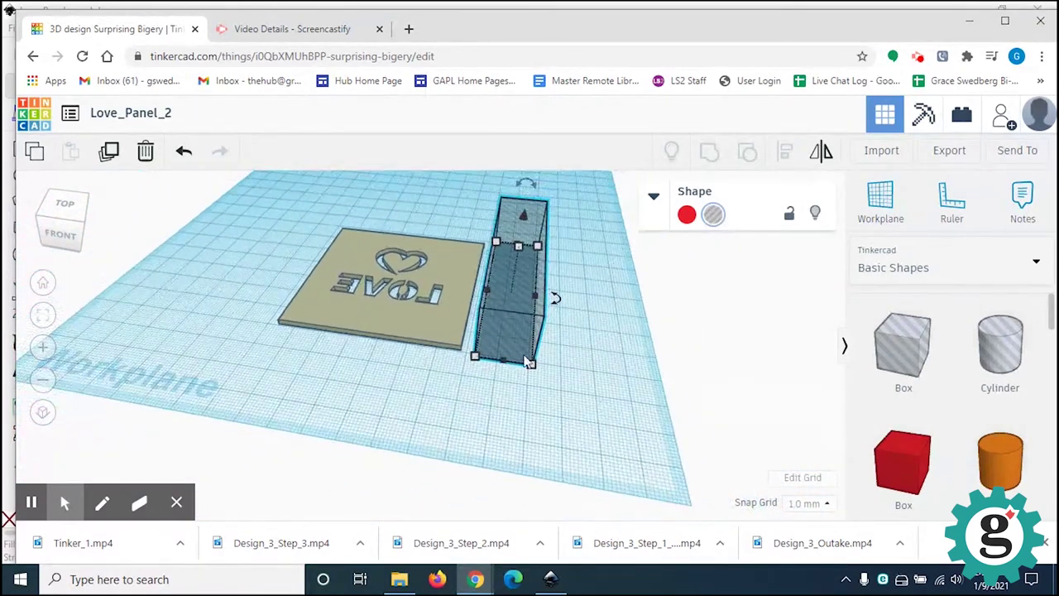
{"action": "scroll", "coordinate": [489, 324], "scroll_direction": "up", "scroll_amount": 4}
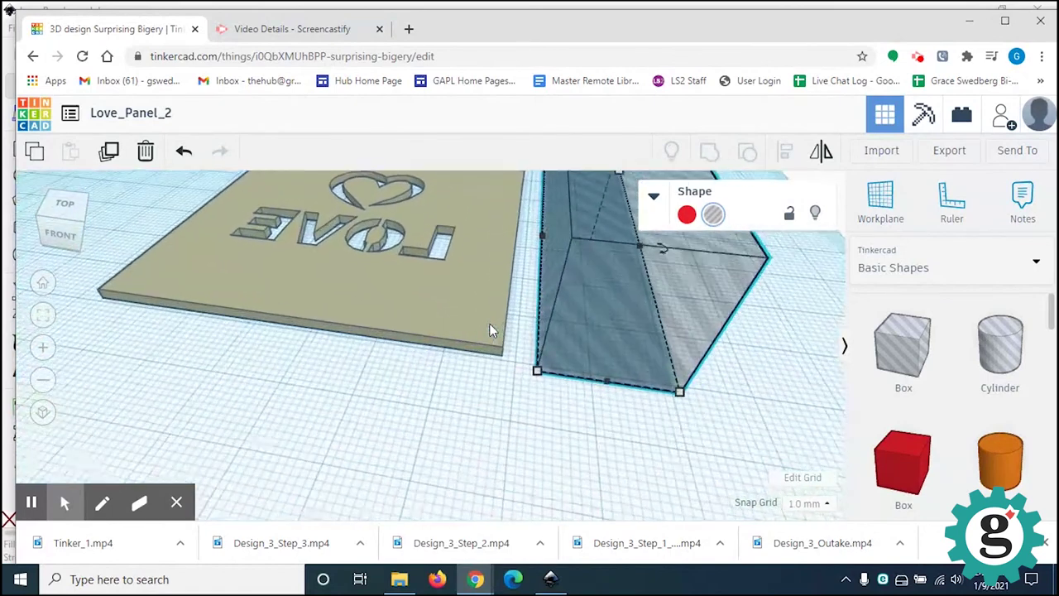
{"action": "scroll", "coordinate": [490, 323], "scroll_direction": "down", "scroll_amount": 3}
{"action": "scroll", "coordinate": [493, 329], "scroll_direction": "down", "scroll_amount": 2}
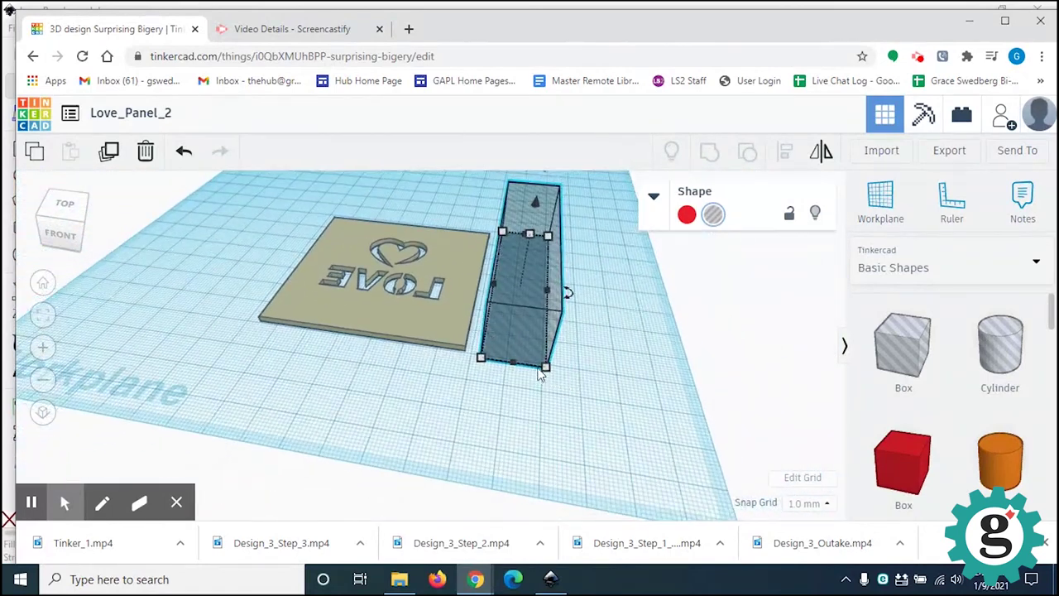
{"action": "mouse_move", "coordinate": [544, 373]}
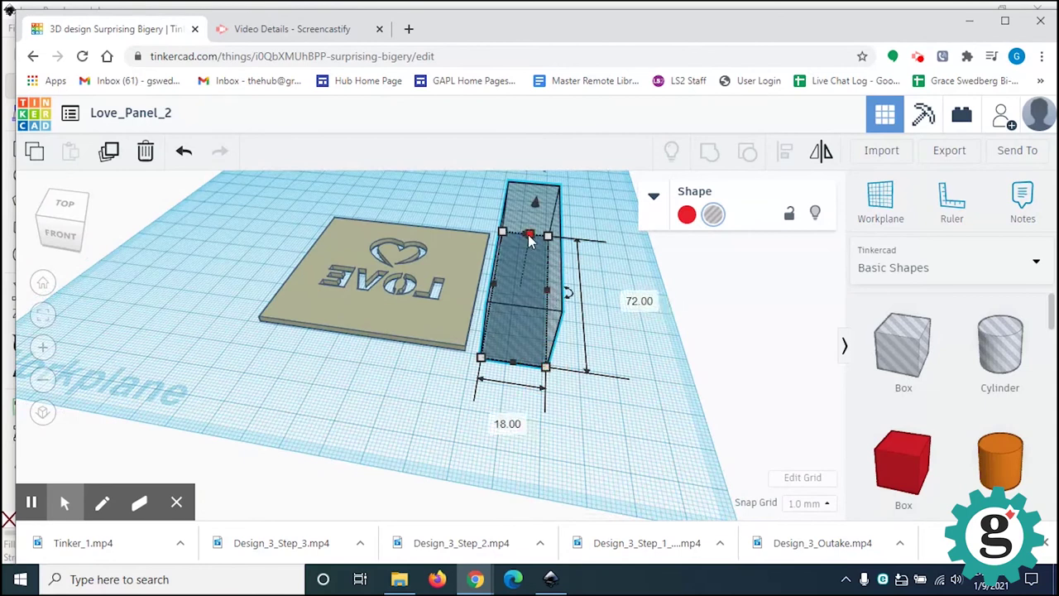
{"action": "mouse_move", "coordinate": [529, 238]}
{"action": "left_click", "coordinate": [601, 264]}
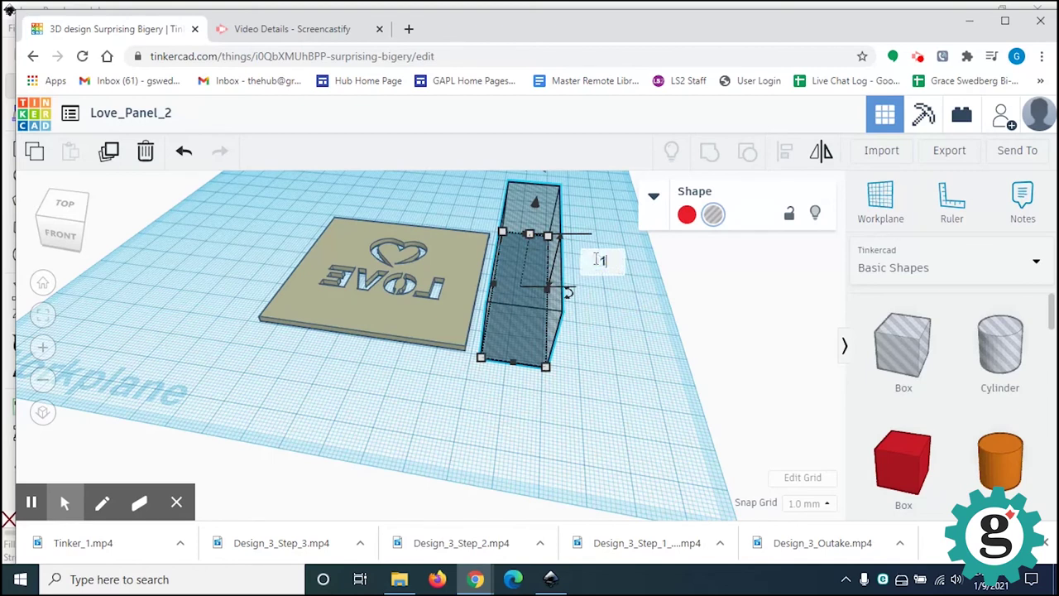
{"action": "type", "text": "18"}
{"action": "key", "text": "Return"}
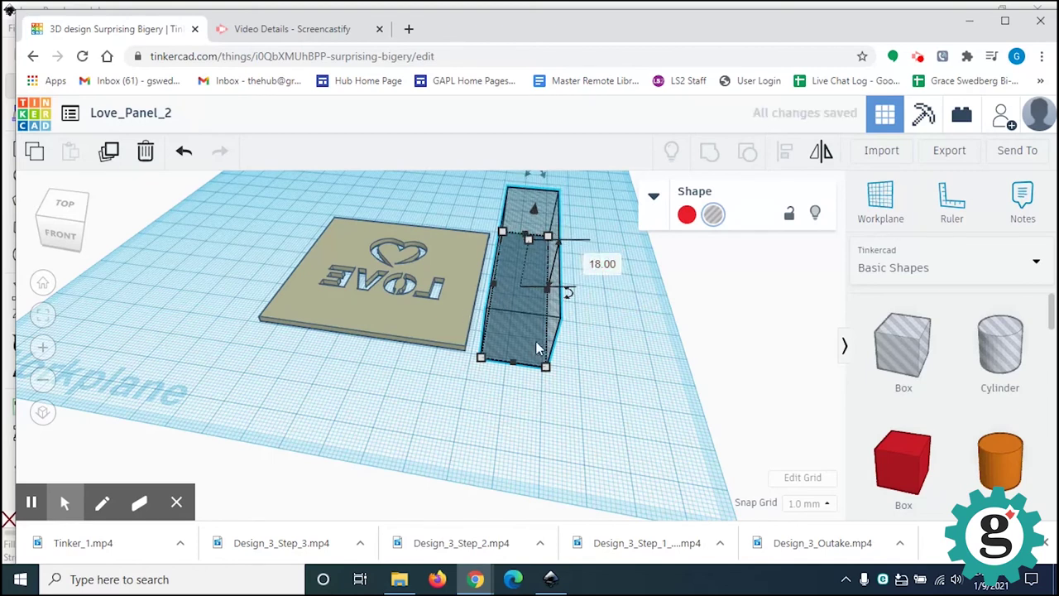
{"action": "left_click", "coordinate": [452, 381]}
{"action": "right_click_drag", "start_coordinate": [461, 382], "coordinate": [621, 425]}
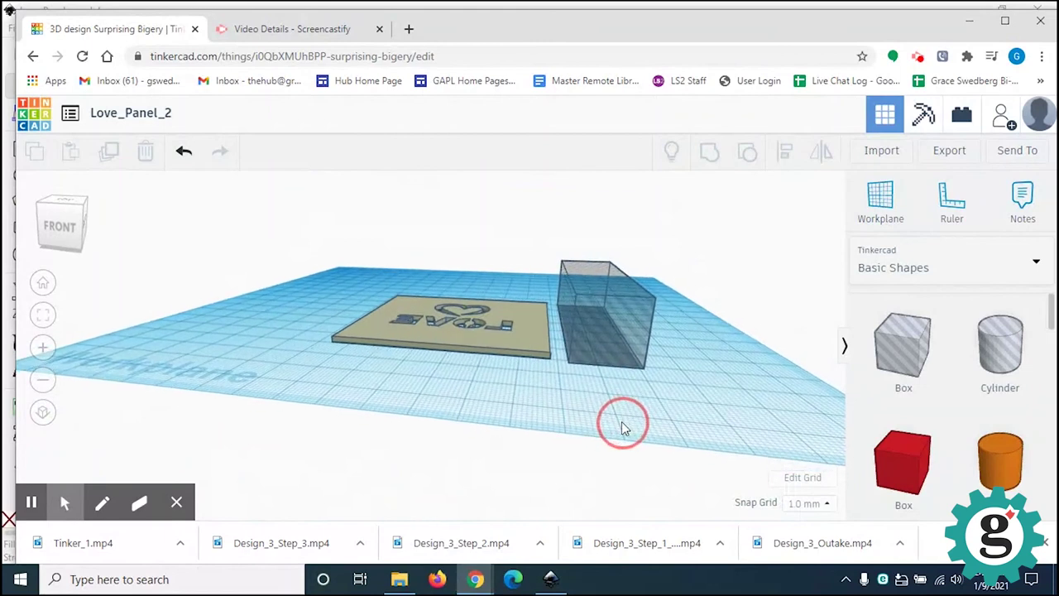
Step: Rotate the hole box -45° about its length so it stands on one edge
{"action": "left_click", "coordinate": [634, 354]}
{"action": "left_click_drag", "start_coordinate": [592, 245], "coordinate": [583, 243]}
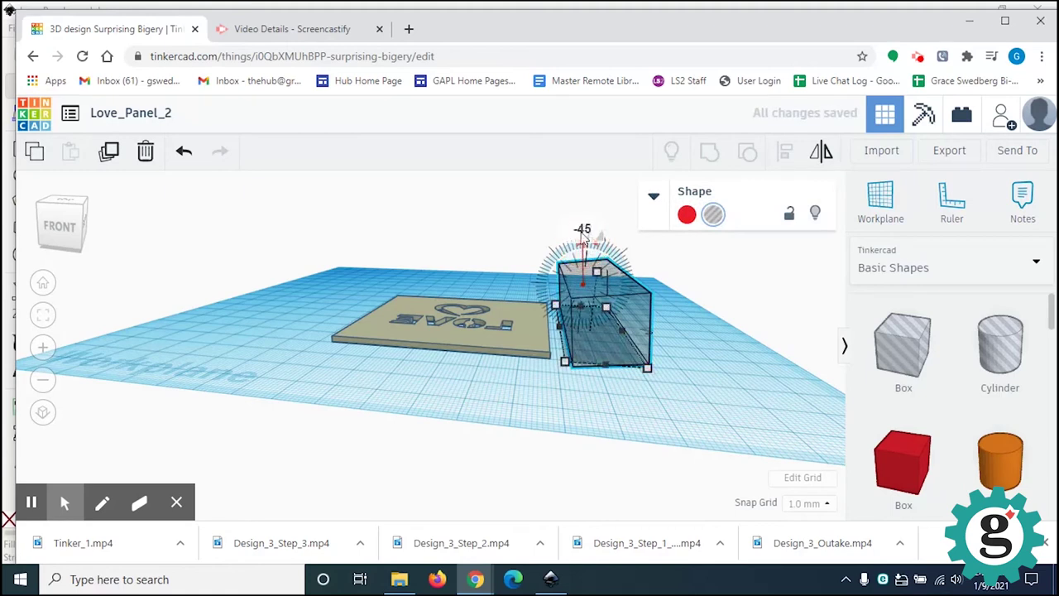
{"action": "left_click_drag", "start_coordinate": [582, 238], "coordinate": [584, 238]}
{"action": "left_click", "coordinate": [681, 283]}
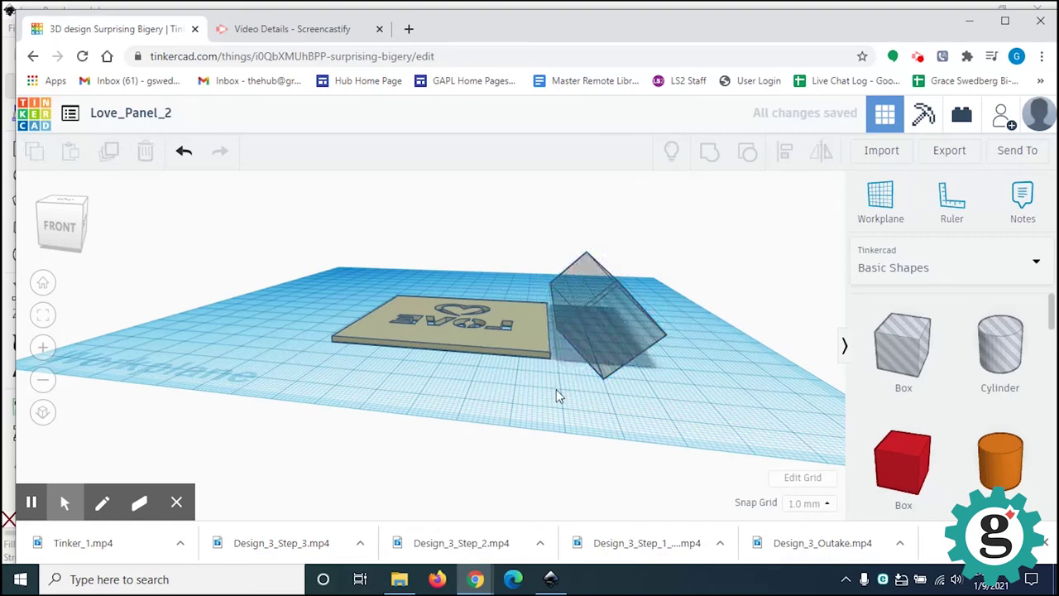
{"action": "scroll", "coordinate": [557, 382], "scroll_direction": "up", "scroll_amount": 3}
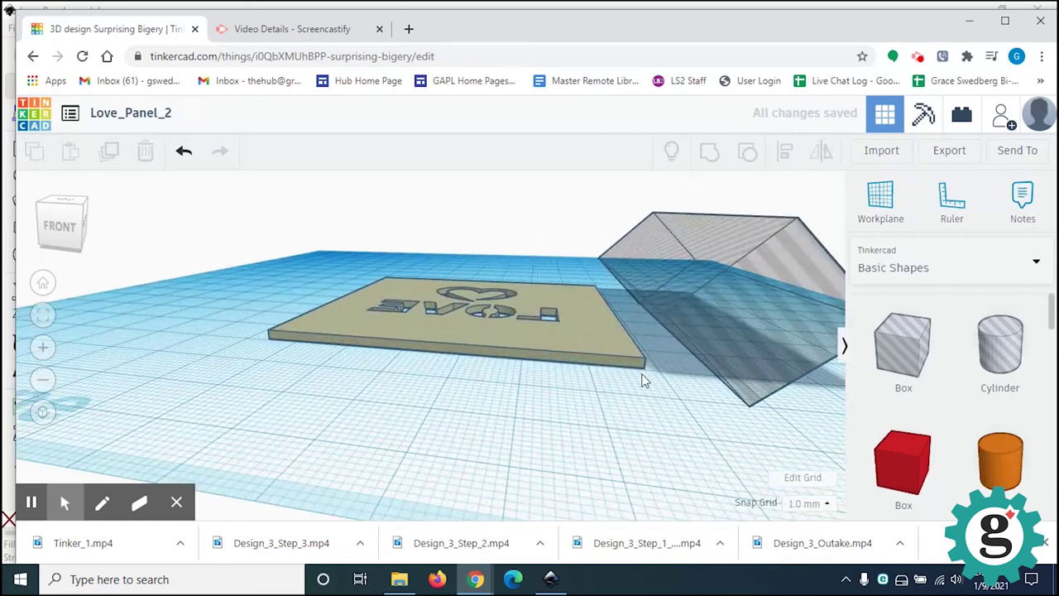
{"action": "right_click_drag", "start_coordinate": [660, 377], "coordinate": [397, 376]}
{"action": "scroll", "coordinate": [614, 372], "scroll_direction": "up", "scroll_amount": 2}
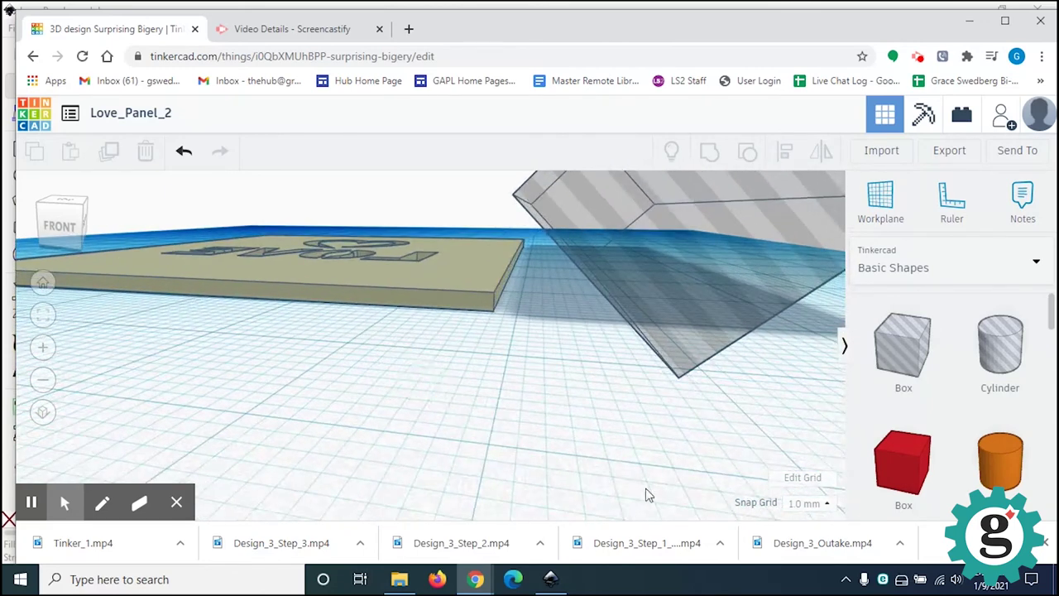
{"action": "left_click", "coordinate": [829, 505]}
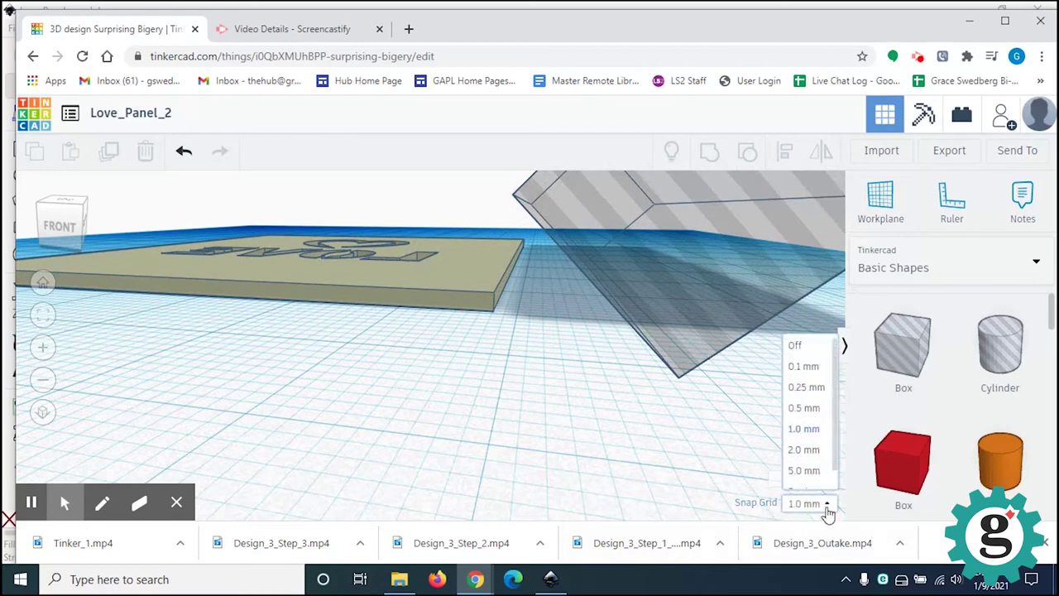
Step: Set snap grid to 0.5 mm and move the tilted box over the LOVE plate's edge
{"action": "left_click", "coordinate": [807, 407]}
{"action": "left_click_drag", "start_coordinate": [713, 282], "coordinate": [566, 280]}
{"action": "right_click_drag", "start_coordinate": [488, 347], "coordinate": [509, 348]}
{"action": "left_click", "coordinate": [596, 293]}
{"action": "right_click_drag", "start_coordinate": [587, 355], "coordinate": [591, 358]}
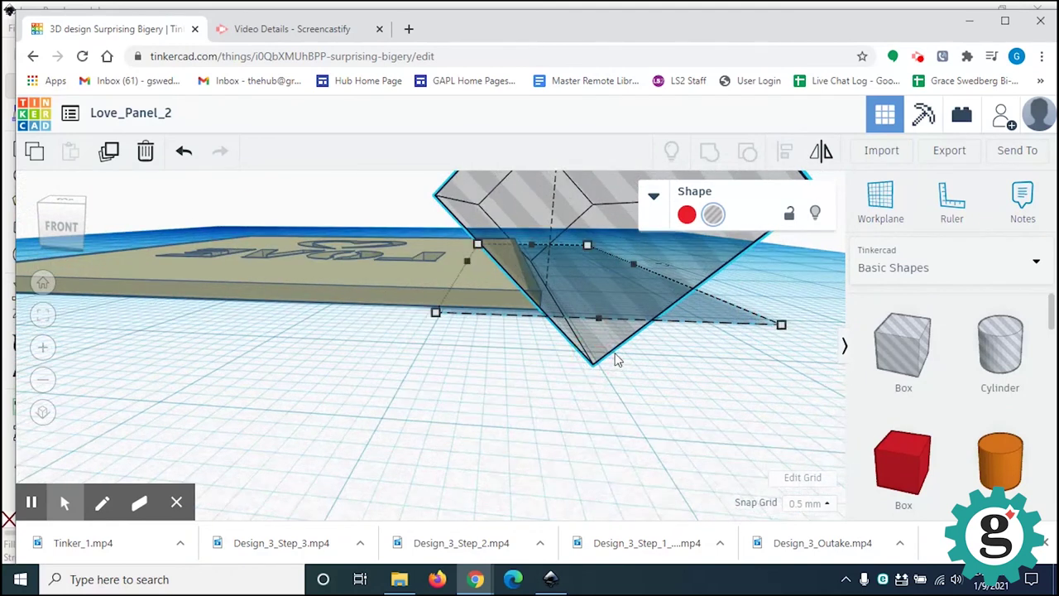
{"action": "right_click_drag", "start_coordinate": [592, 328], "coordinate": [597, 348]}
{"action": "right_click_drag", "start_coordinate": [652, 386], "coordinate": [599, 369]}
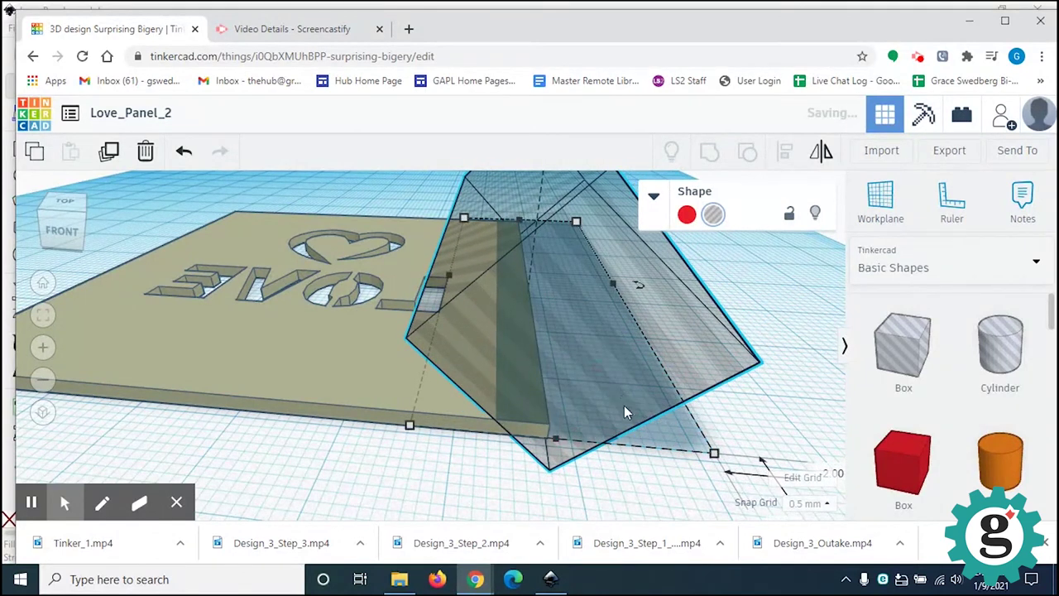
{"action": "right_click_drag", "start_coordinate": [613, 415], "coordinate": [587, 379]}
{"action": "scroll", "coordinate": [586, 382], "scroll_direction": "down", "scroll_amount": 4}
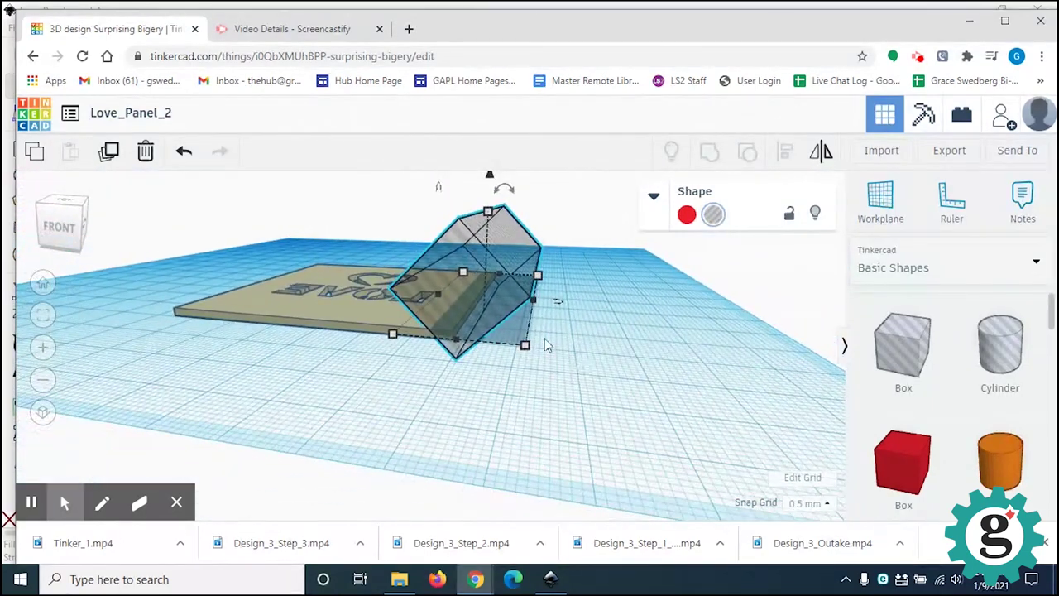
{"action": "right_click_drag", "start_coordinate": [588, 373], "coordinate": [626, 370]}
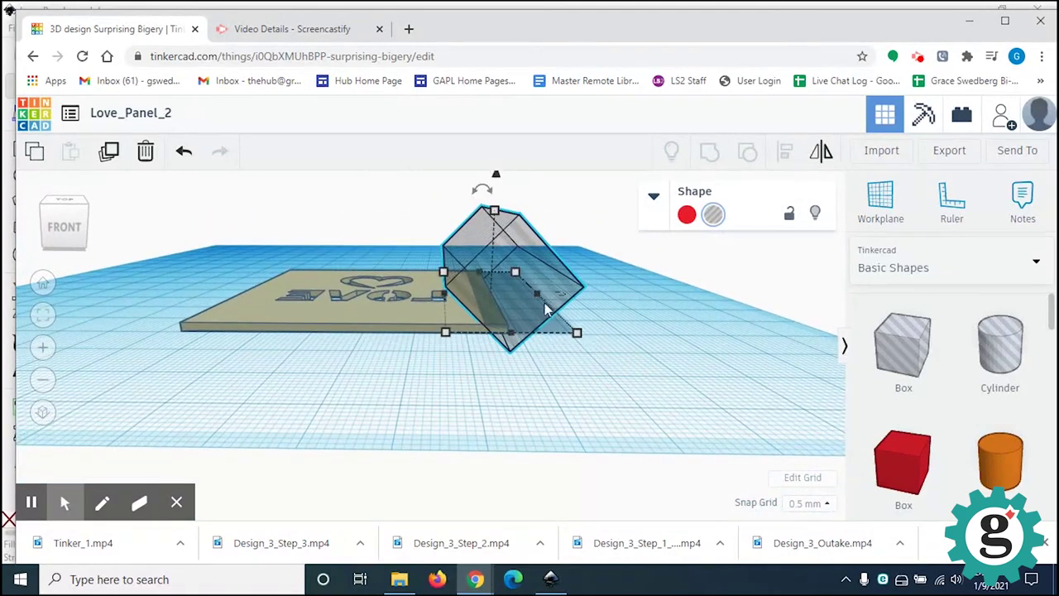
{"action": "right_click_drag", "start_coordinate": [530, 433], "coordinate": [529, 425]}
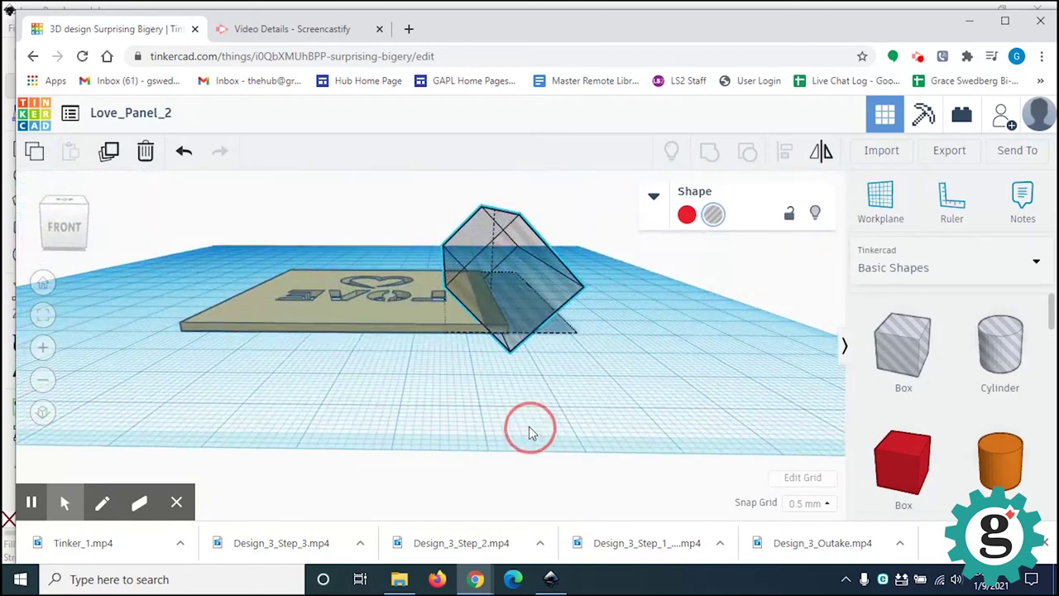
{"action": "right_click_drag", "start_coordinate": [538, 282], "coordinate": [538, 318]}
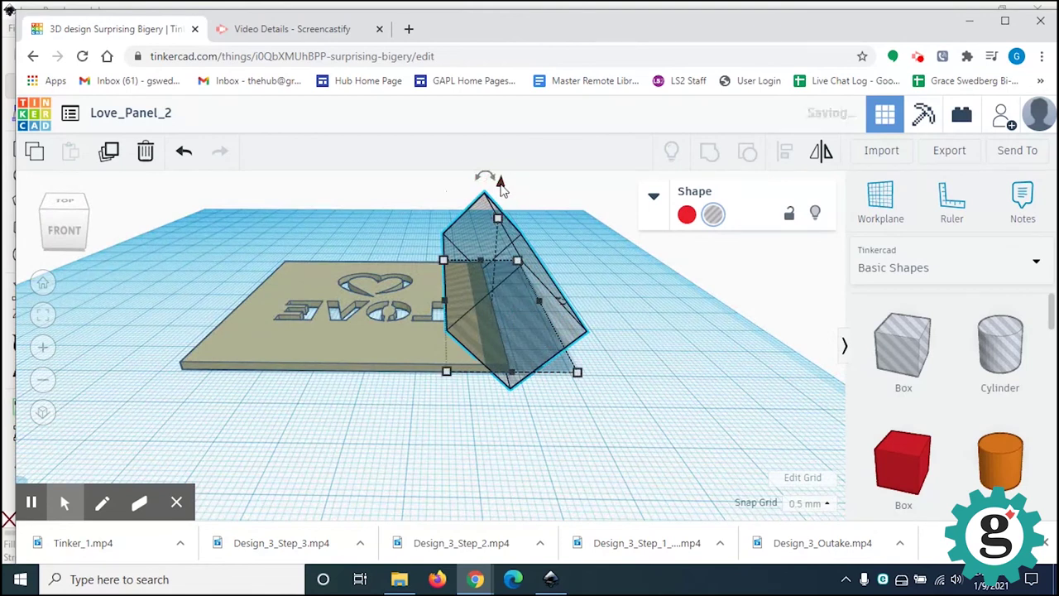
Step: Set the wedge's elevation to 0 so it rests on the workplane
{"action": "left_click_drag", "start_coordinate": [500, 181], "coordinate": [501, 184]}
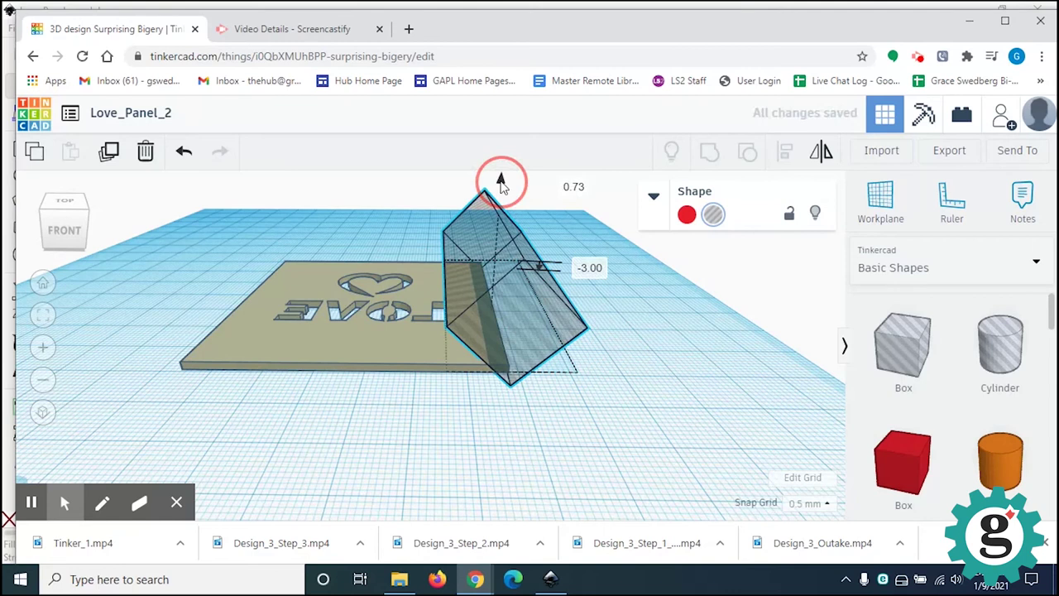
{"action": "left_click_drag", "start_coordinate": [501, 182], "coordinate": [502, 175]}
{"action": "left_click", "coordinate": [600, 267]}
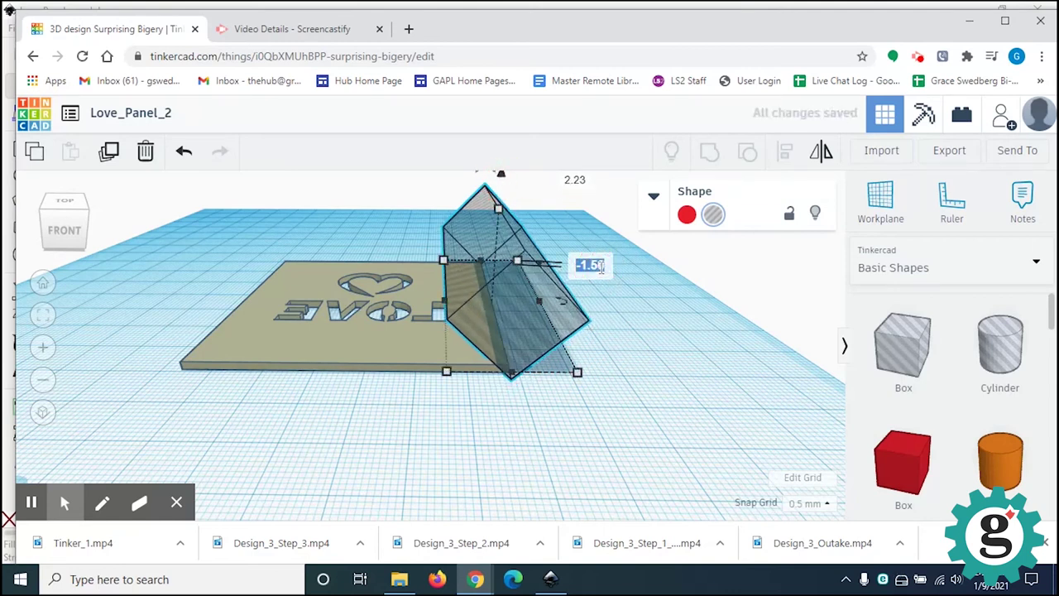
{"action": "type", "text": "0"}
{"action": "key", "text": "Return"}
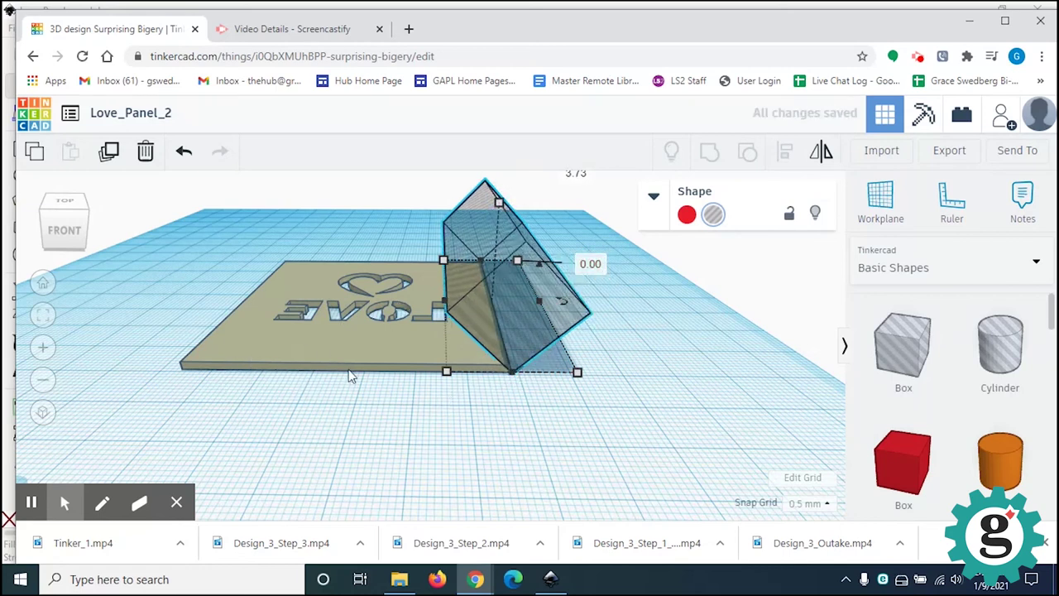
{"action": "right_click_drag", "start_coordinate": [533, 390], "coordinate": [534, 374]}
{"action": "scroll", "coordinate": [499, 297], "scroll_direction": "up", "scroll_amount": 5}
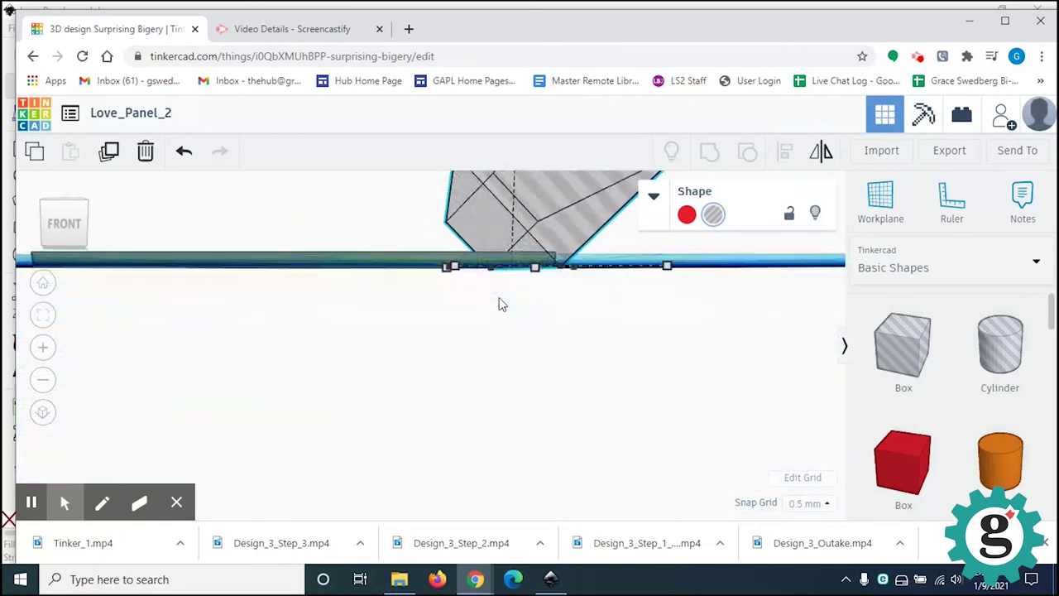
{"action": "right_click_drag", "start_coordinate": [566, 312], "coordinate": [538, 341]}
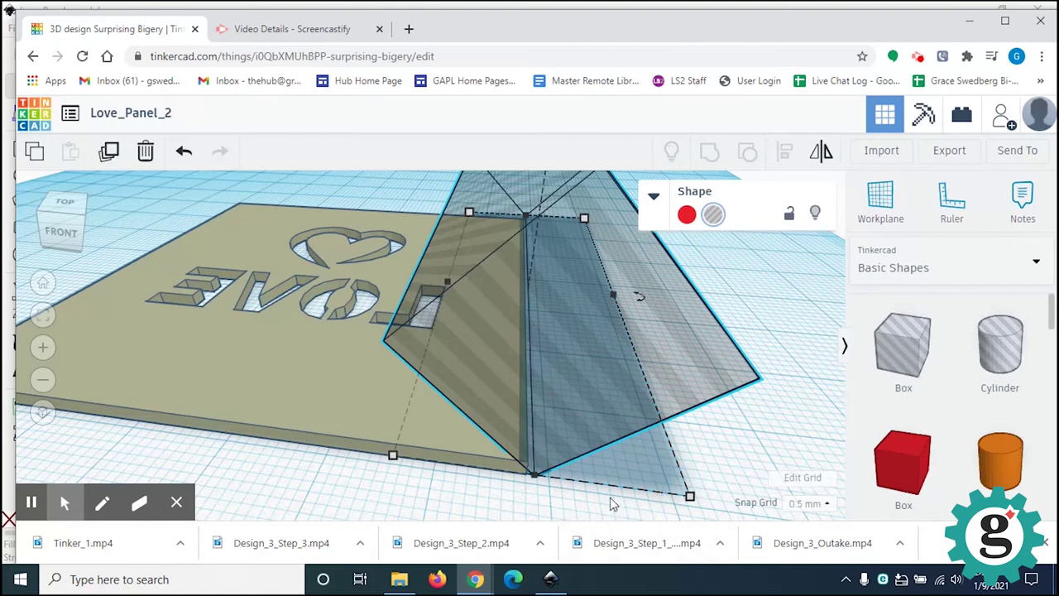
Step: Set snap grid to 0.25 mm and nudge the wedge hole left to align with the plate edge
{"action": "left_click", "coordinate": [807, 503]}
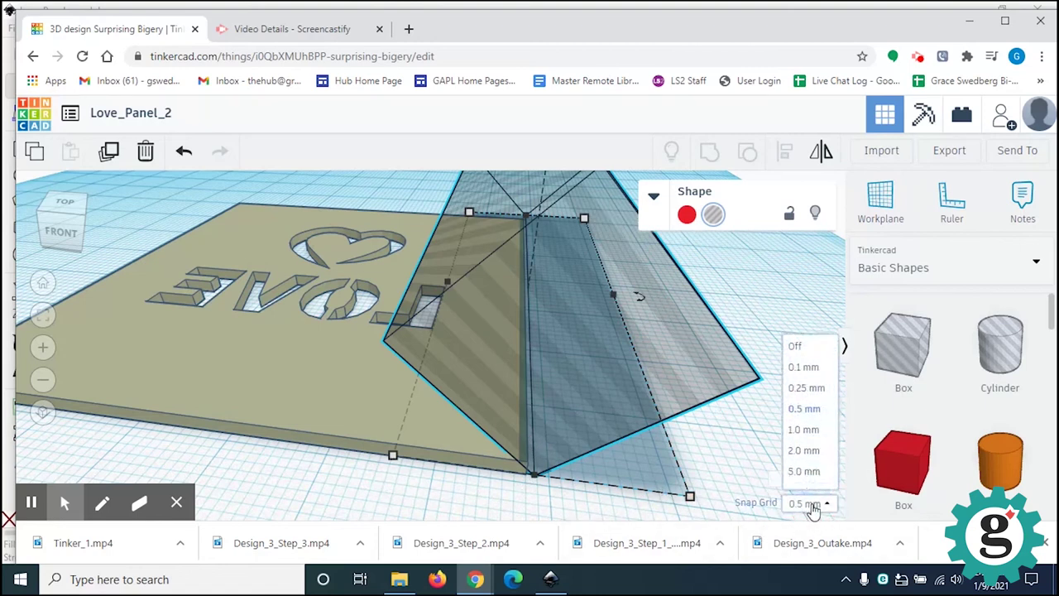
{"action": "left_click", "coordinate": [805, 389]}
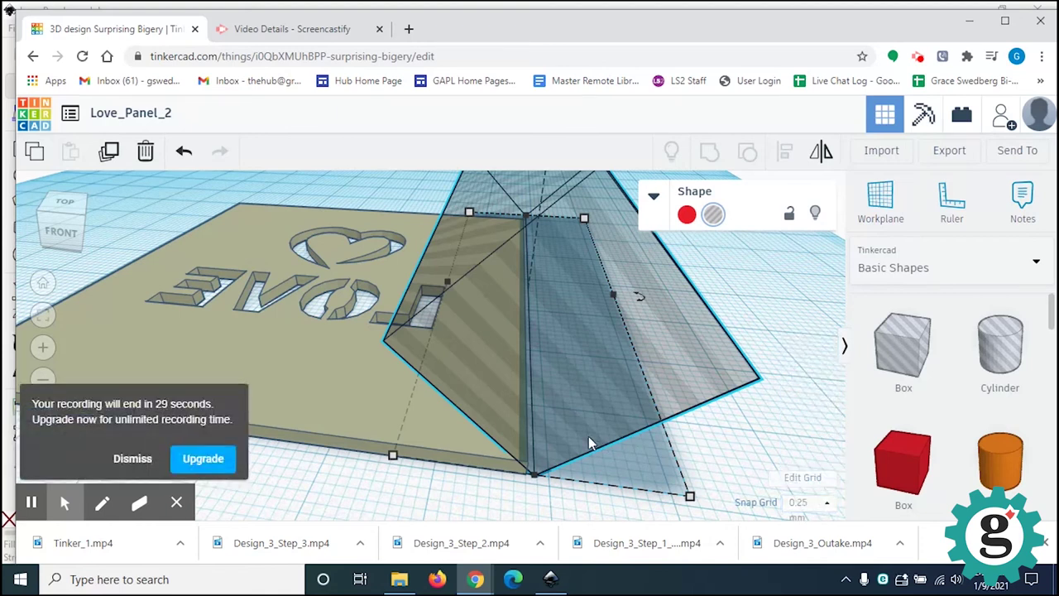
{"action": "left_click", "coordinate": [132, 460]}
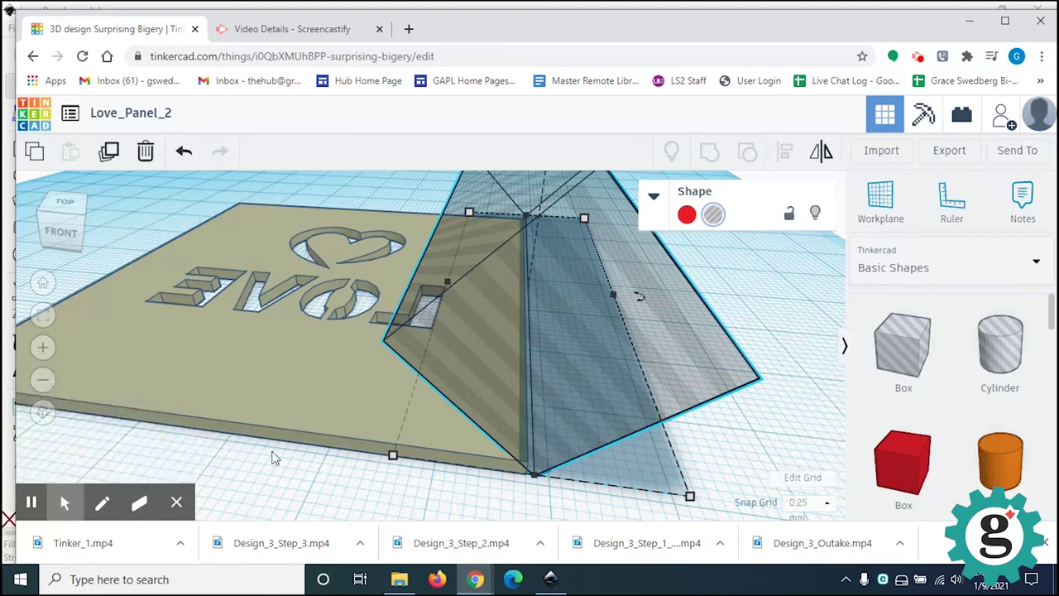
{"action": "left_click", "coordinate": [551, 436]}
{"action": "key", "text": "Left"}
{"action": "key", "text": "Left"}
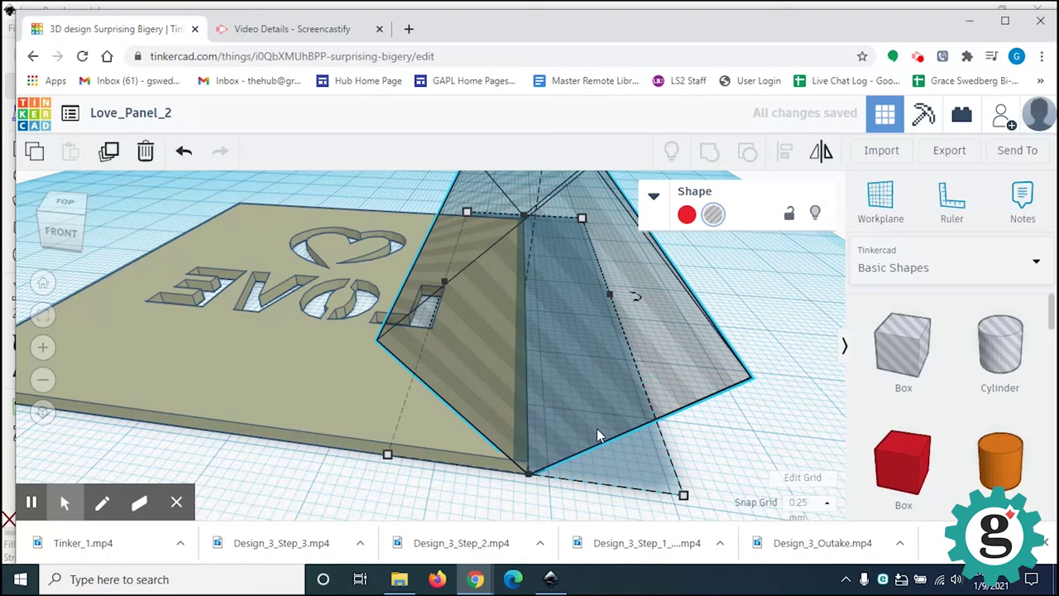
{"action": "scroll", "coordinate": [529, 508], "scroll_direction": "up", "scroll_amount": 5}
{"action": "scroll", "coordinate": [677, 491], "scroll_direction": "down", "scroll_amount": 3}
{"action": "scroll", "coordinate": [677, 488], "scroll_direction": "up", "scroll_amount": 3}
{"action": "right_click_drag", "start_coordinate": [678, 489], "coordinate": [658, 438]}
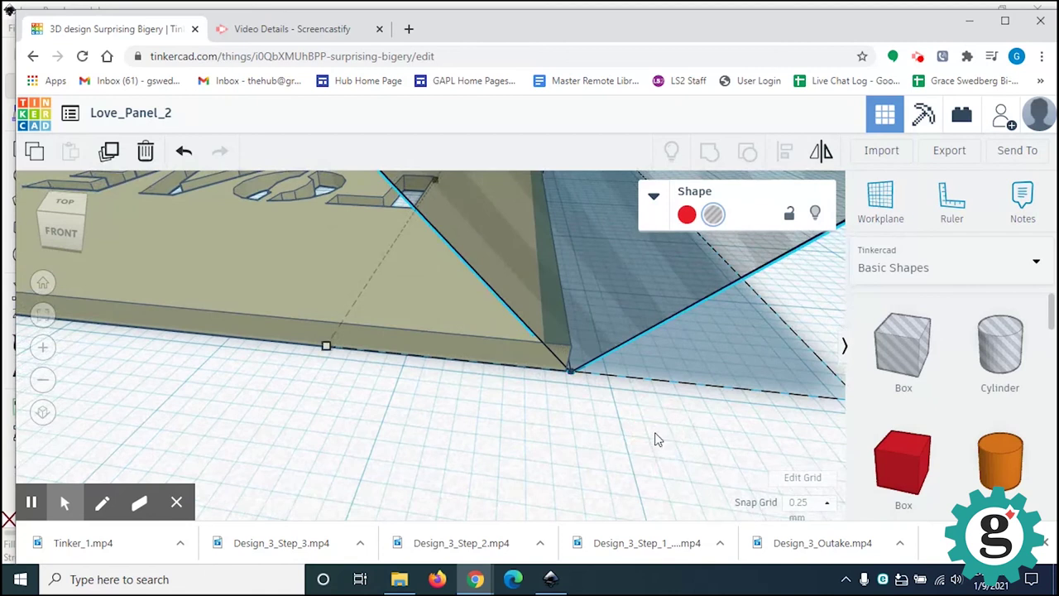
{"action": "key", "text": "Left"}
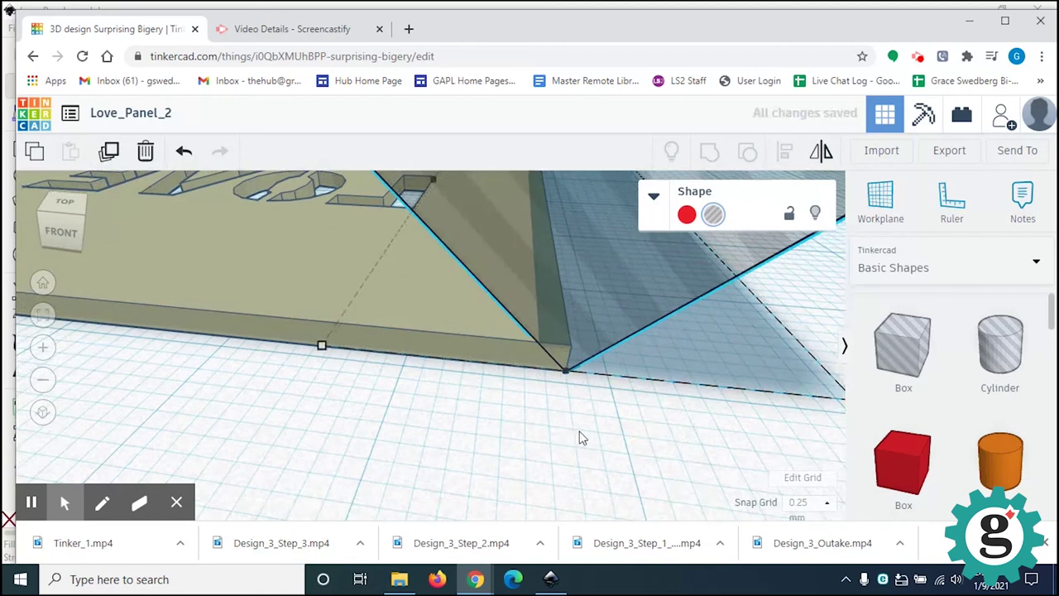
{"action": "right_click_drag", "start_coordinate": [579, 410], "coordinate": [581, 409]}
Step: Copy the wedge hole, then marquee-select it together with the LOVE panel
{"action": "left_click", "coordinate": [714, 544]}
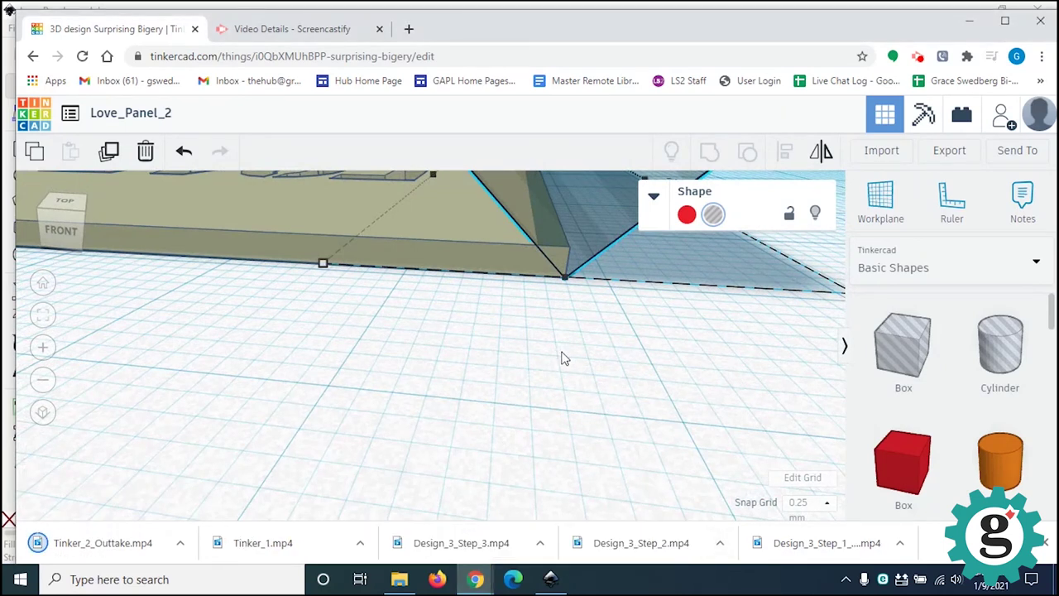
{"action": "scroll", "coordinate": [562, 358], "scroll_direction": "down", "scroll_amount": 5}
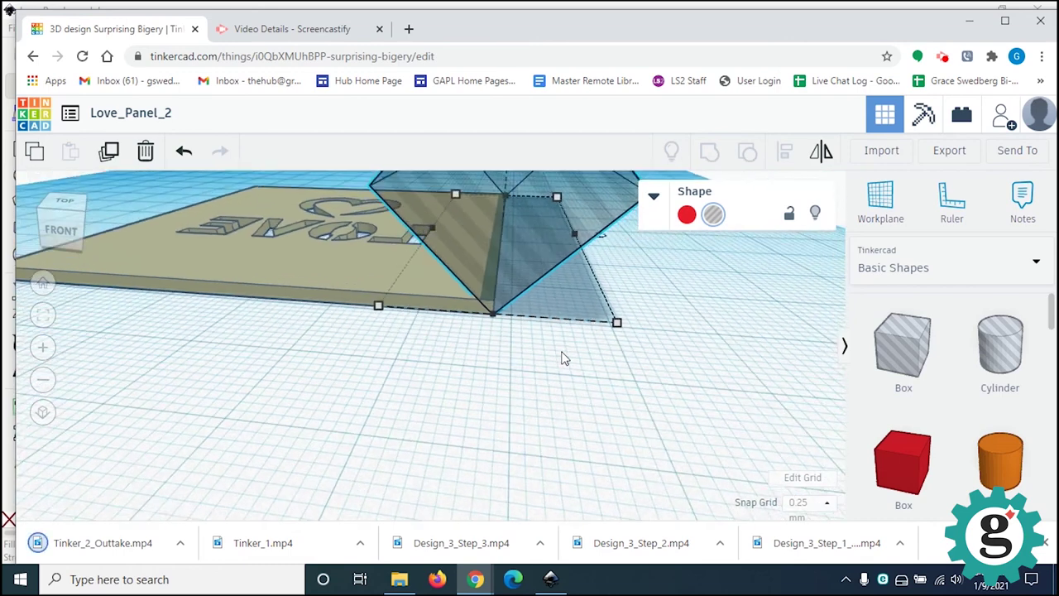
{"action": "scroll", "coordinate": [562, 359], "scroll_direction": "down", "scroll_amount": 2}
{"action": "scroll", "coordinate": [562, 359], "scroll_direction": "down", "scroll_amount": 3}
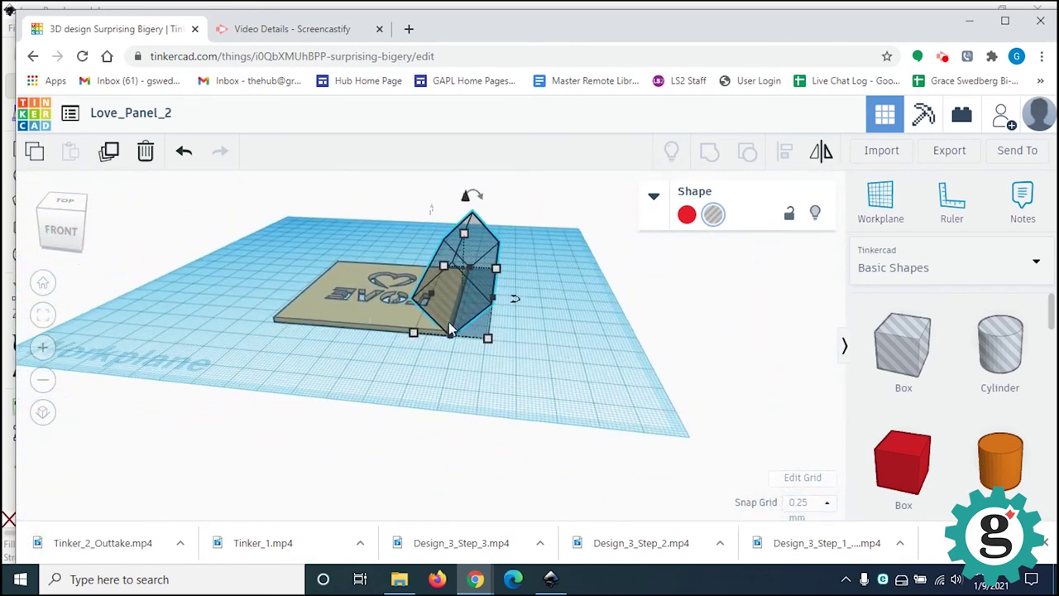
{"action": "right_click_drag", "start_coordinate": [454, 358], "coordinate": [497, 433]}
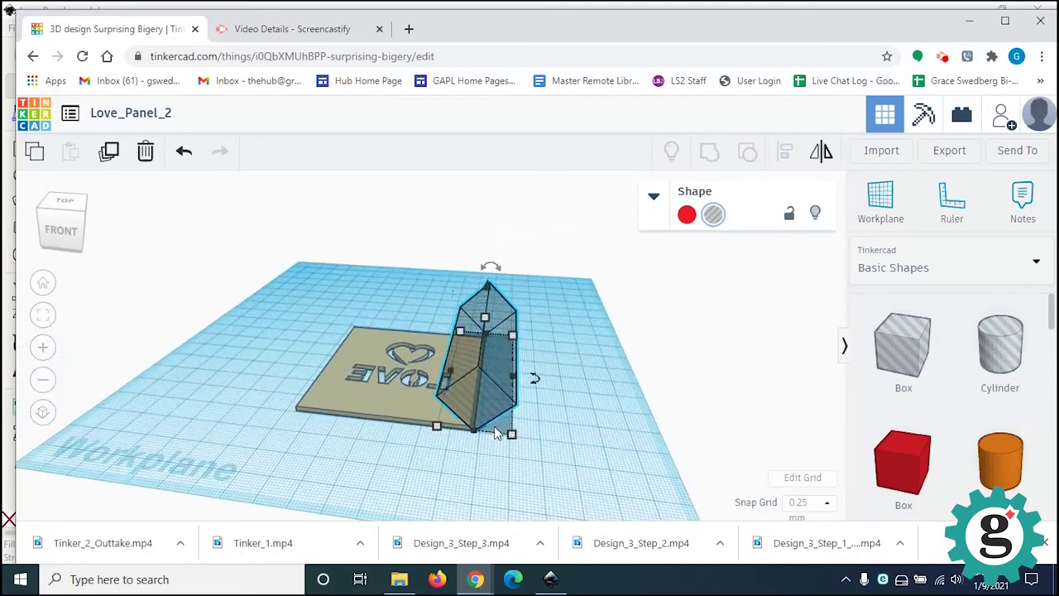
{"action": "scroll", "coordinate": [493, 430], "scroll_direction": "up", "scroll_amount": 3}
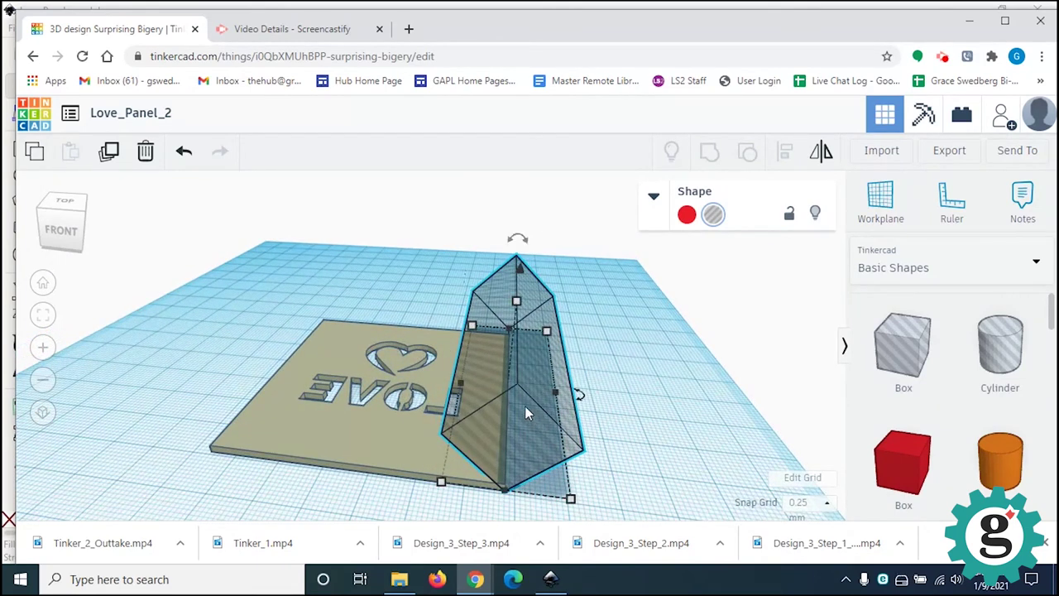
{"action": "key", "text": "ctrl+c"}
{"action": "scroll", "coordinate": [683, 390], "scroll_direction": "down", "scroll_amount": 3}
{"action": "left_click", "coordinate": [571, 402]}
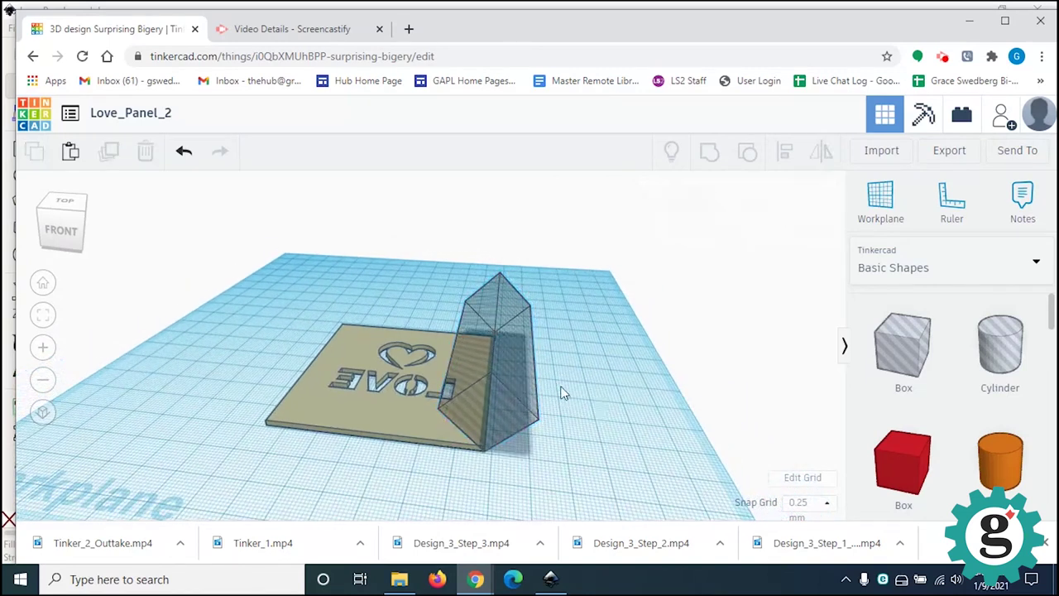
{"action": "left_click_drag", "start_coordinate": [229, 238], "coordinate": [623, 511]}
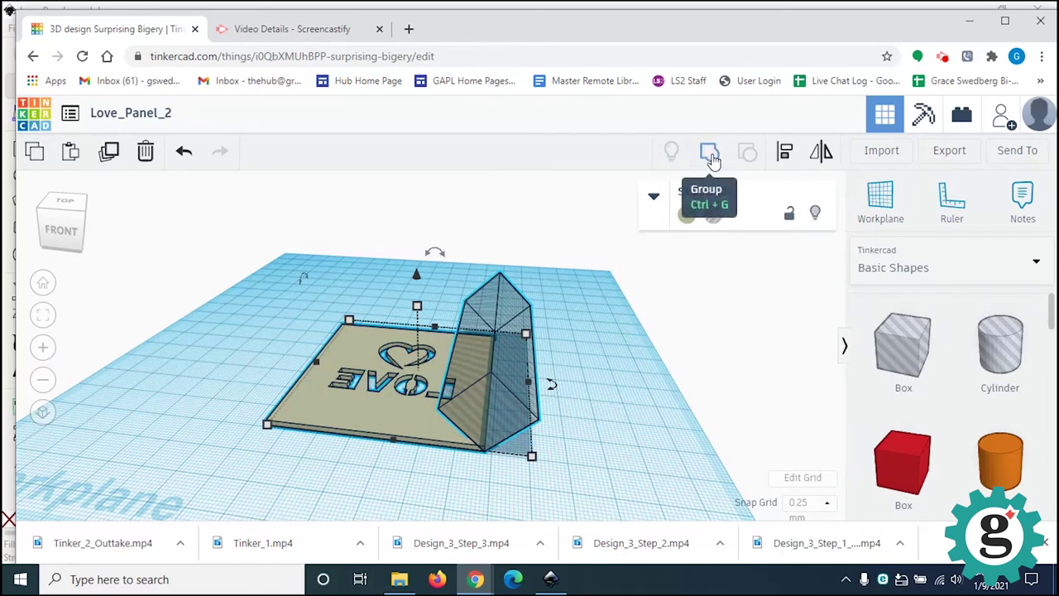
Step: Group the wedge hole into the LOVE panel, bevelling its right edge
{"action": "left_click", "coordinate": [710, 158]}
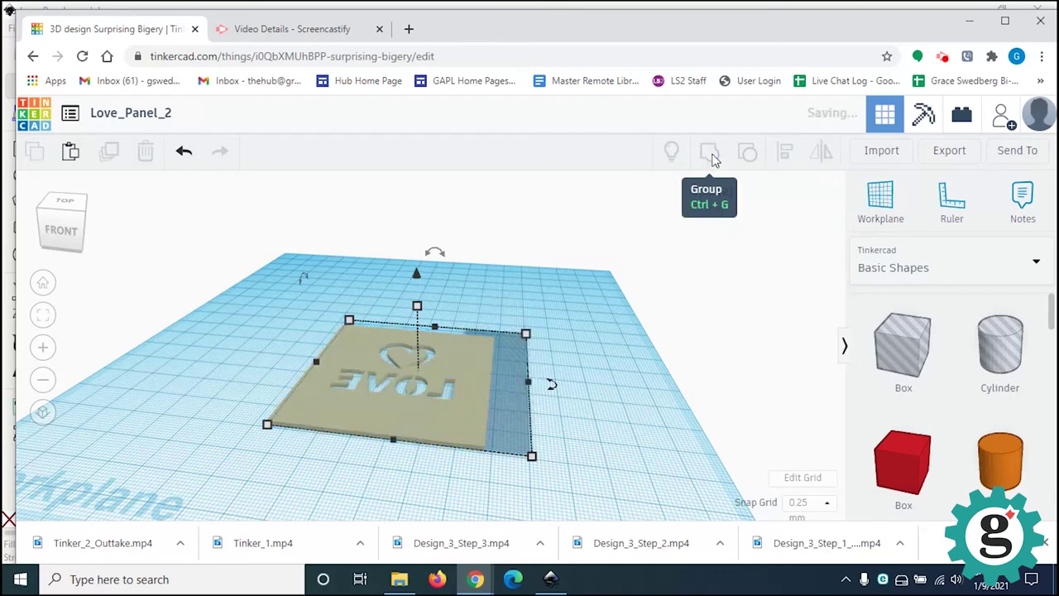
{"action": "left_click", "coordinate": [509, 466]}
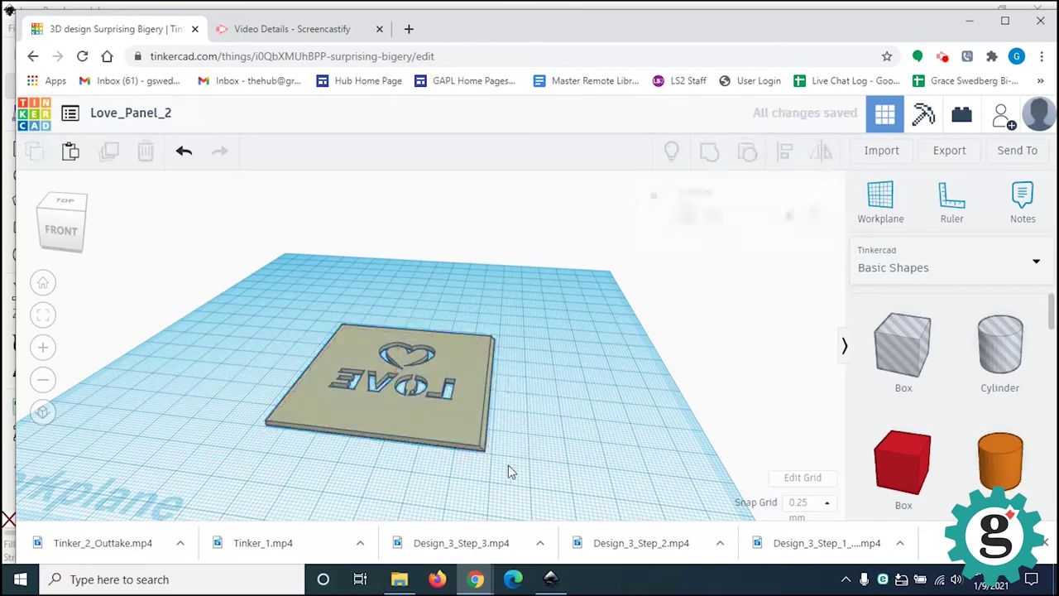
{"action": "right_click_drag", "start_coordinate": [482, 461], "coordinate": [530, 421]}
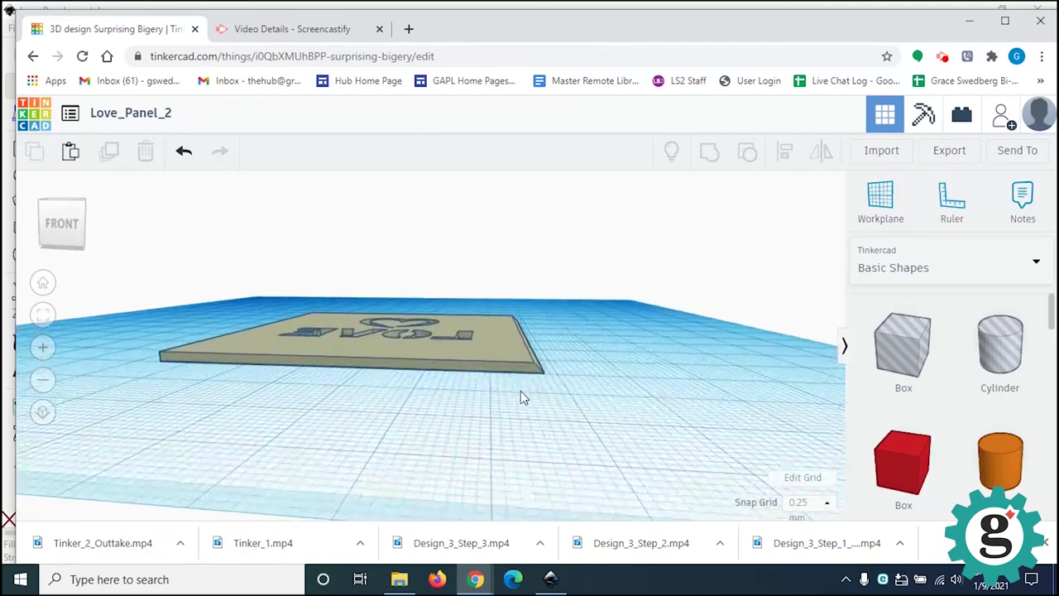
{"action": "right_click_drag", "start_coordinate": [522, 397], "coordinate": [573, 398]}
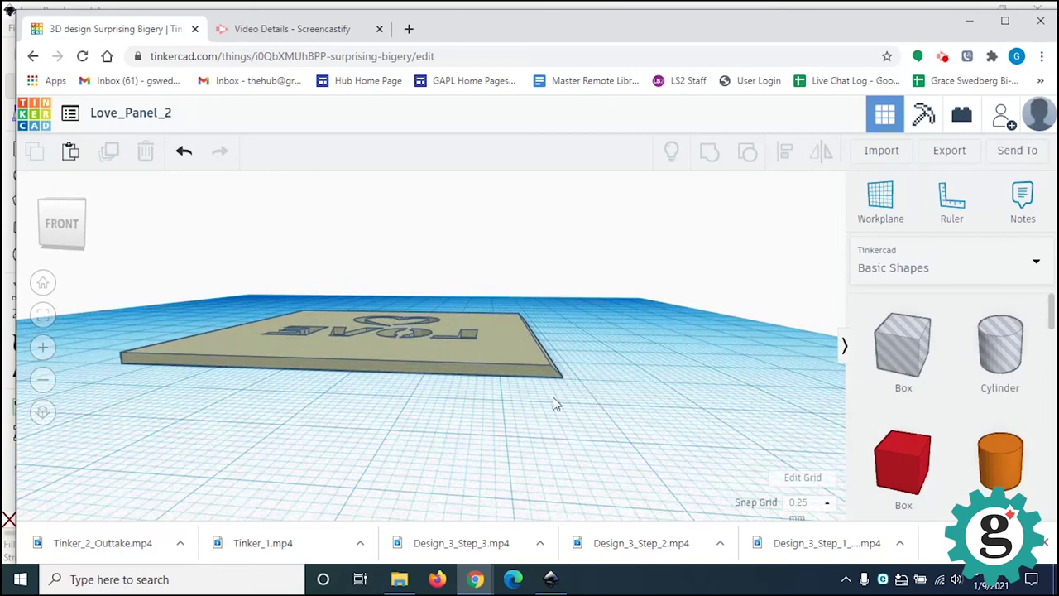
{"action": "right_click_drag", "start_coordinate": [584, 414], "coordinate": [596, 473]}
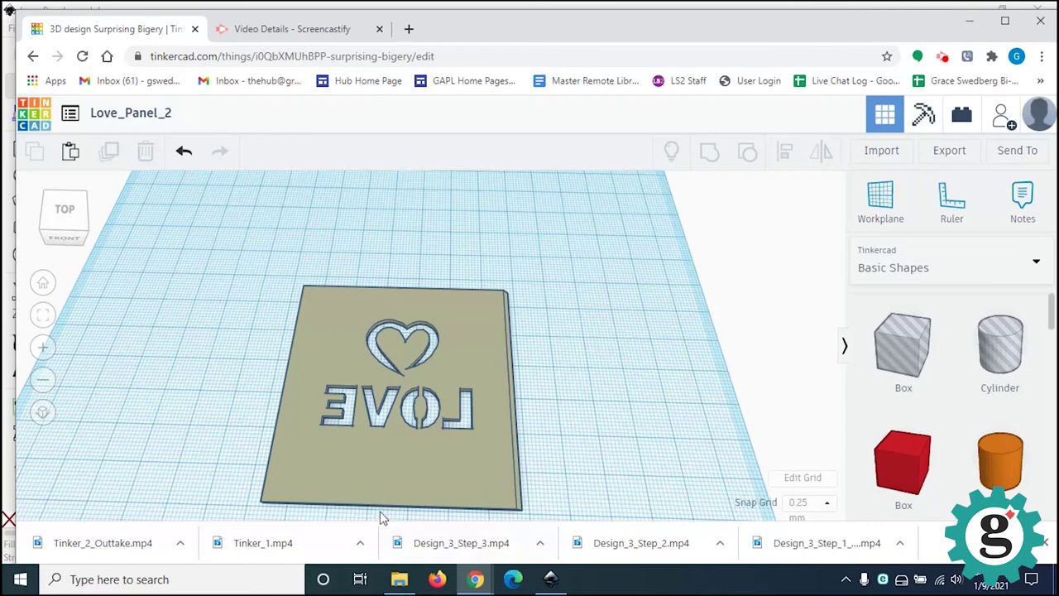
Step: Paste a copy of the wedge hole beside the bevelled panel with Ctrl+V
{"action": "right_click_drag", "start_coordinate": [419, 458], "coordinate": [437, 421]}
{"action": "scroll", "coordinate": [433, 414], "scroll_direction": "down", "scroll_amount": 3}
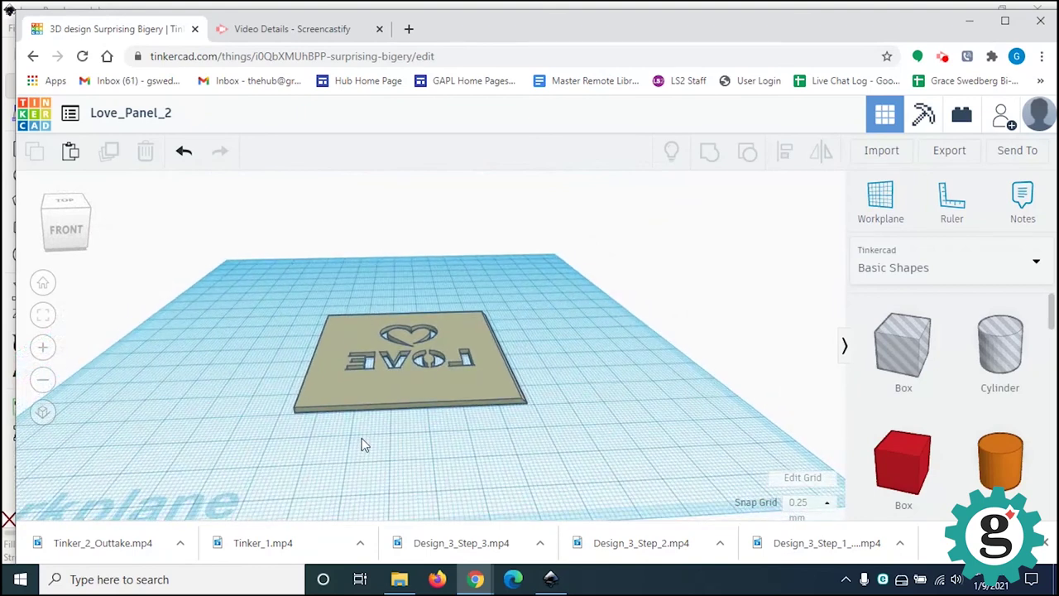
{"action": "key", "text": "ctrl+v"}
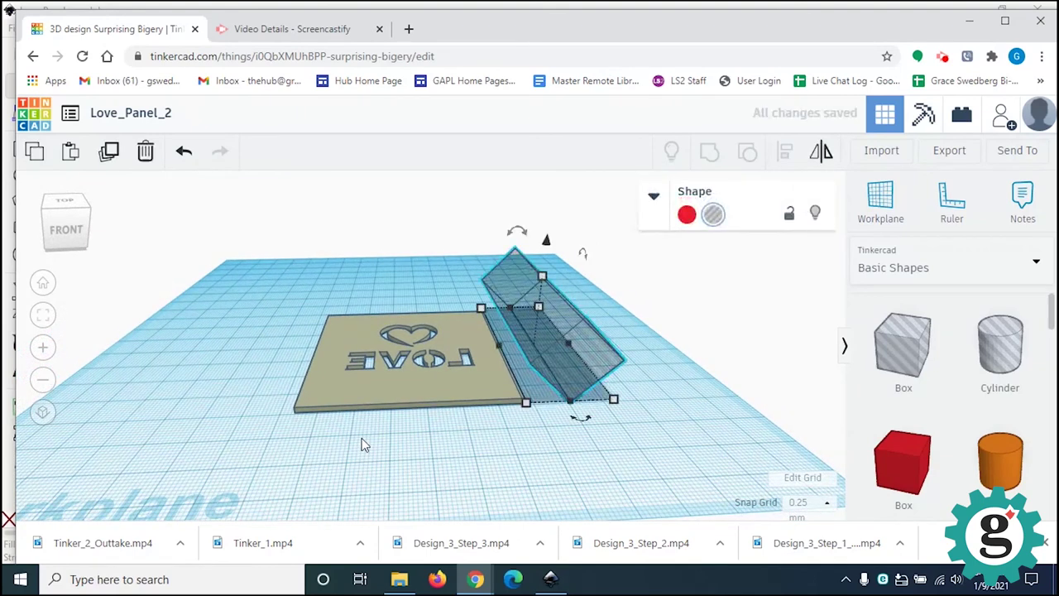
Step: Position the pasted wedge hole against the LOVE panel's left edge
{"action": "left_click_drag", "start_coordinate": [584, 387], "coordinate": [303, 407]}
{"action": "scroll", "coordinate": [282, 426], "scroll_direction": "up", "scroll_amount": 1}
{"action": "scroll", "coordinate": [282, 428], "scroll_direction": "up", "scroll_amount": 3}
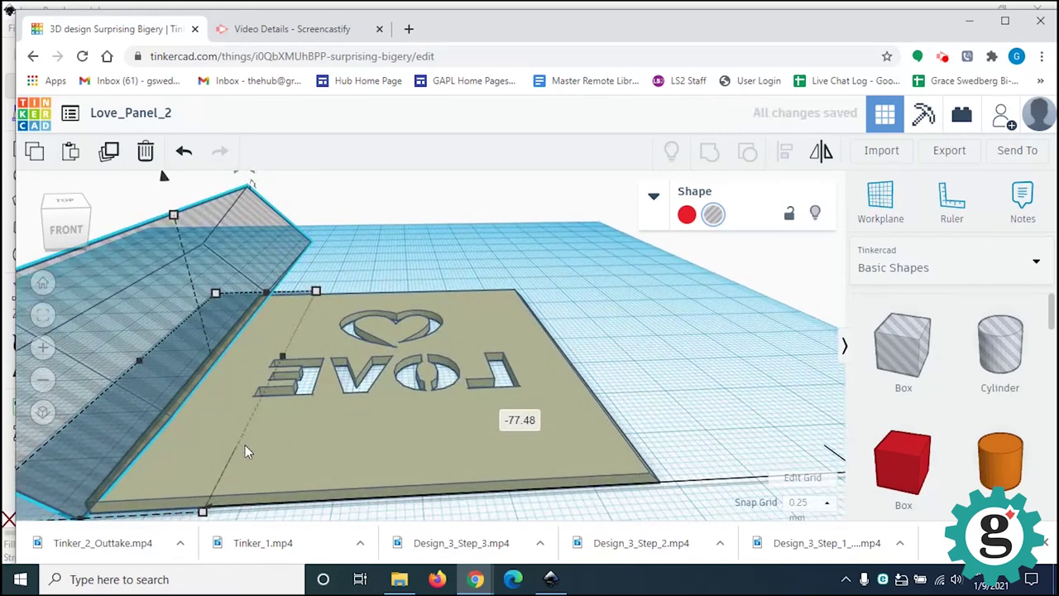
{"action": "right_click_drag", "start_coordinate": [245, 438], "coordinate": [443, 421]}
{"action": "right_click_drag", "start_coordinate": [282, 472], "coordinate": [342, 439]}
{"action": "right_click_drag", "start_coordinate": [345, 374], "coordinate": [376, 420]}
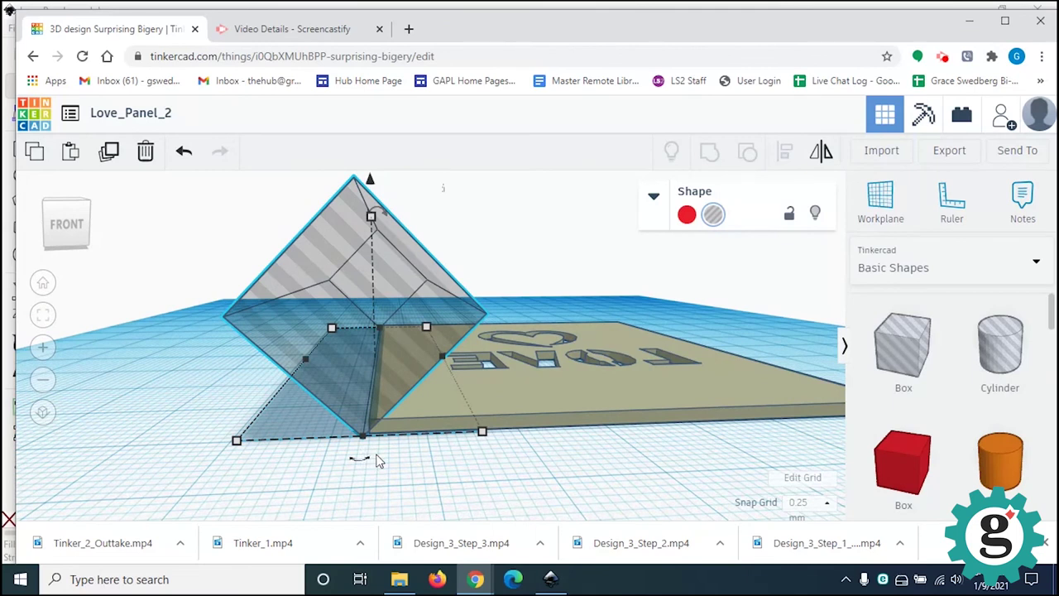
{"action": "key", "text": "Right"}
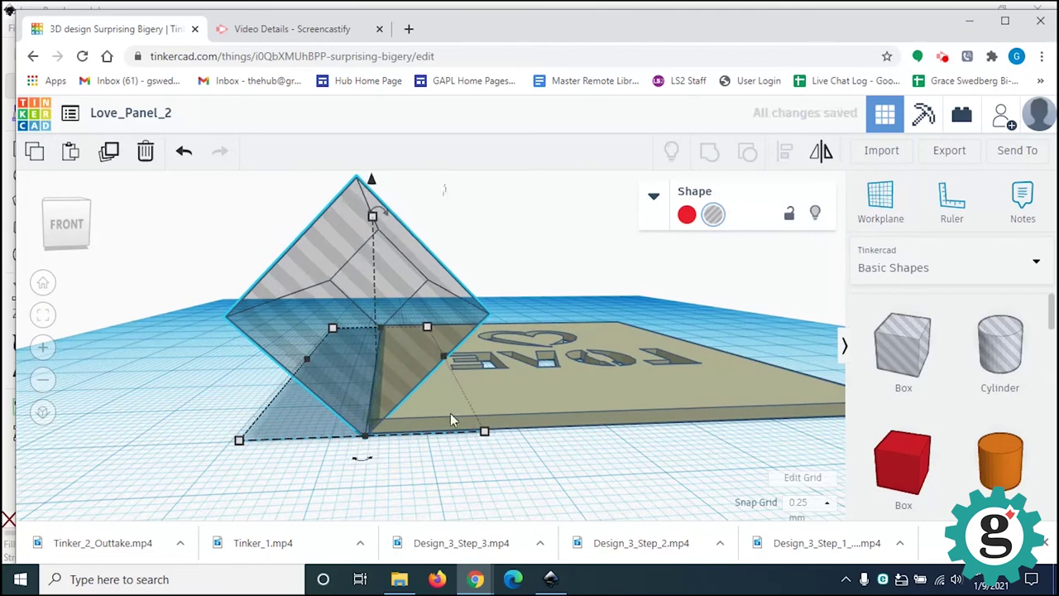
{"action": "scroll", "coordinate": [373, 465], "scroll_direction": "up", "scroll_amount": 3}
{"action": "scroll", "coordinate": [377, 465], "scroll_direction": "up", "scroll_amount": 2}
{"action": "right_click_drag", "start_coordinate": [463, 464], "coordinate": [456, 454]}
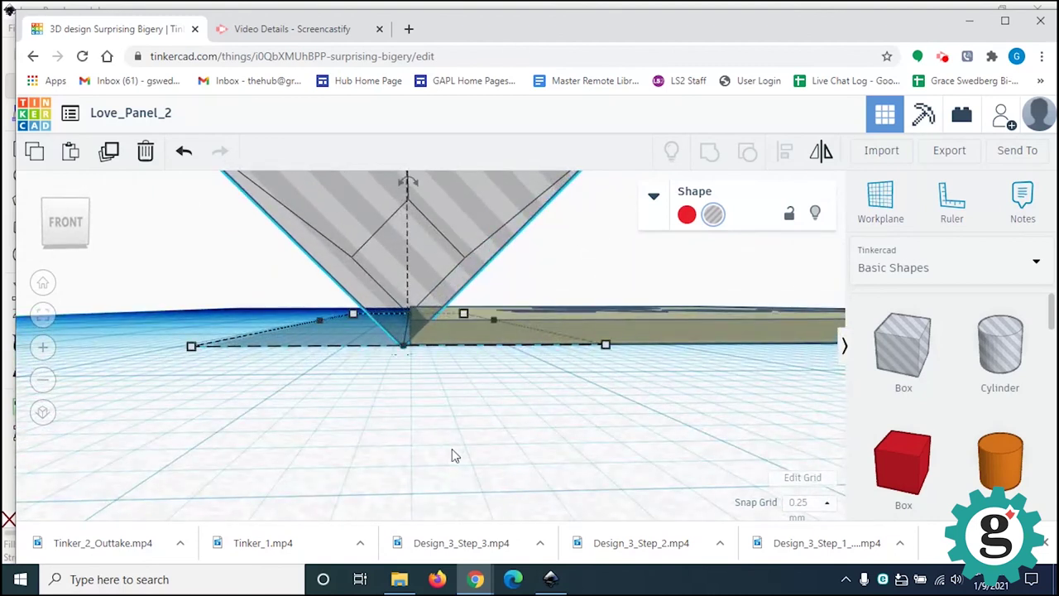
{"action": "right_click_drag", "start_coordinate": [452, 455], "coordinate": [444, 458]}
Step: Group the hole with the panel to bevel the left edge
{"action": "left_click_drag", "start_coordinate": [351, 207], "coordinate": [720, 505]}
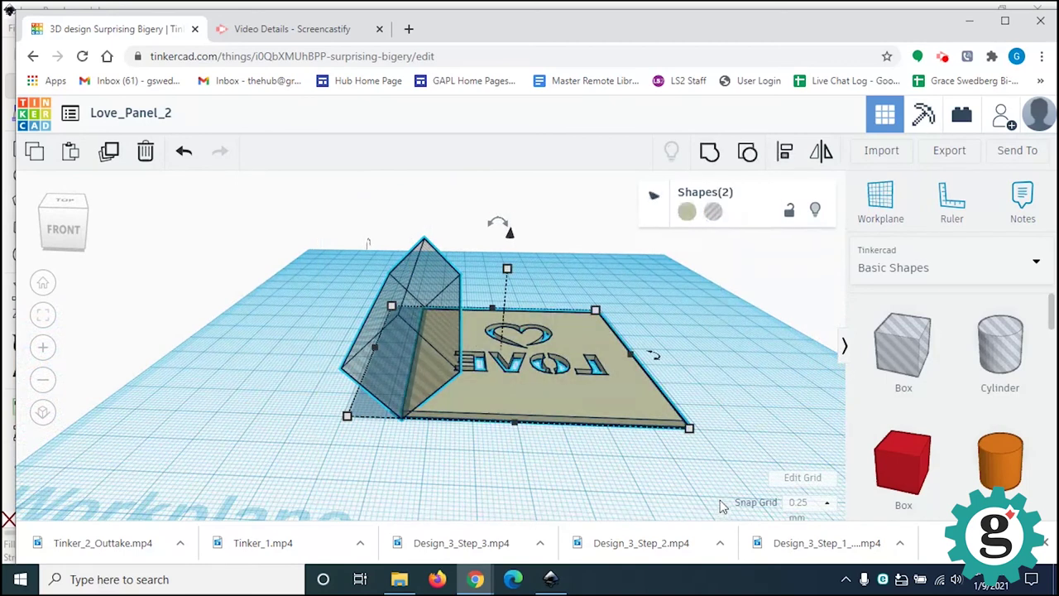
{"action": "left_click", "coordinate": [709, 151]}
{"action": "left_click", "coordinate": [723, 364]}
{"action": "right_click_drag", "start_coordinate": [723, 364], "coordinate": [694, 369]}
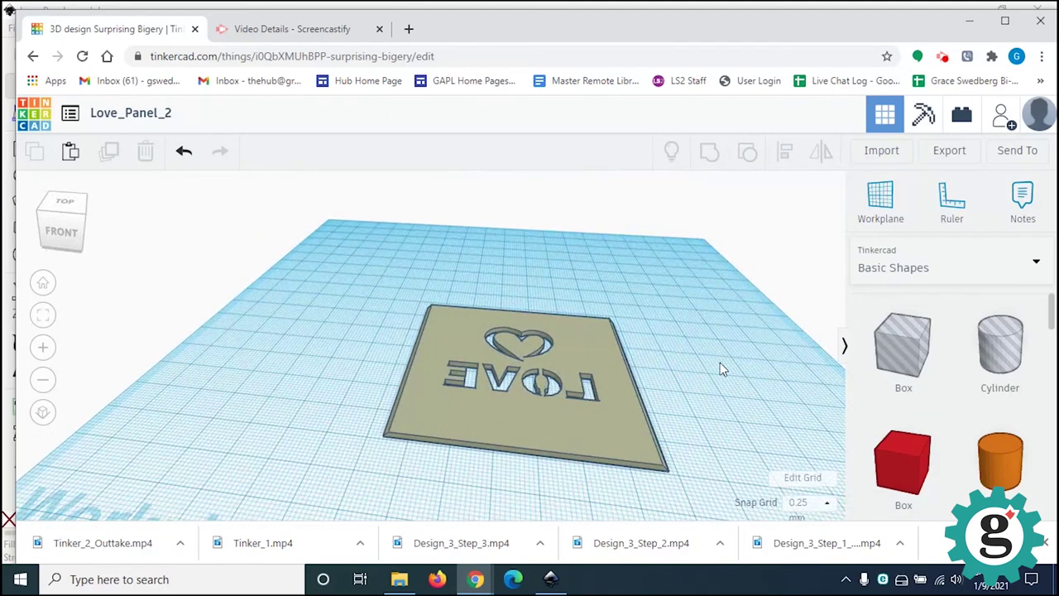
{"action": "right_click_drag", "start_coordinate": [713, 426], "coordinate": [747, 405]}
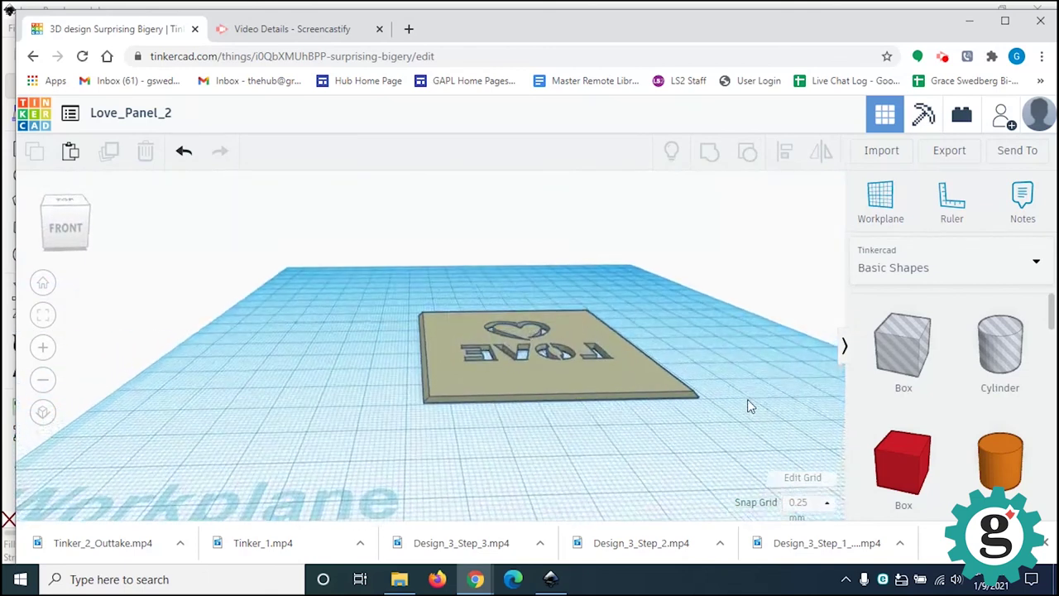
{"action": "left_click", "coordinate": [579, 383]}
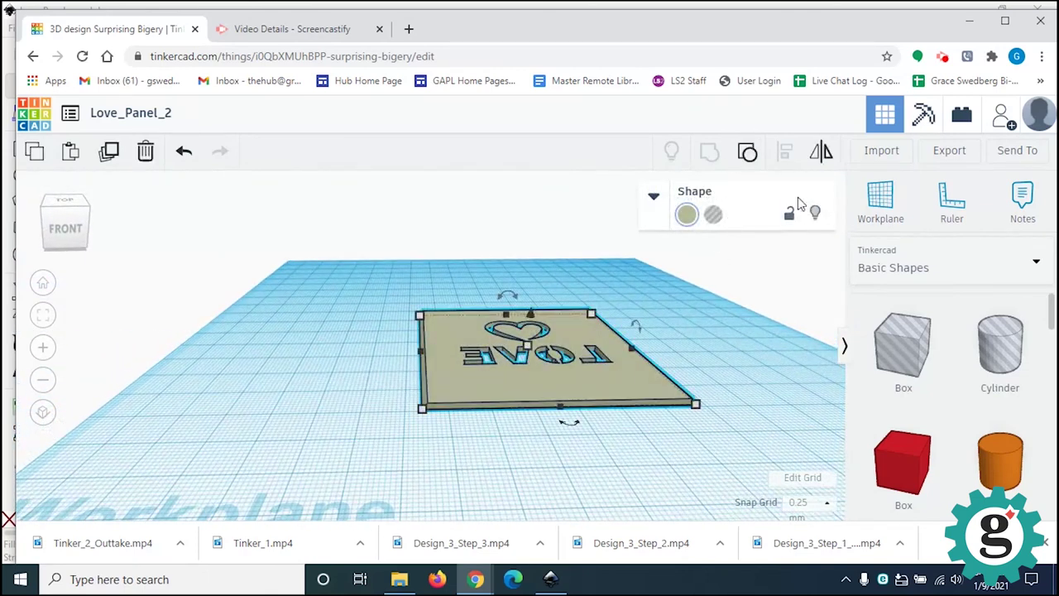
{"action": "left_click", "coordinate": [747, 153]}
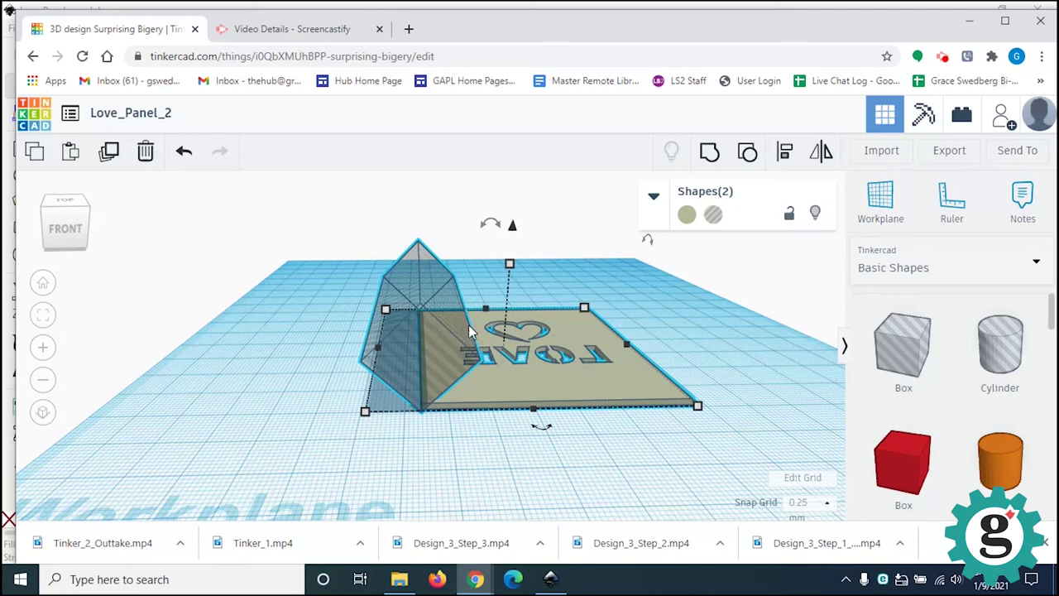
{"action": "left_click_drag", "start_coordinate": [323, 233], "coordinate": [732, 483]}
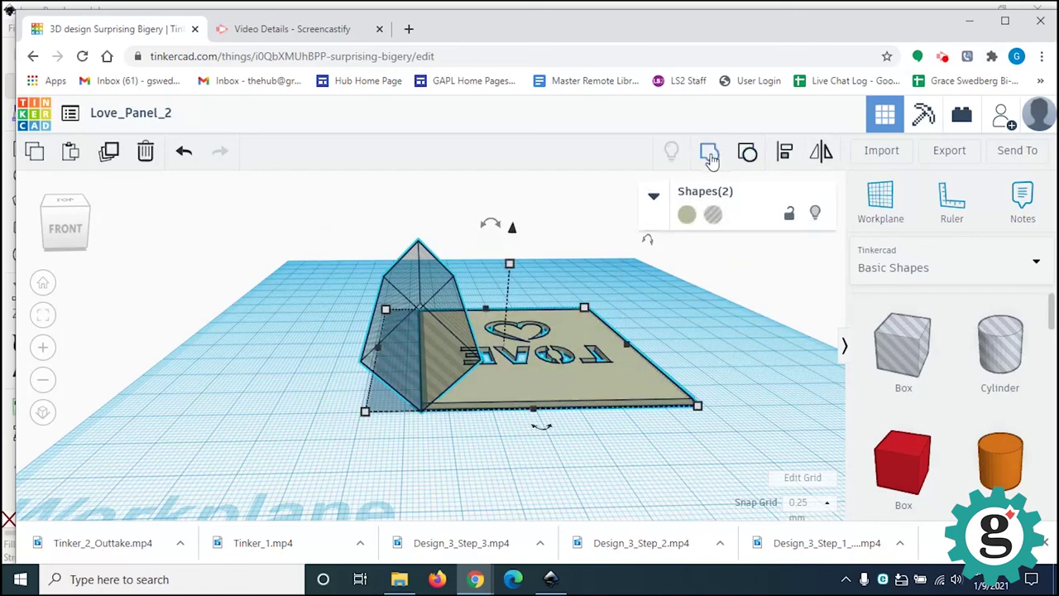
{"action": "left_click", "coordinate": [747, 152]}
{"action": "left_click", "coordinate": [742, 331]}
{"action": "right_click_drag", "start_coordinate": [741, 326], "coordinate": [723, 332]}
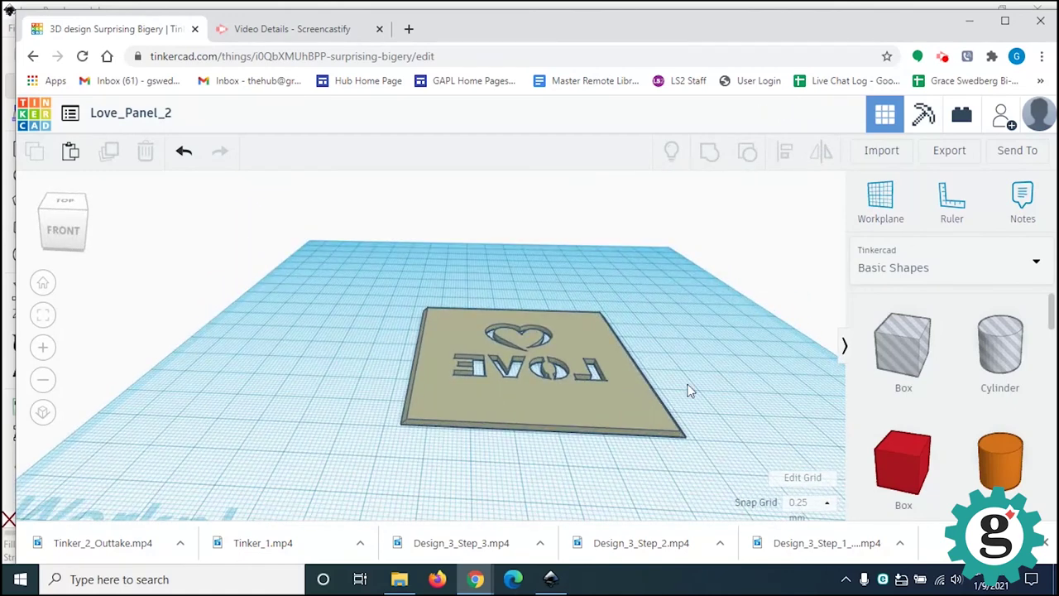
Step: Export only the selected LOVE panel as an .STL file, Love_Panel_2.stl
{"action": "left_click", "coordinate": [949, 157]}
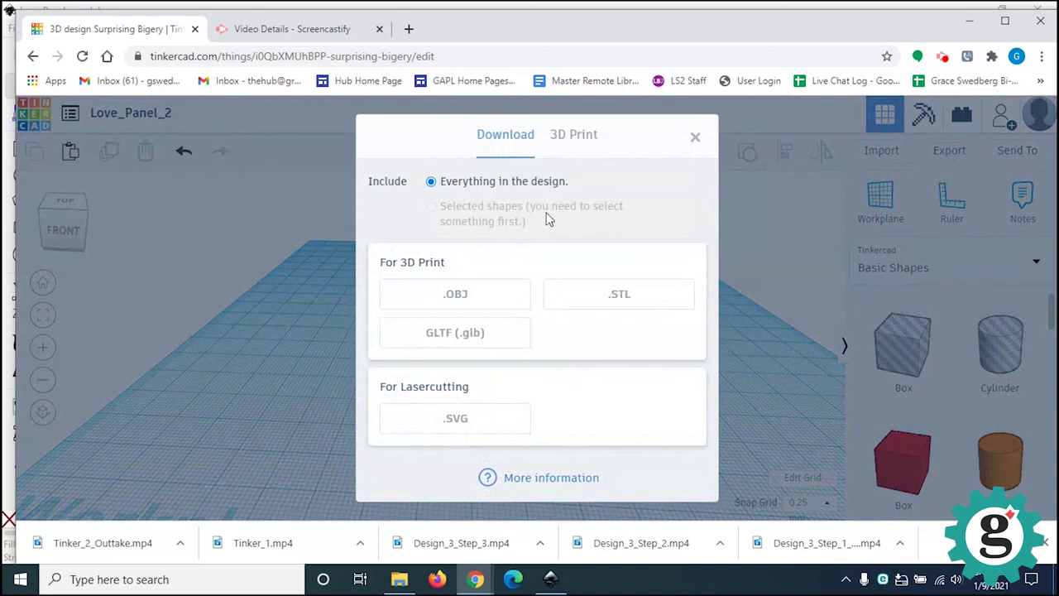
{"action": "left_click", "coordinate": [694, 139]}
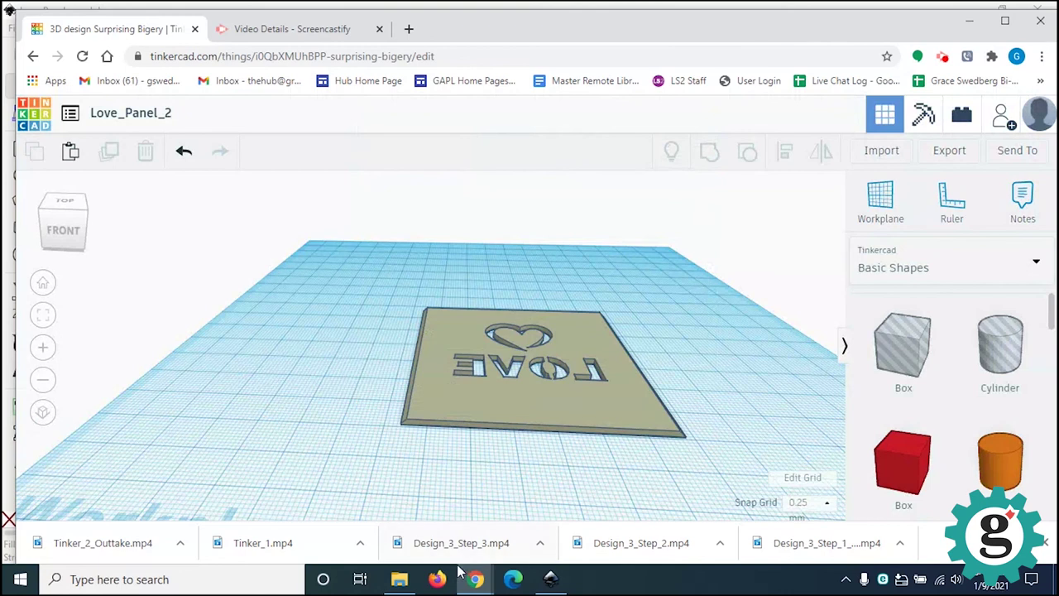
{"action": "left_click", "coordinate": [575, 397]}
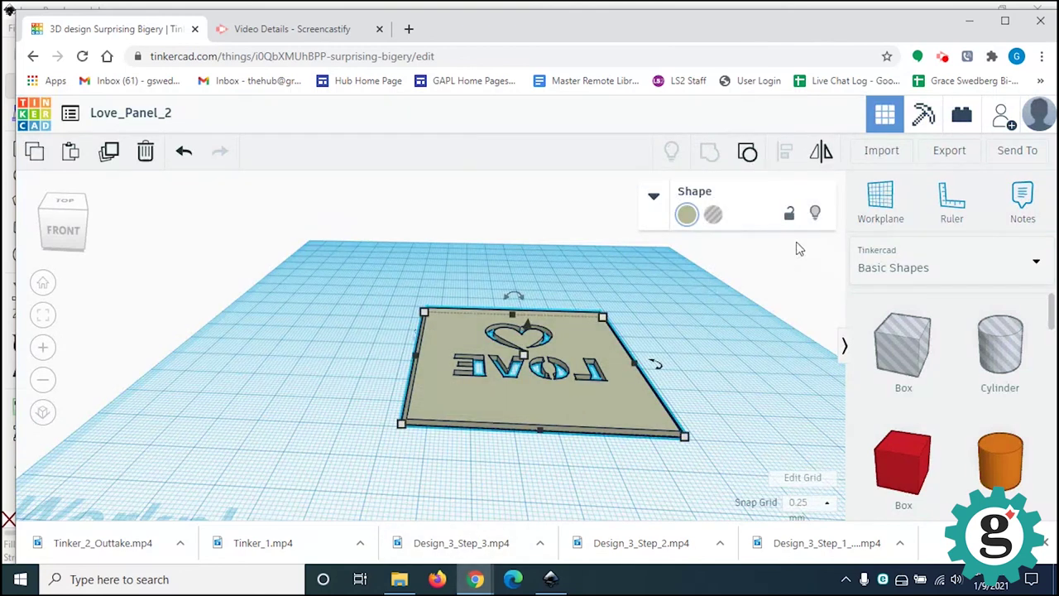
{"action": "left_click", "coordinate": [949, 154]}
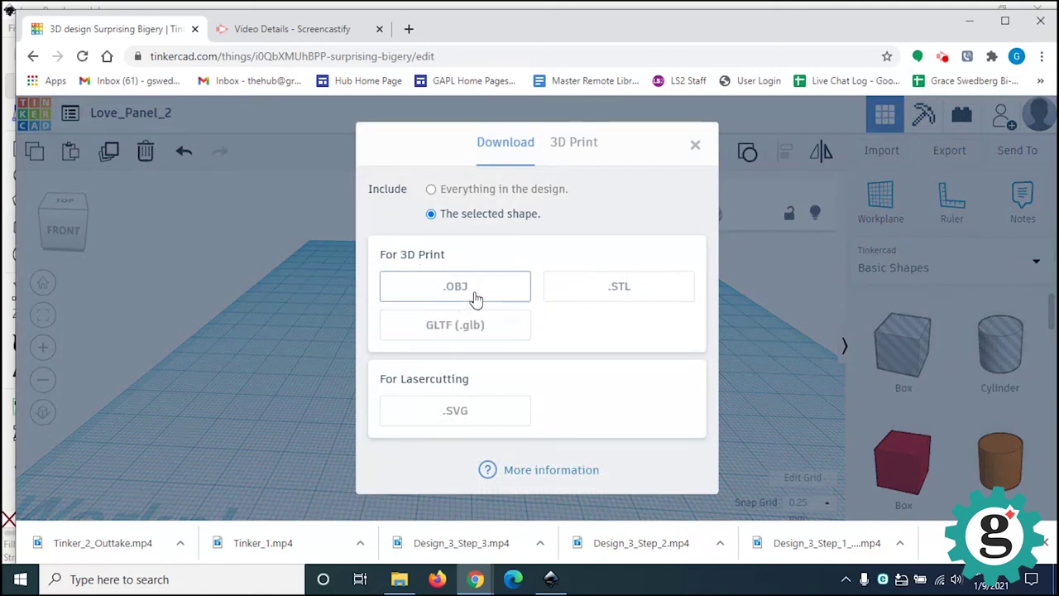
{"action": "left_click", "coordinate": [621, 299]}
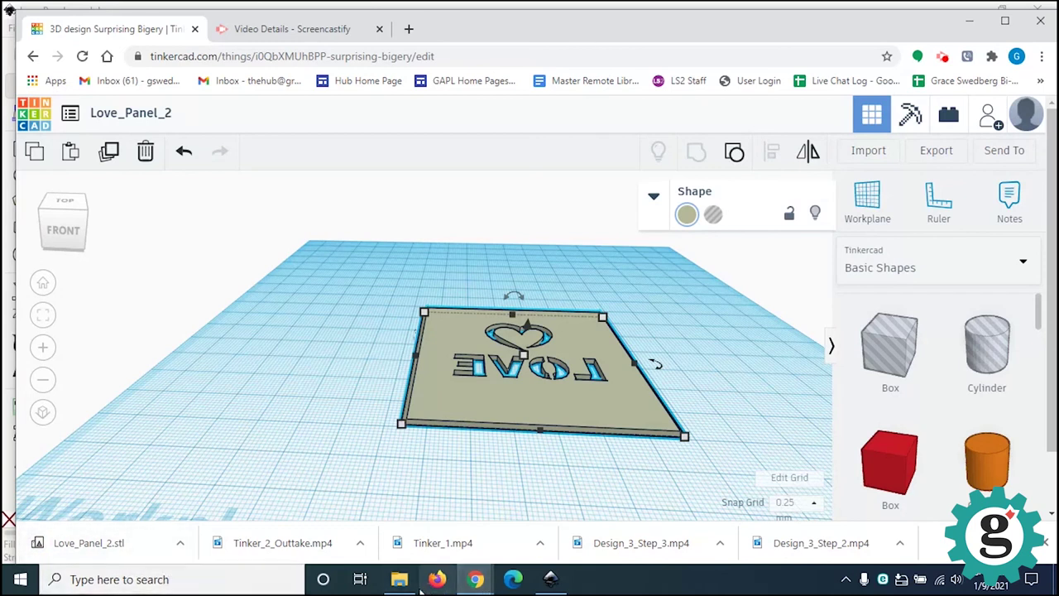
Step: Confirm in File Explorer's Downloads folder that Love_Panel_2 is a 30 KB 3D Object
{"action": "mouse_move", "coordinate": [401, 581]}
{"action": "left_click", "coordinate": [455, 501]}
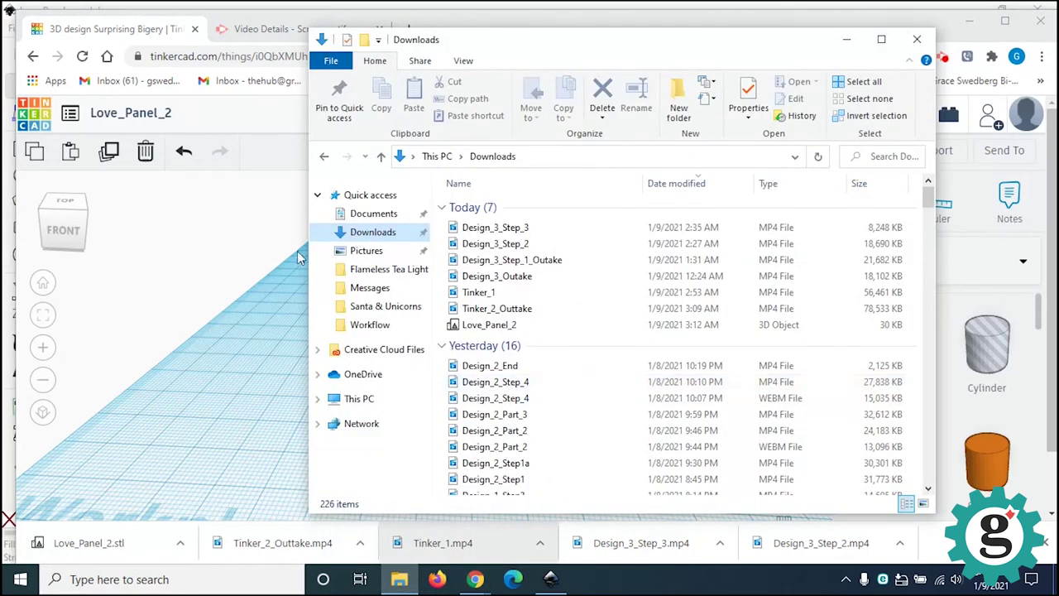
{"action": "left_click", "coordinate": [376, 232]}
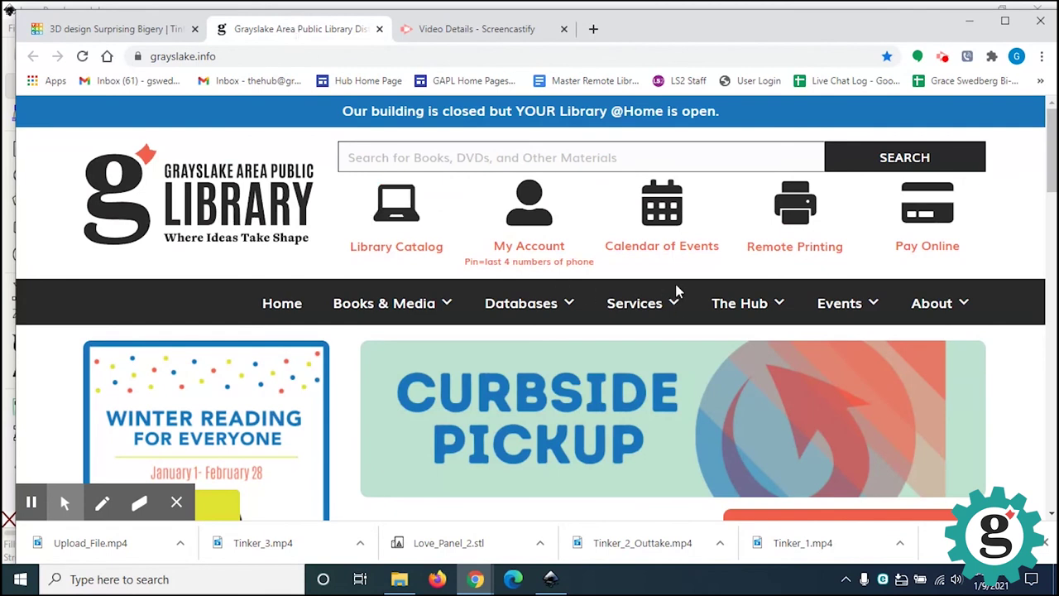
Step: Go from The Hub to 3D Printing Resources and open the 3D File Submission form
{"action": "mouse_move", "coordinate": [747, 315]}
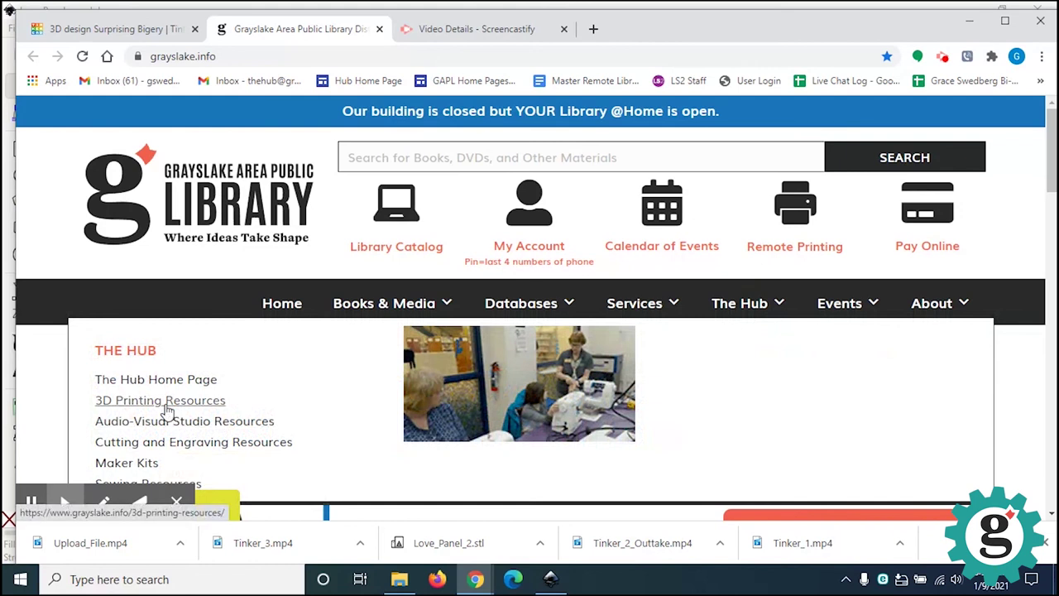
{"action": "left_click", "coordinate": [166, 405]}
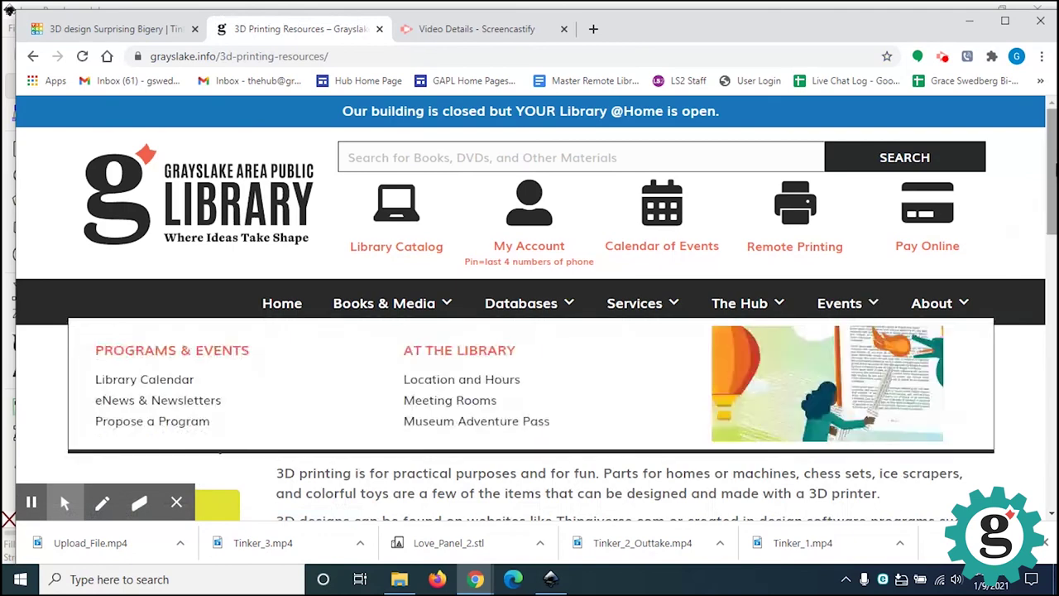
{"action": "left_click_drag", "start_coordinate": [1049, 187], "coordinate": [1054, 411]}
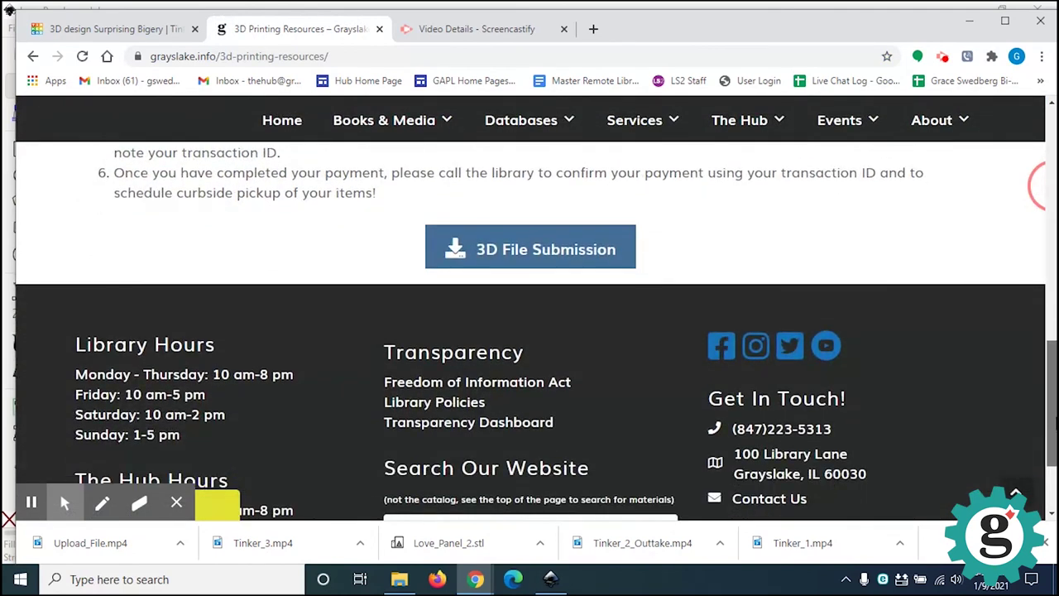
{"action": "left_click", "coordinate": [502, 263]}
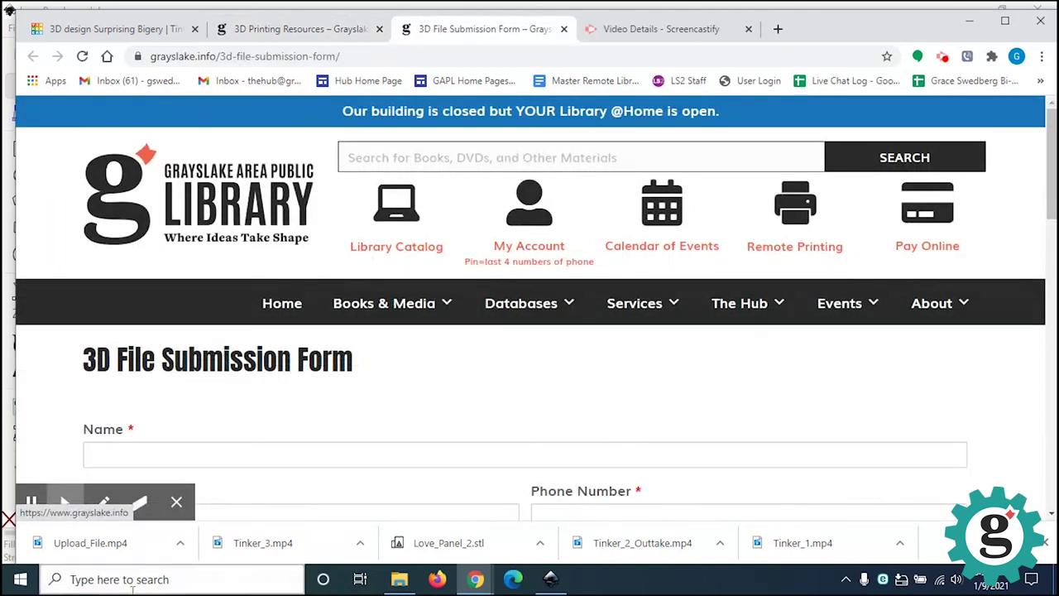
Step: Enter the requester's full name and e-mail address in the submission form
{"action": "scroll", "coordinate": [1047, 207], "scroll_direction": "down", "scroll_amount": 2}
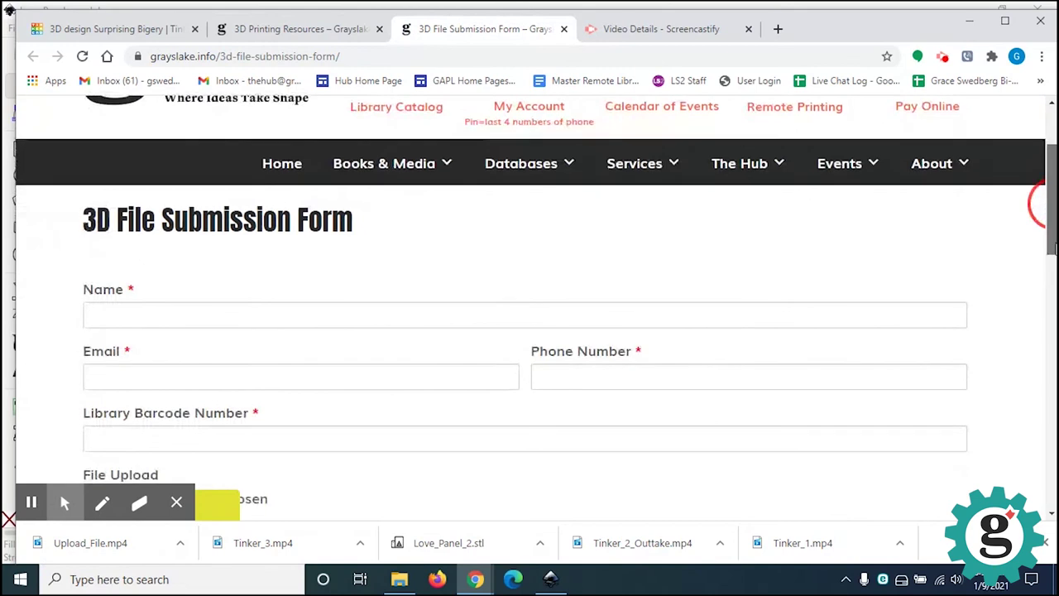
{"action": "left_click", "coordinate": [200, 292]}
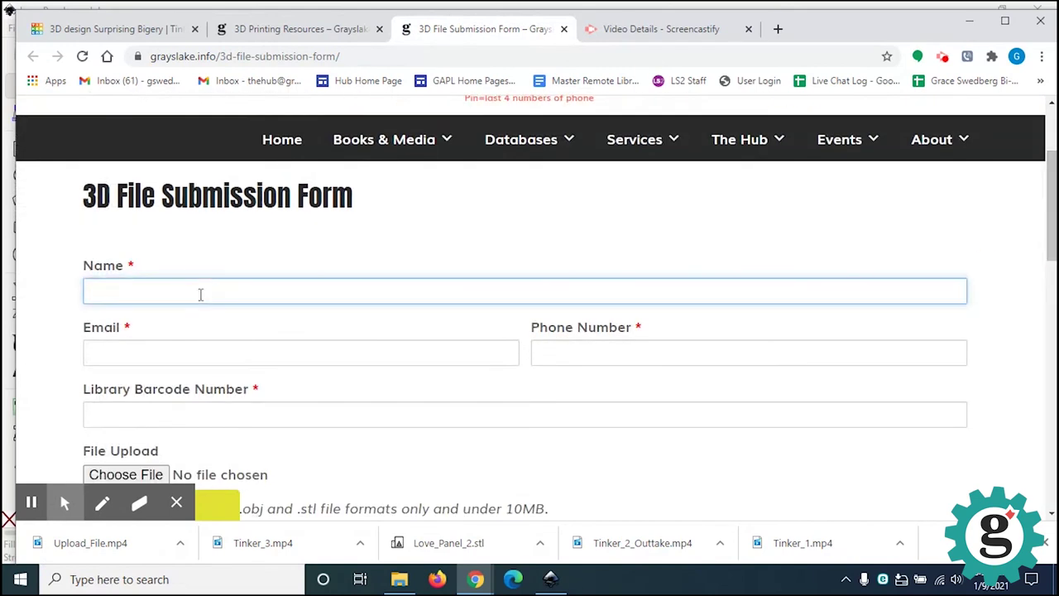
{"action": "left_click", "coordinate": [223, 357]}
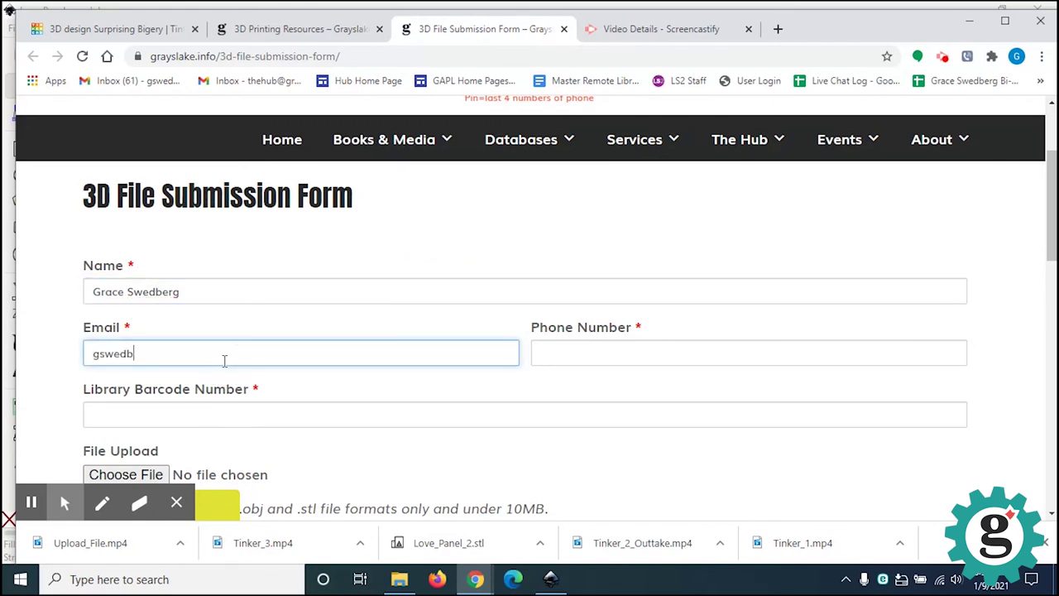
Step: Fill in the requester's phone number and library barcode number
{"action": "left_click", "coordinate": [617, 354]}
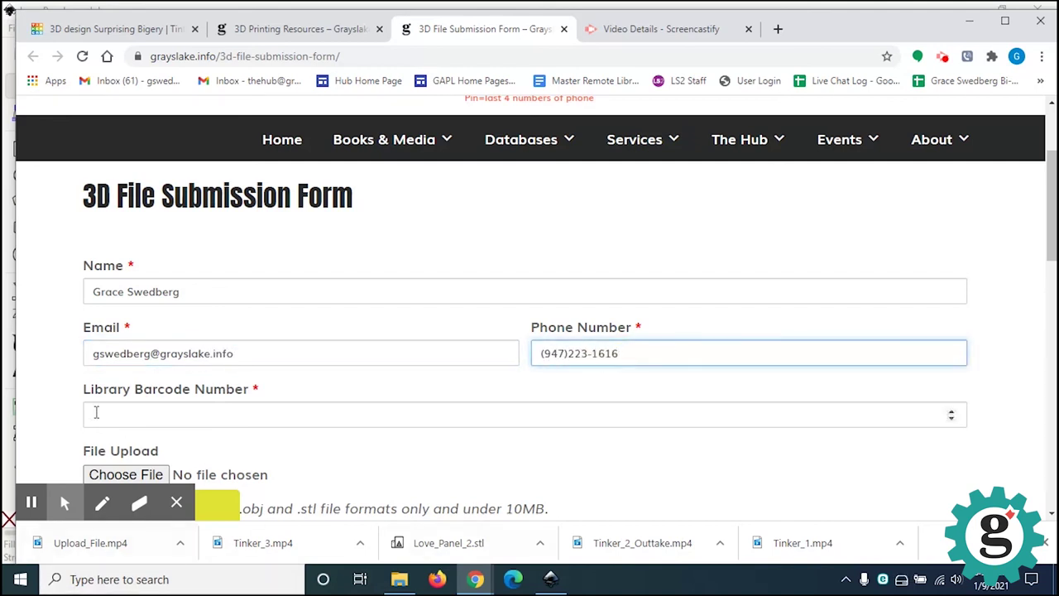
{"action": "left_click", "coordinate": [86, 415]}
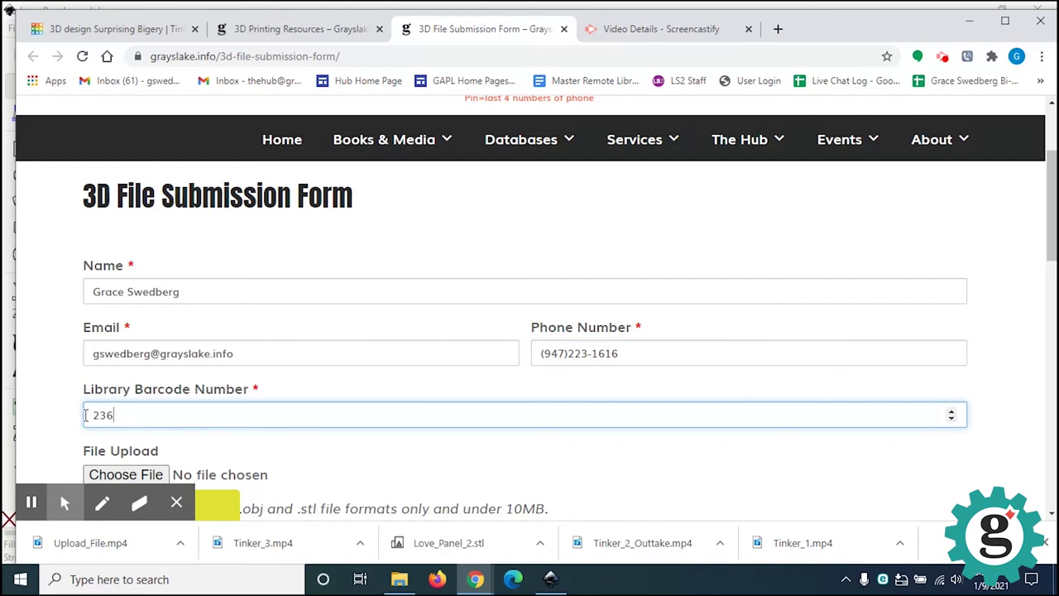
{"action": "scroll", "coordinate": [86, 418], "scroll_direction": "down", "scroll_amount": 5}
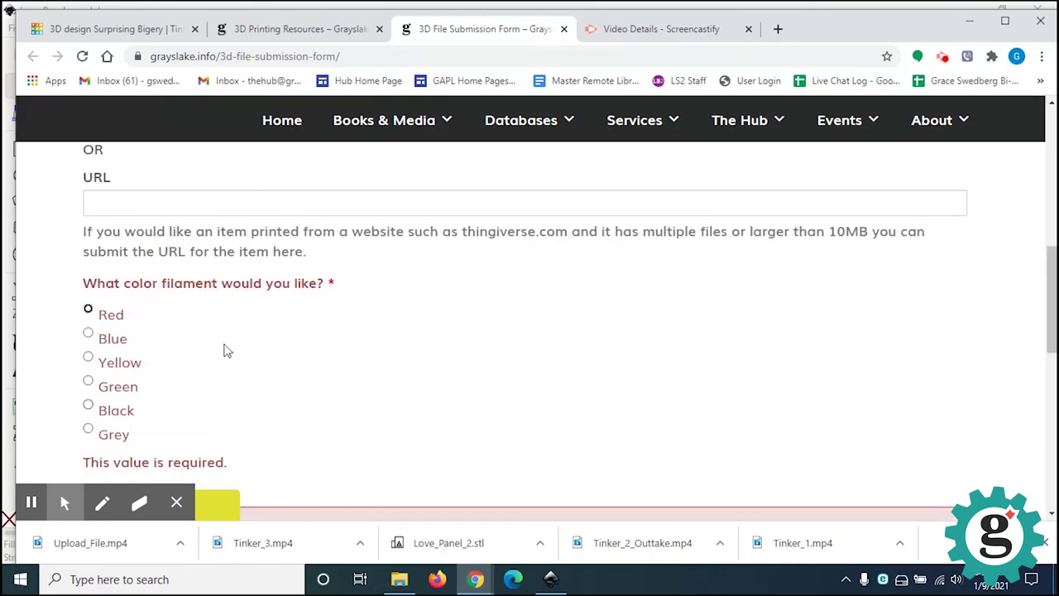
{"action": "left_click_drag", "start_coordinate": [1047, 324], "coordinate": [1052, 275]}
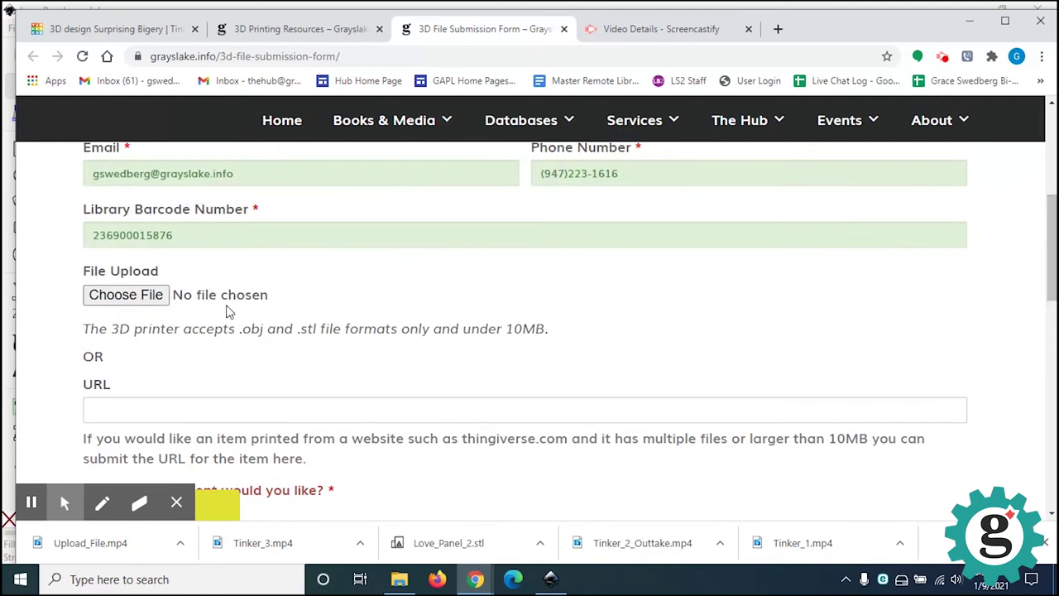
Step: Attach Love_Panel_2.stl from Downloads to the form's File Upload field
{"action": "left_click", "coordinate": [126, 297]}
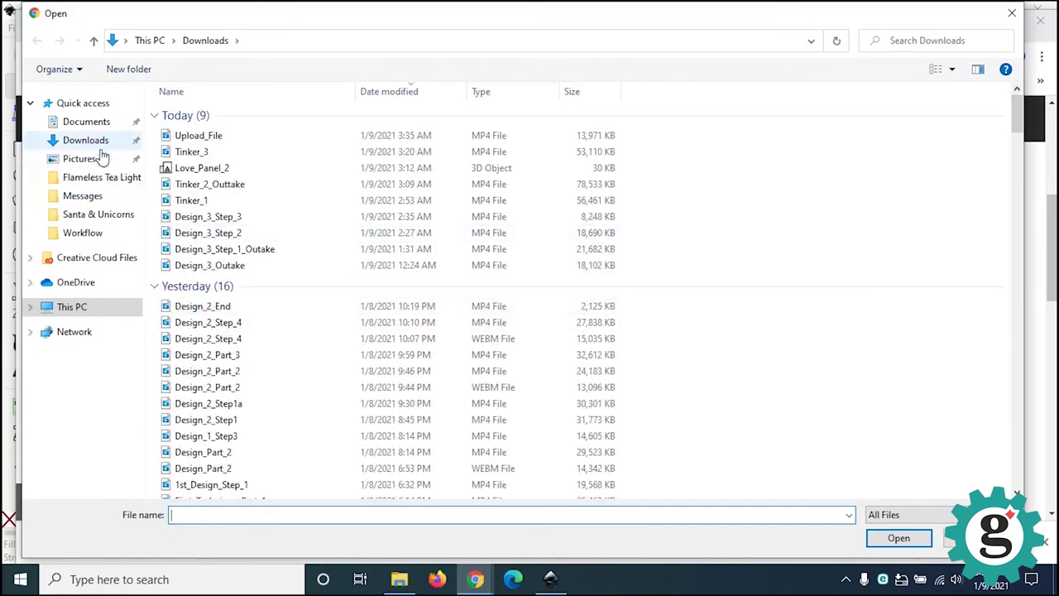
{"action": "left_click", "coordinate": [198, 169]}
{"action": "left_click", "coordinate": [890, 539]}
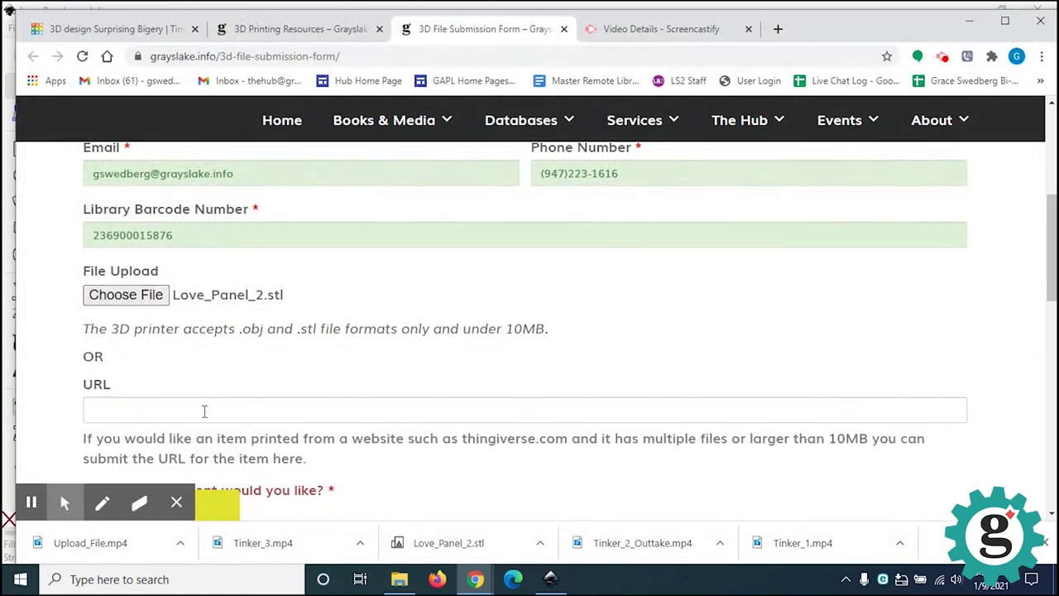
{"action": "left_click_drag", "start_coordinate": [1050, 286], "coordinate": [1049, 374]}
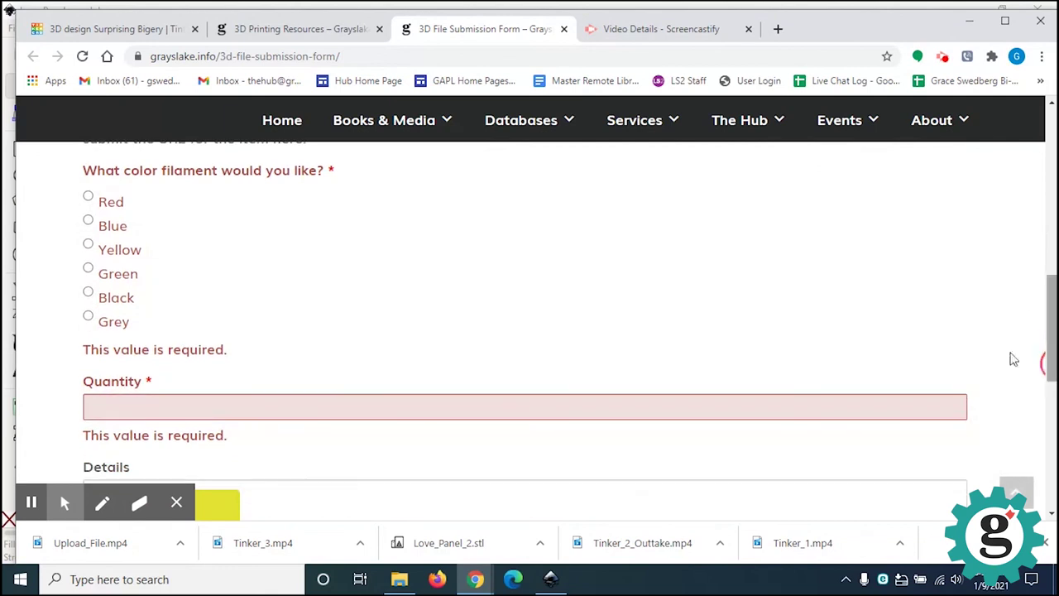
Step: Choose Black filament and set the Quantity to 4
{"action": "left_click", "coordinate": [88, 293]}
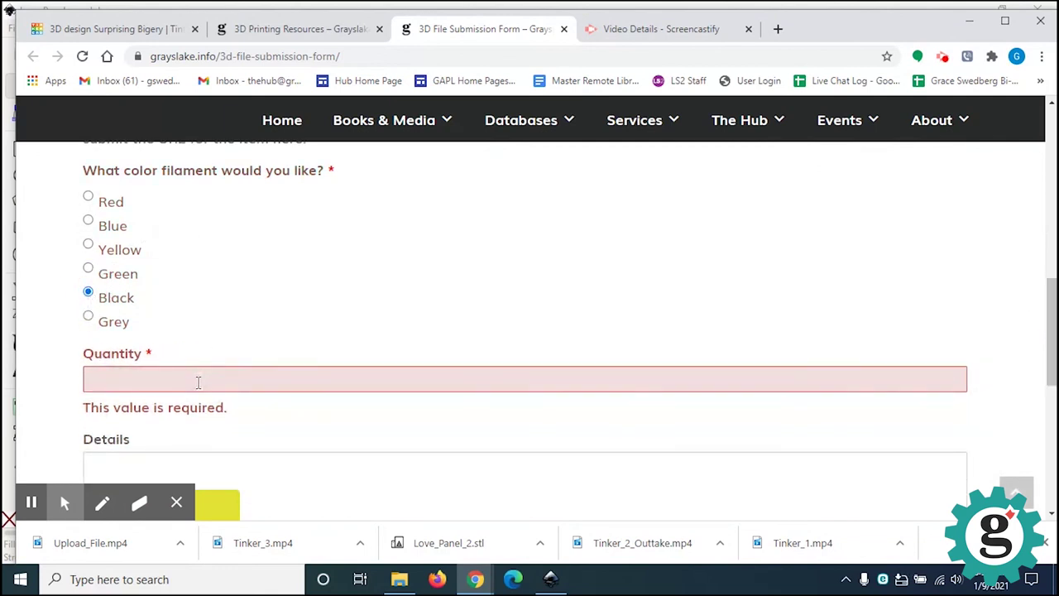
{"action": "left_click", "coordinate": [197, 382]}
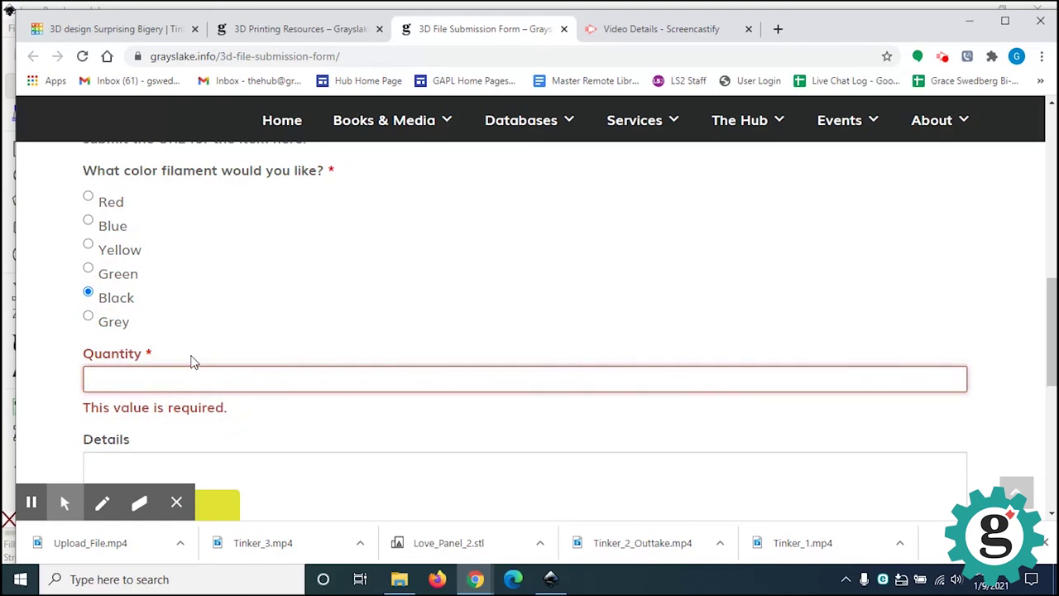
{"action": "type", "text": "1"}
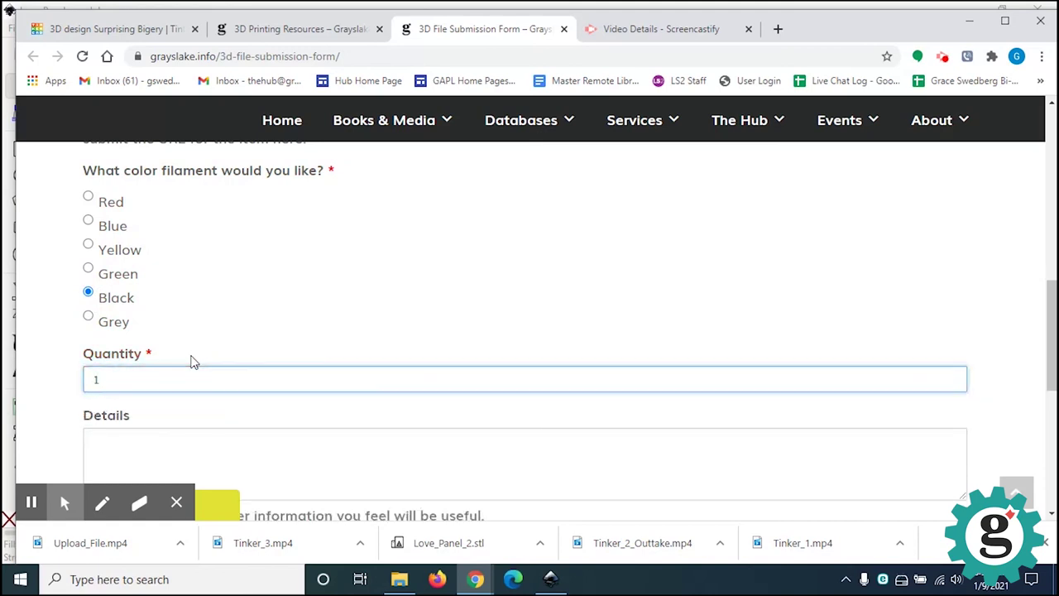
{"action": "left_click_drag", "start_coordinate": [111, 379], "coordinate": [77, 384]}
{"action": "type", "text": "4"}
Step: Scroll down and place the cursor in the Details box
{"action": "left_click", "coordinate": [413, 451]}
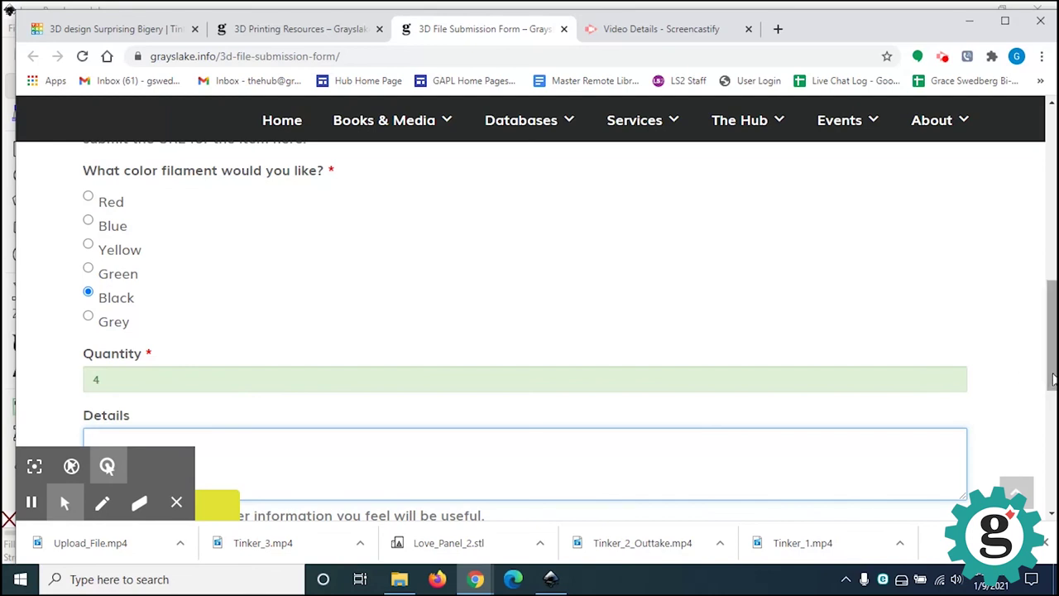
{"action": "left_click_drag", "start_coordinate": [1047, 376], "coordinate": [1052, 393]}
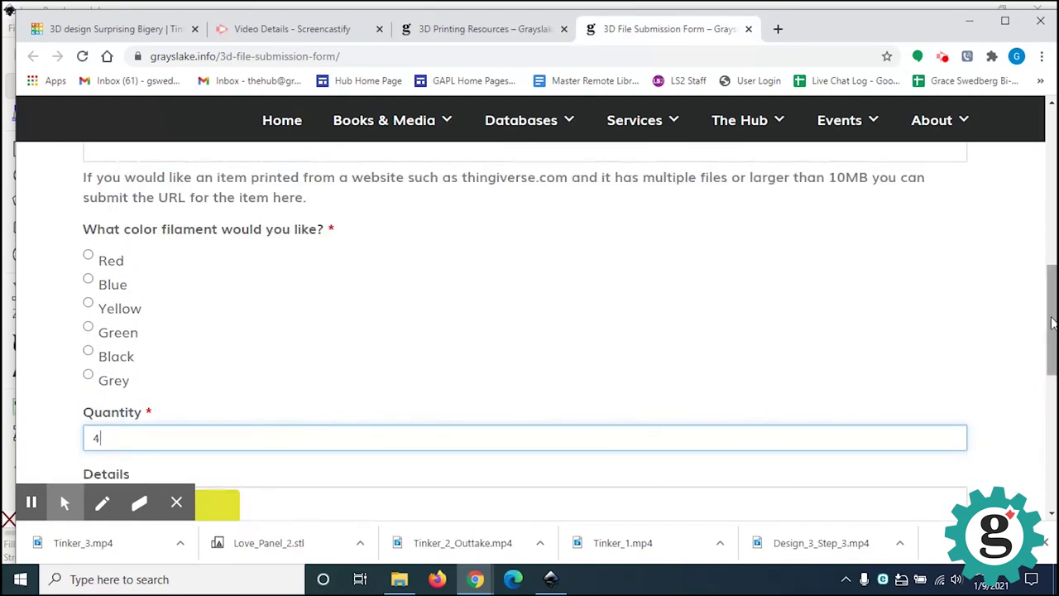
{"action": "left_click", "coordinate": [1049, 327]}
{"action": "left_click_drag", "start_coordinate": [1049, 327], "coordinate": [1049, 376]}
{"action": "left_click", "coordinate": [248, 335]}
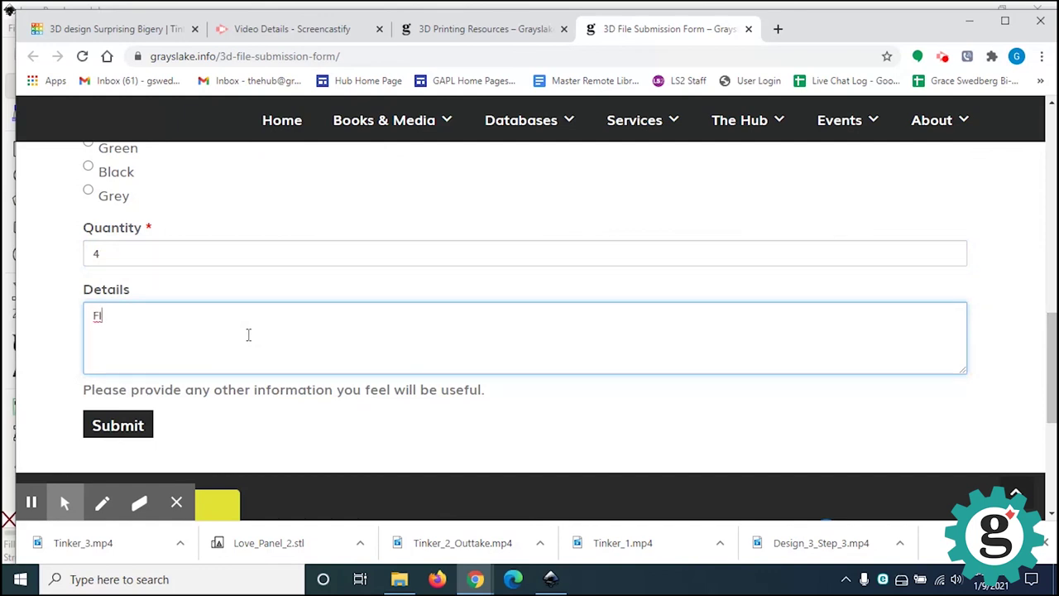
Step: Describe the order in Details: 'Flameless Tea Light Holder Program. 4 panels in black. Lid and base in black.', then submit
{"action": "type", "text": "Flameless Tea Light Holder"}
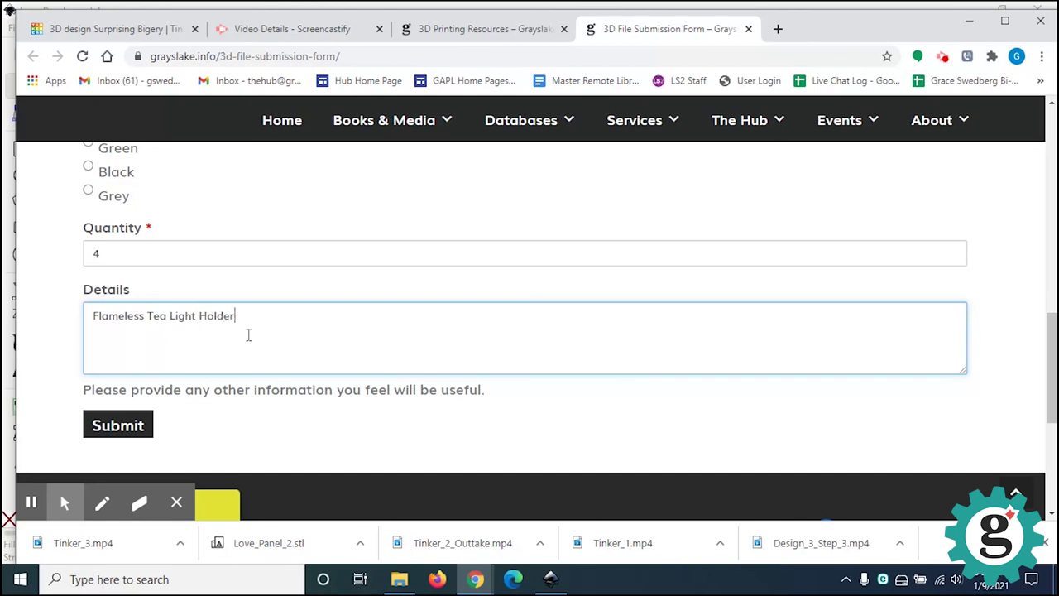
{"action": "type", "text": " Program"}
{"action": "type", "text": "4 panel"}
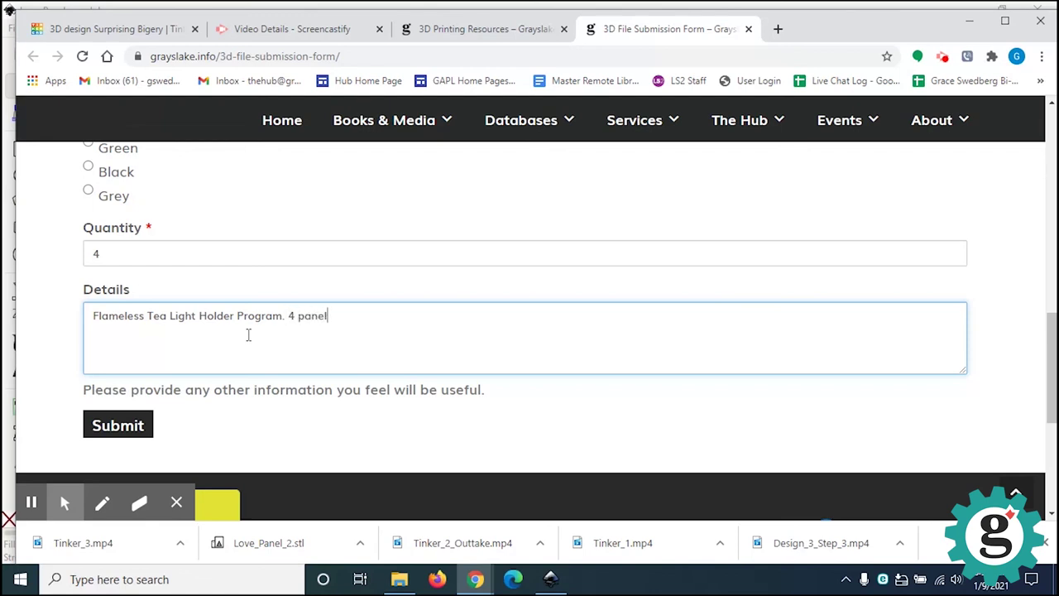
{"action": "type", "text": "s in black"}
{"action": "type", "text": " and"}
{"action": "key", "text": "BackSpace"}
{"action": "key", "text": "BackSpace"}
{"action": "key", "text": "BackSpace"}
{"action": "type", "text": "Lid and base in black."}
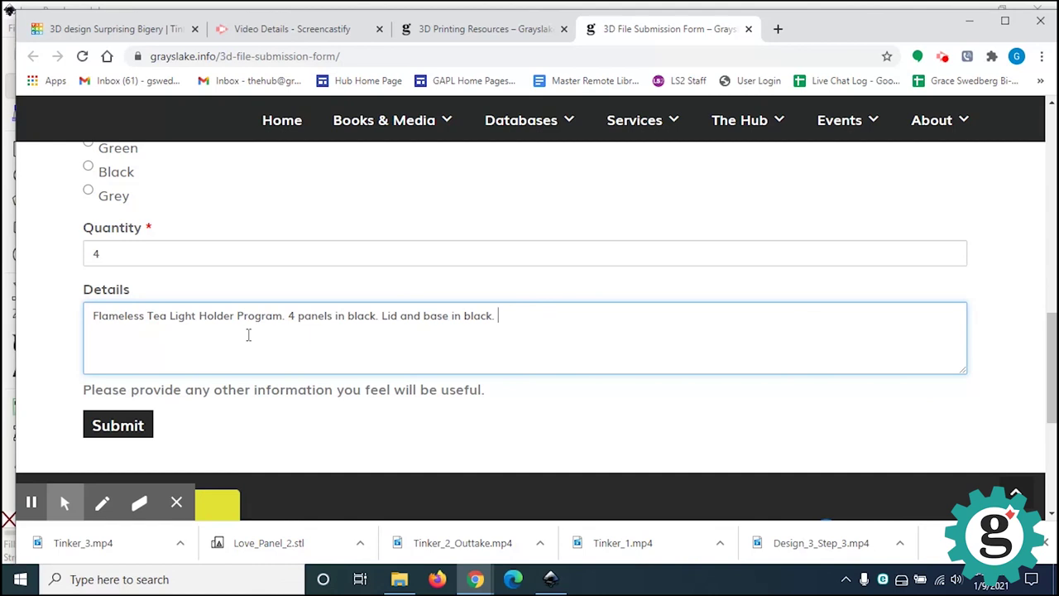
{"action": "left_click", "coordinate": [101, 441]}
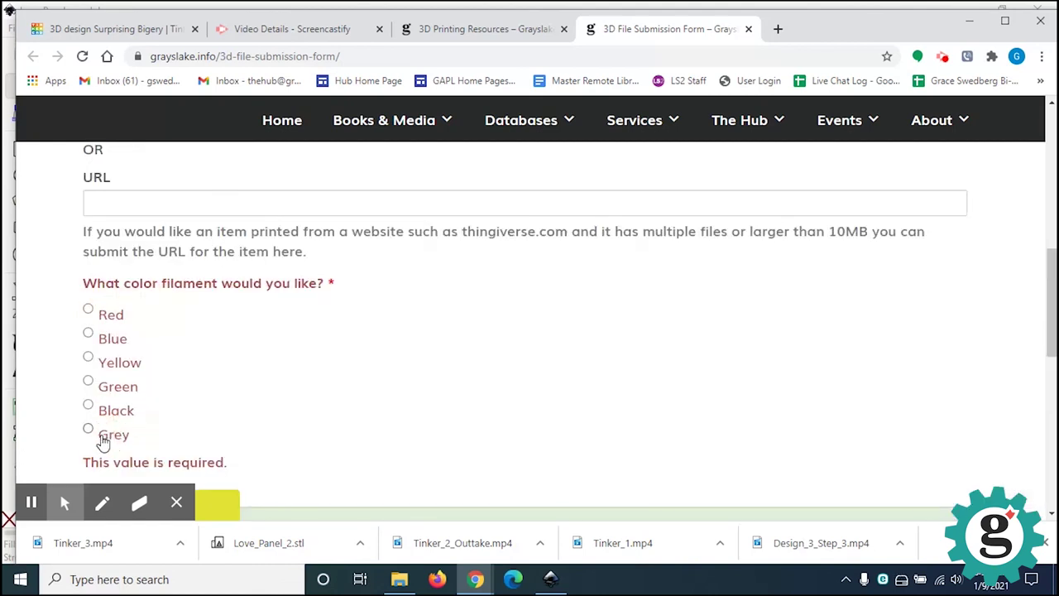